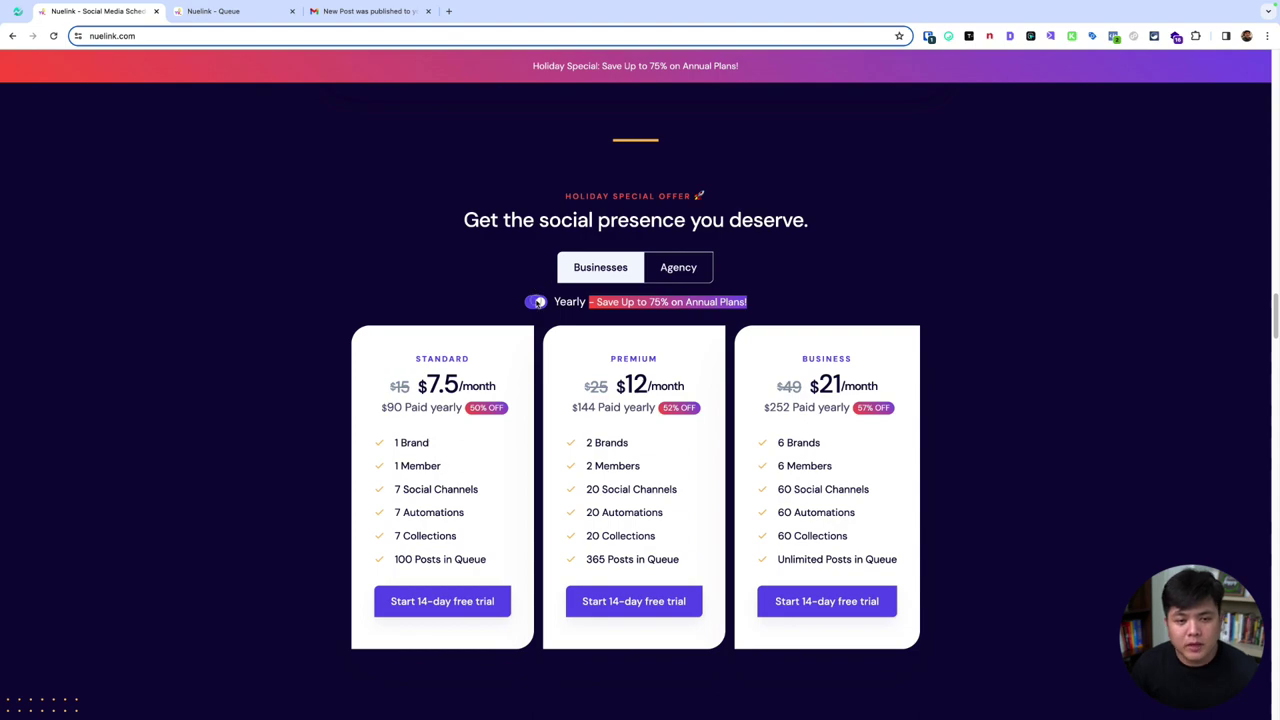
Step: Check the yearly pricing toggle on the Nuelink homepage and look through the list of supported automations
click(537, 302)
scroll(569, 370, down, 11)
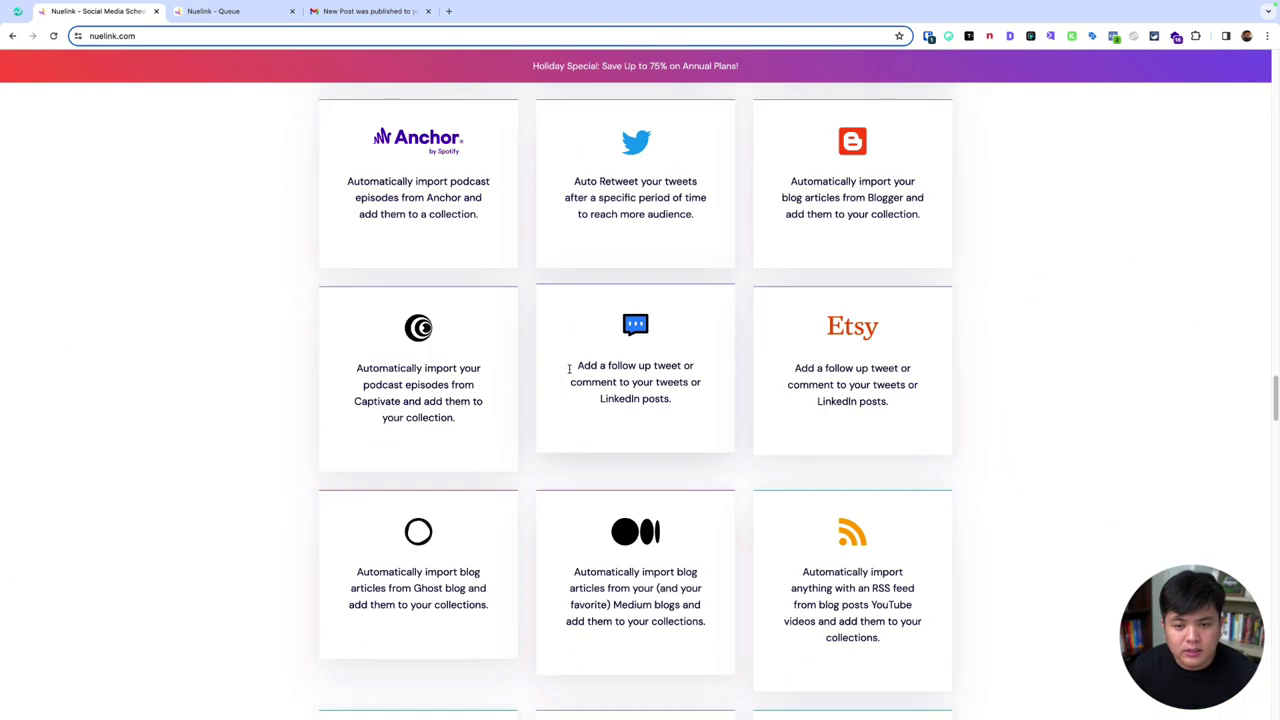
scroll(569, 370, down, 8)
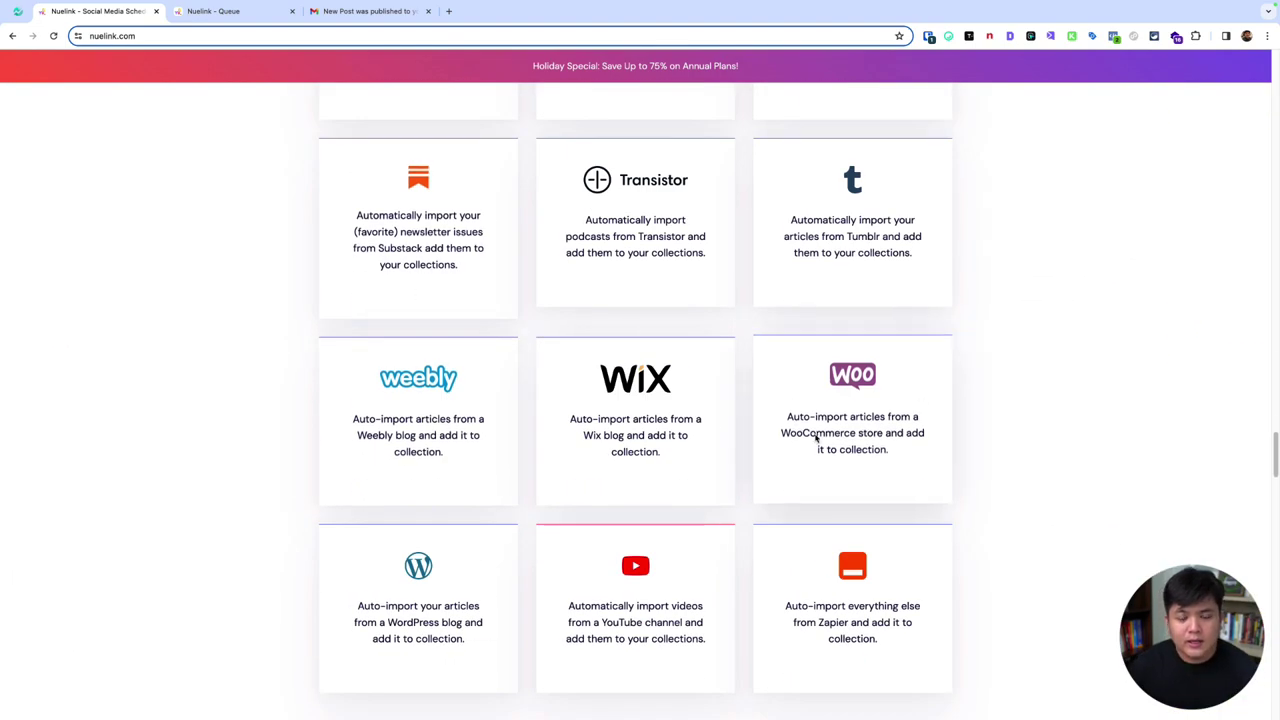
scroll(903, 426, down, 7)
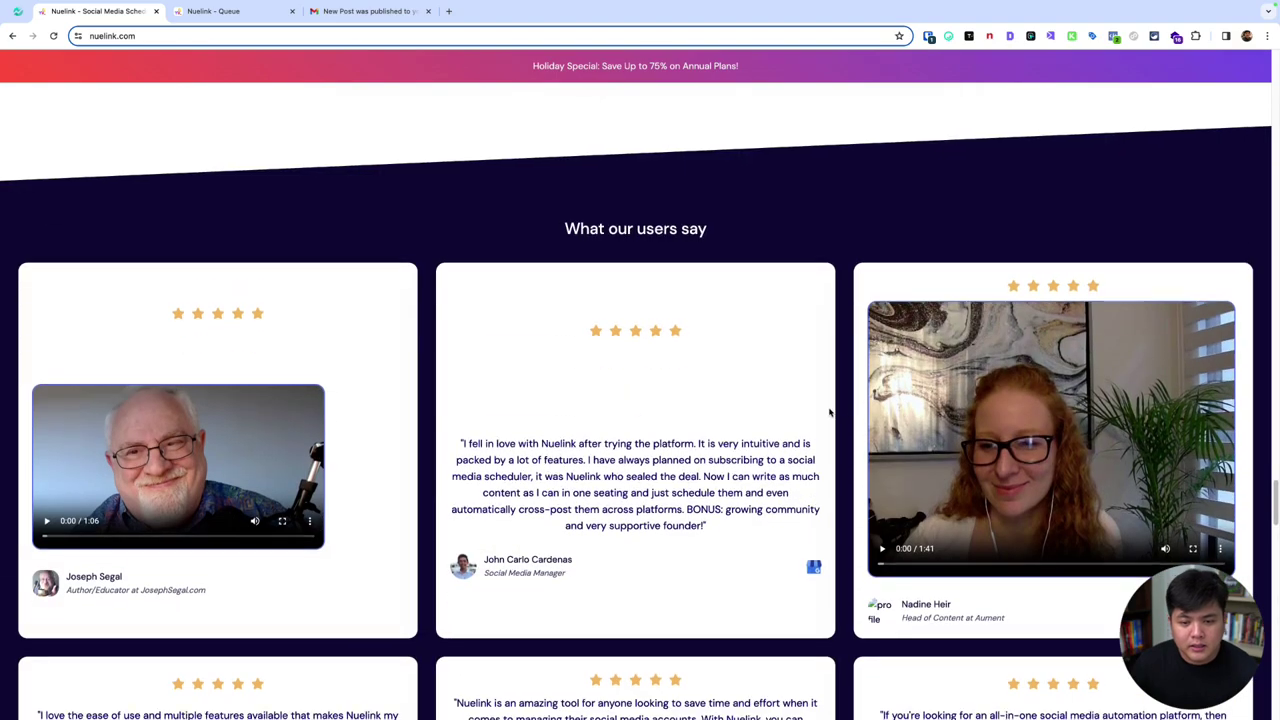
Step: Read through the user testimonials on the homepage, including the Trustpilot review from the founder of Upgraded.id
scroll(829, 411, down, 14)
scroll(829, 411, up, 10)
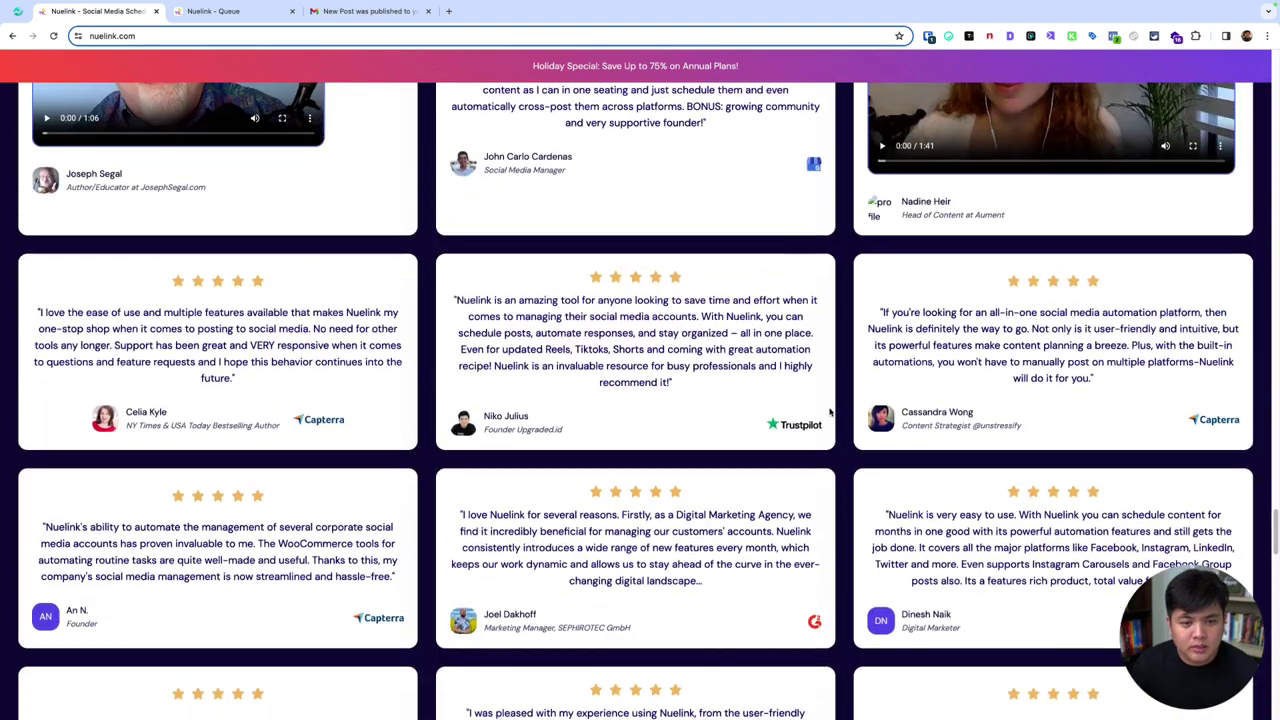
drag(451, 305, 669, 381)
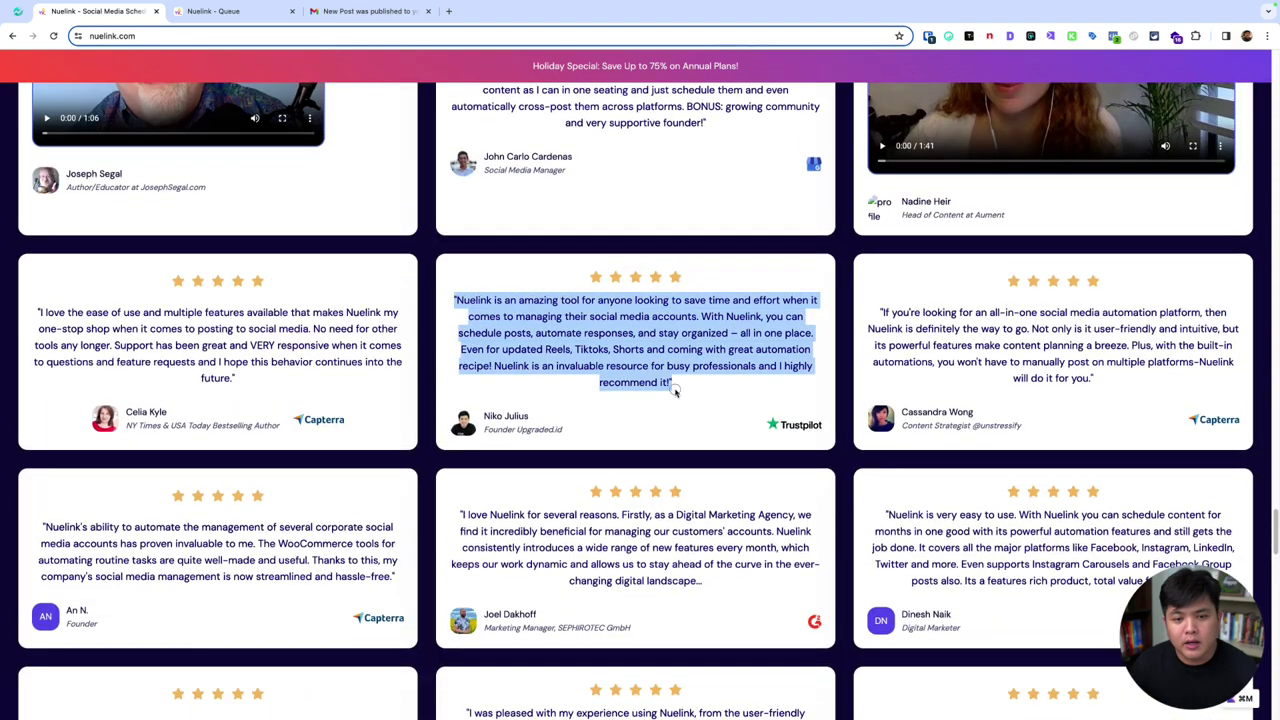
click(743, 391)
scroll(746, 397, down, 1)
scroll(746, 397, up, 1)
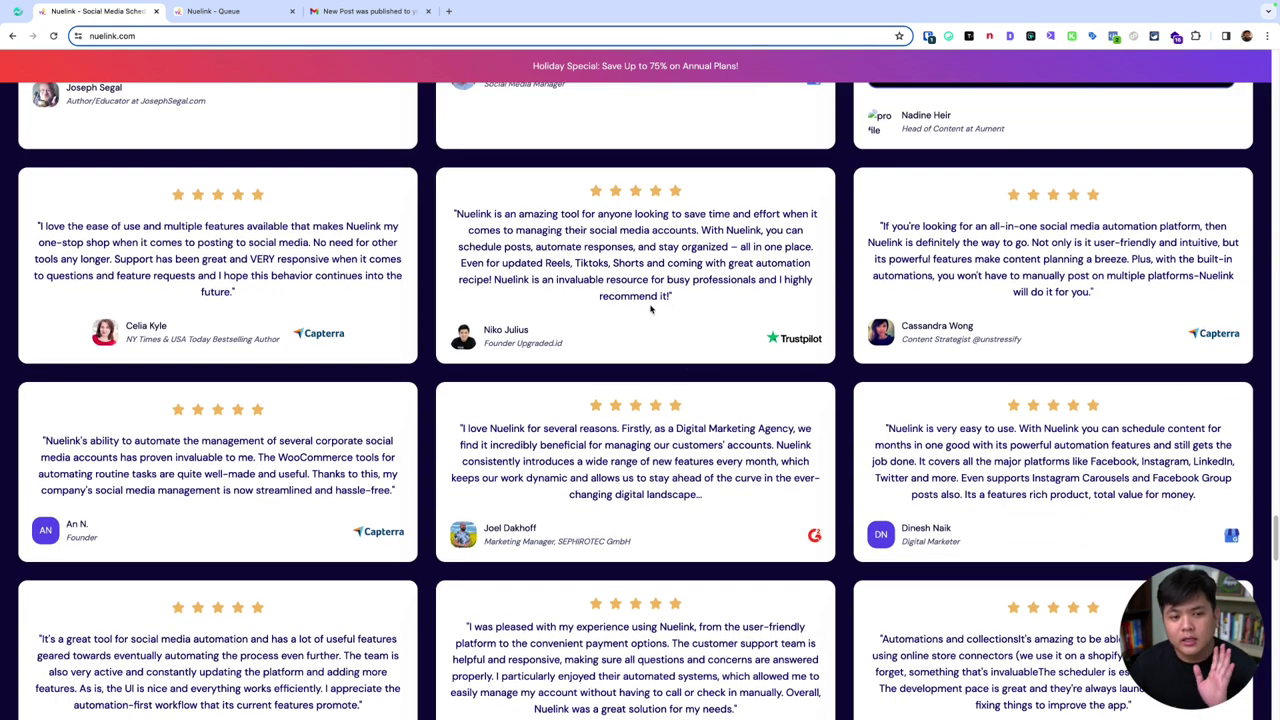
scroll(643, 318, down, 15)
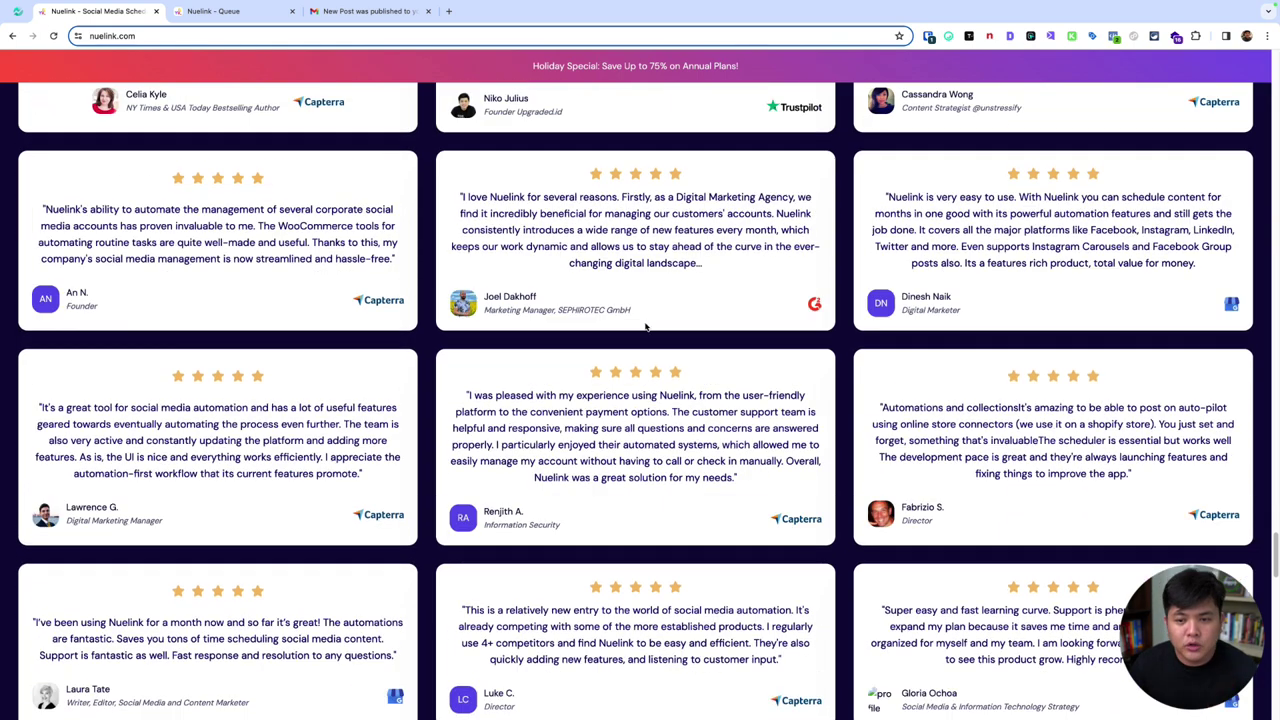
scroll(645, 322, up, 5)
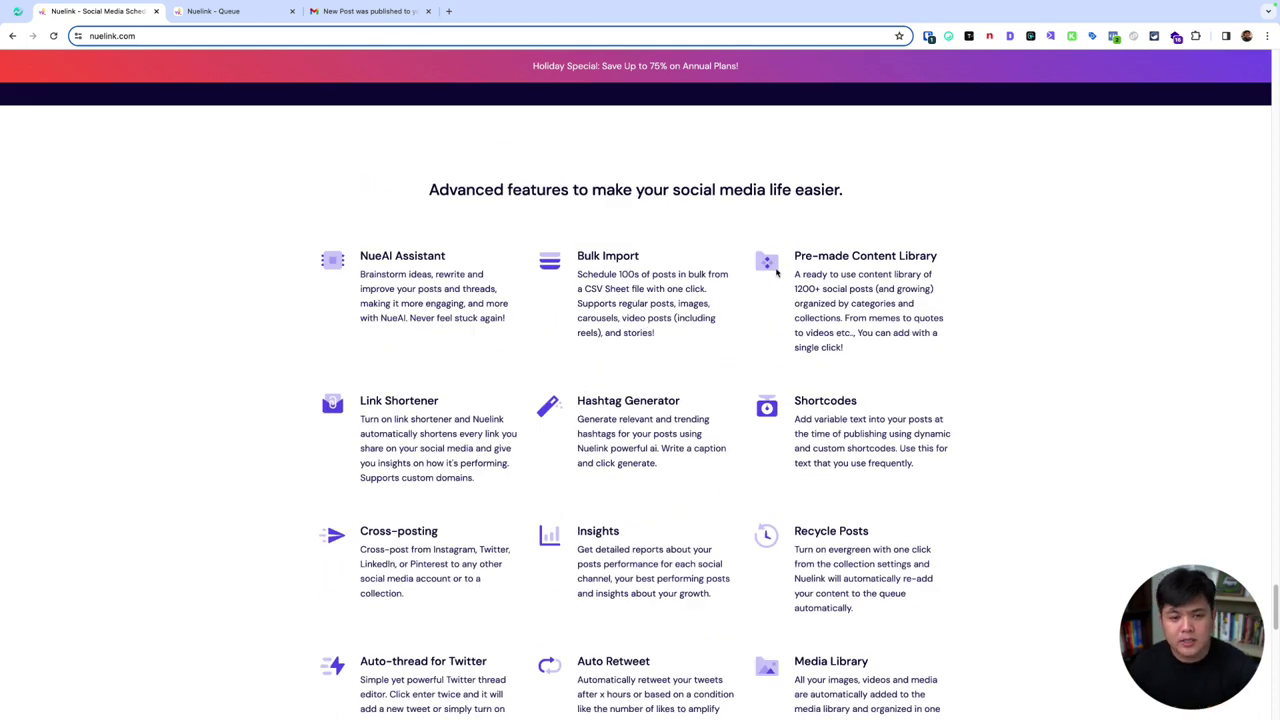
Step: Review the advanced features section of the homepage and return to the start of the page
scroll(710, 364, down, 5)
scroll(710, 364, down, 1)
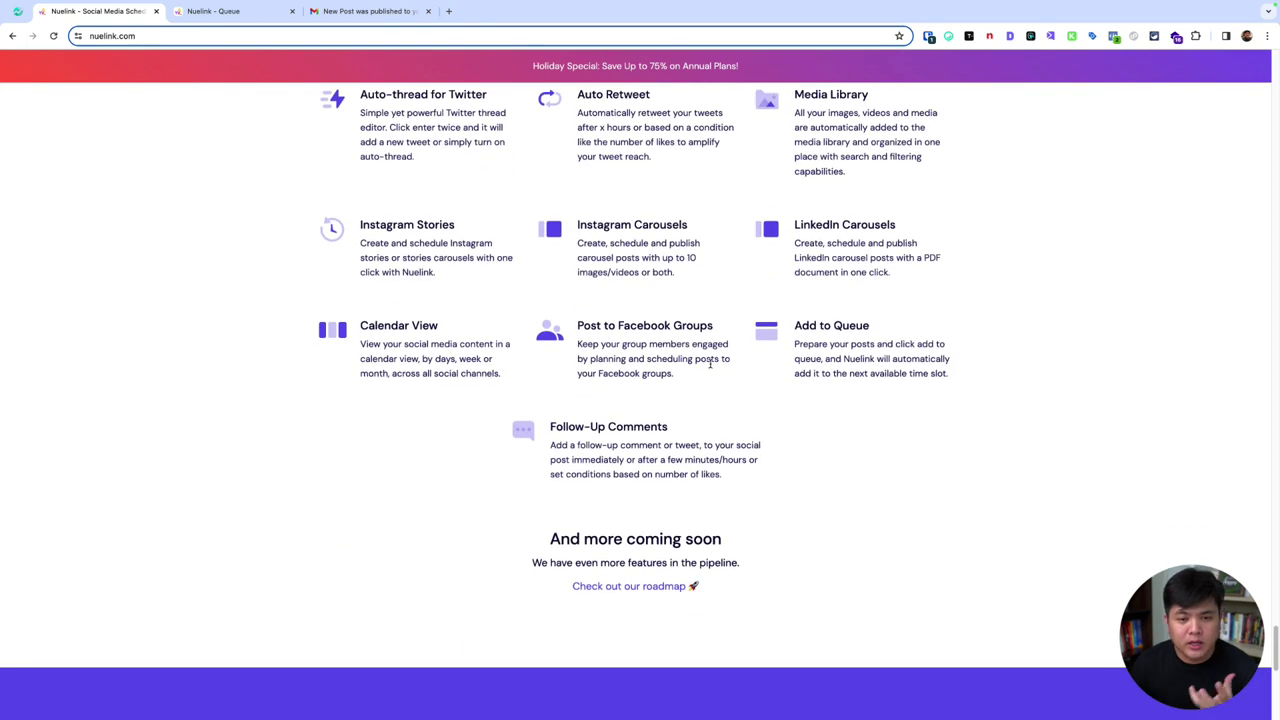
scroll(710, 364, down, 6)
scroll(710, 354, up, 15)
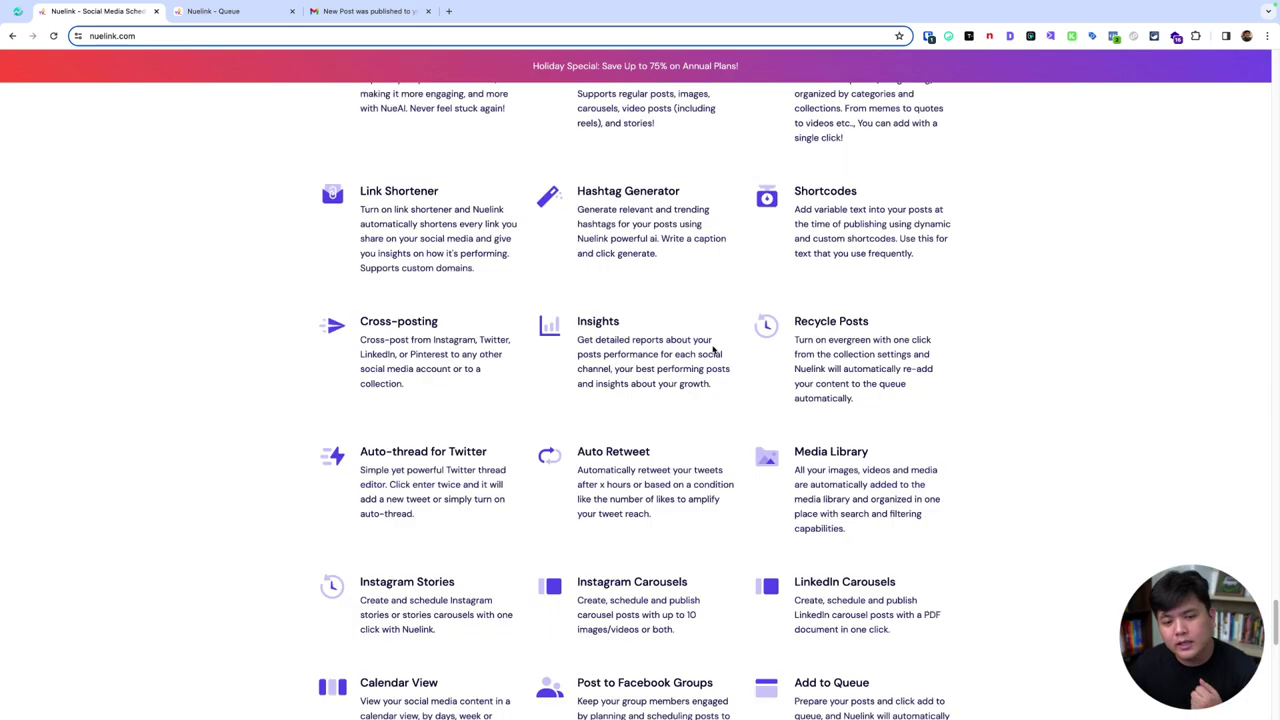
scroll(710, 352, up, 20)
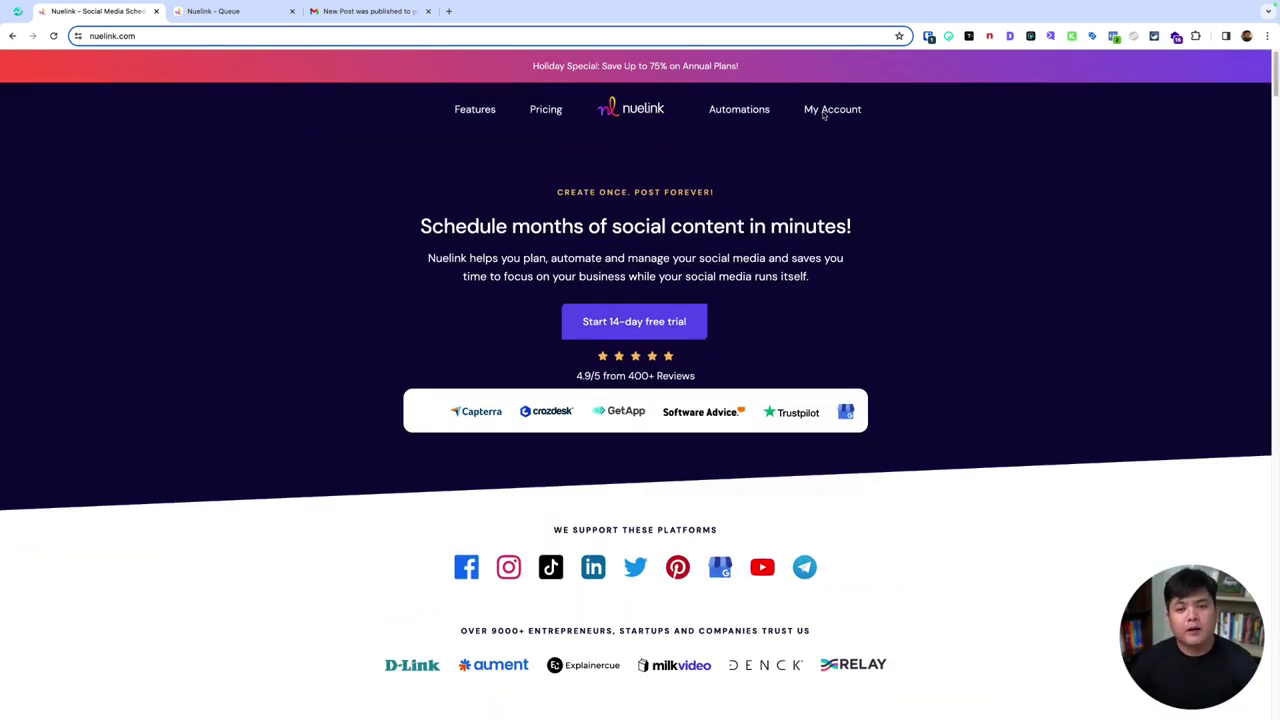
Step: Open the account's post queue from the homepage and close the duplicate Queue tab
click(812, 142)
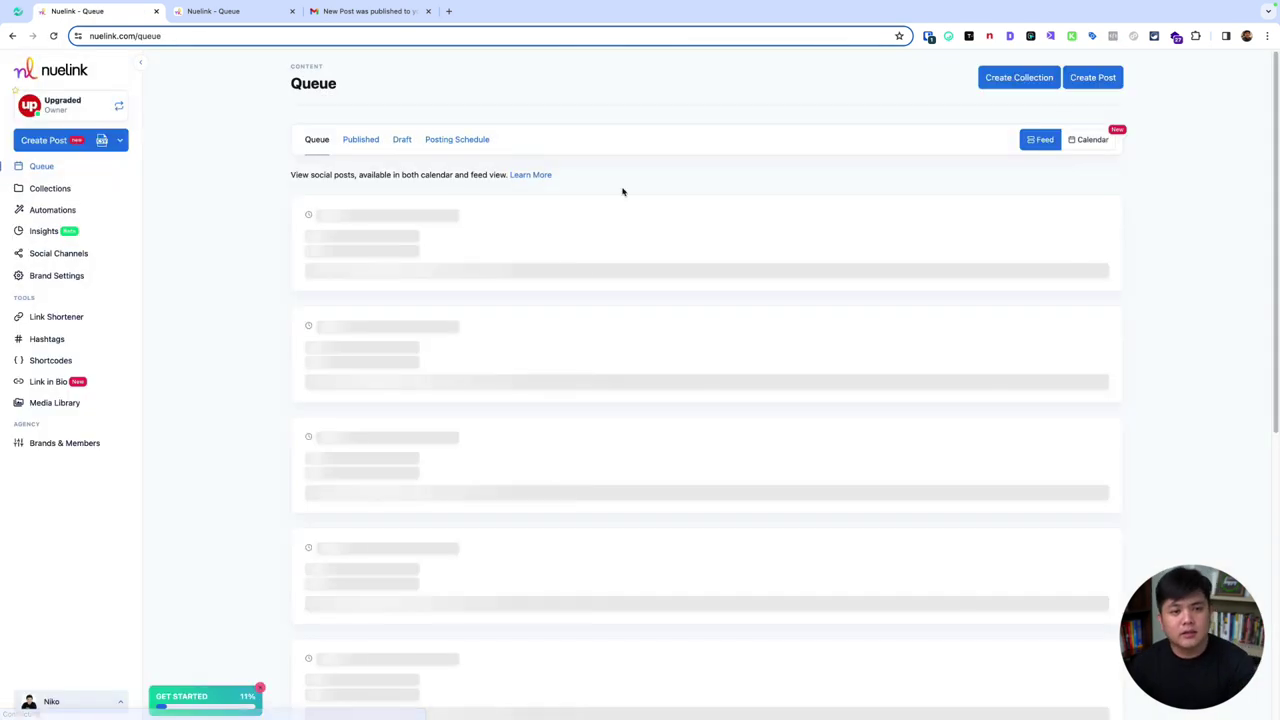
click(292, 11)
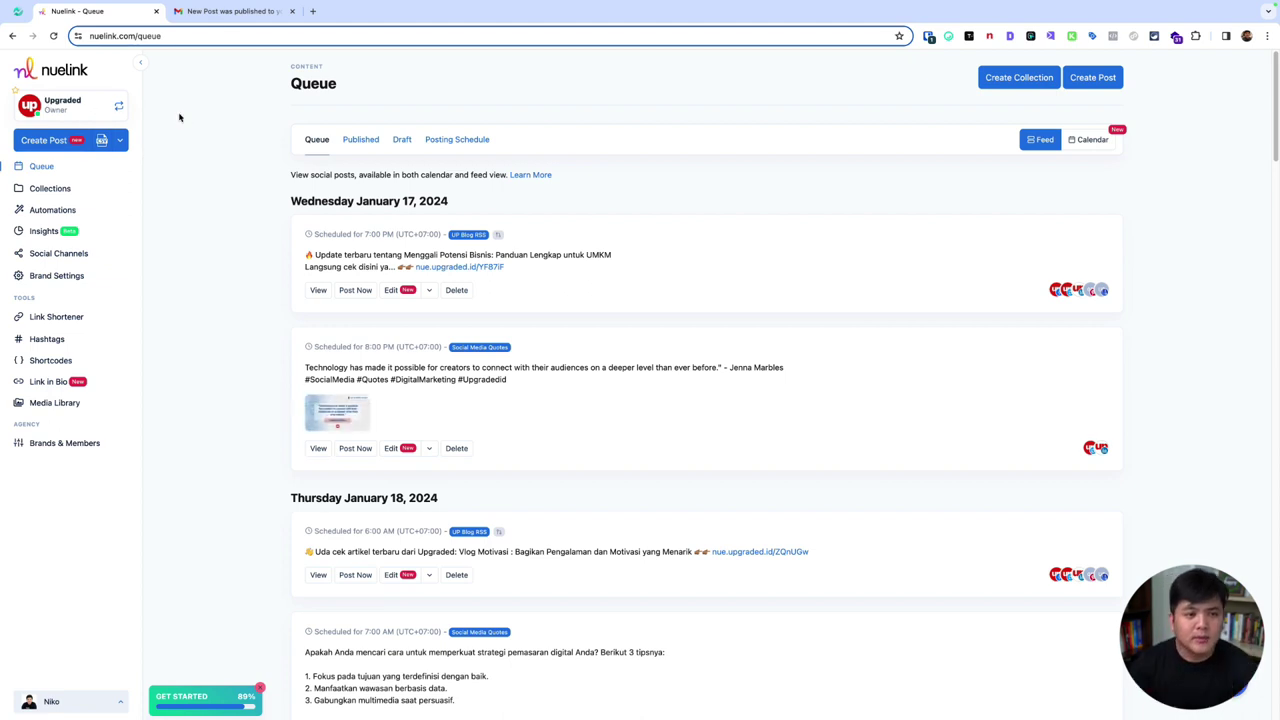
drag(357, 199, 469, 201)
click(471, 204)
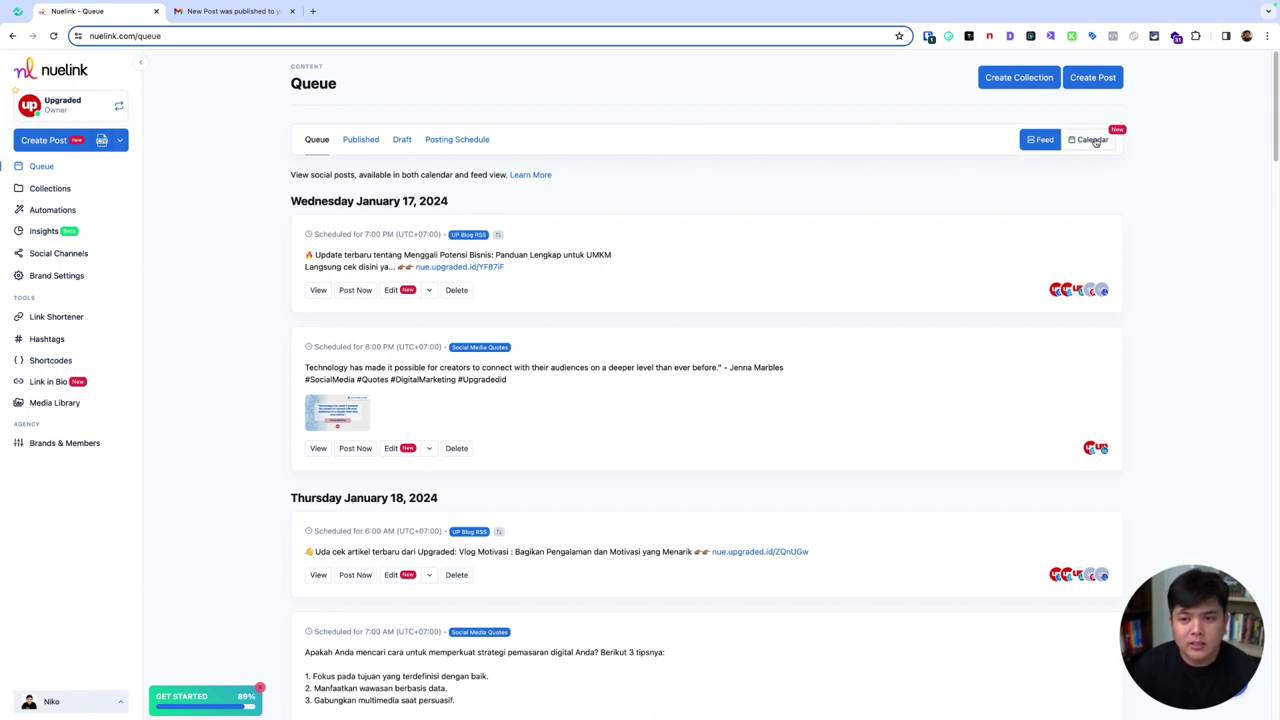
Step: Browse the upcoming scheduled posts of the queue in feed view
click(1092, 140)
click(1040, 140)
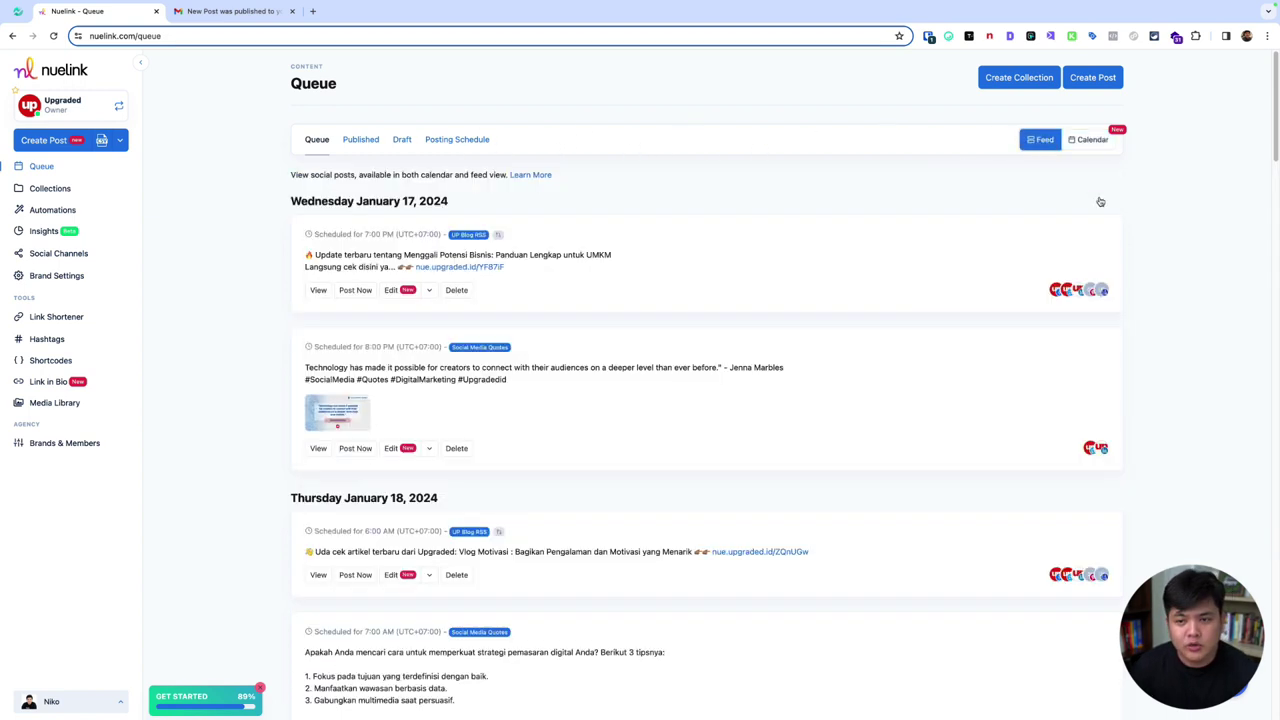
scroll(1128, 274, down, 12)
scroll(1130, 276, down, 15)
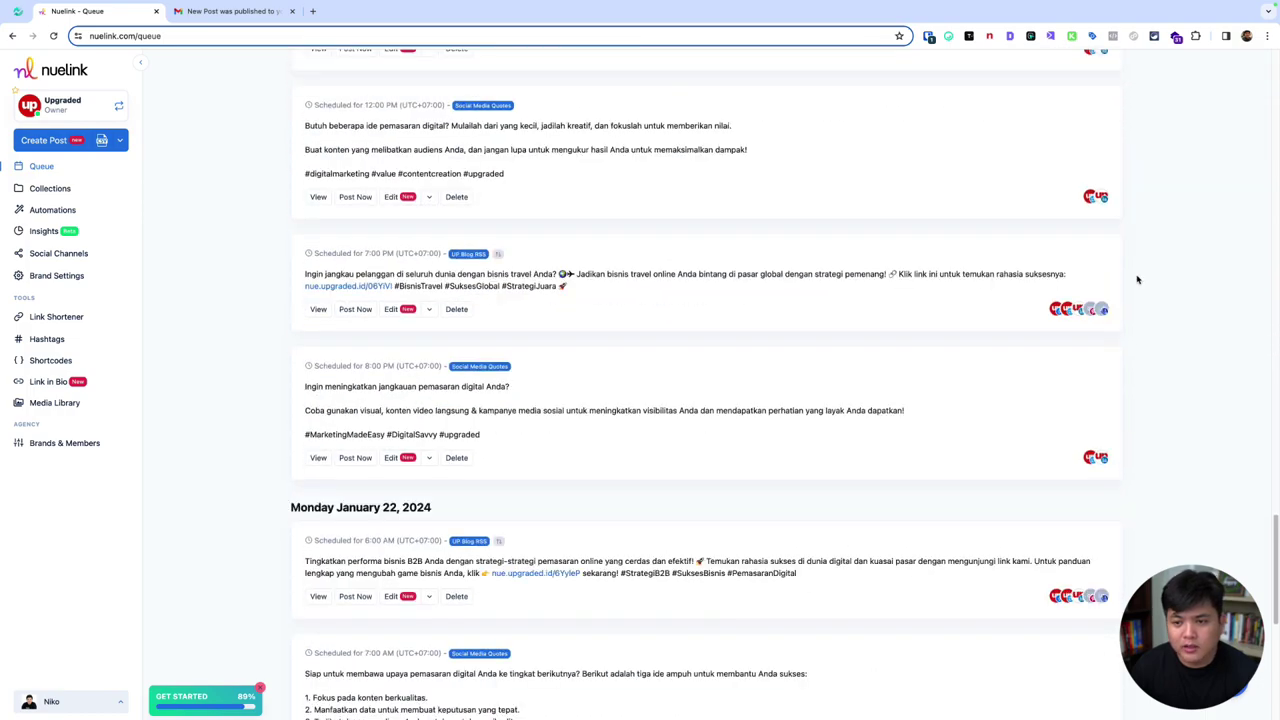
scroll(1135, 278, up, 6)
scroll(1137, 279, up, 15)
Step: Look over the January 2024 posts of the queue in the monthly calendar view
scroll(1137, 279, down, 5)
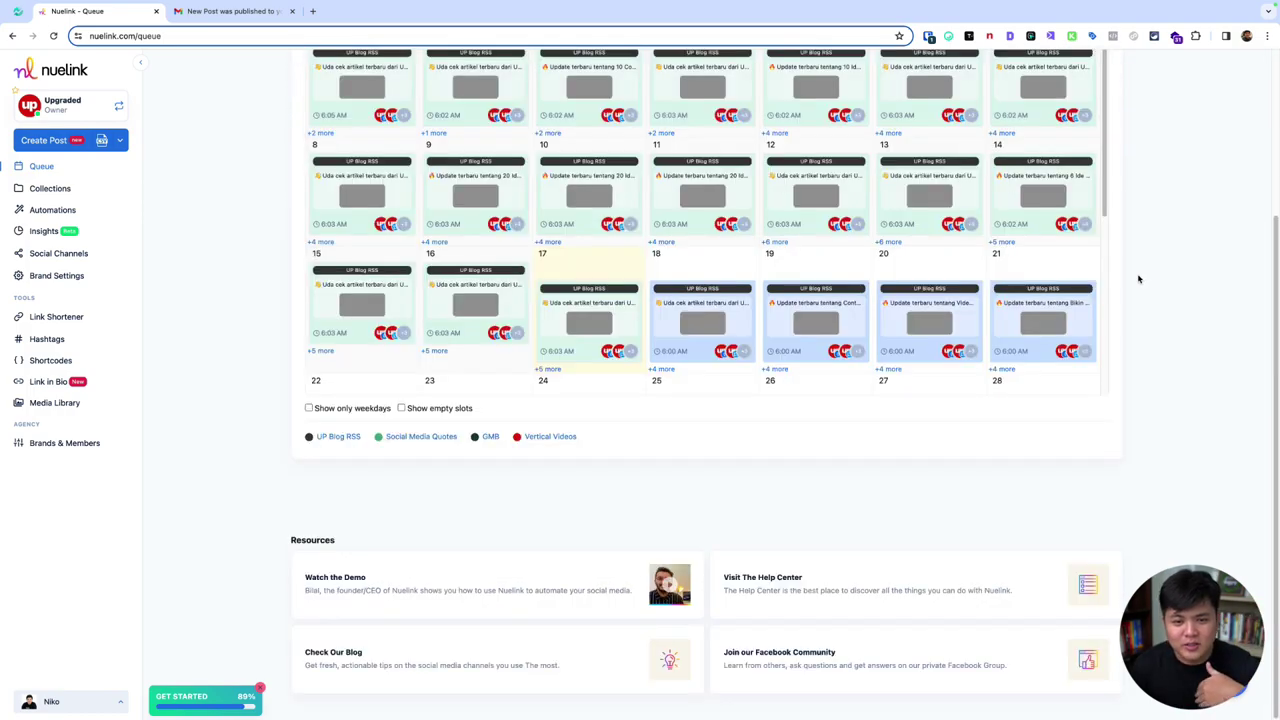
scroll(1138, 279, up, 3)
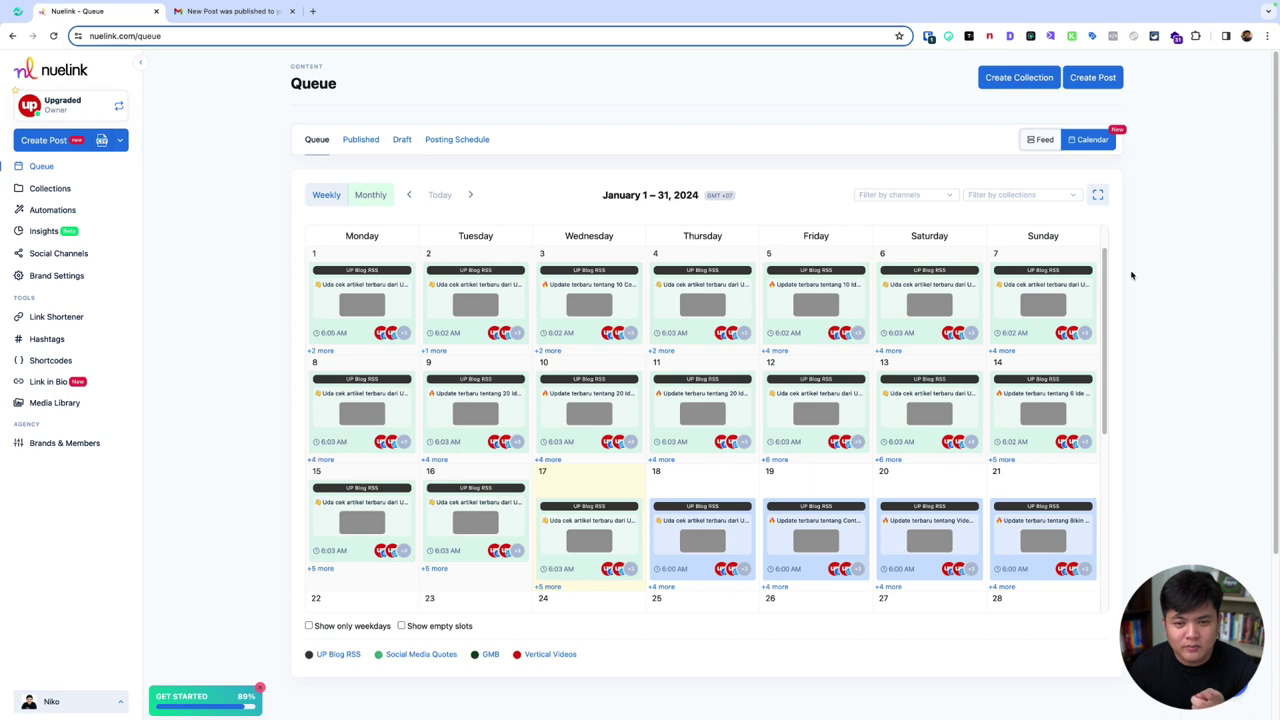
scroll(1131, 275, down, 3)
scroll(1133, 274, up, 3)
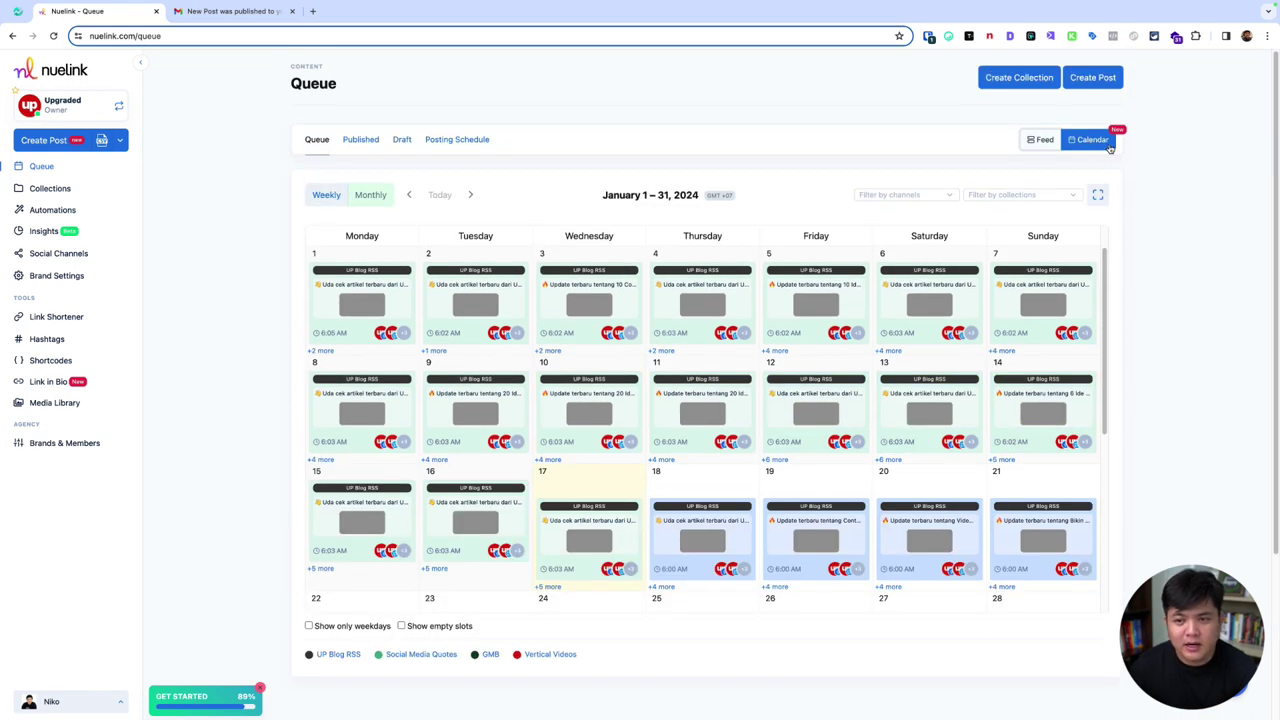
Step: Step the queue calendar back through December to November 2023 and look over its days
click(408, 195)
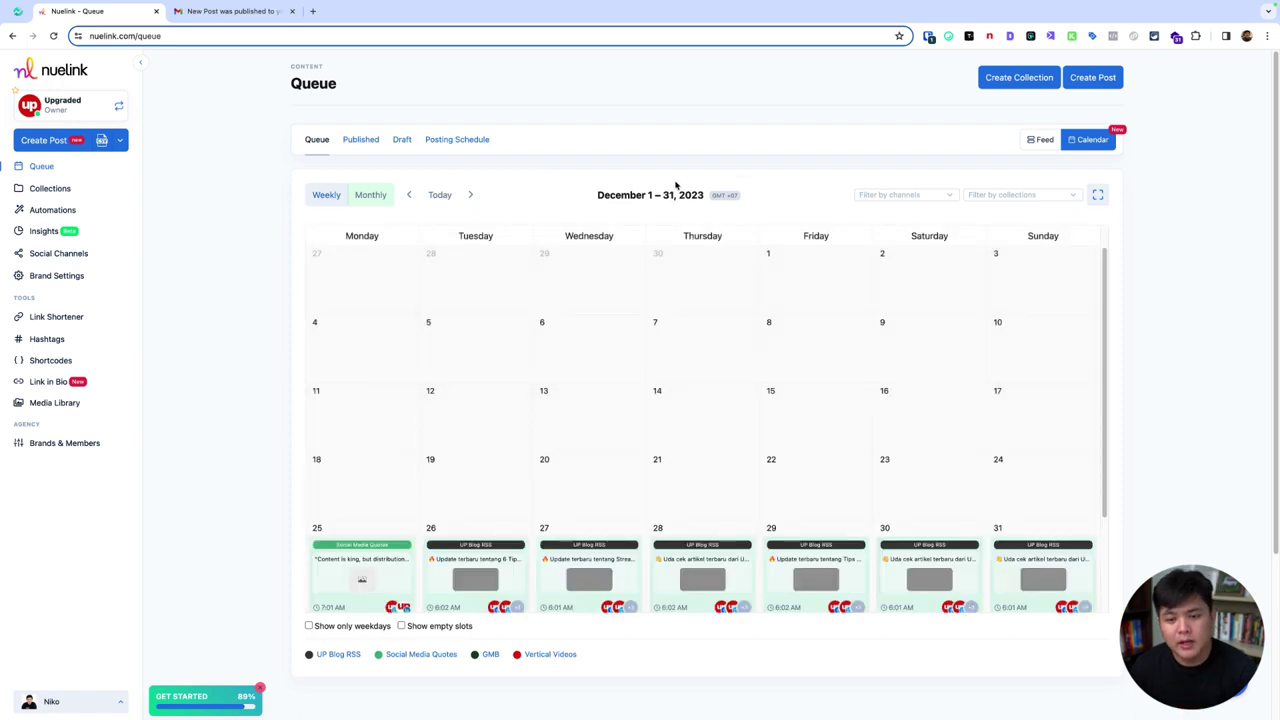
click(408, 194)
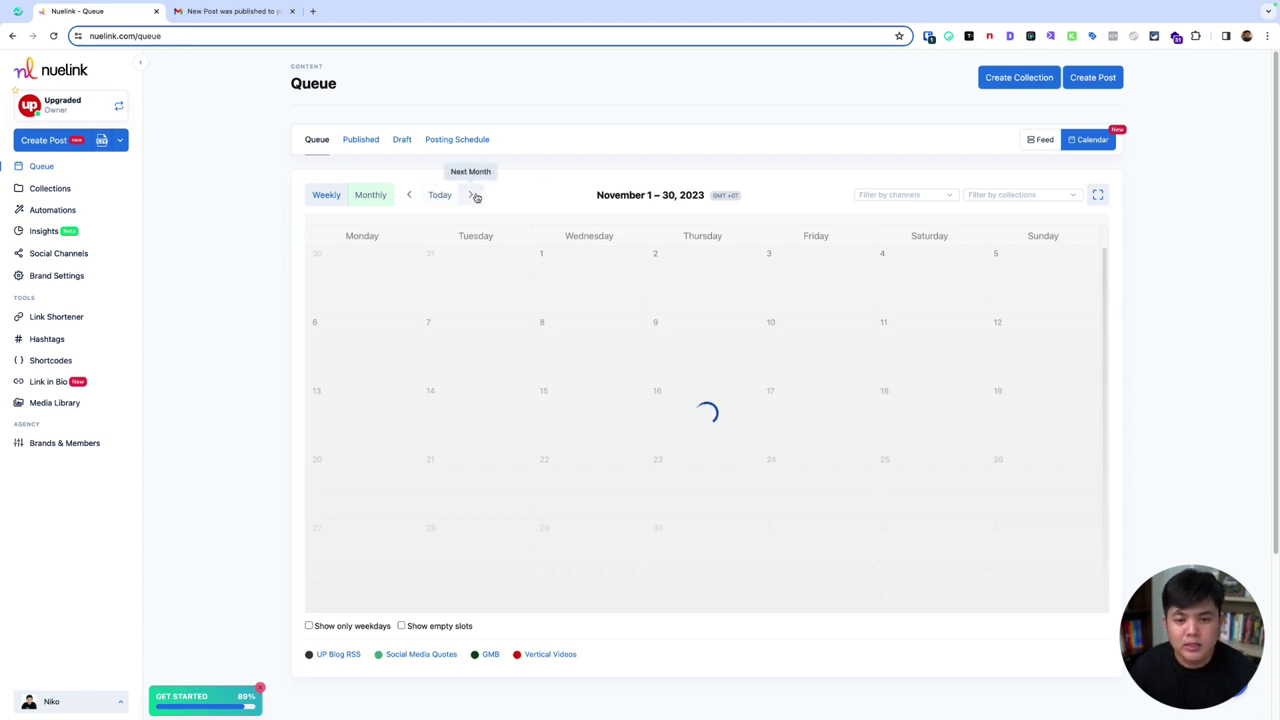
scroll(735, 360, down, 1)
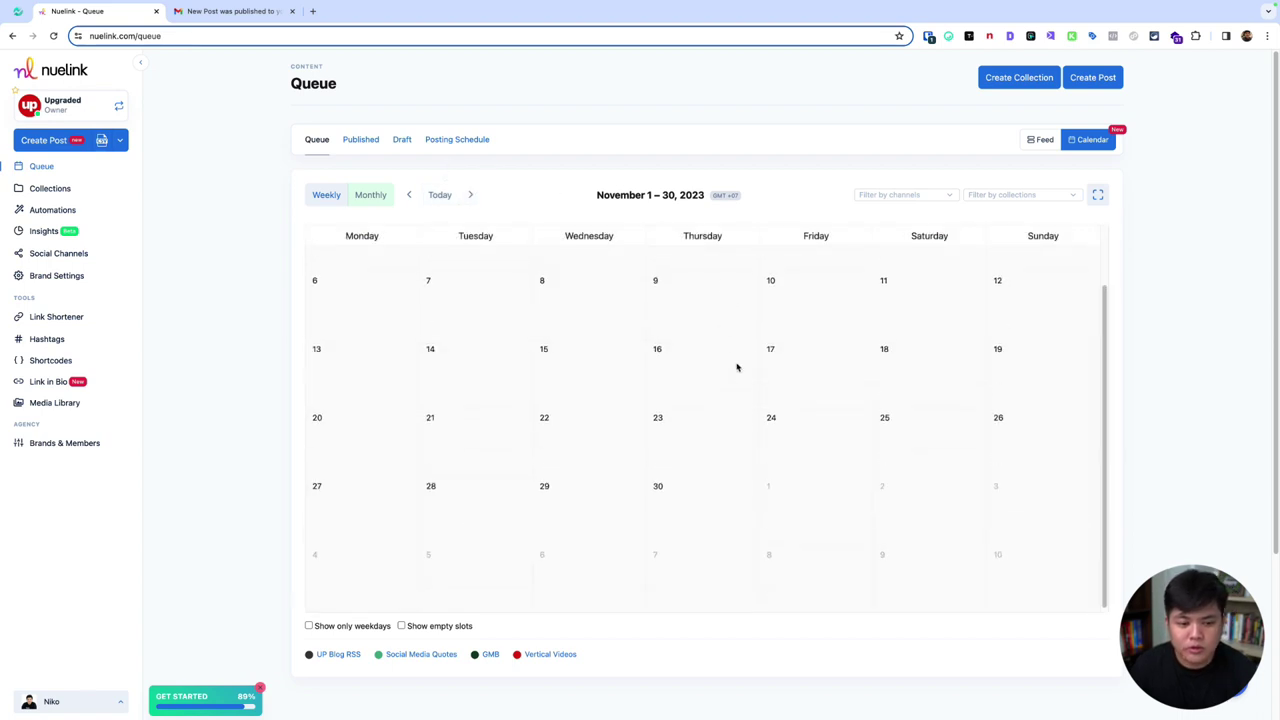
scroll(700, 375, up, 1)
Step: Try the calendar's weekdays-only display and its weekly view, restoring the full monthly view
click(350, 626)
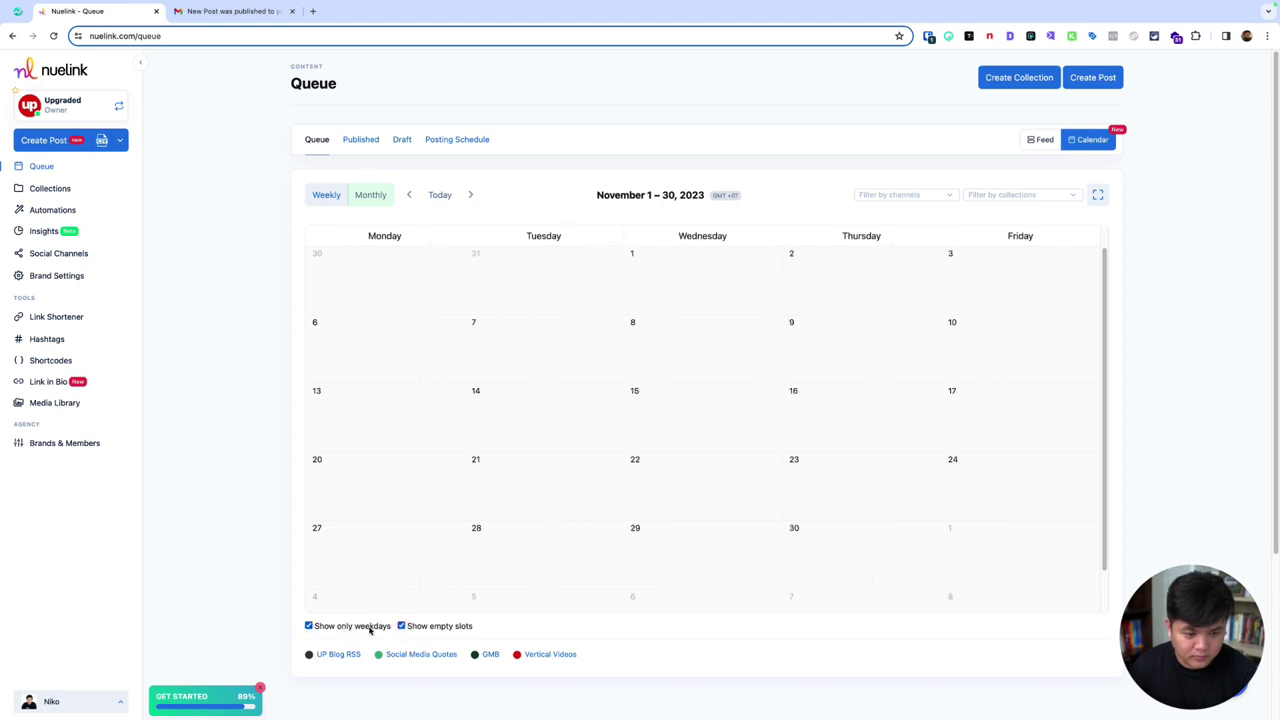
click(353, 626)
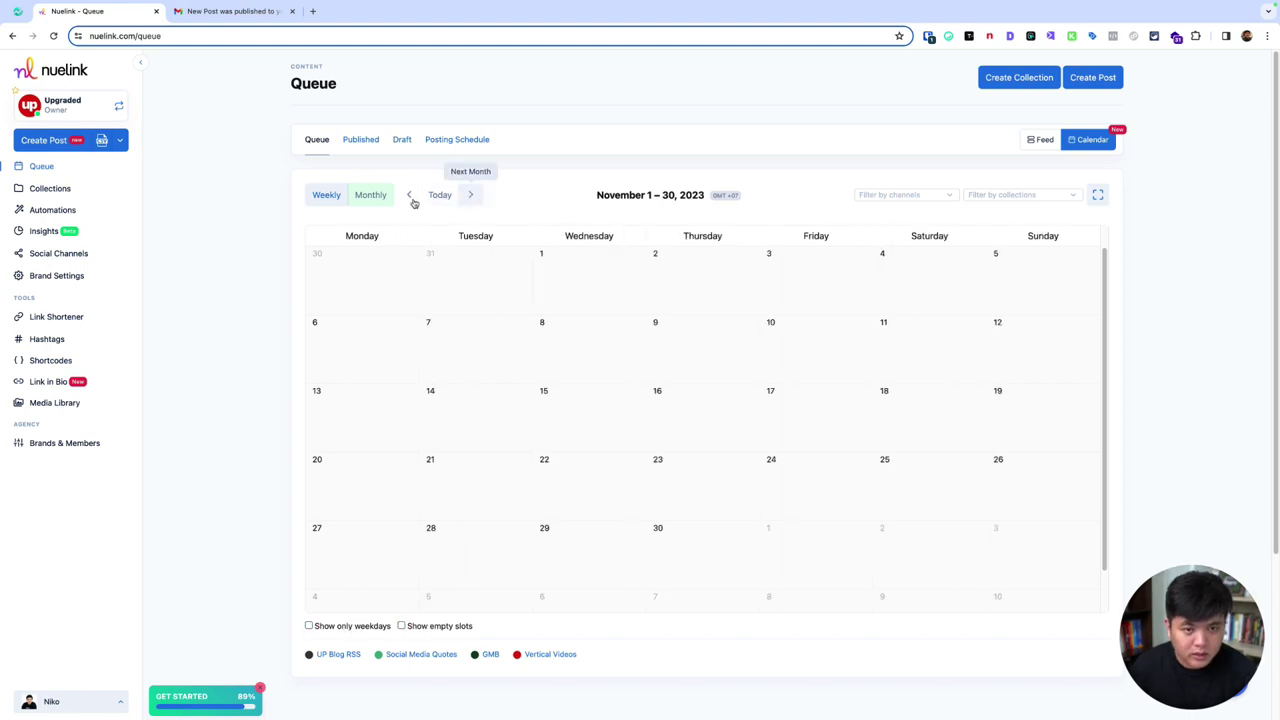
click(318, 197)
click(368, 197)
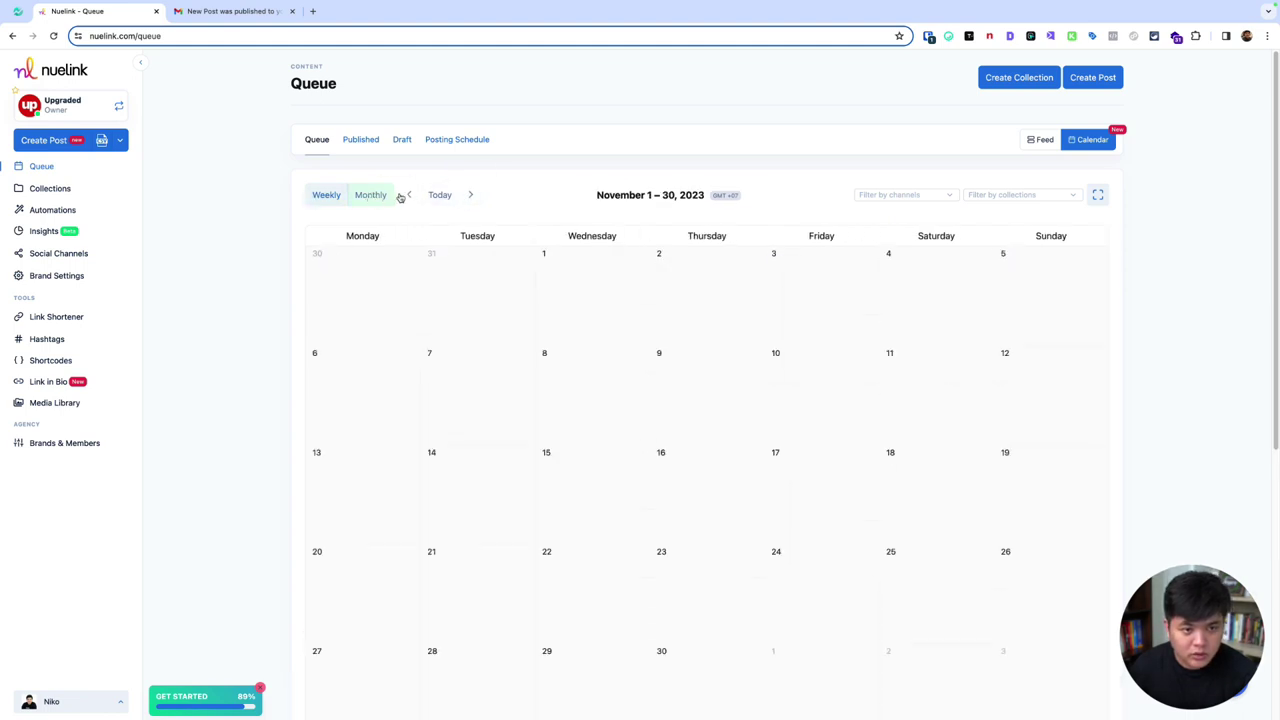
Step: Return the calendar to January 2024 and view the full list of posts for January 17
click(471, 194)
click(473, 194)
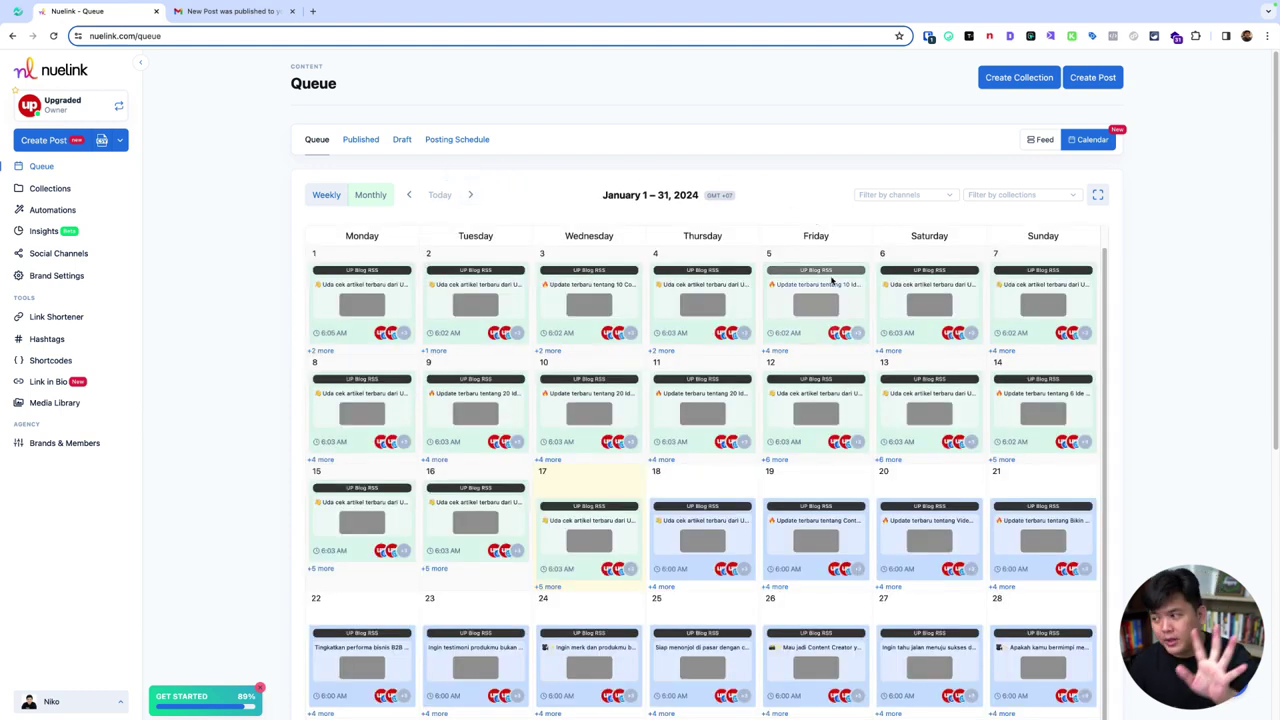
scroll(1000, 432, down, 2)
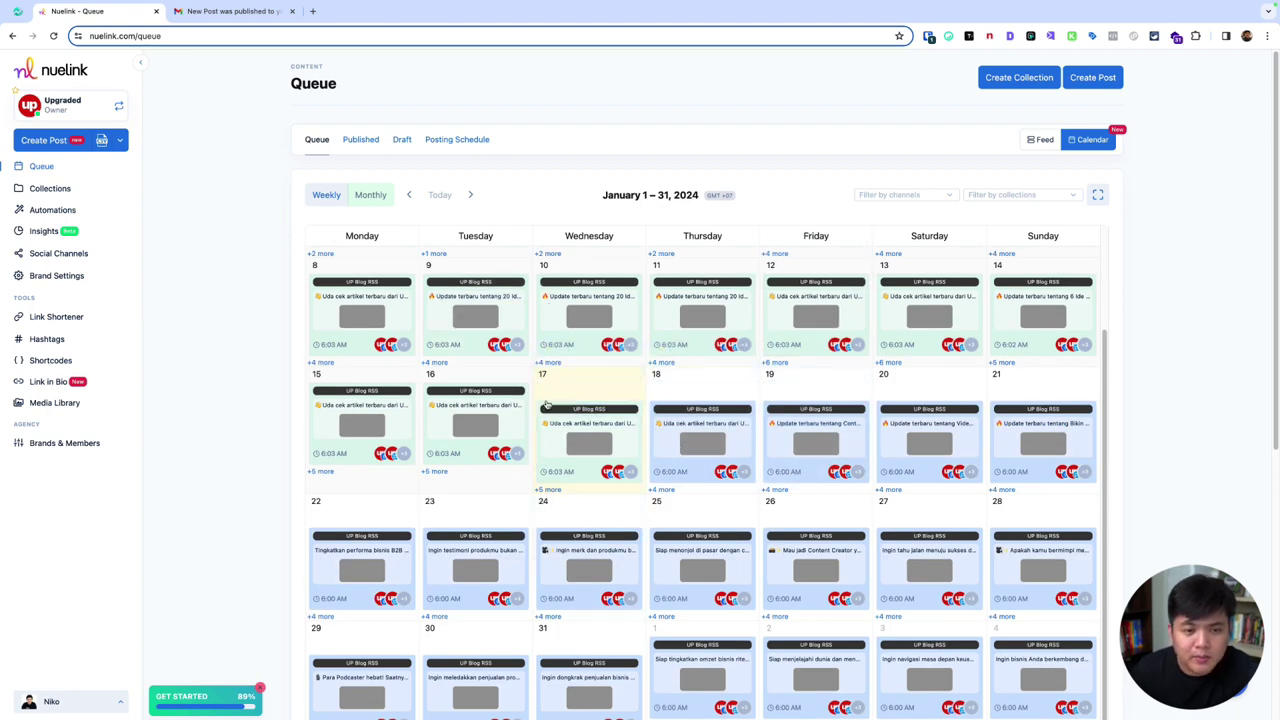
click(549, 490)
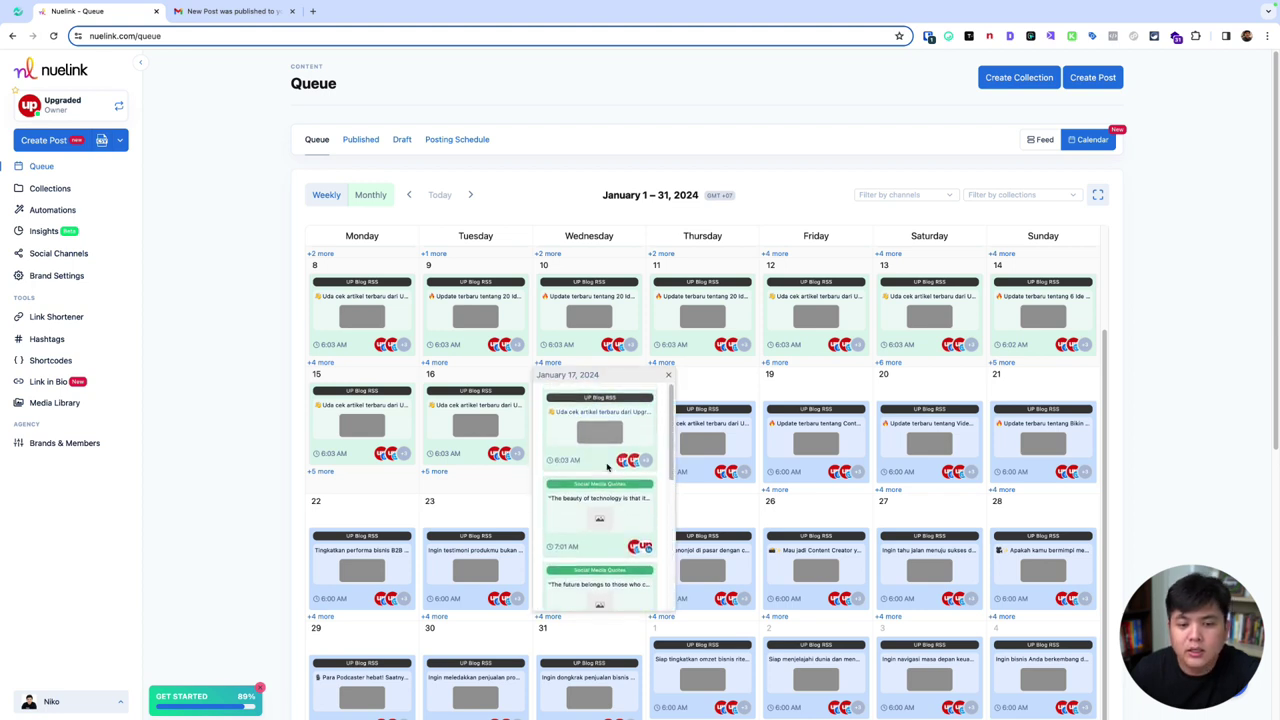
click(668, 375)
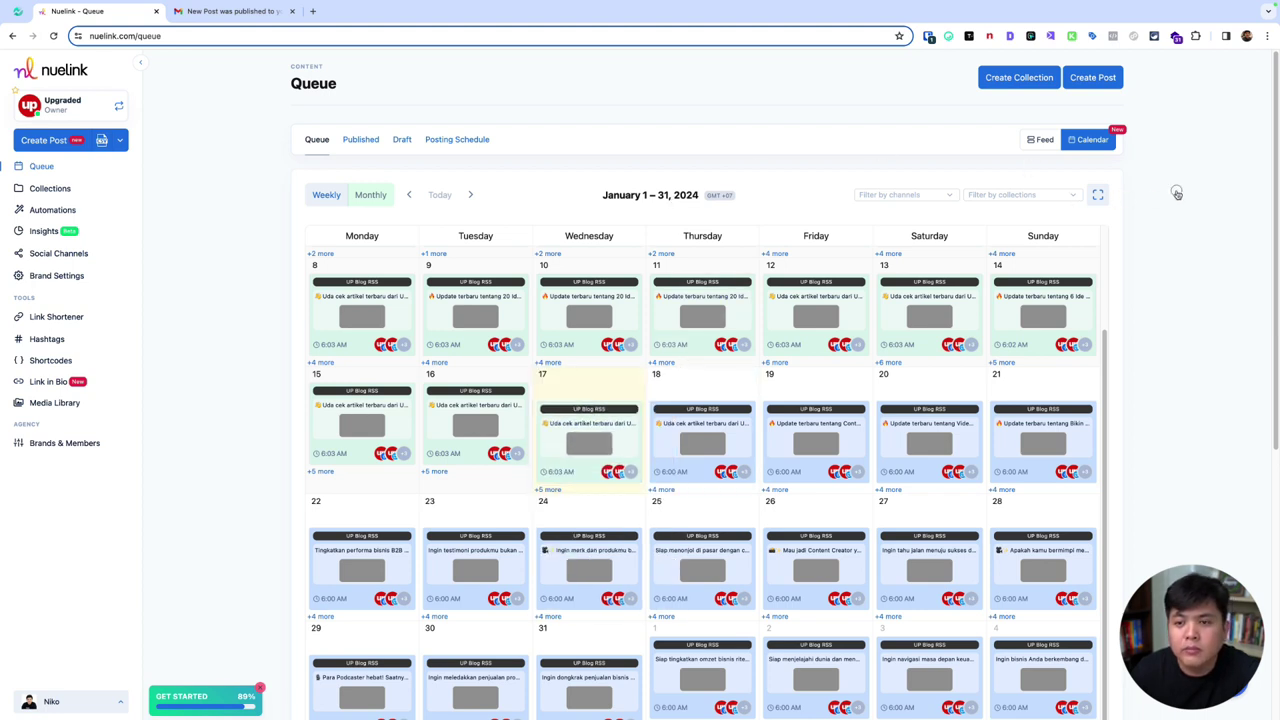
Step: Open the published posts, show 100 per page, and look through the list down to its page numbers
click(356, 142)
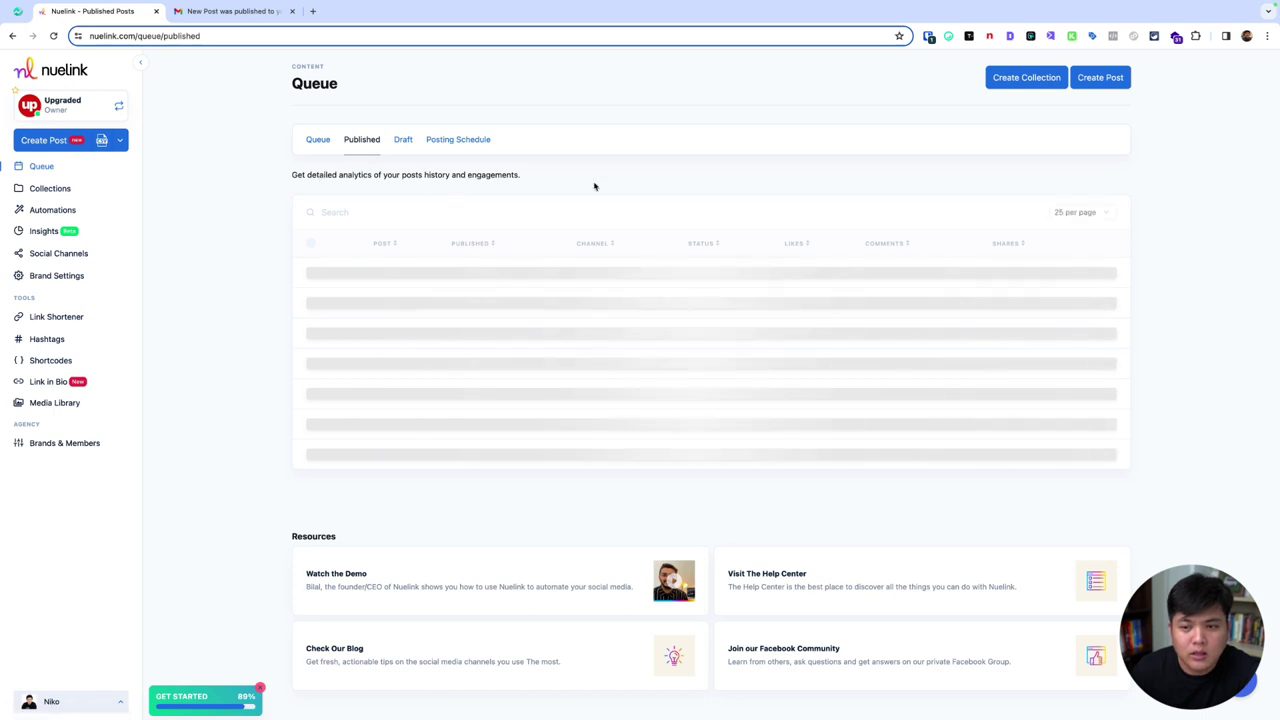
click(1080, 211)
click(1074, 238)
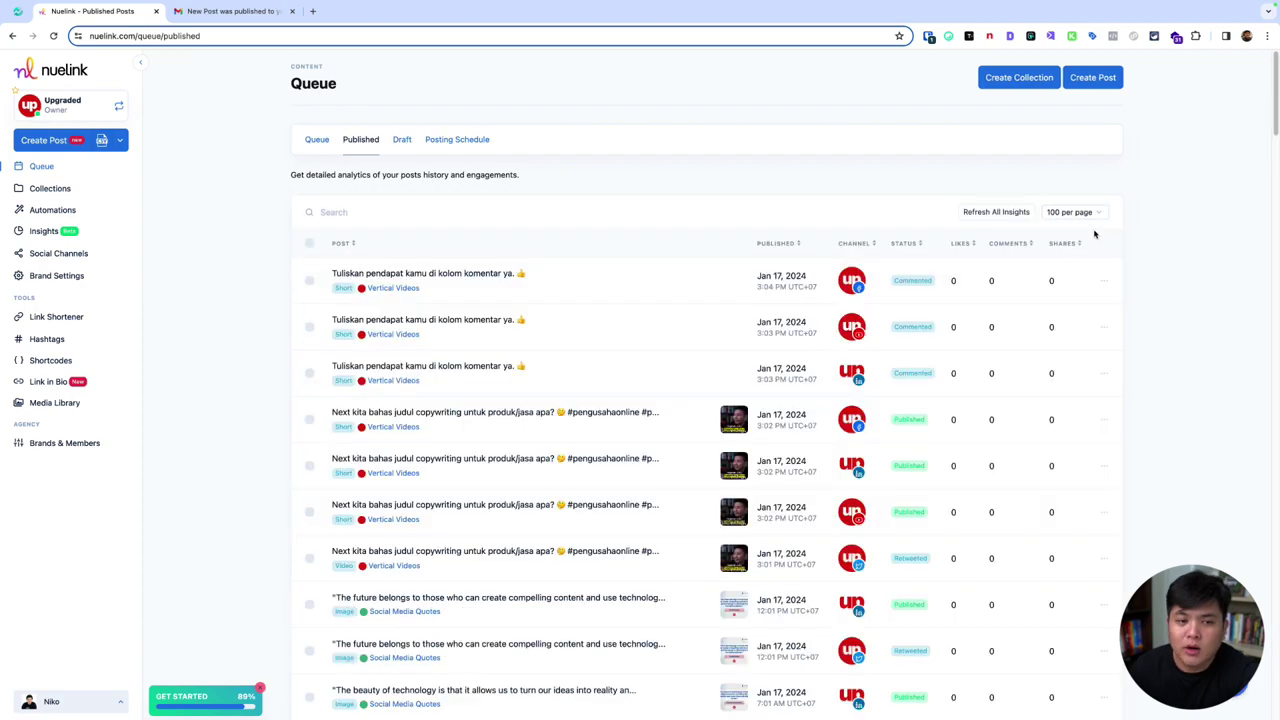
scroll(1131, 303, down, 20)
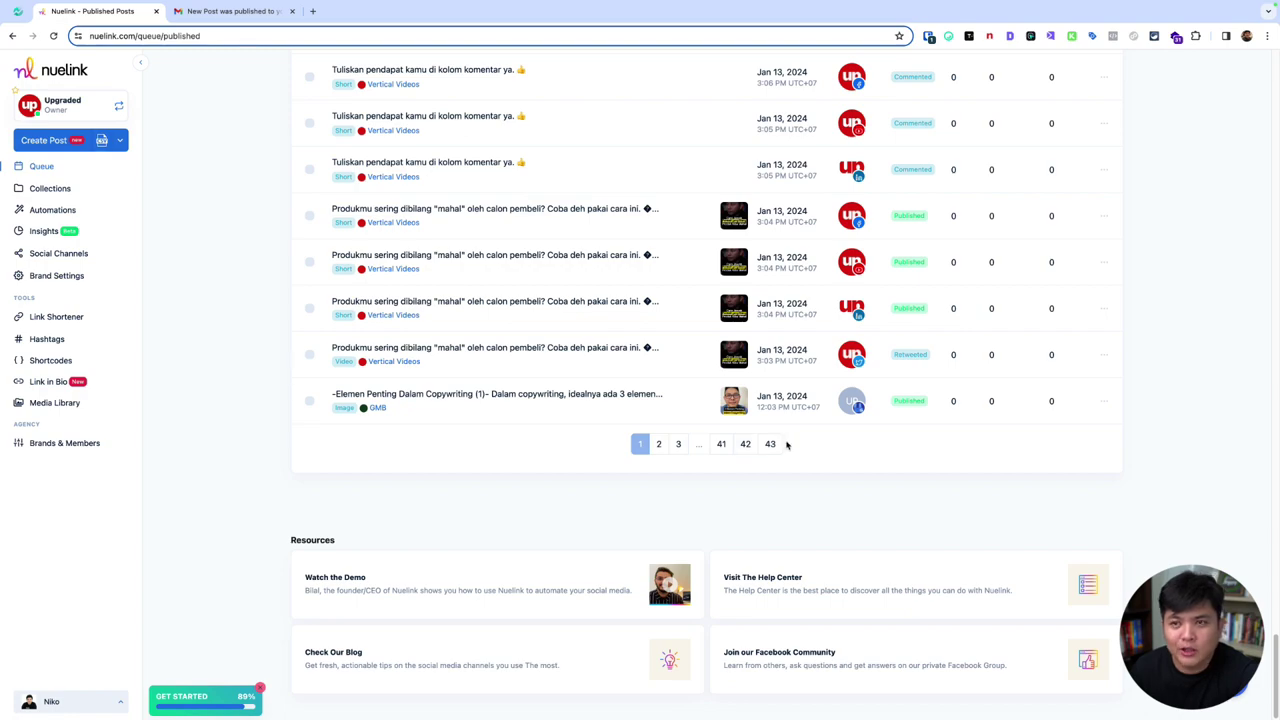
scroll(787, 444, up, 20)
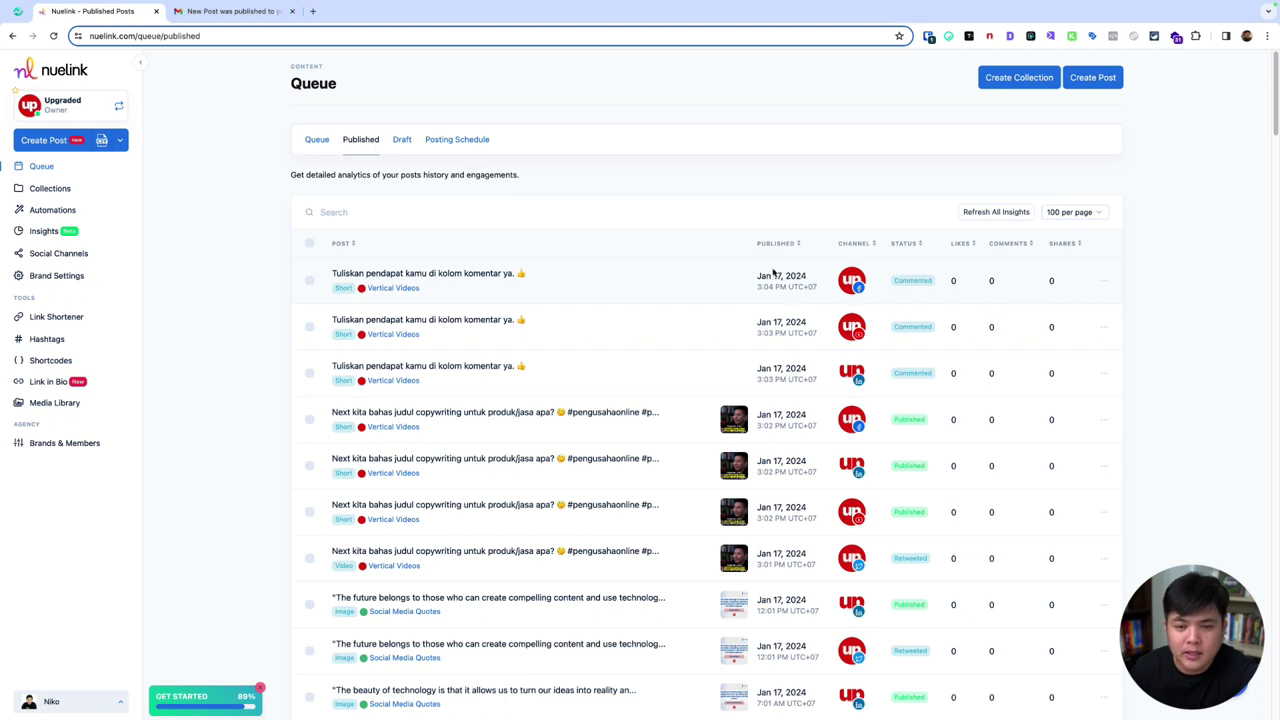
Step: Refresh all insights for the published posts and go back to the queue of scheduled posts
click(976, 214)
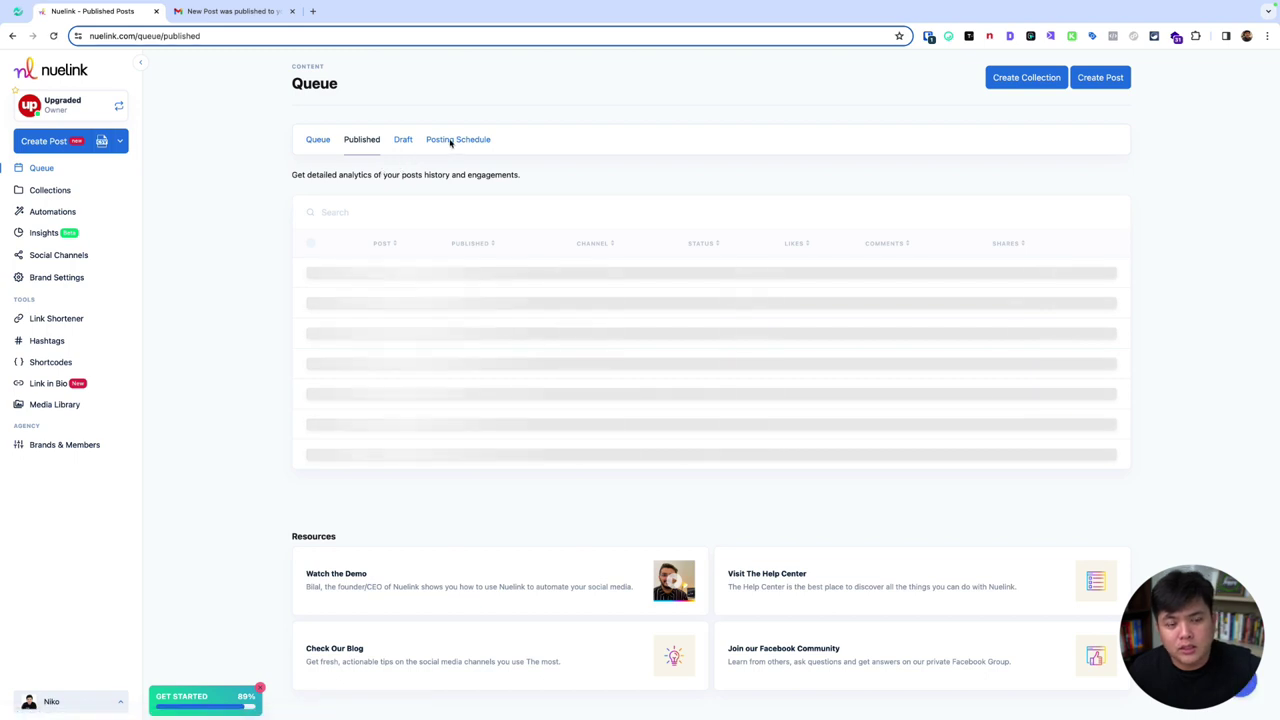
click(36, 171)
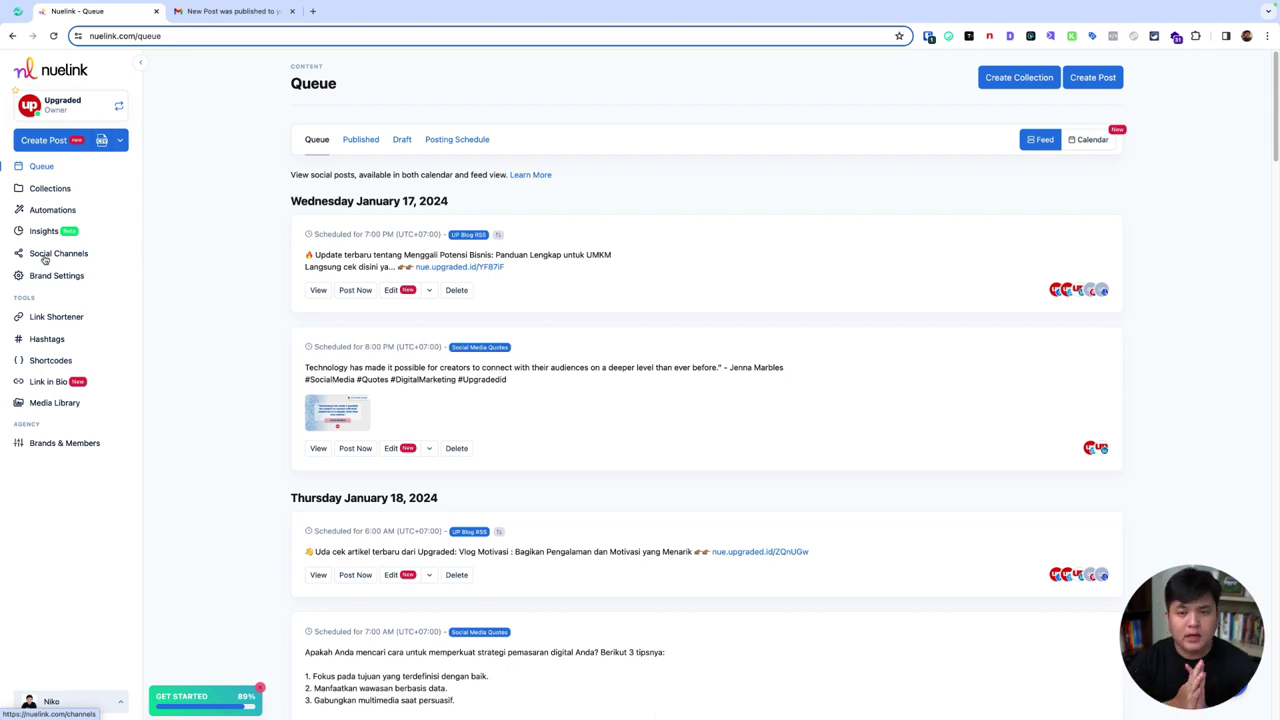
Step: Review the connected social channels and the channel types that can be added, and go to the collections
click(44, 256)
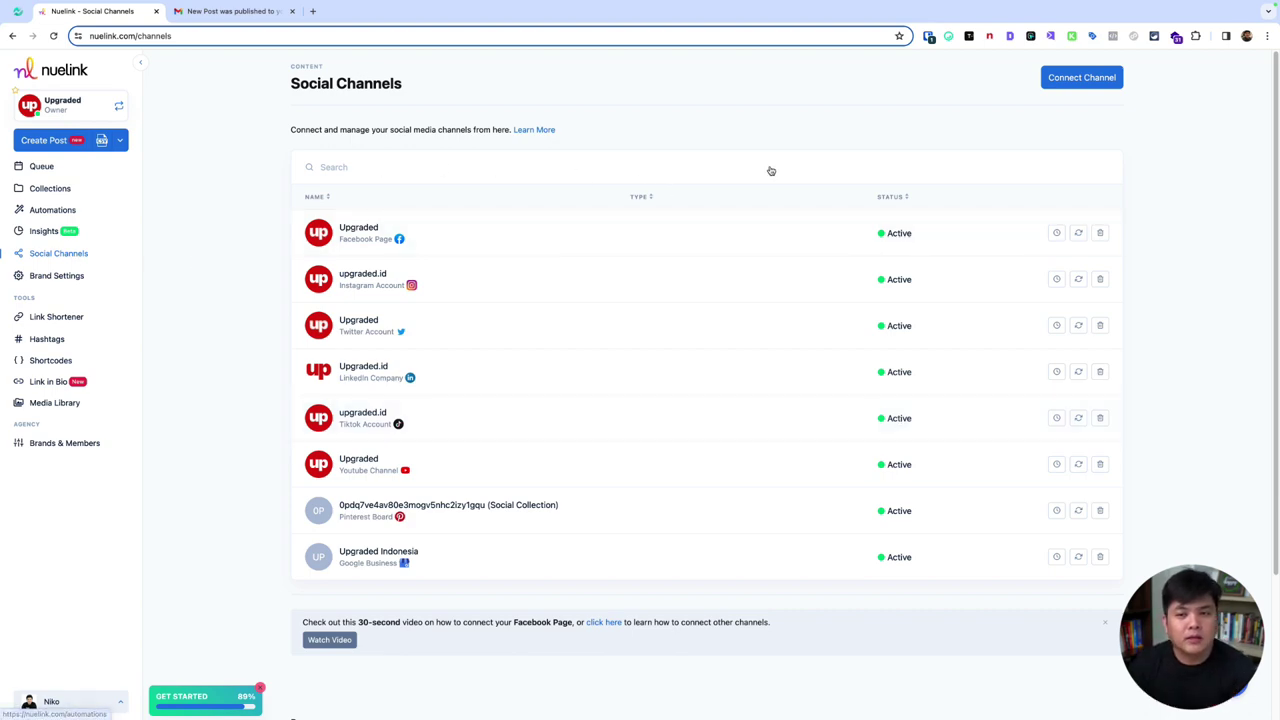
click(1078, 80)
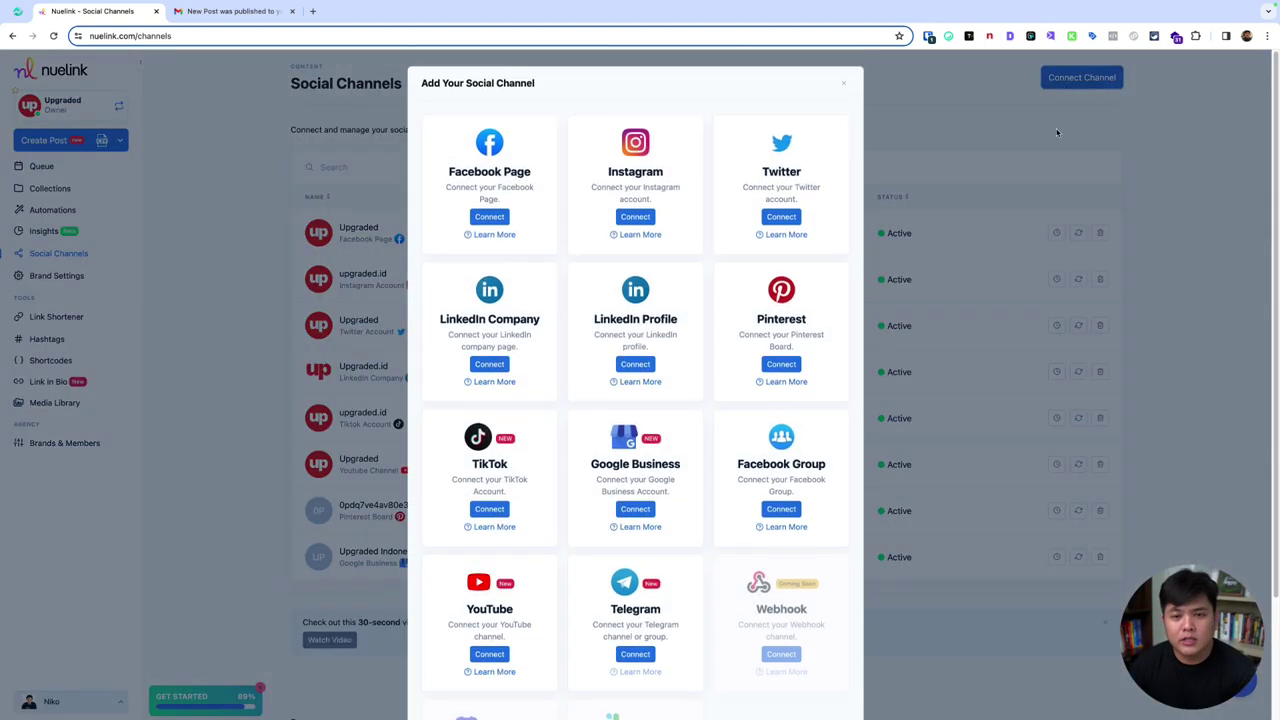
scroll(661, 413, down, 3)
scroll(560, 250, up, 3)
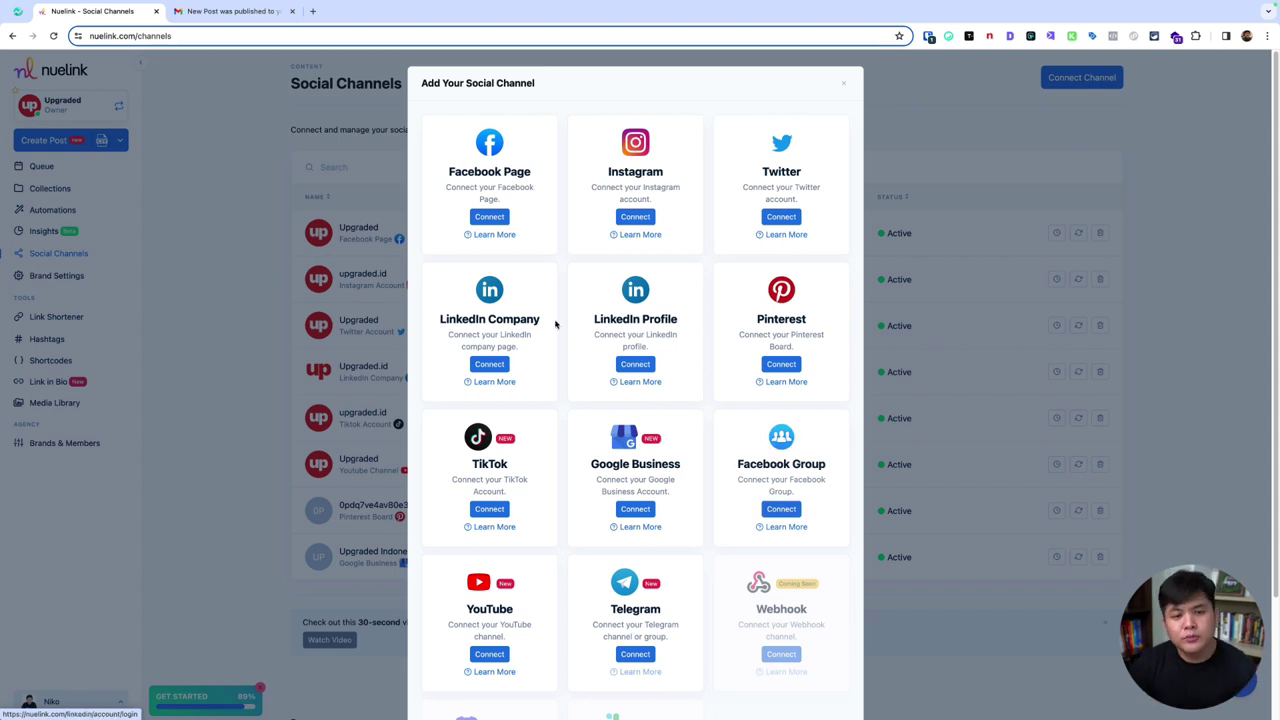
click(922, 145)
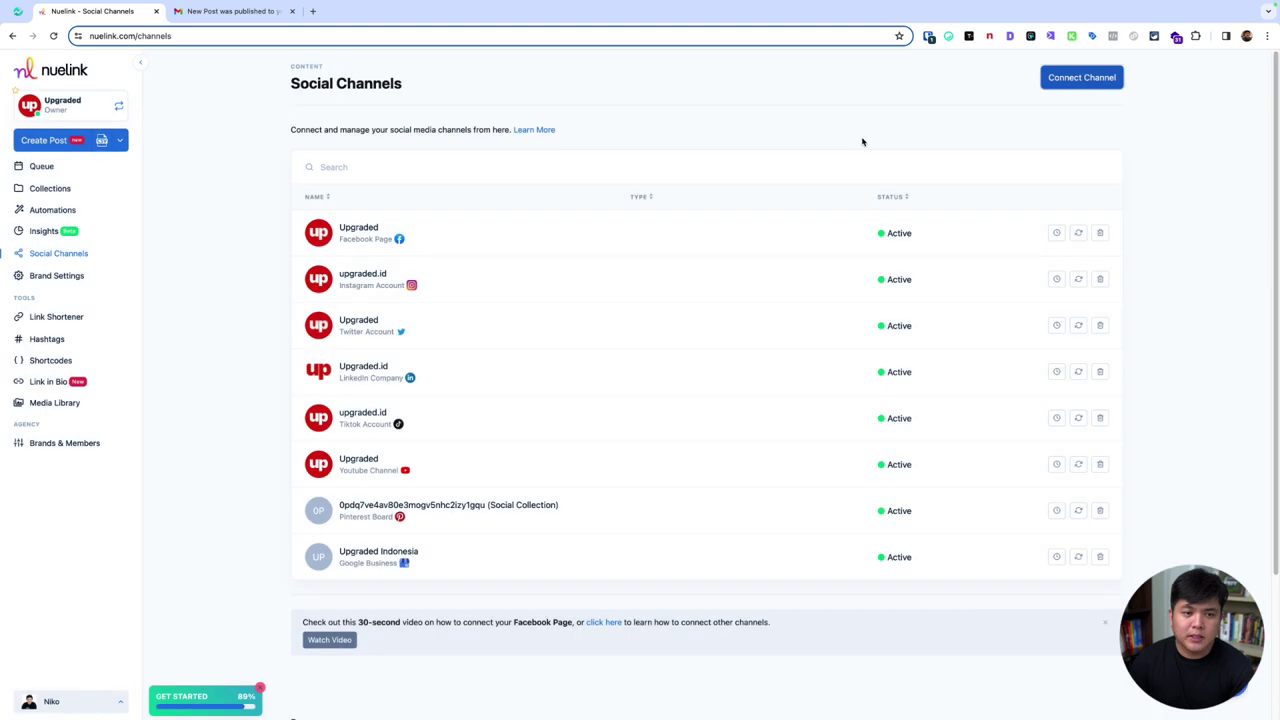
click(51, 190)
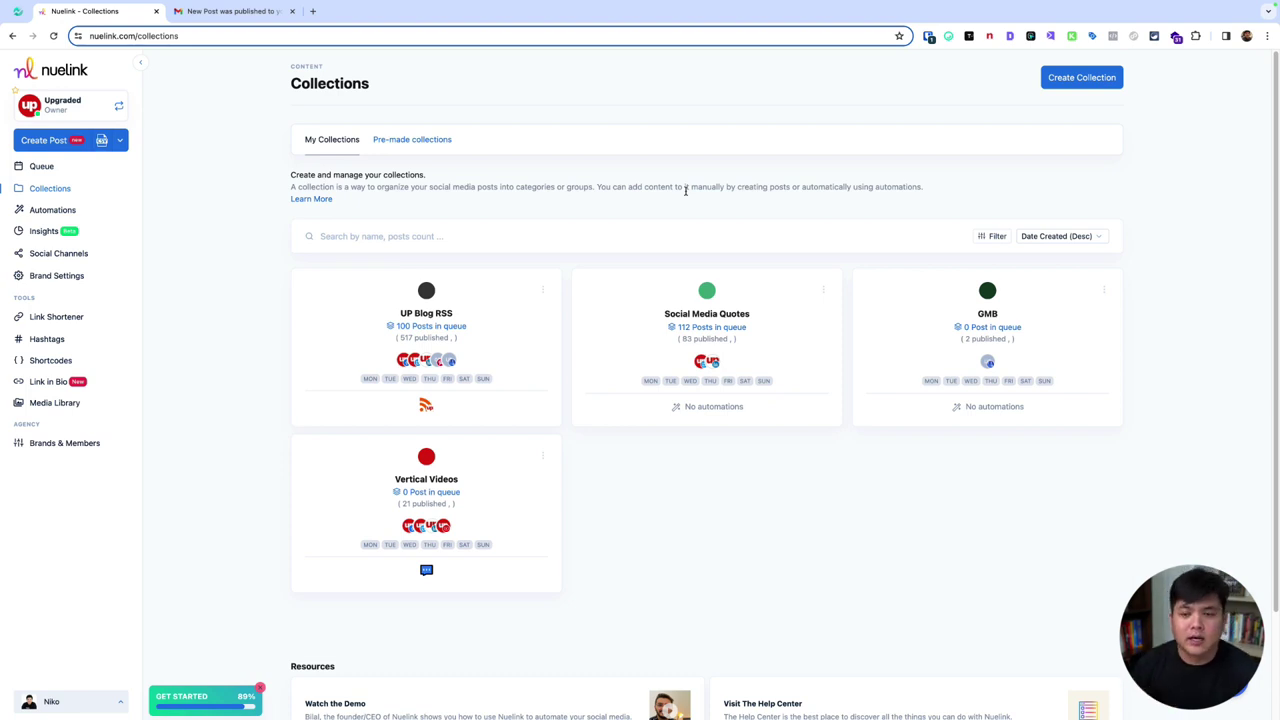
click(1062, 80)
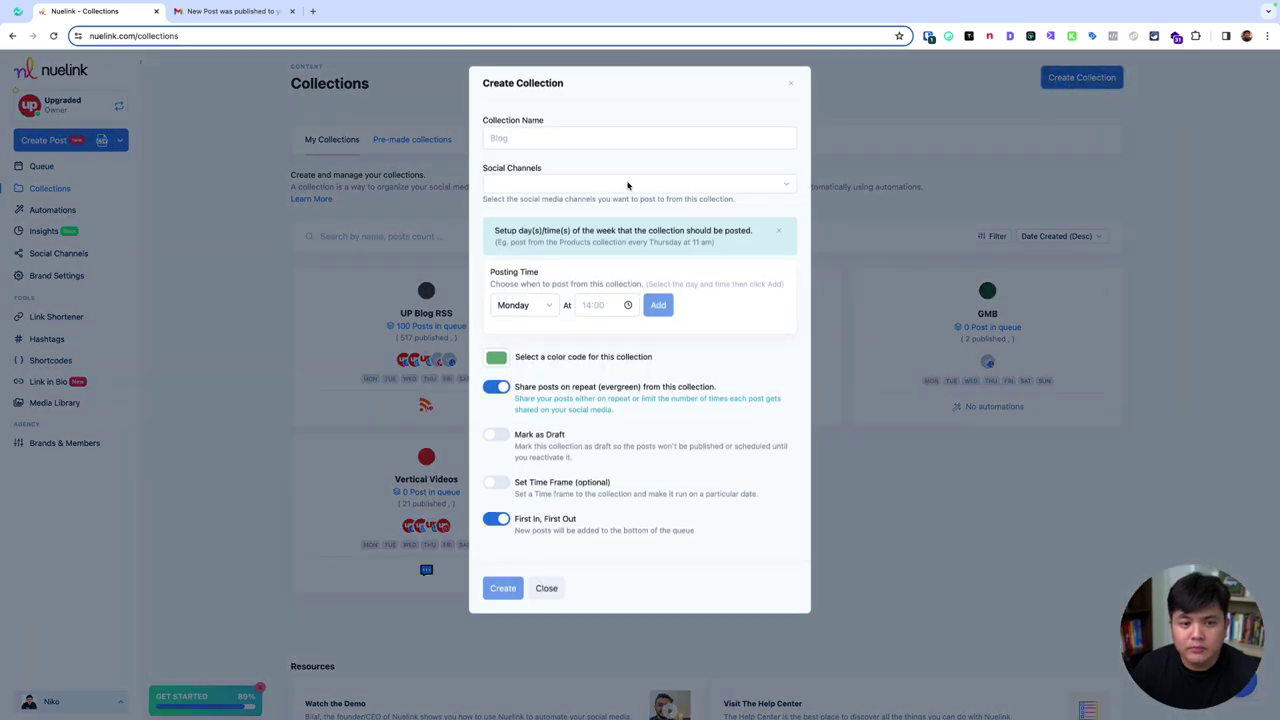
click(577, 184)
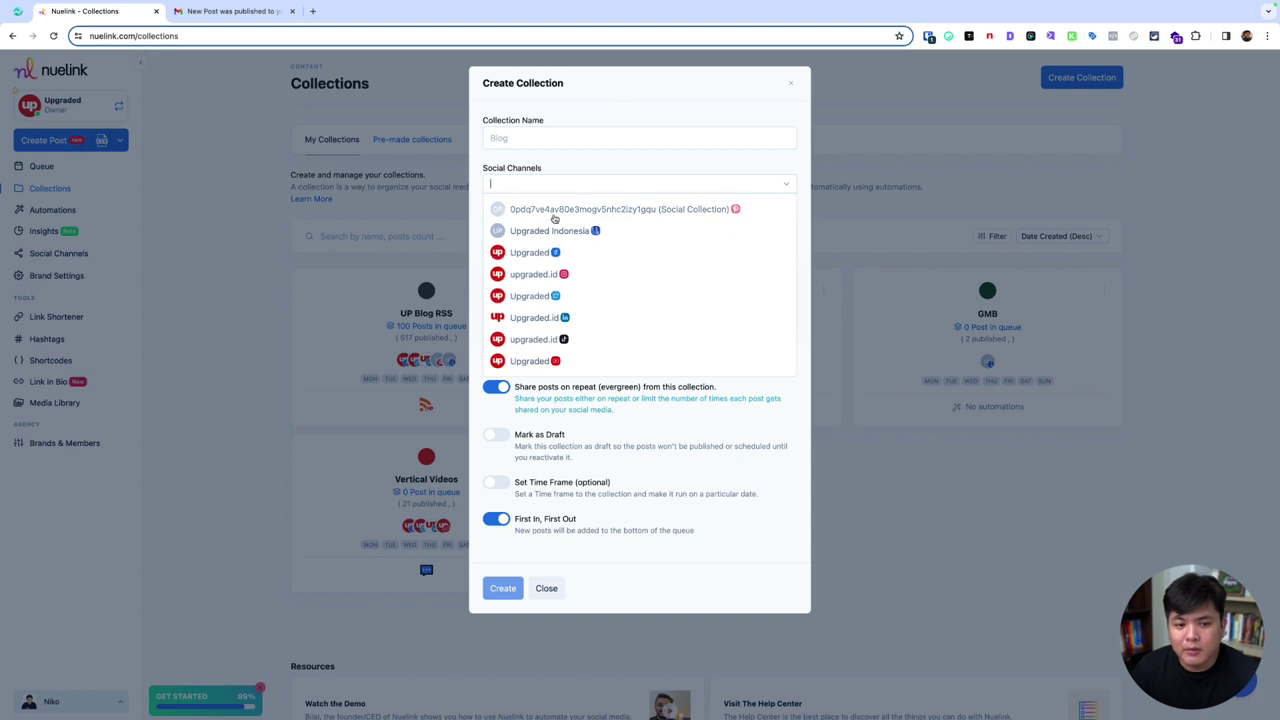
click(540, 319)
click(539, 301)
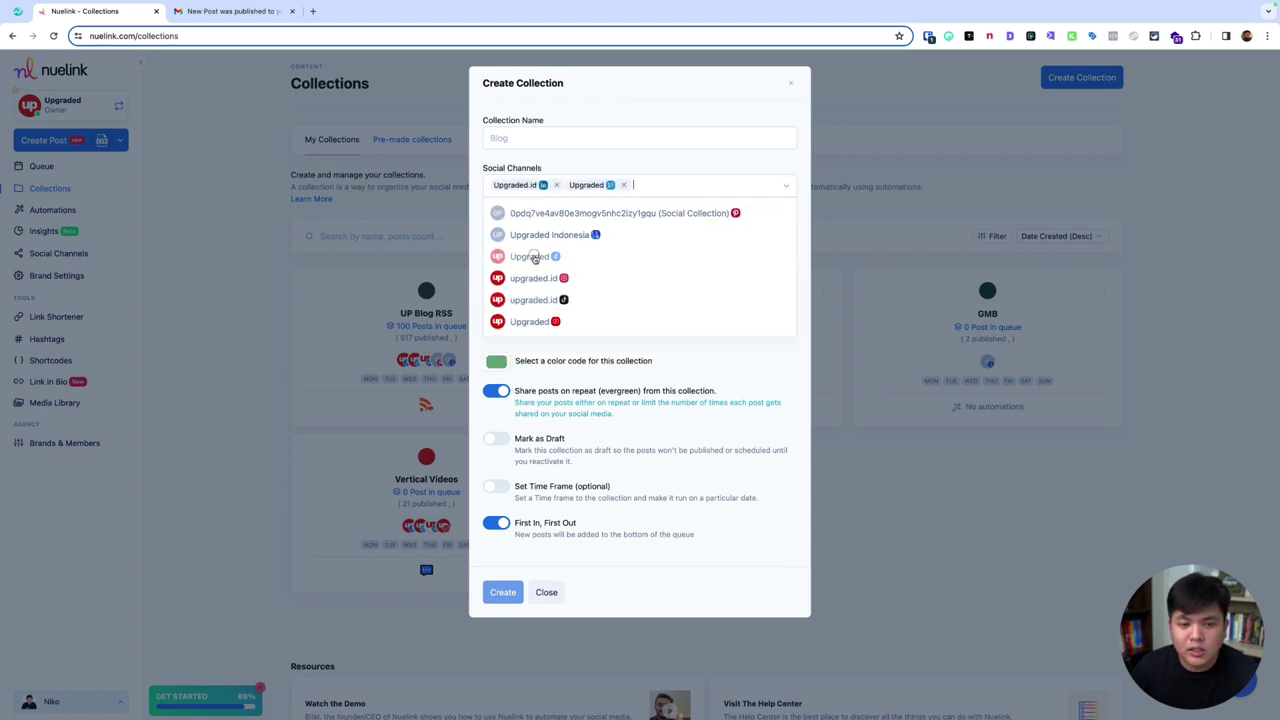
click(543, 257)
click(555, 237)
click(606, 226)
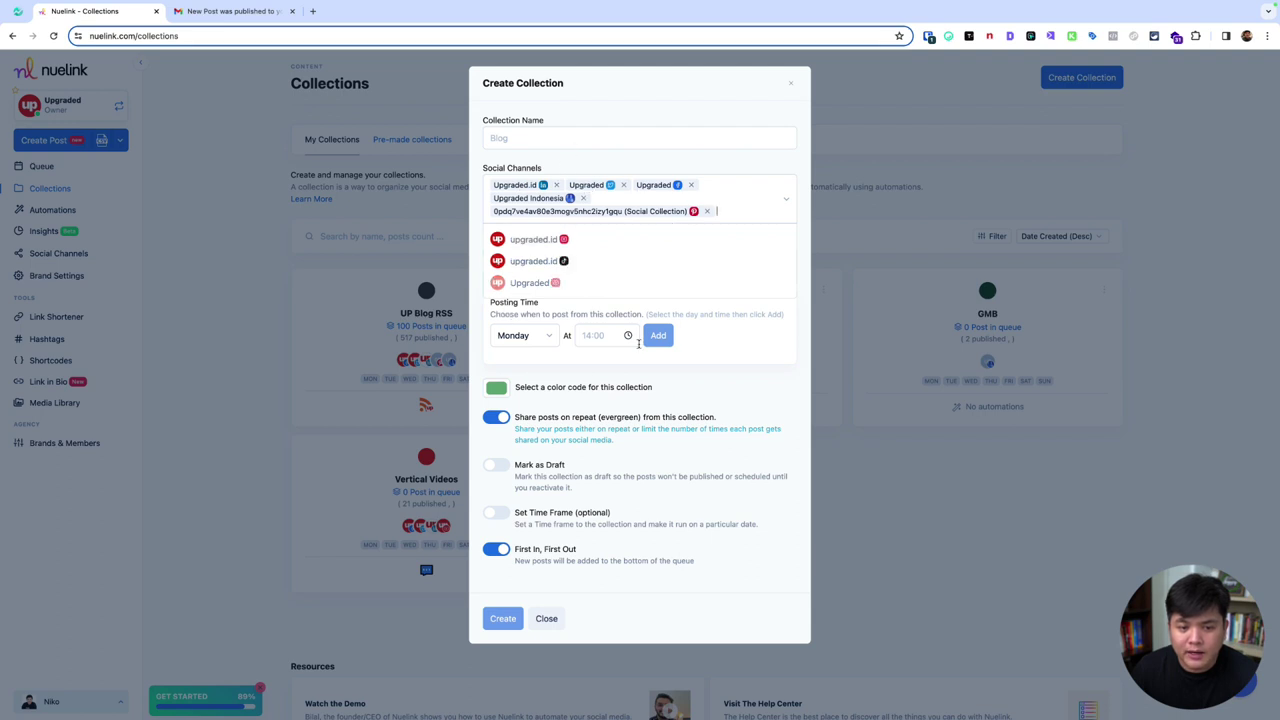
click(881, 224)
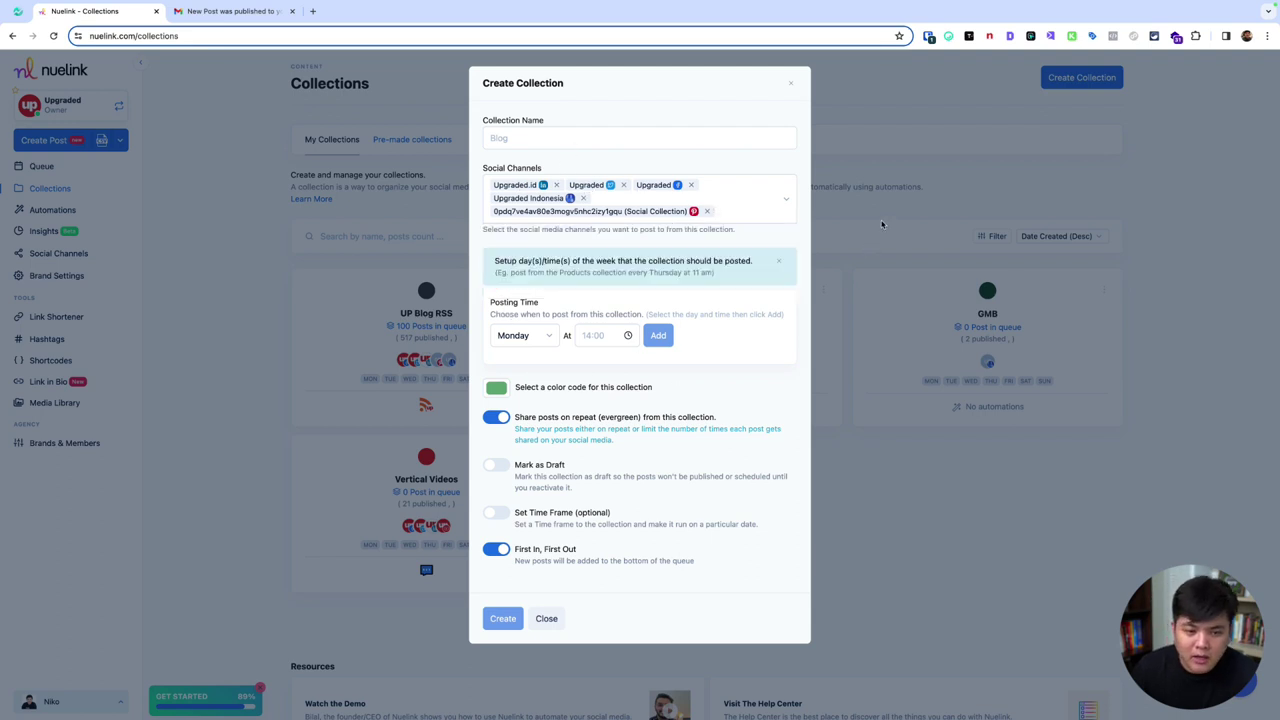
click(790, 84)
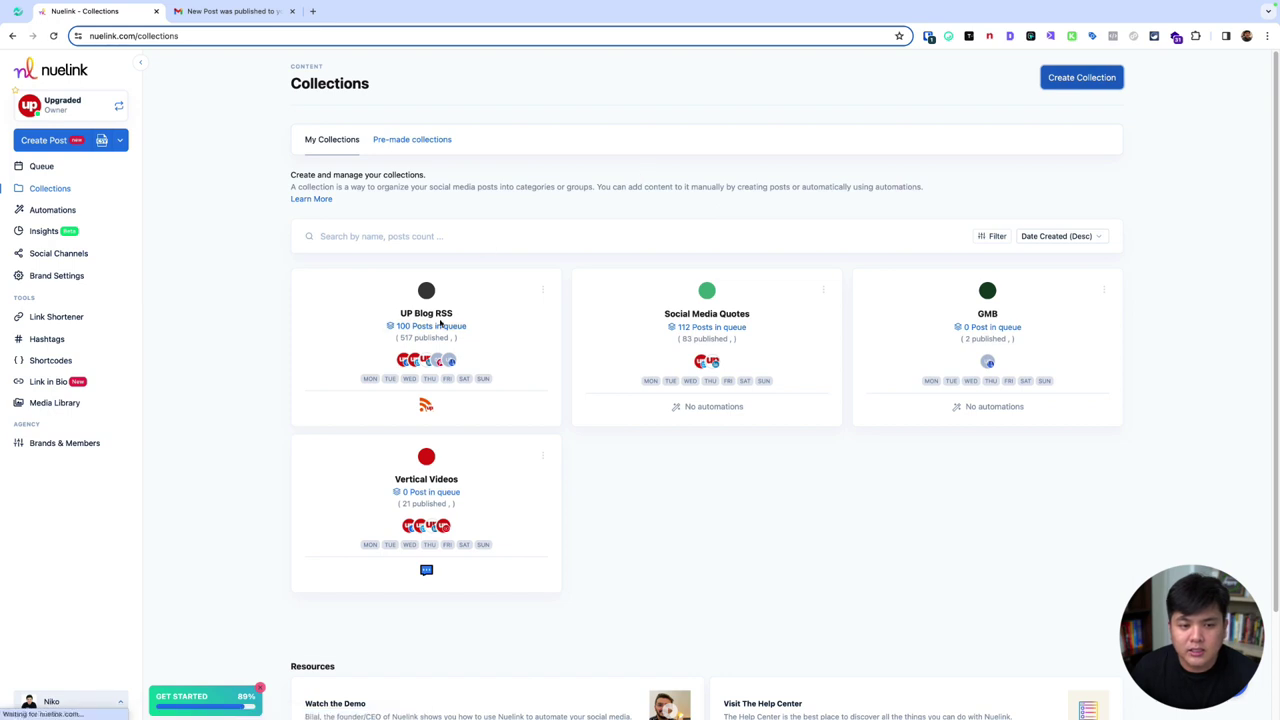
Step: Review the UP Blog RSS collection's settings and its queued posts, and return to the list of collections
click(542, 290)
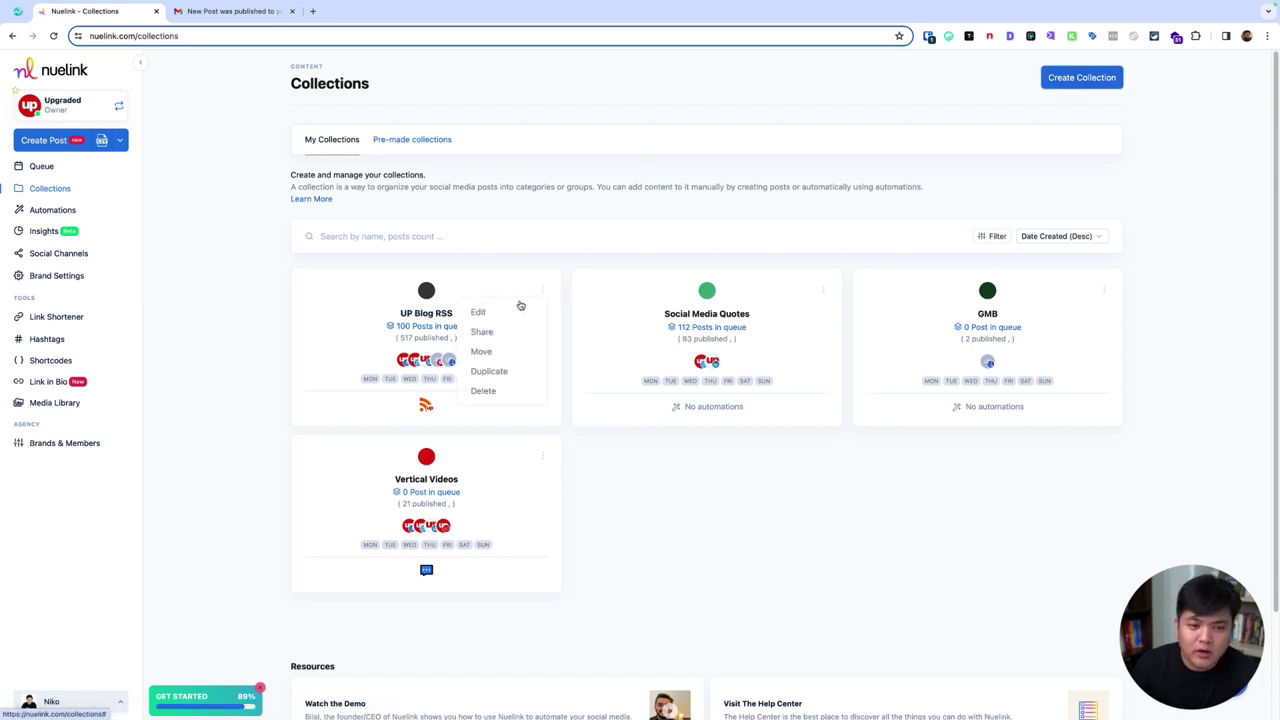
click(501, 316)
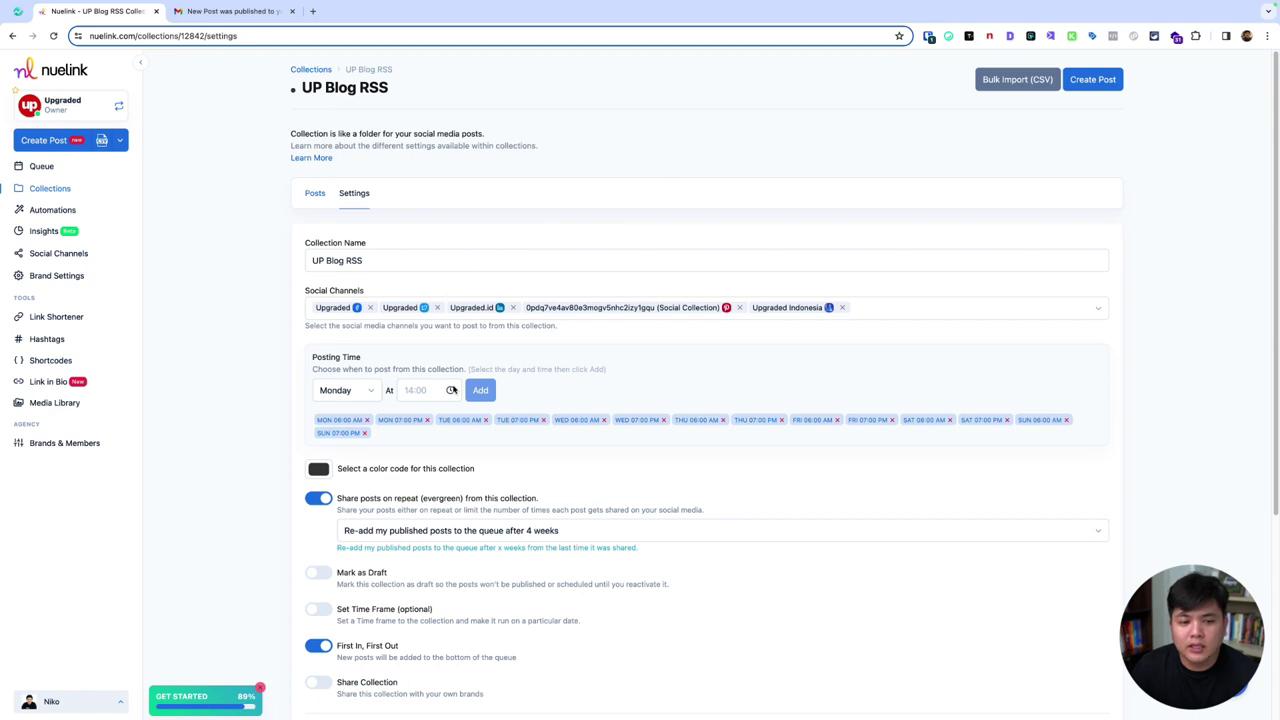
scroll(410, 418, down, 3)
scroll(405, 419, down, 2)
scroll(388, 396, up, 3)
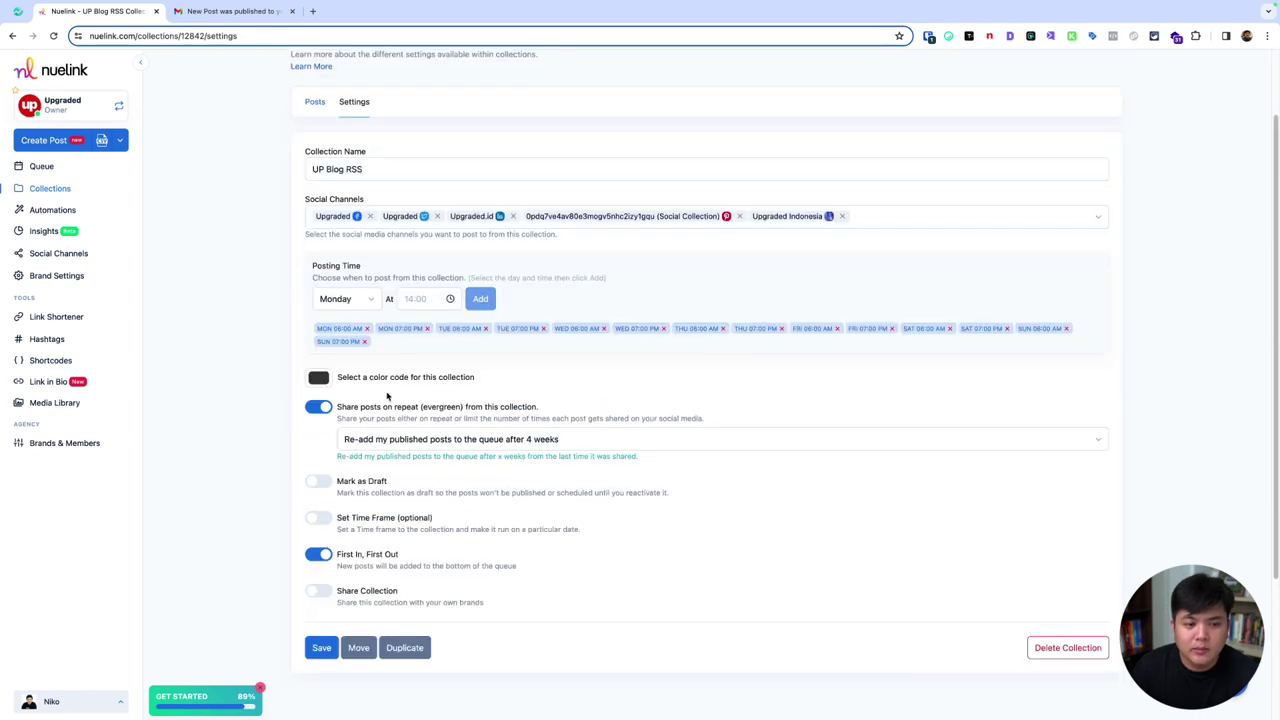
scroll(423, 430, up, 2)
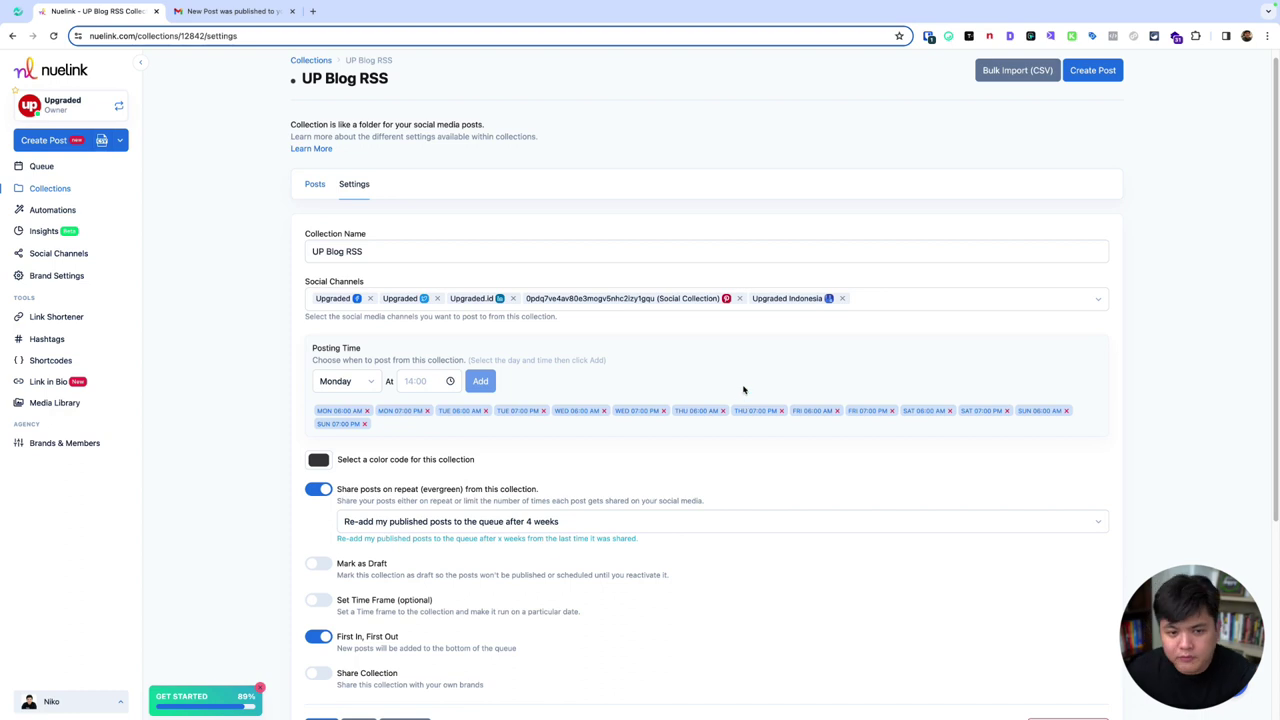
click(315, 186)
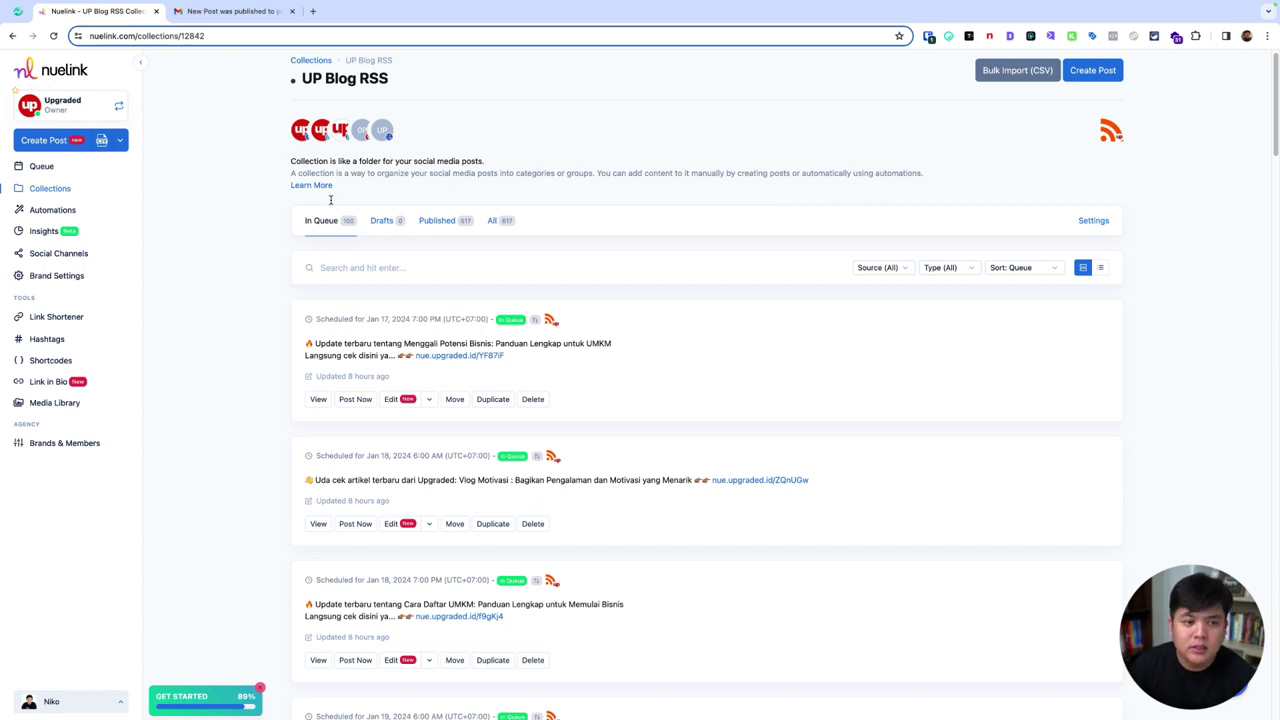
click(38, 190)
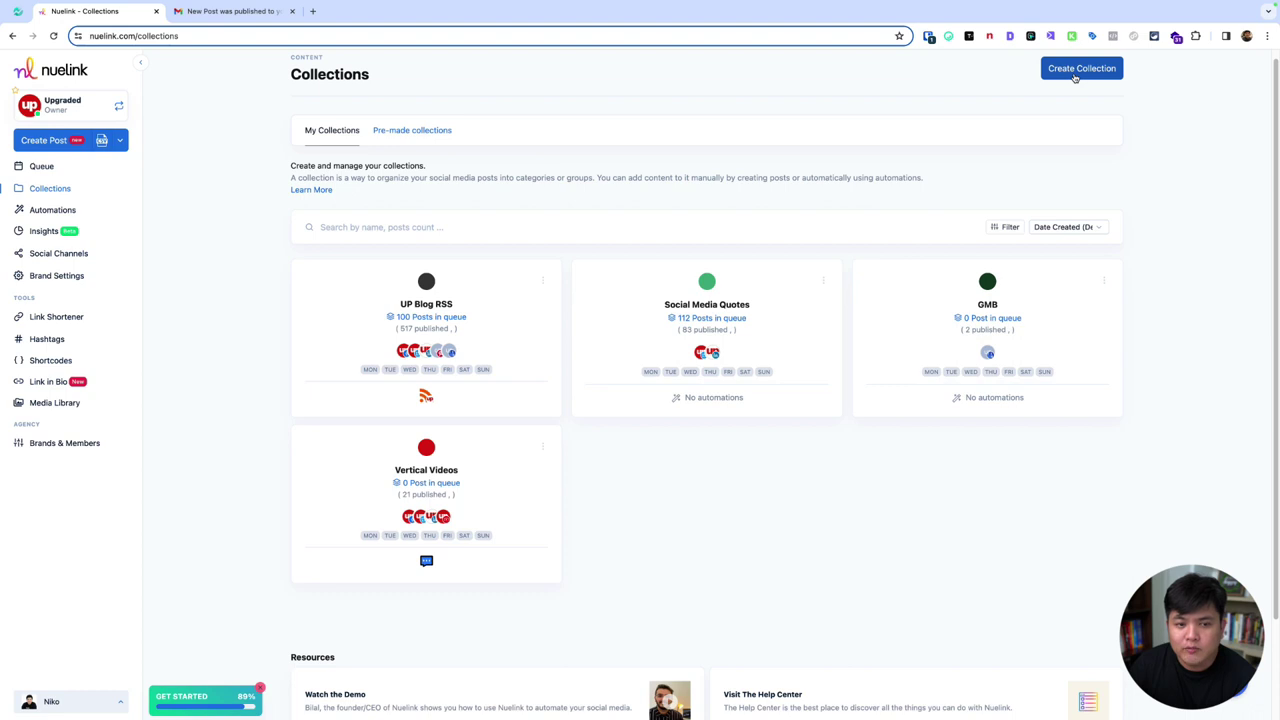
Step: Start a new collection and assign the Pinterest, Google Business, Facebook, Twitter and LinkedIn channels to it
click(1078, 70)
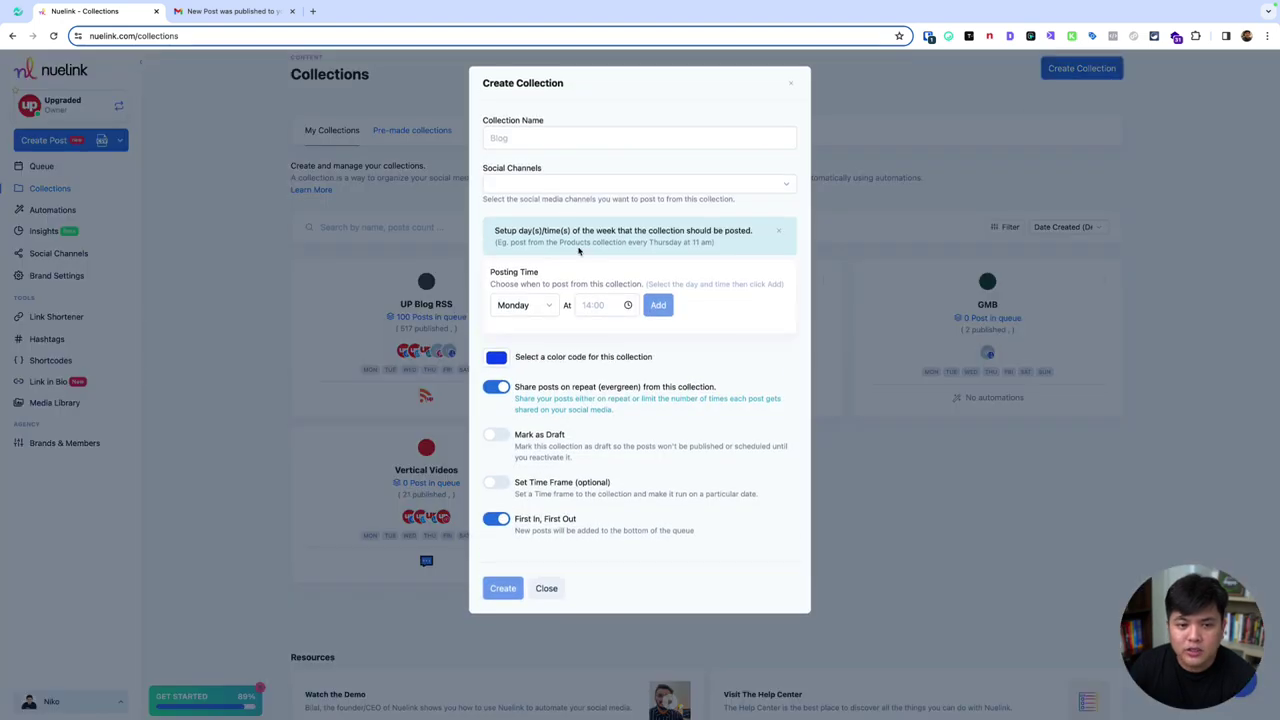
click(548, 190)
click(548, 206)
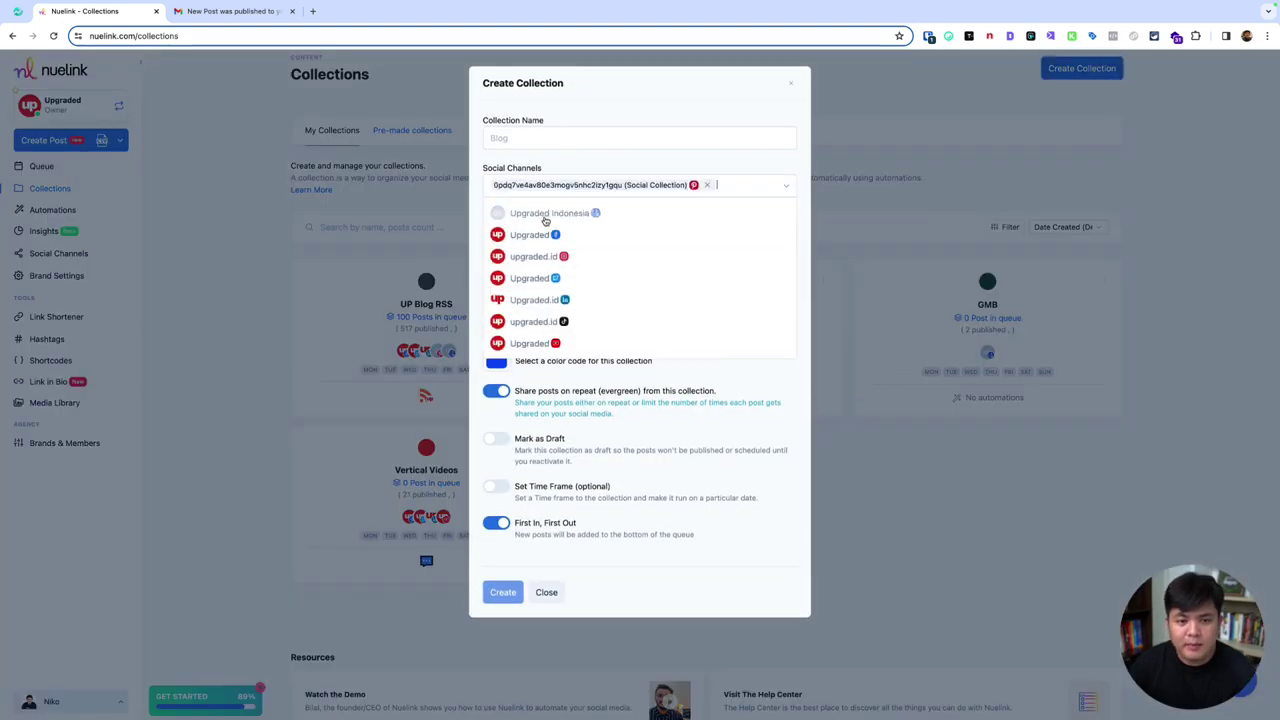
click(545, 214)
click(544, 227)
click(545, 249)
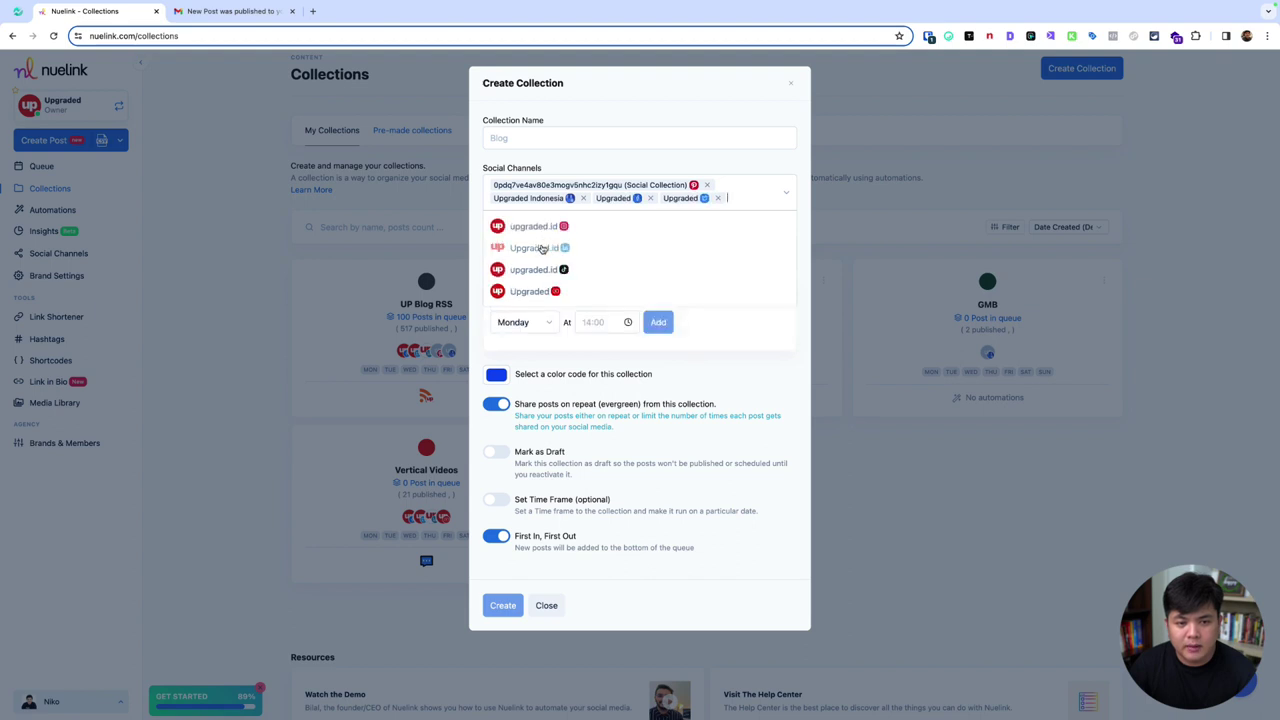
Step: Name the new collection "Blog Post"
click(574, 140)
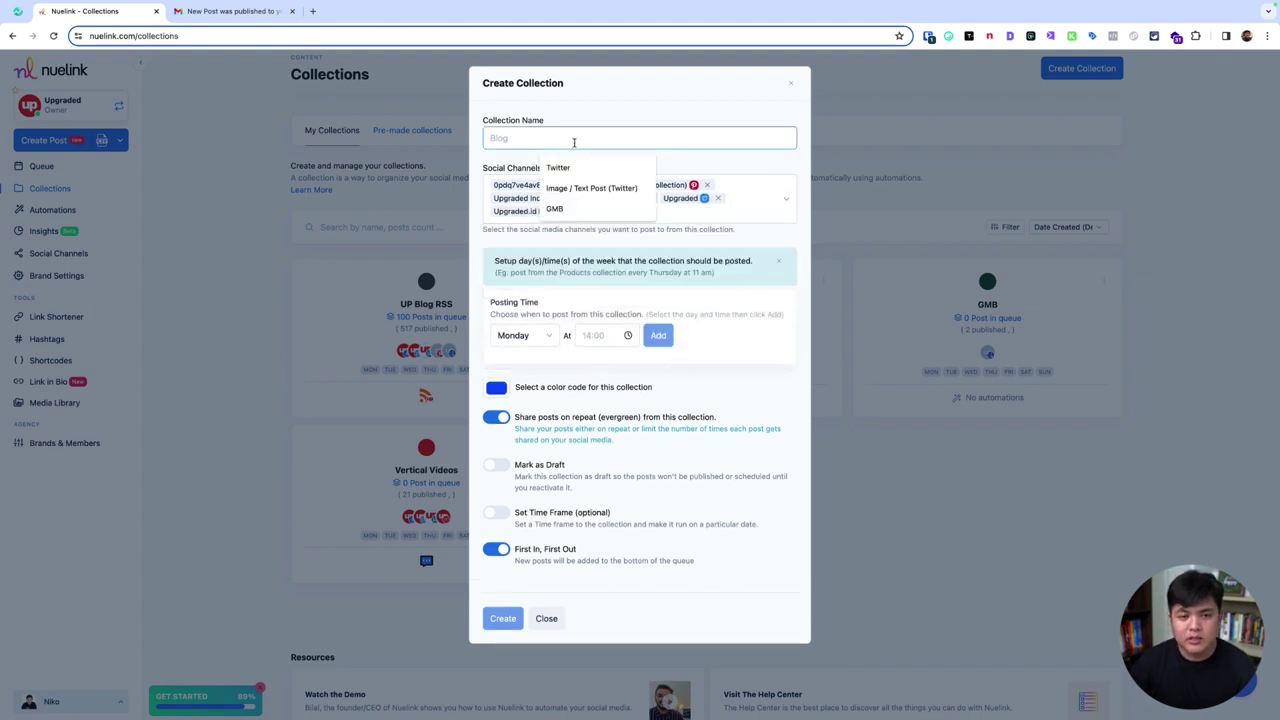
text(P)
key(BackSpace)
text(Blog Post)
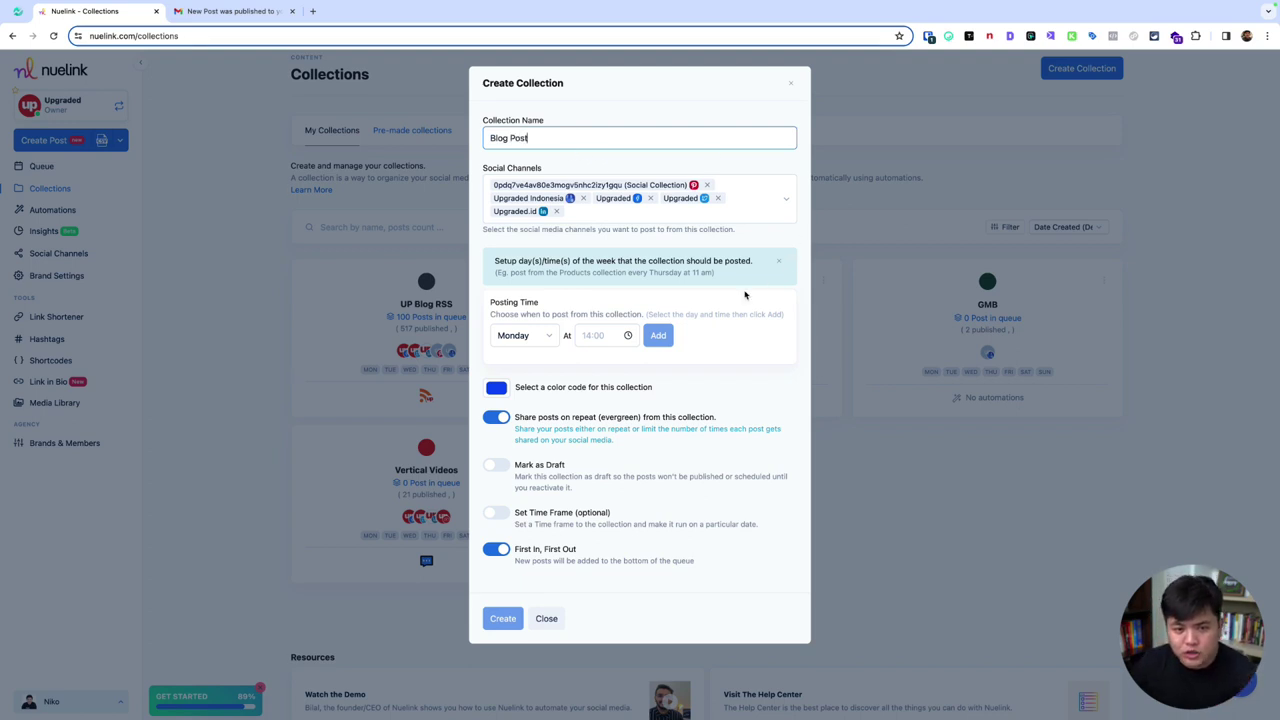
Step: Add a Monday 06:01 posting time to the Blog Post collection
click(600, 336)
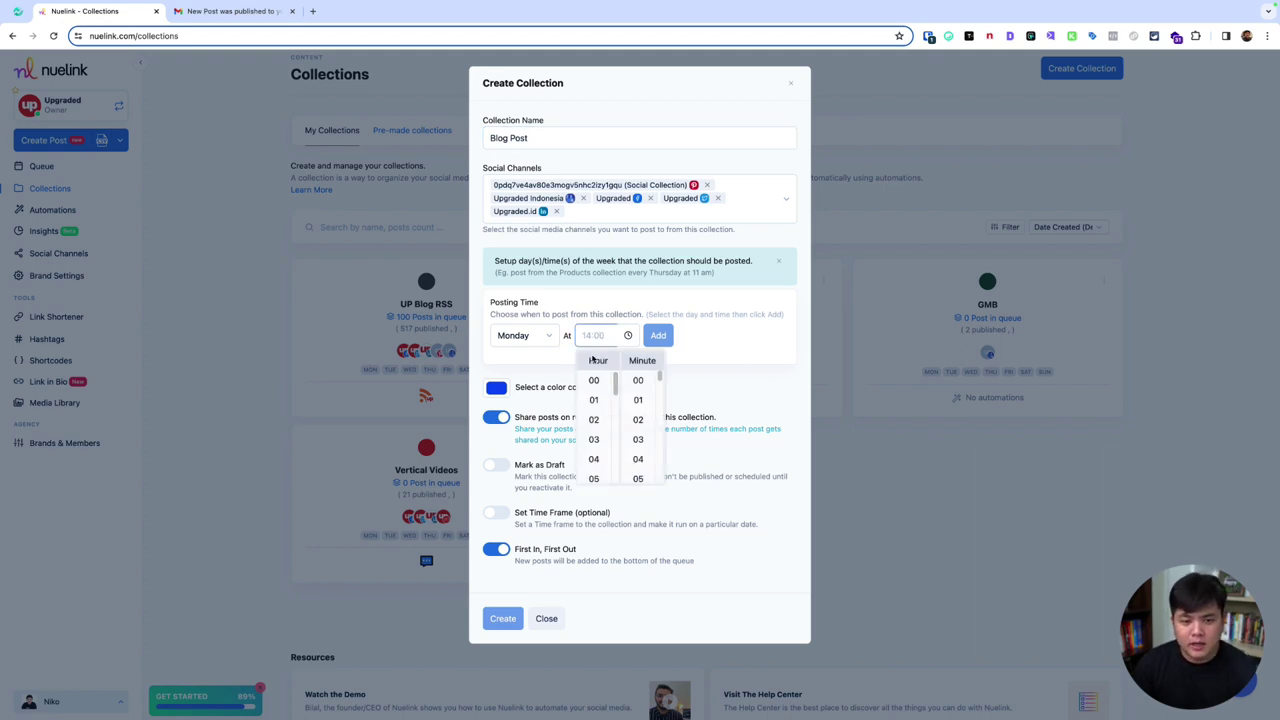
scroll(594, 405, down, 3)
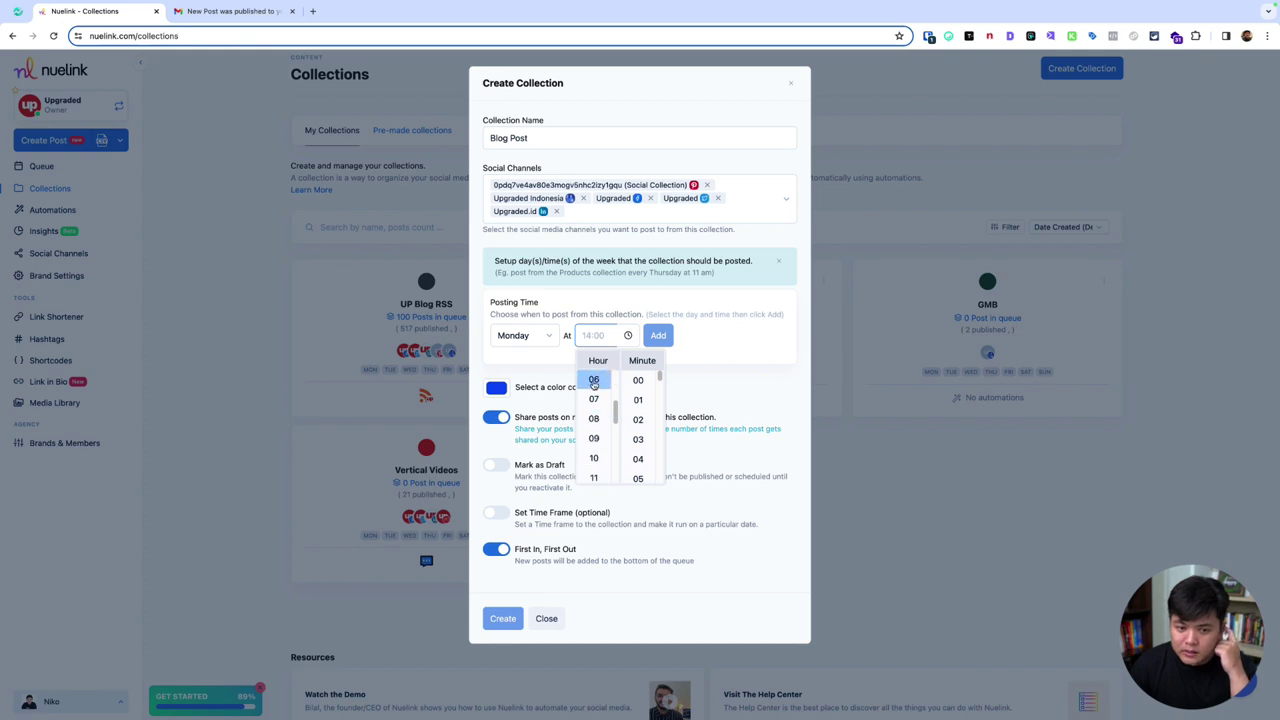
click(594, 379)
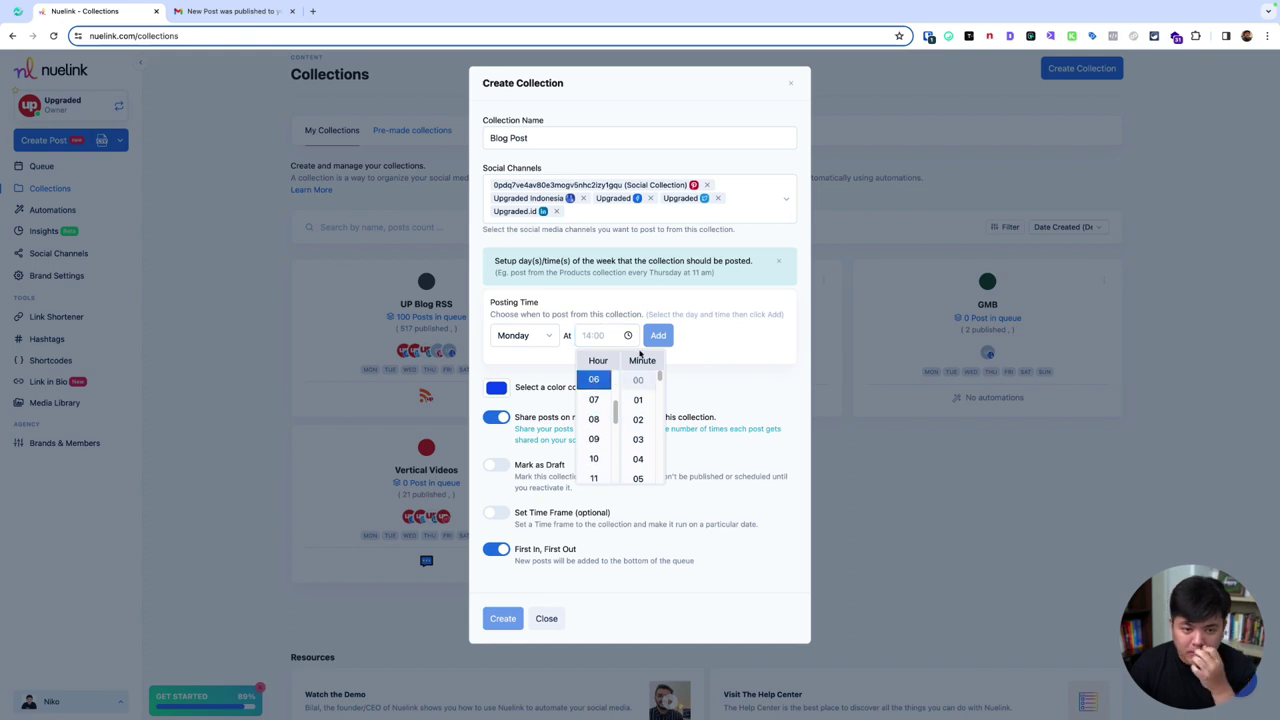
click(638, 401)
click(709, 358)
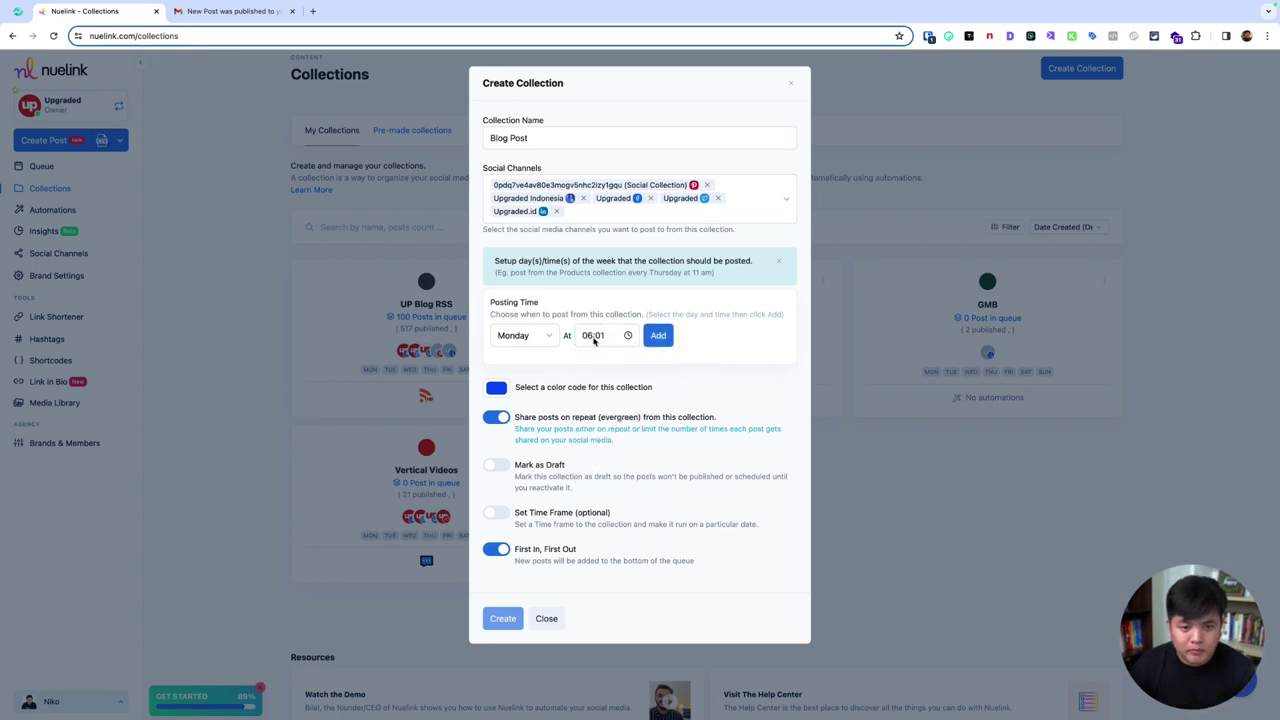
click(628, 336)
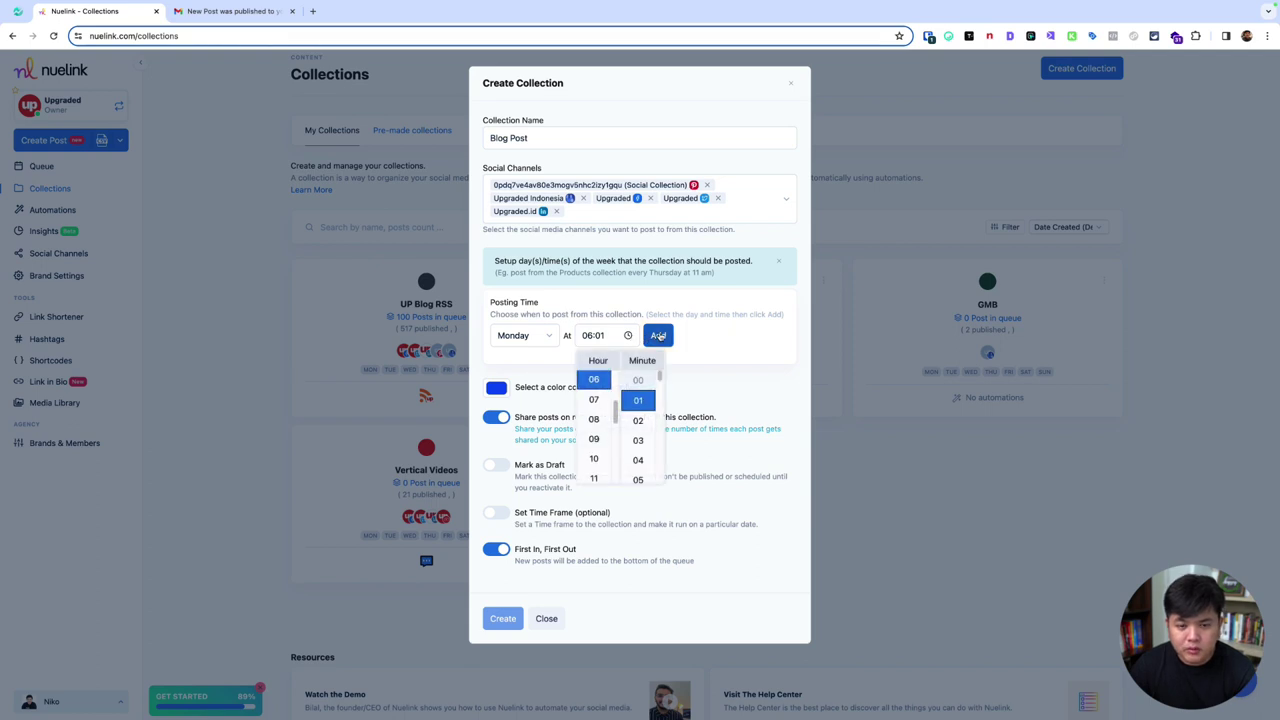
click(657, 336)
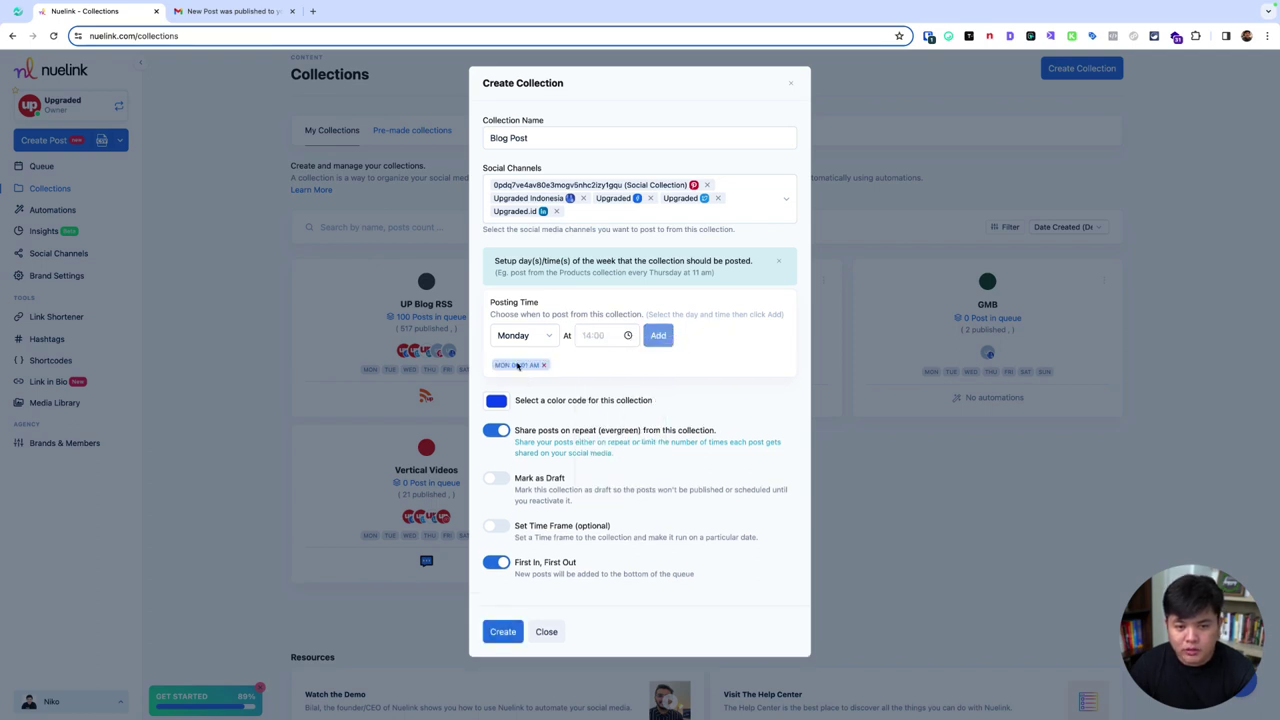
Step: Add a second Monday posting time at 19:01 to the Blog Post collection
click(593, 335)
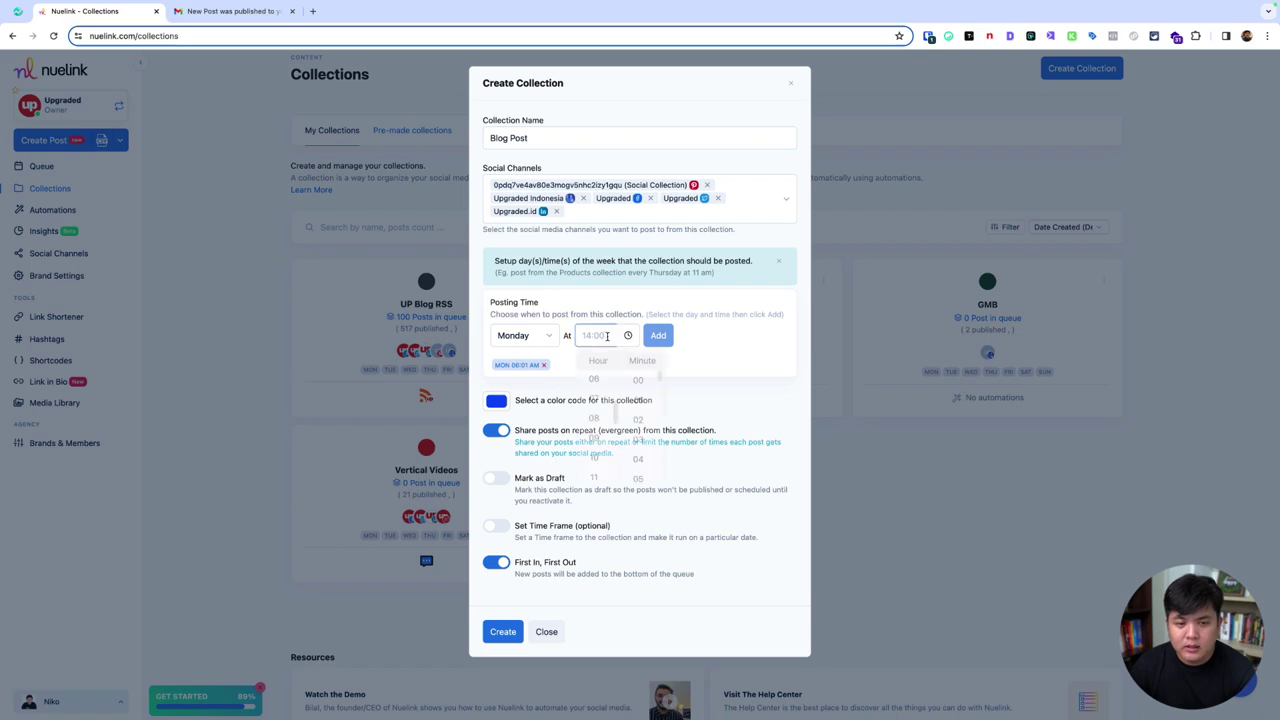
scroll(597, 420, down, 3)
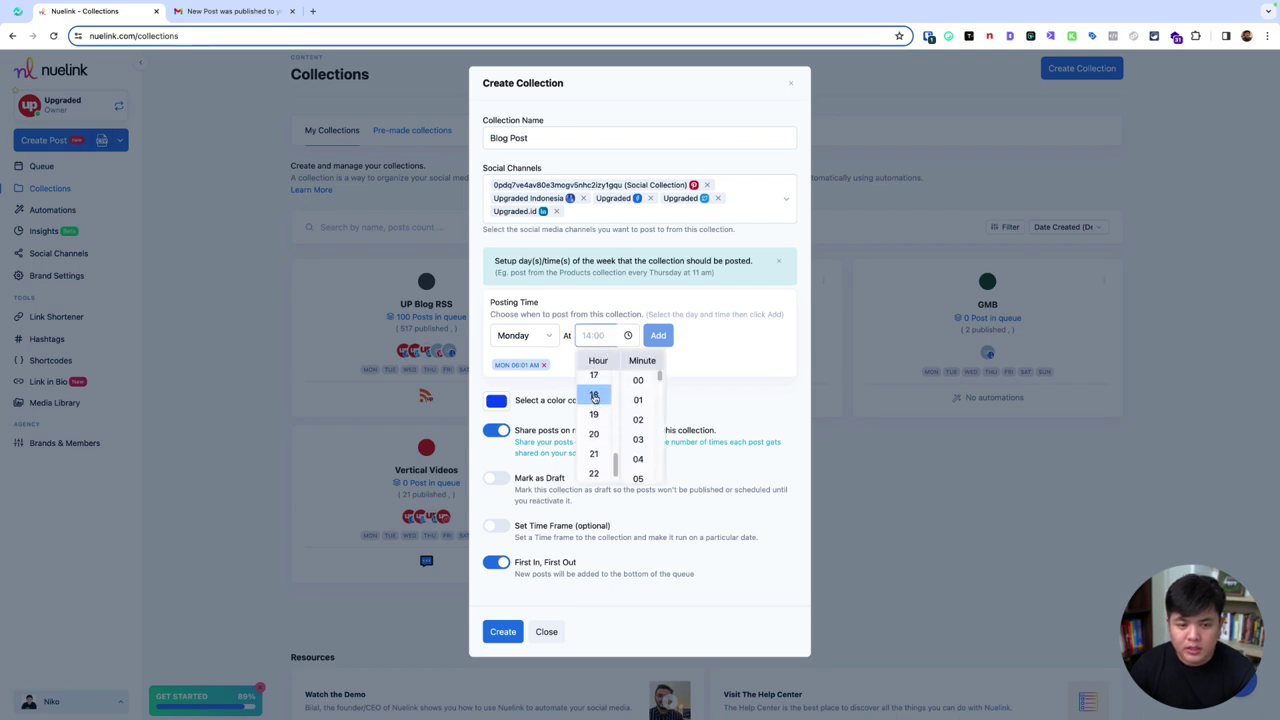
click(595, 414)
click(640, 401)
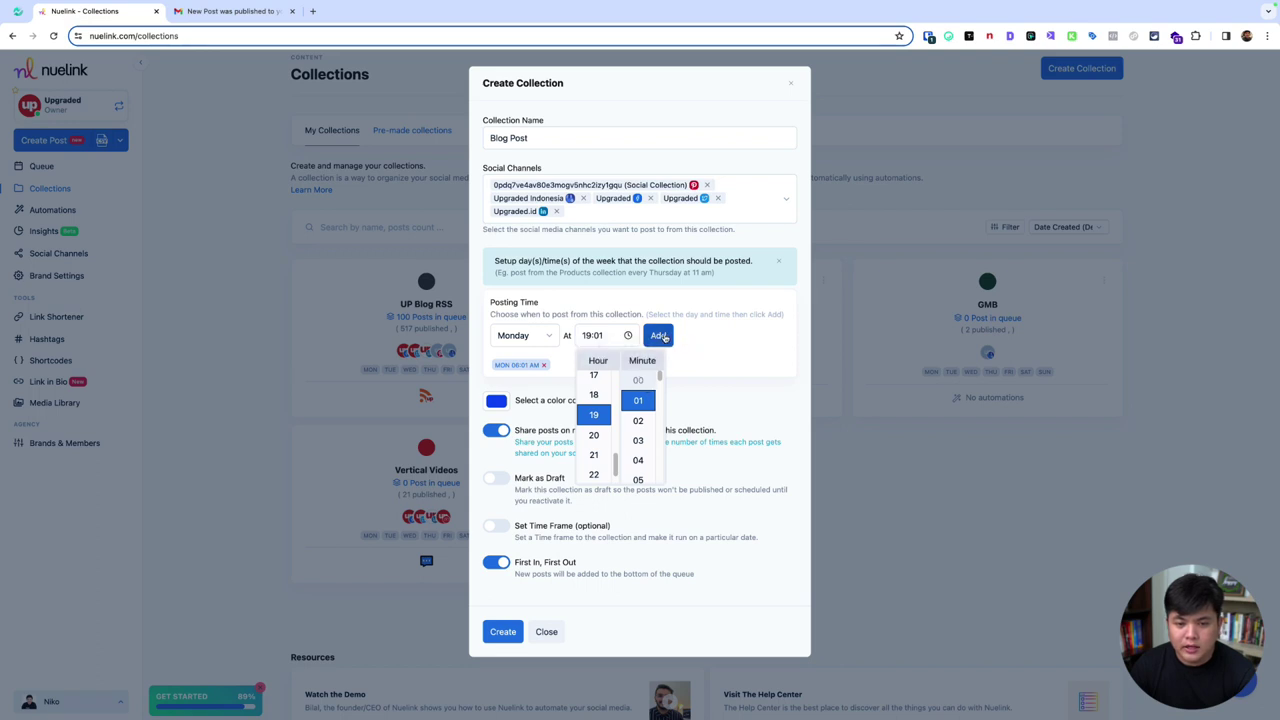
click(659, 336)
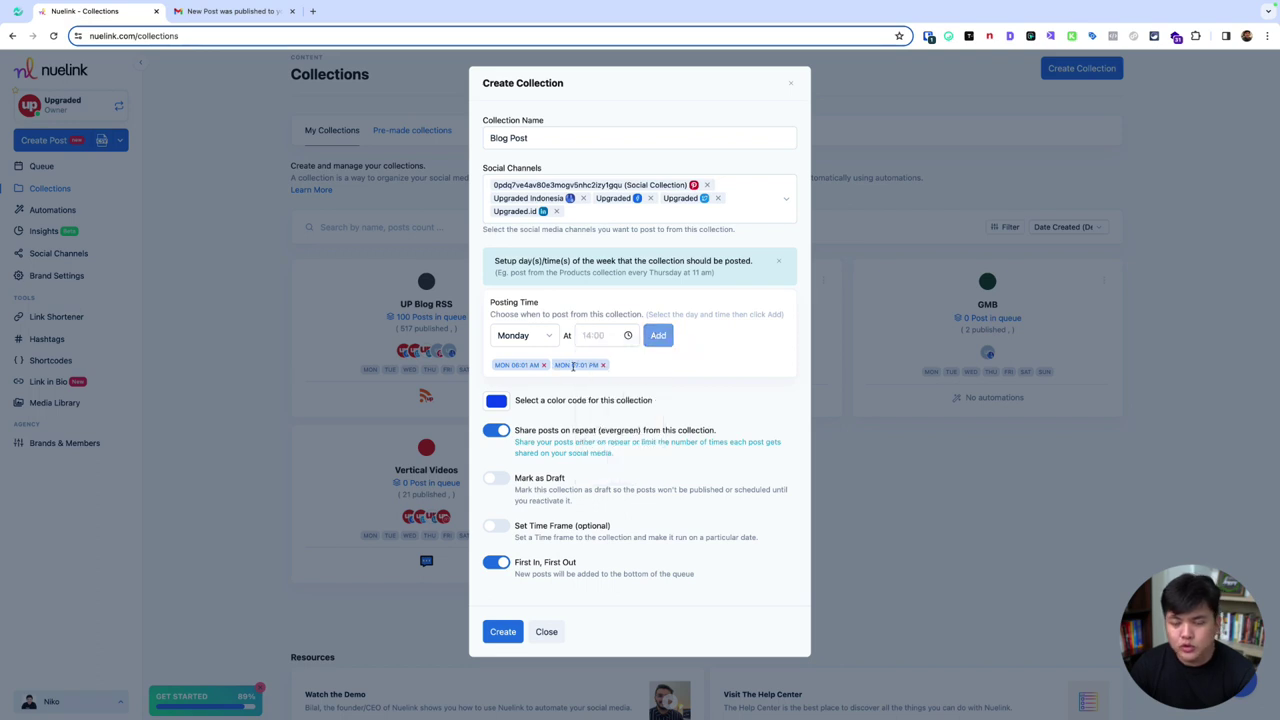
Step: Select Tuesday as the posting day, and switch the collection's evergreen repeat sharing off and back on
click(519, 335)
click(515, 349)
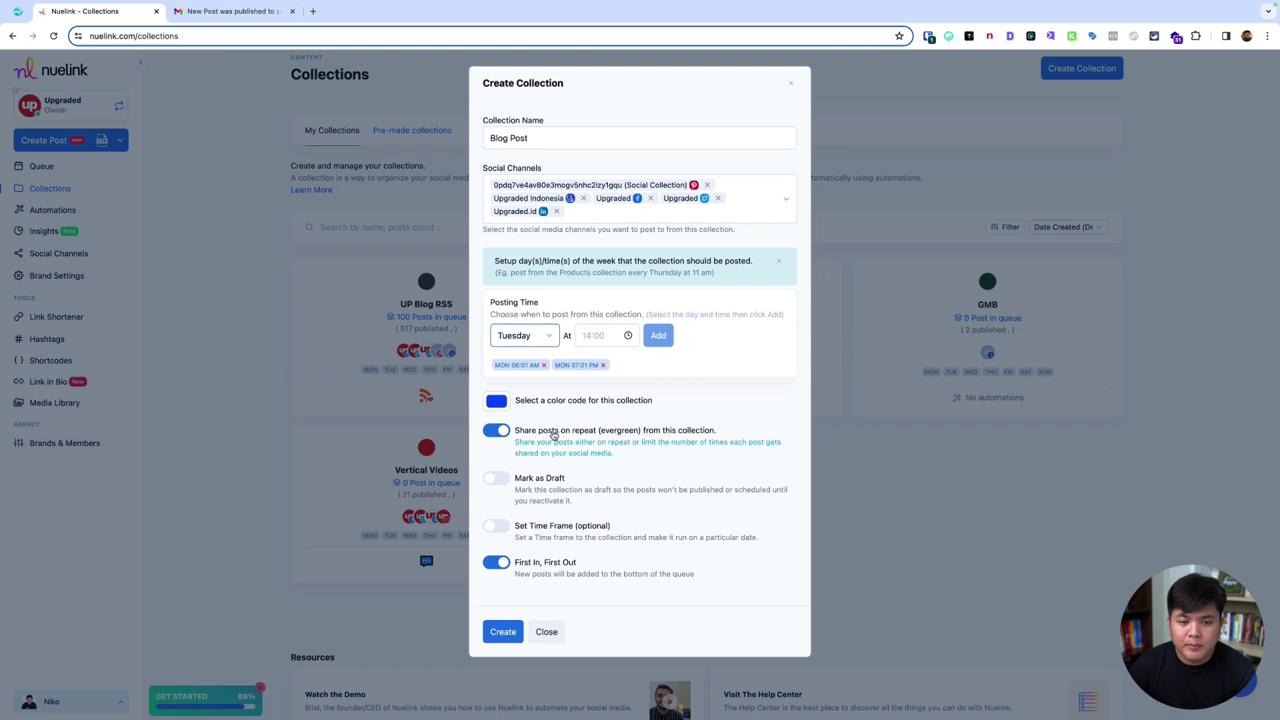
click(652, 433)
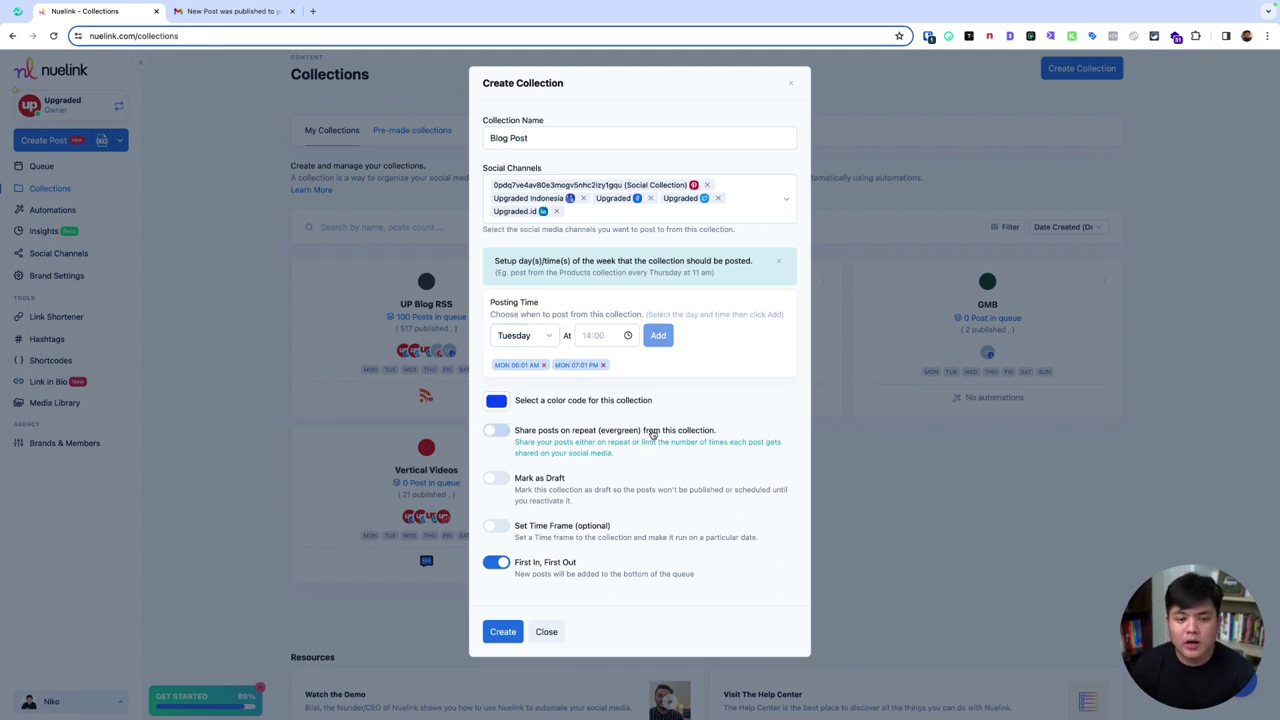
click(652, 433)
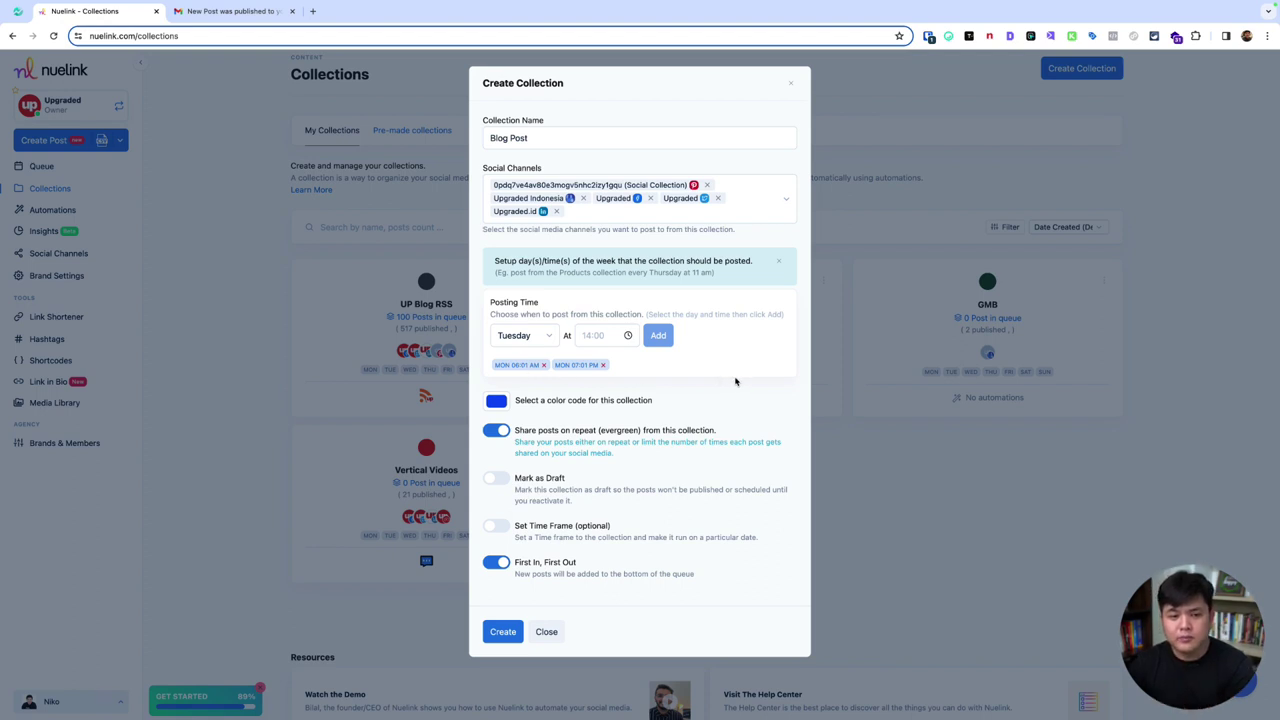
Step: Close the Blog Post collection form without creating the collection
click(790, 86)
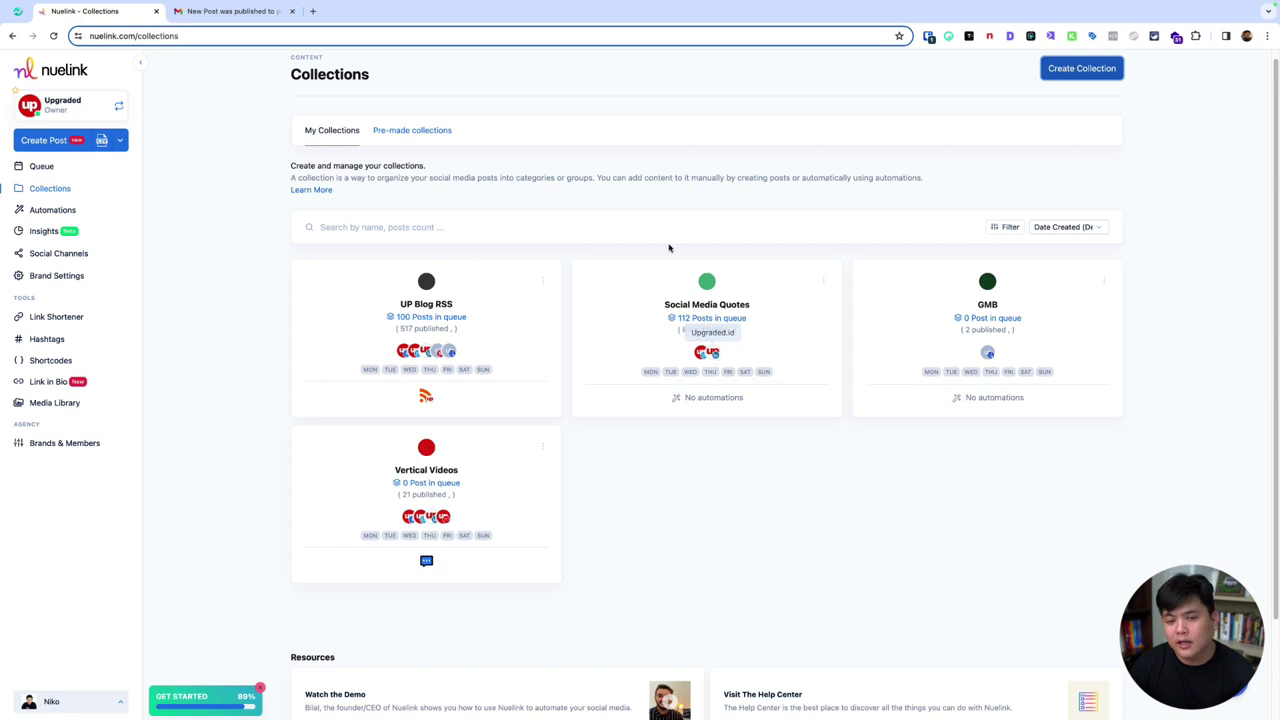
Step: Try to open the Upgraded profile in a new browser tab at x.com/upgraded and x.com/upgraded.id
key(ctrl+t)
text(x.com)
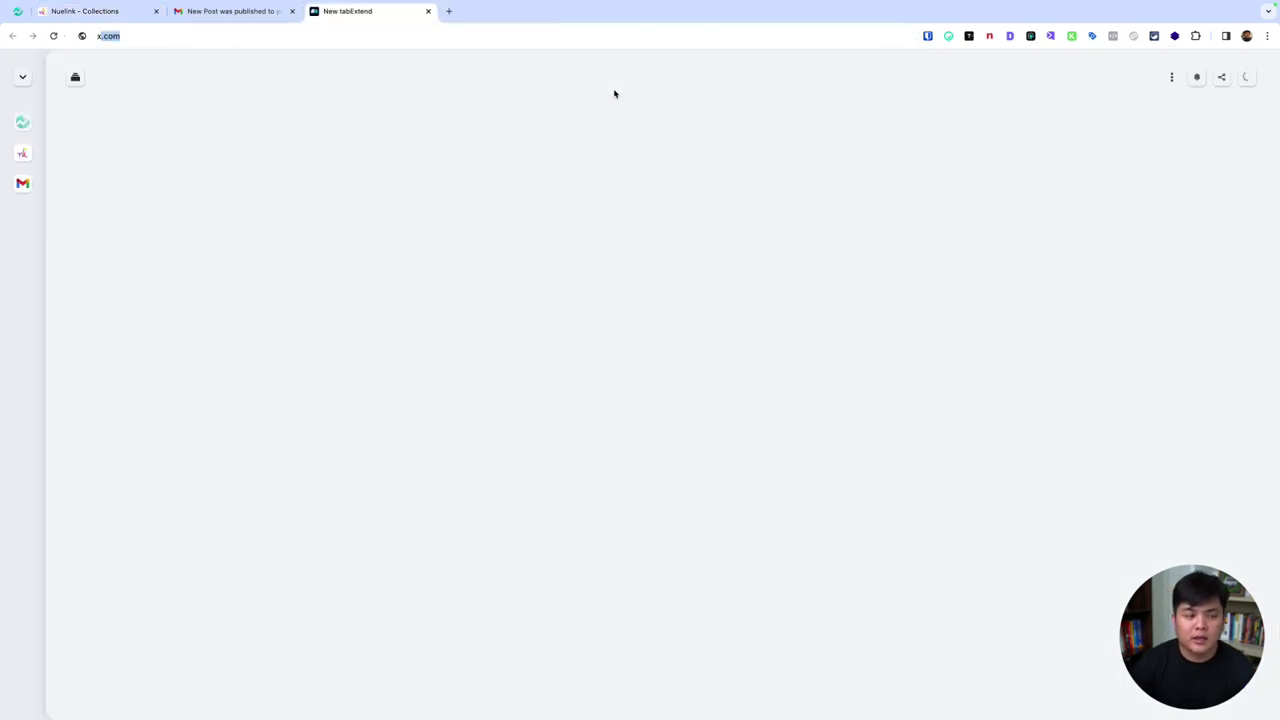
text(/upgraded)
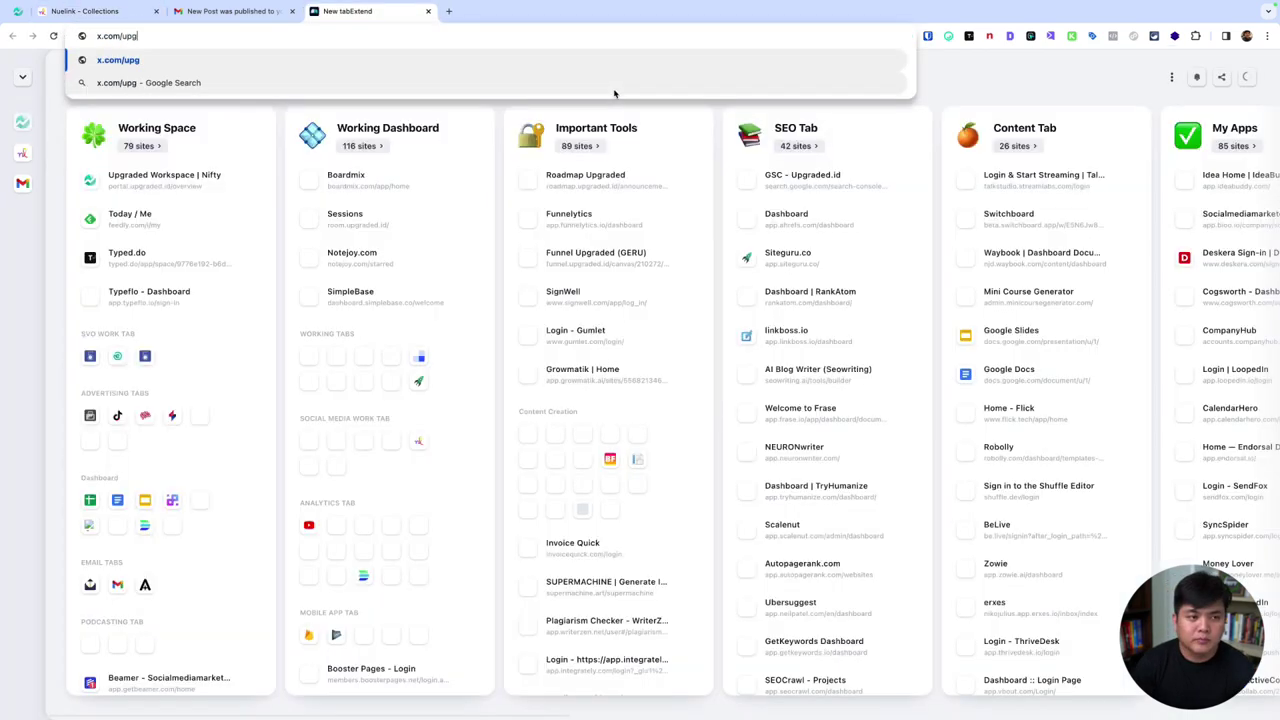
key(Return)
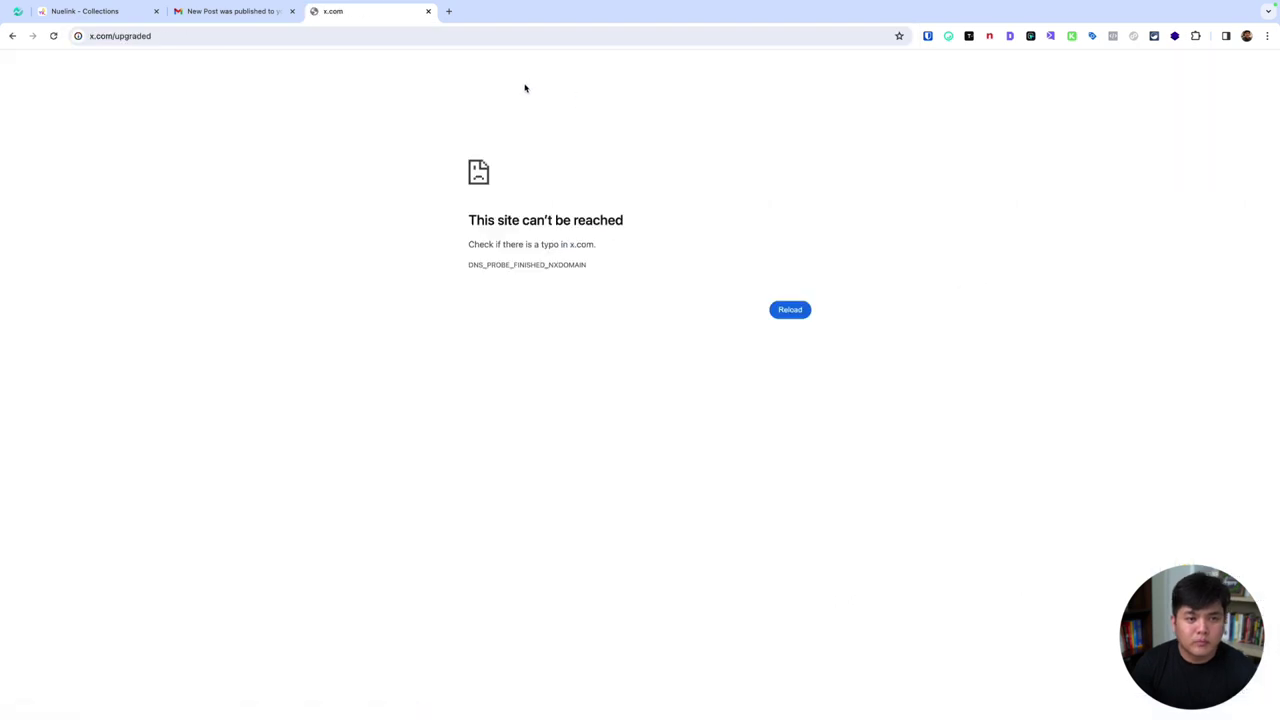
click(471, 38)
click(492, 35)
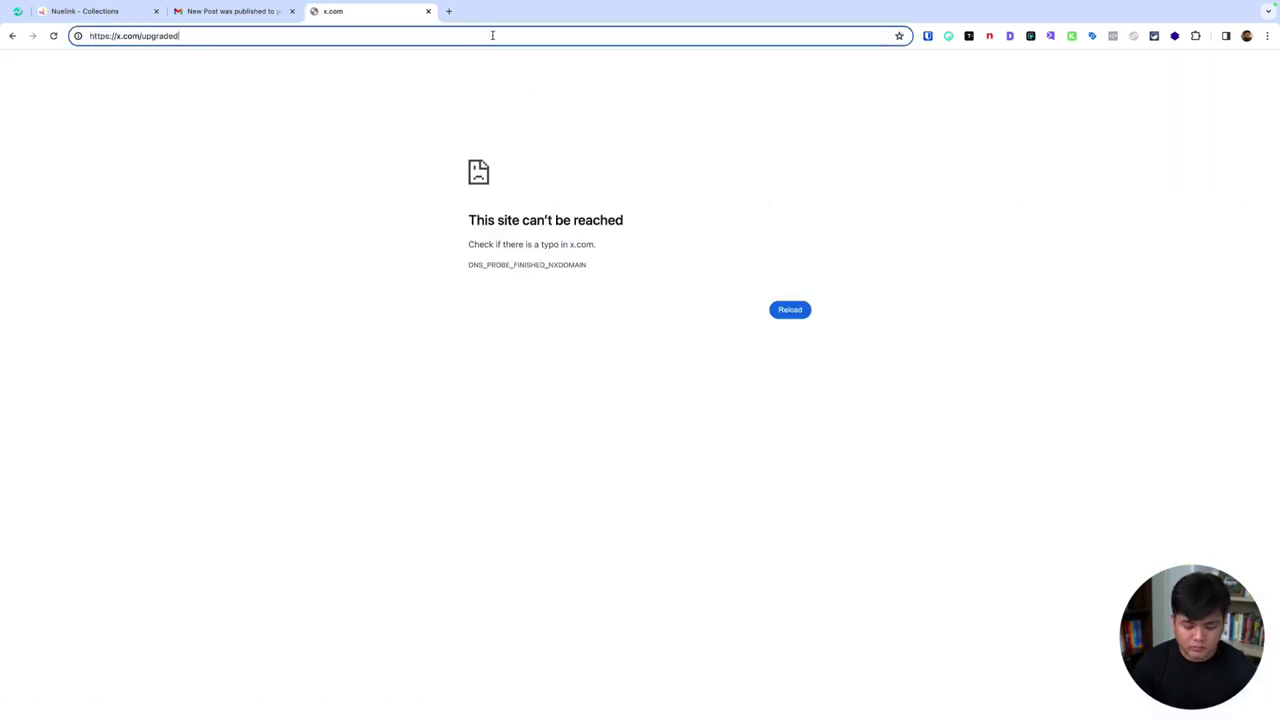
text(.id)
key(Return)
Step: Try twitter.com/upgraded.id, and open the Upgraded profile at twitter.com/upgradedid
click(492, 35)
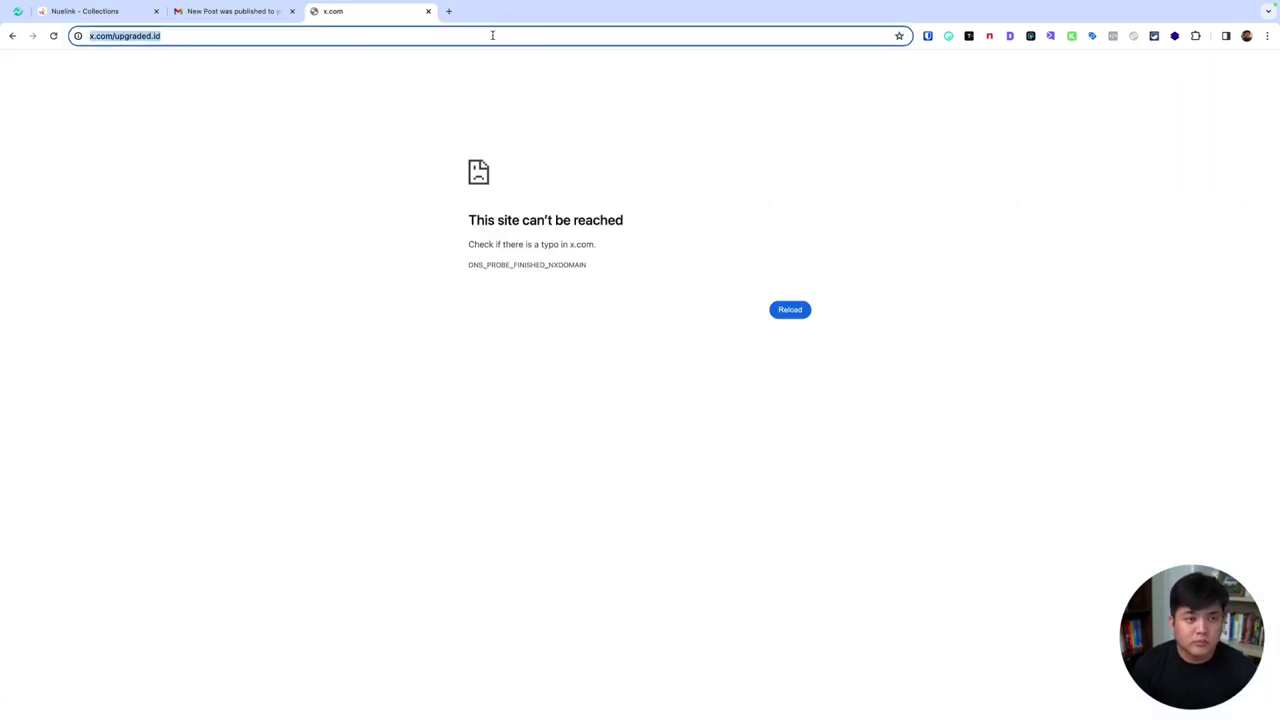
text(twitter.com/)
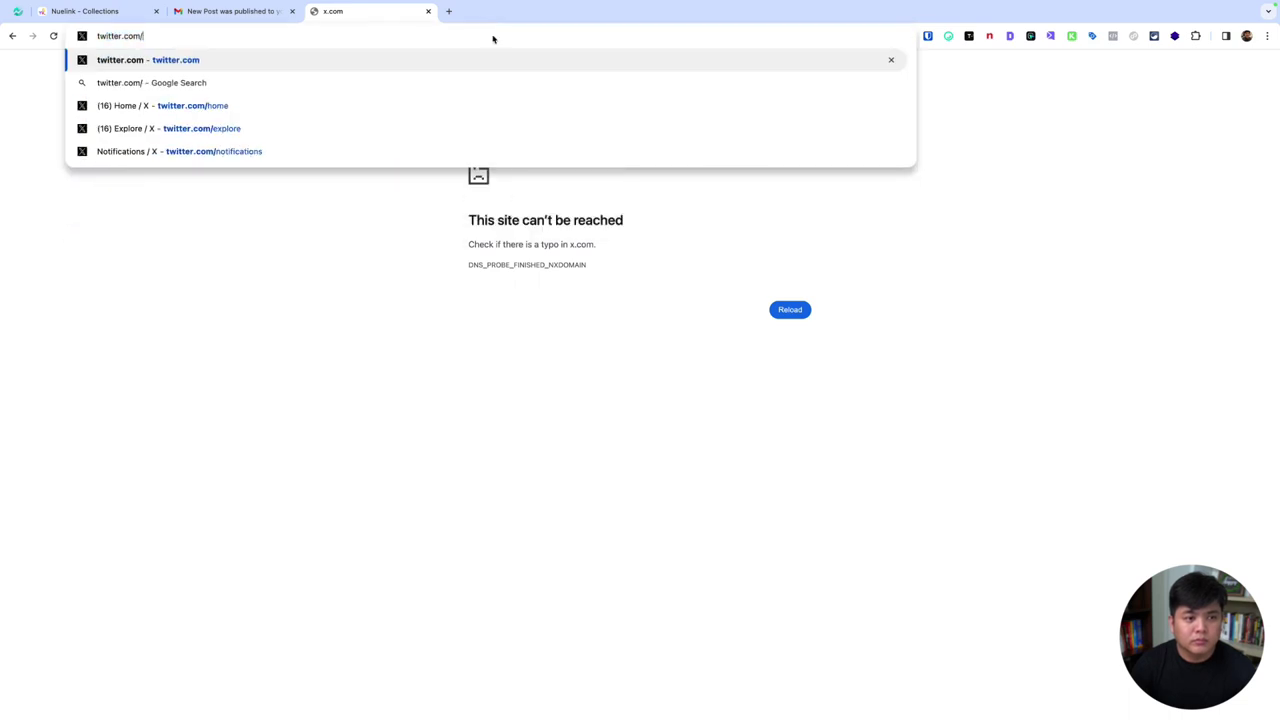
text(upgraded.id)
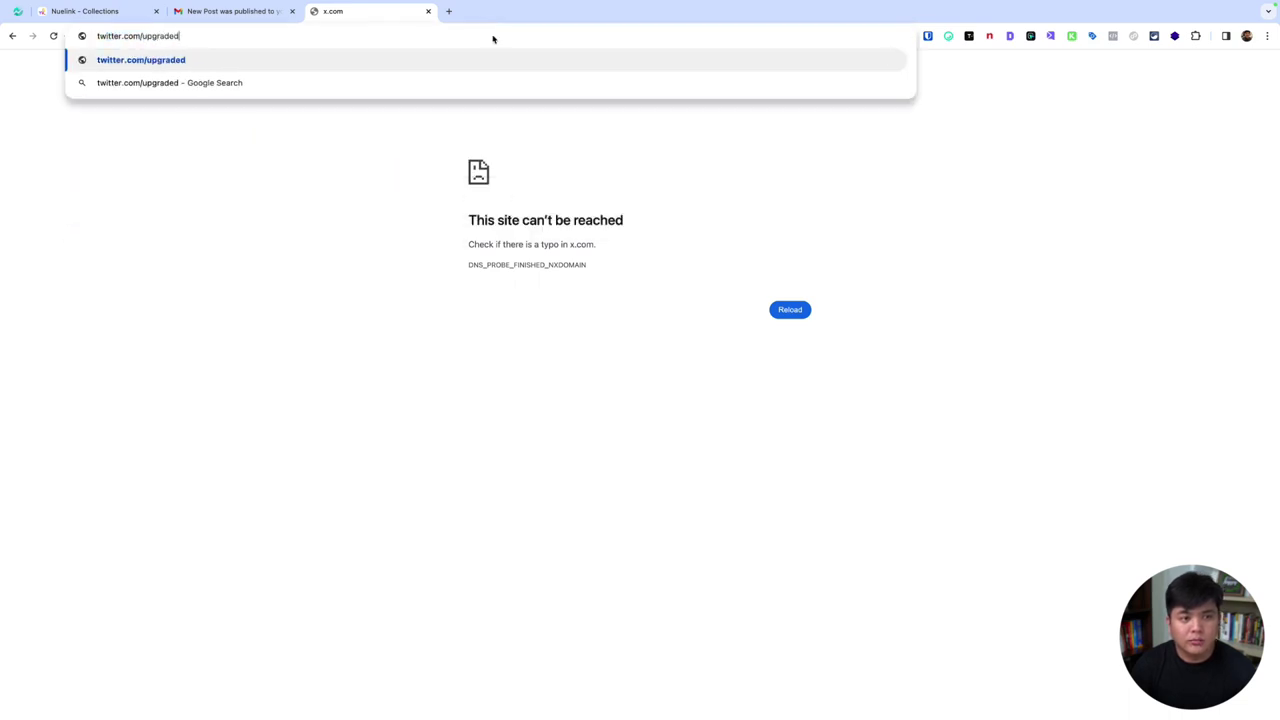
key(Return)
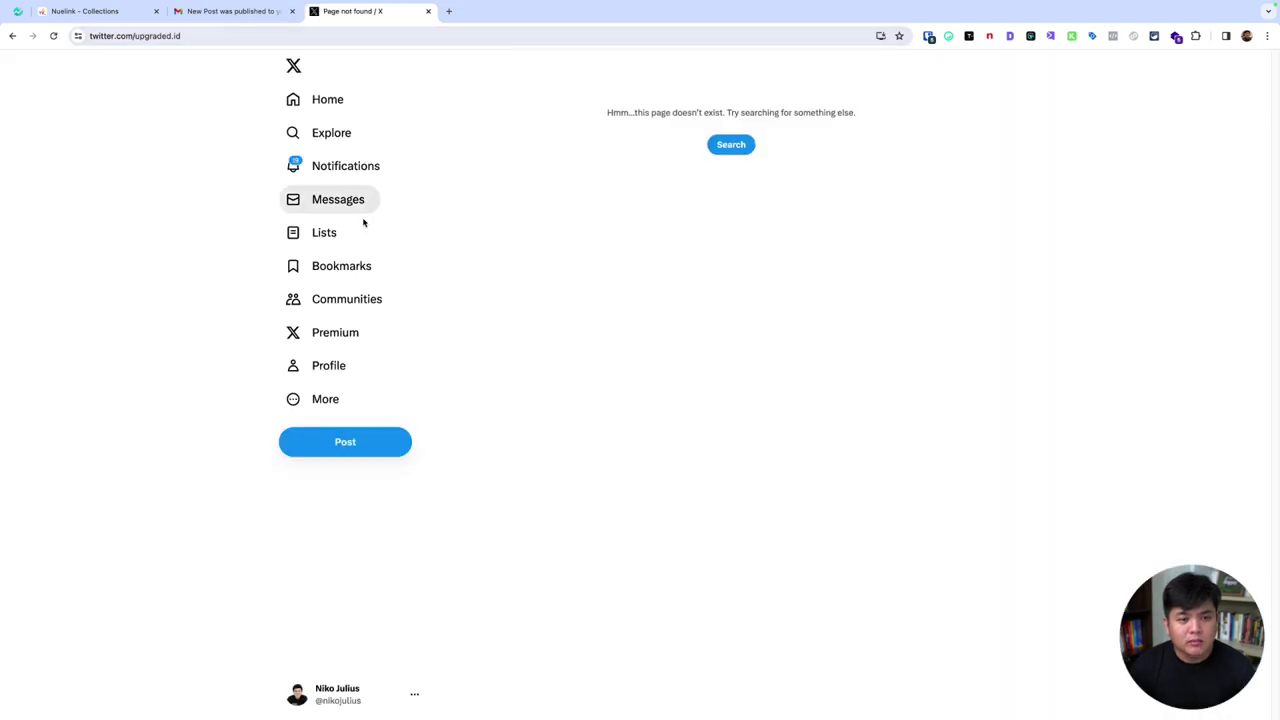
click(360, 36)
click(397, 36)
key(BackSpace)
key(BackSpace)
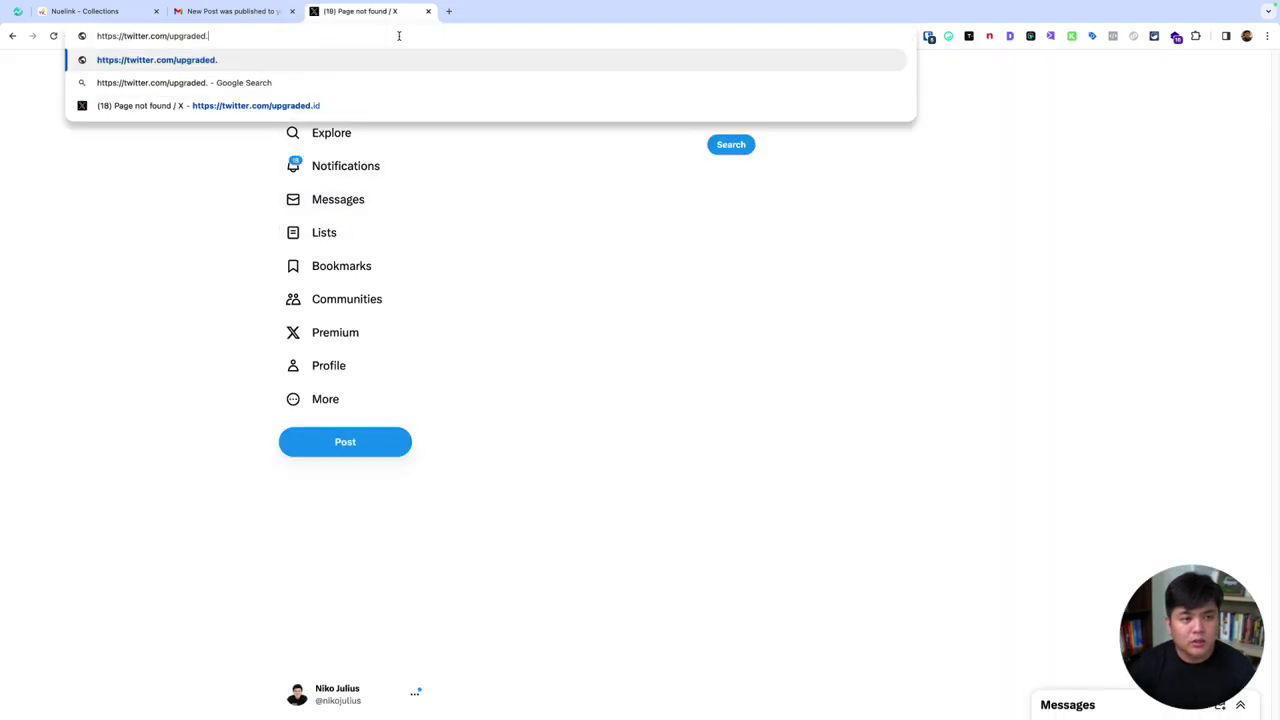
key(BackSpace)
text(id)
key(Return)
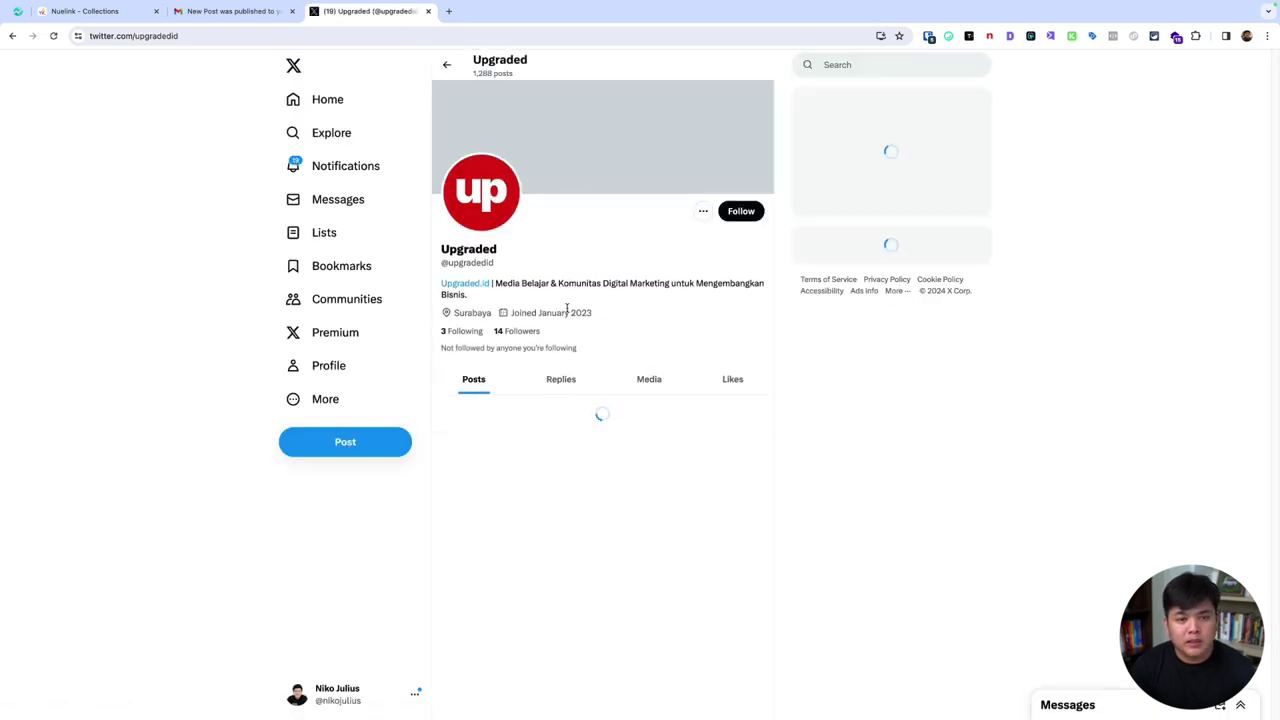
Step: Look through the Upgraded profile's timeline for the automated quote, video and blog article posts
scroll(570, 340, down, 10)
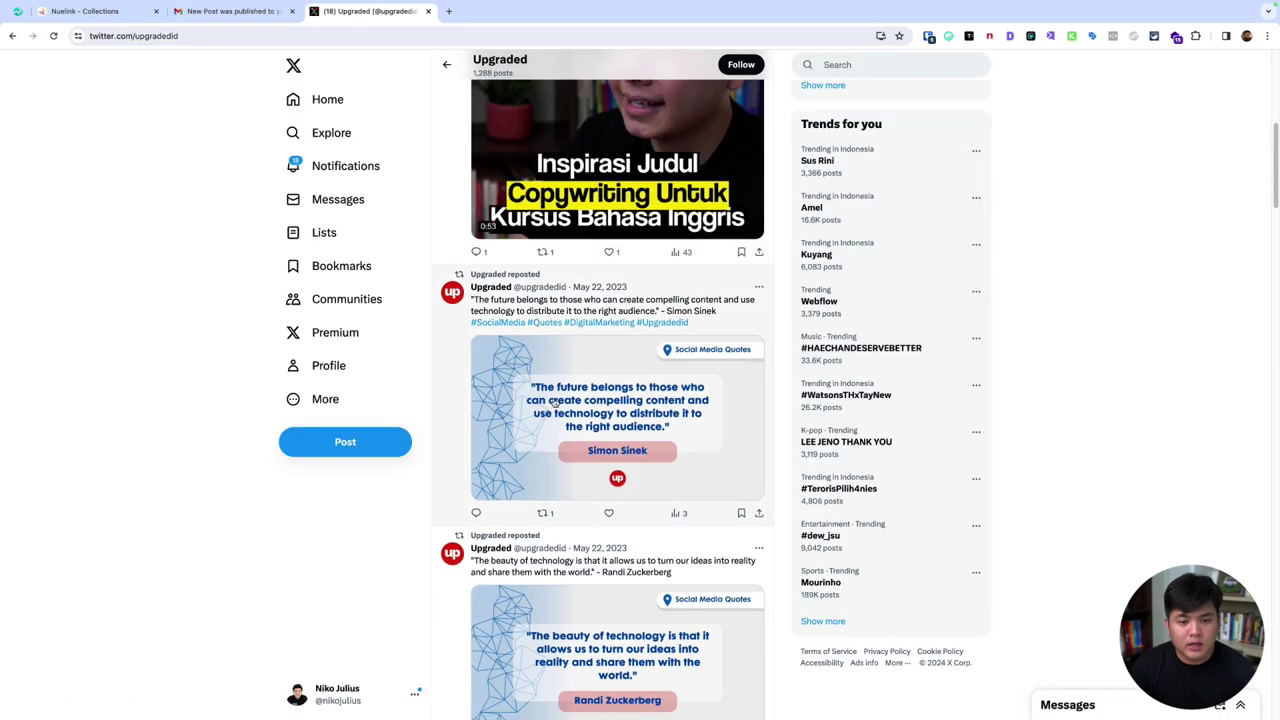
scroll(570, 350, down, 3)
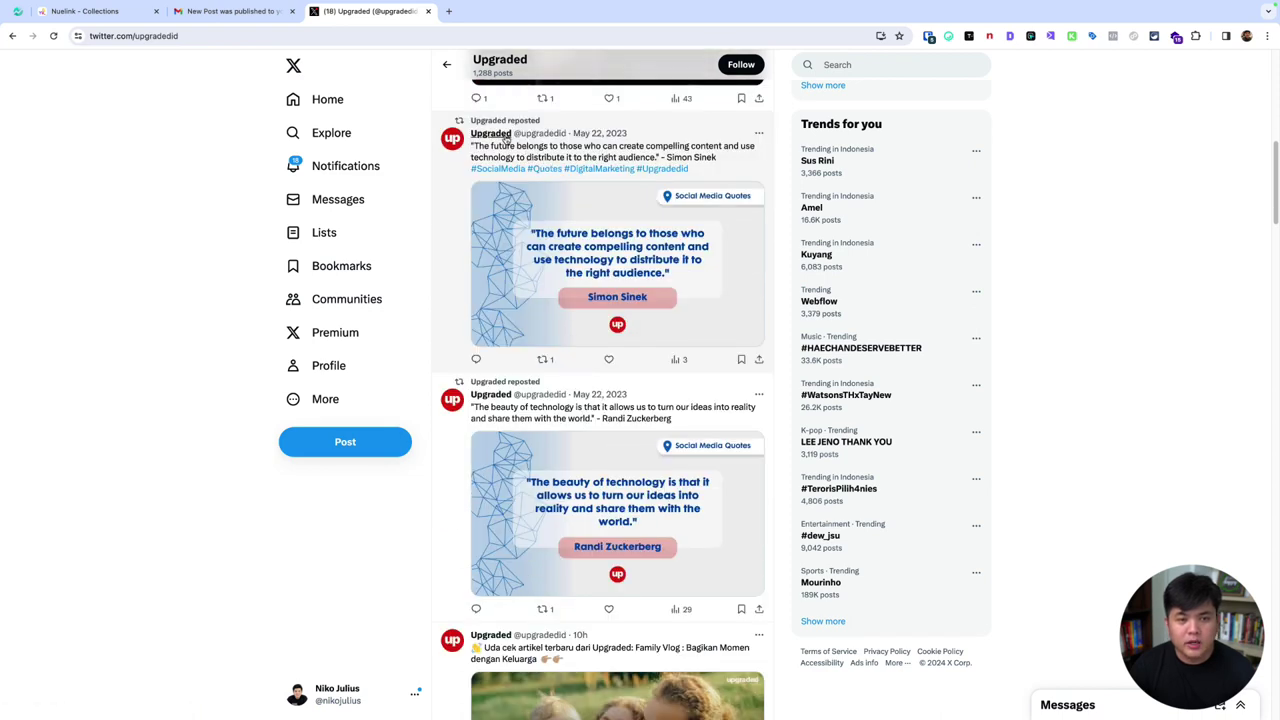
scroll(533, 341, down, 10)
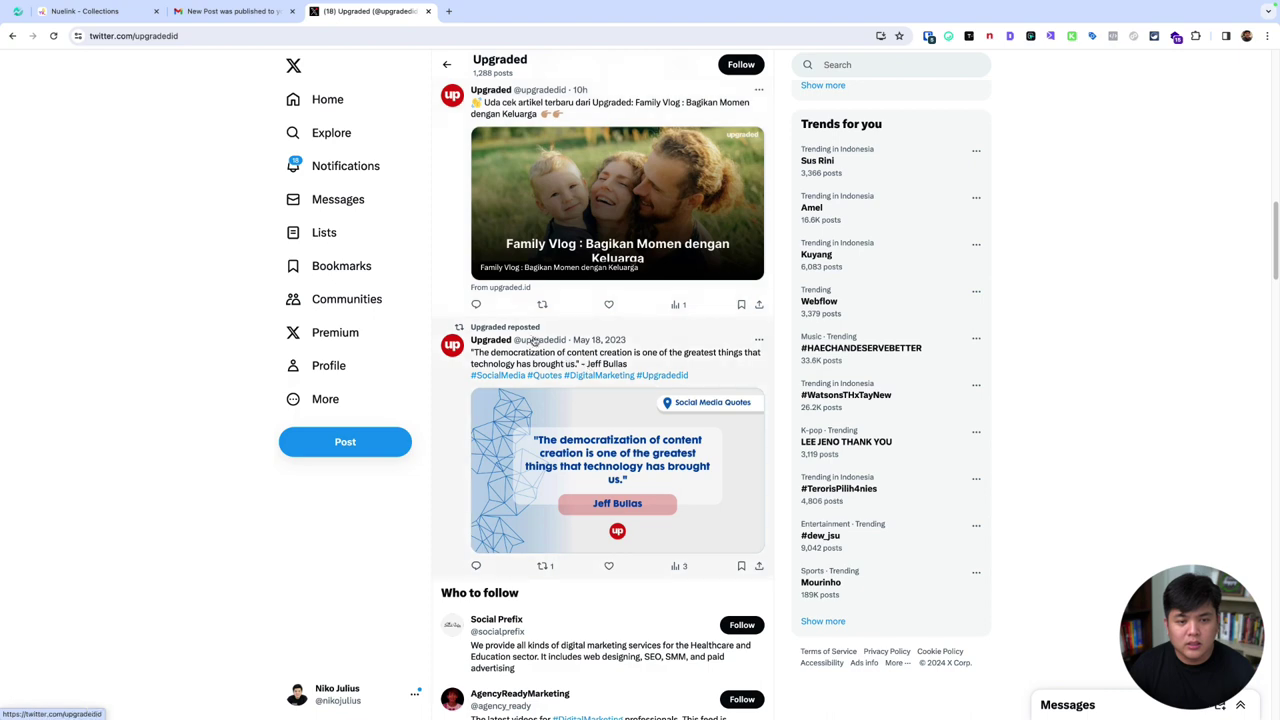
scroll(533, 341, down, 18)
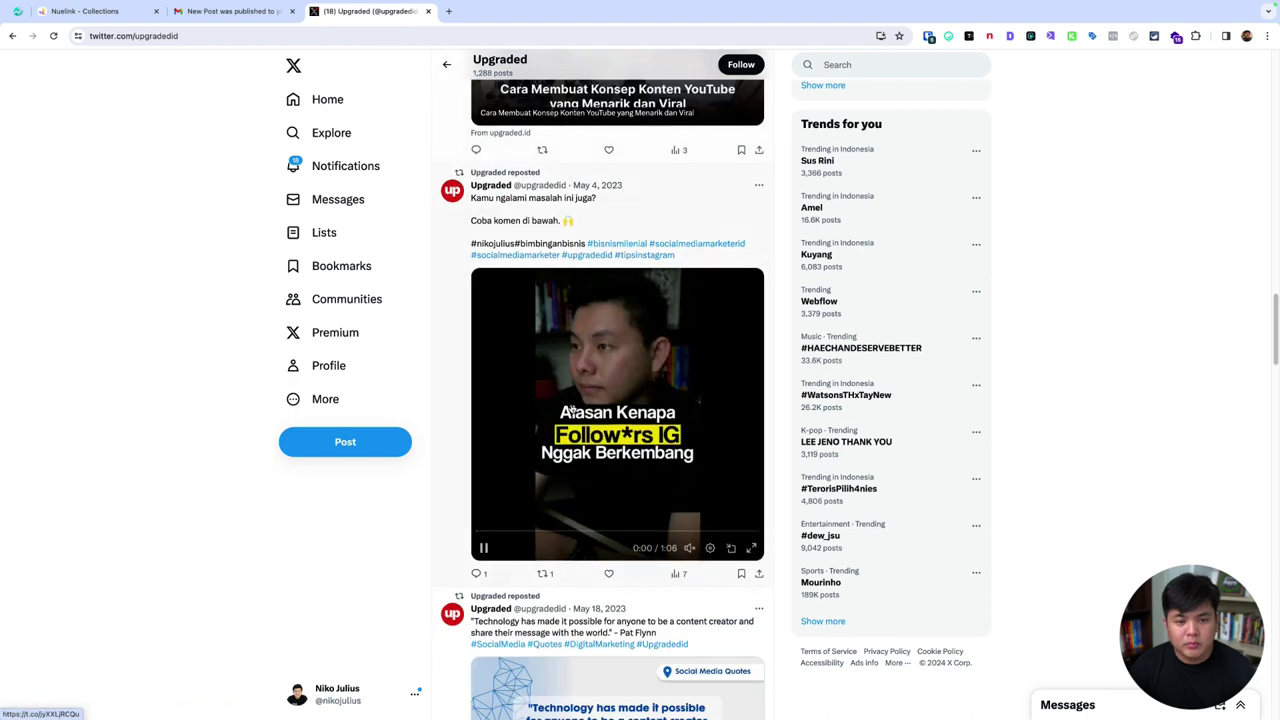
scroll(566, 410, down, 17)
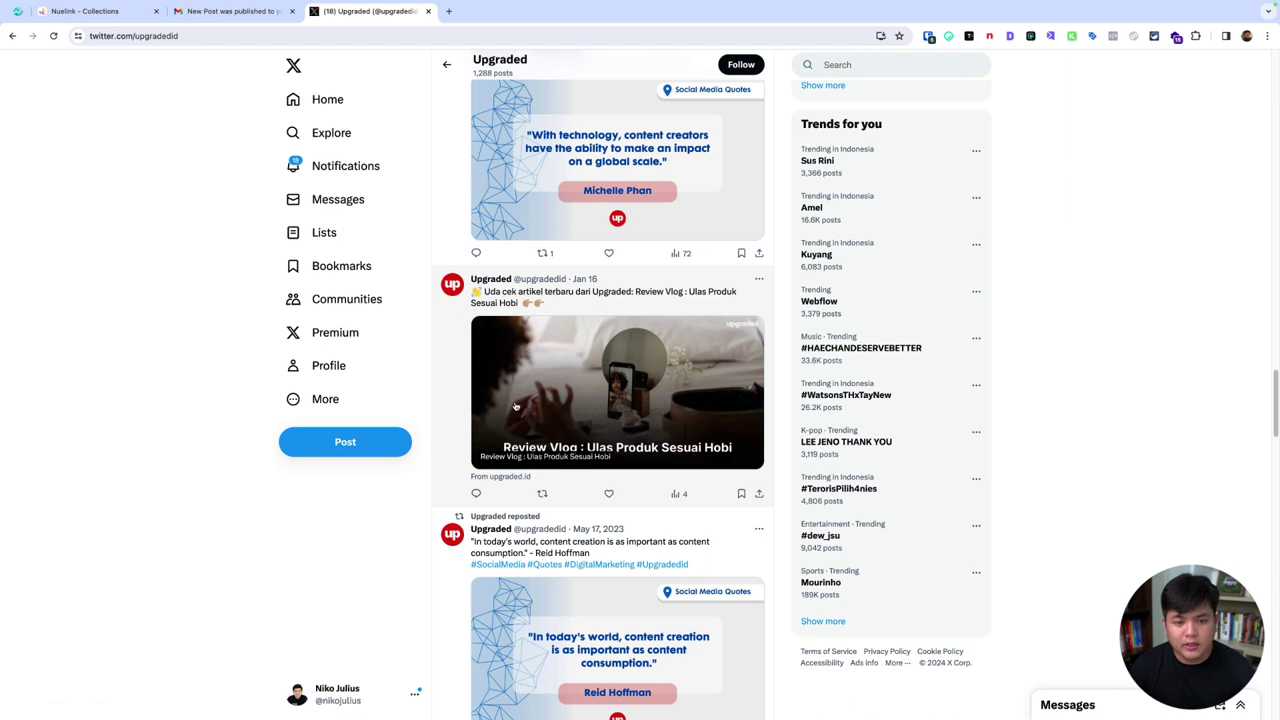
Step: Open the article linked in the "Review Vlog : Ulas Produk Sesuai Hobi" post, skim it and close it
click(546, 434)
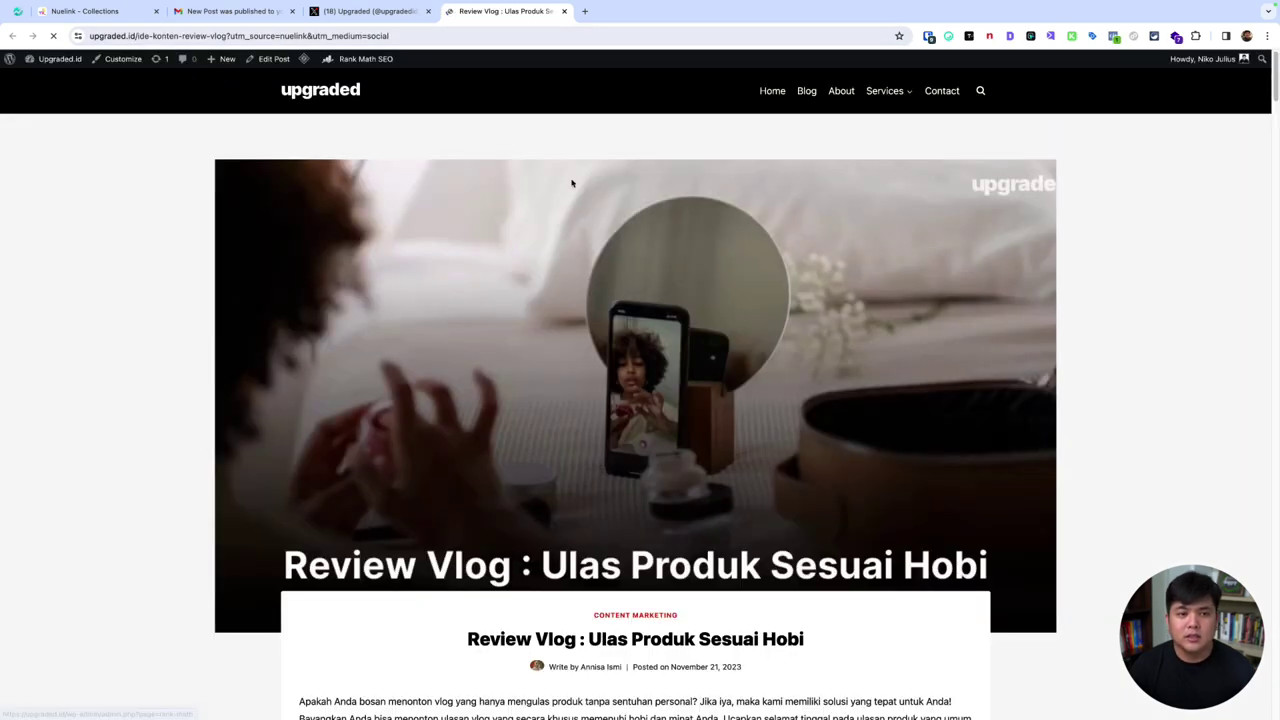
scroll(586, 328, down, 5)
scroll(586, 328, down, 5)
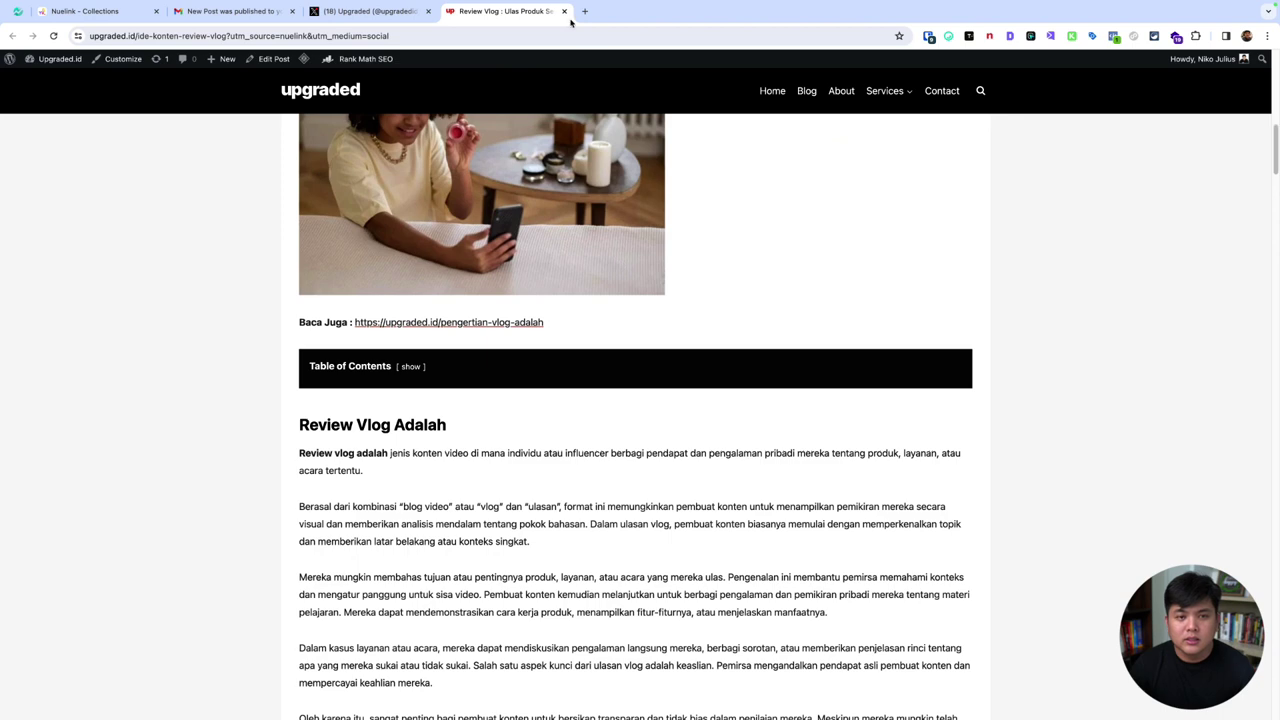
click(564, 11)
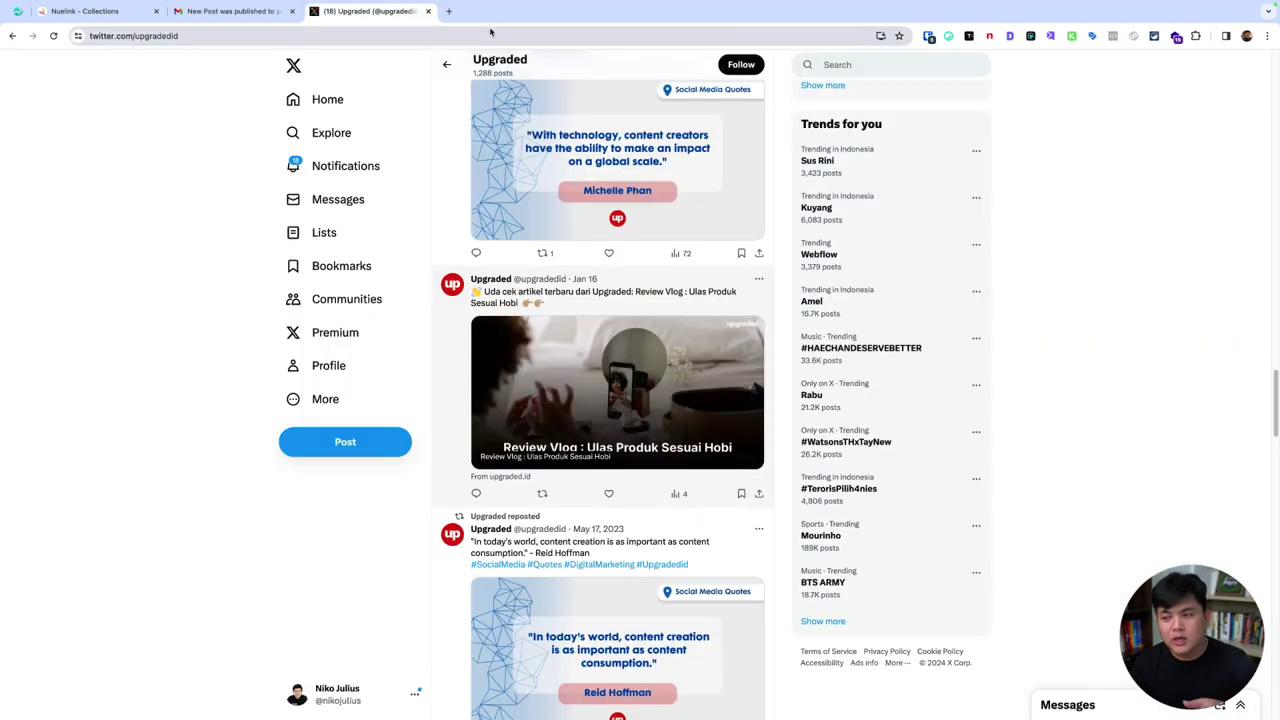
Step: Switch back to Nuelink, closing the X profile, and check the Vertical Videos collection's queue from the collections overview
click(110, 11)
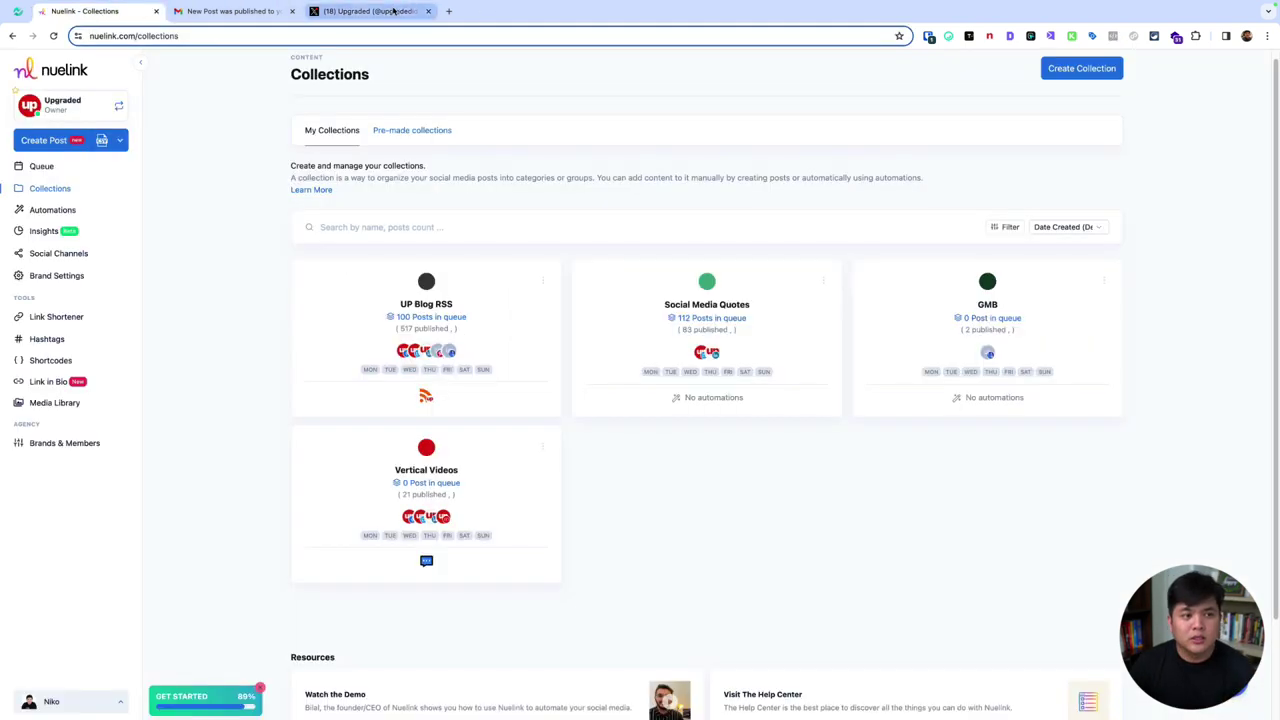
click(428, 11)
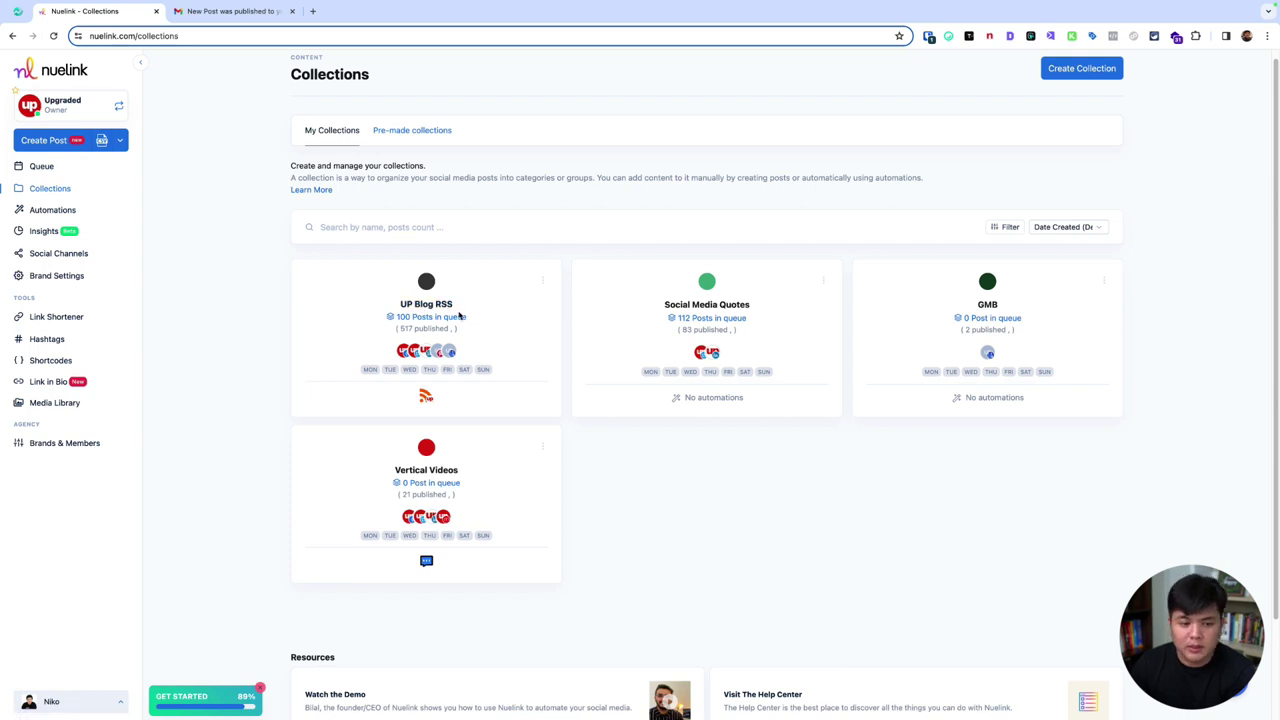
click(433, 487)
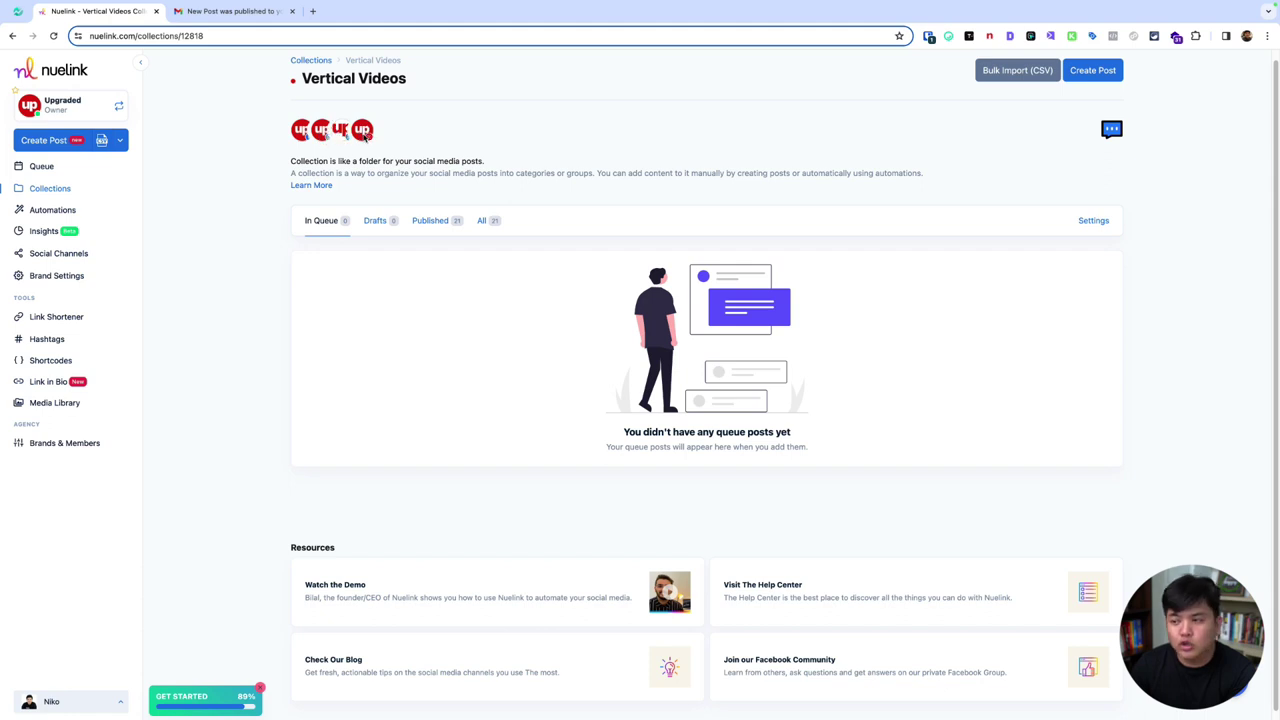
key(super+bracketleft)
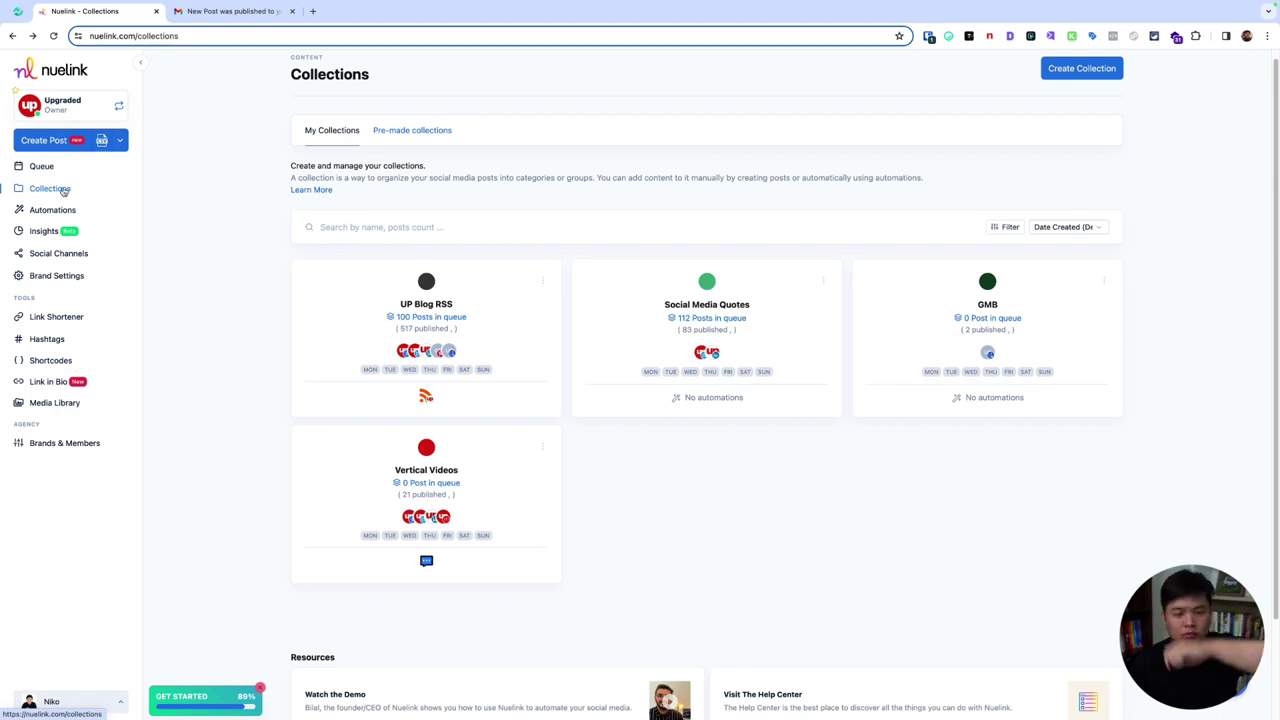
Step: Start a new post, try Social Media Quotes as its collection, and set the collection to Vertical Videos
click(41, 143)
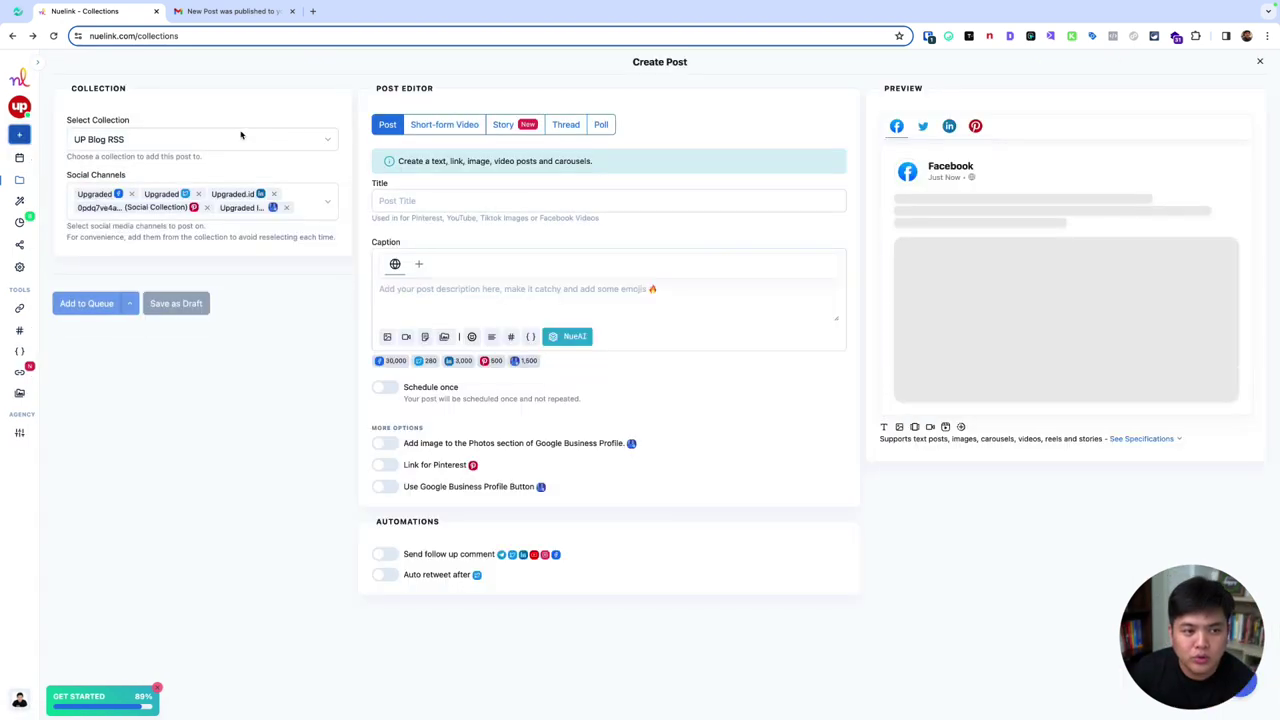
click(140, 139)
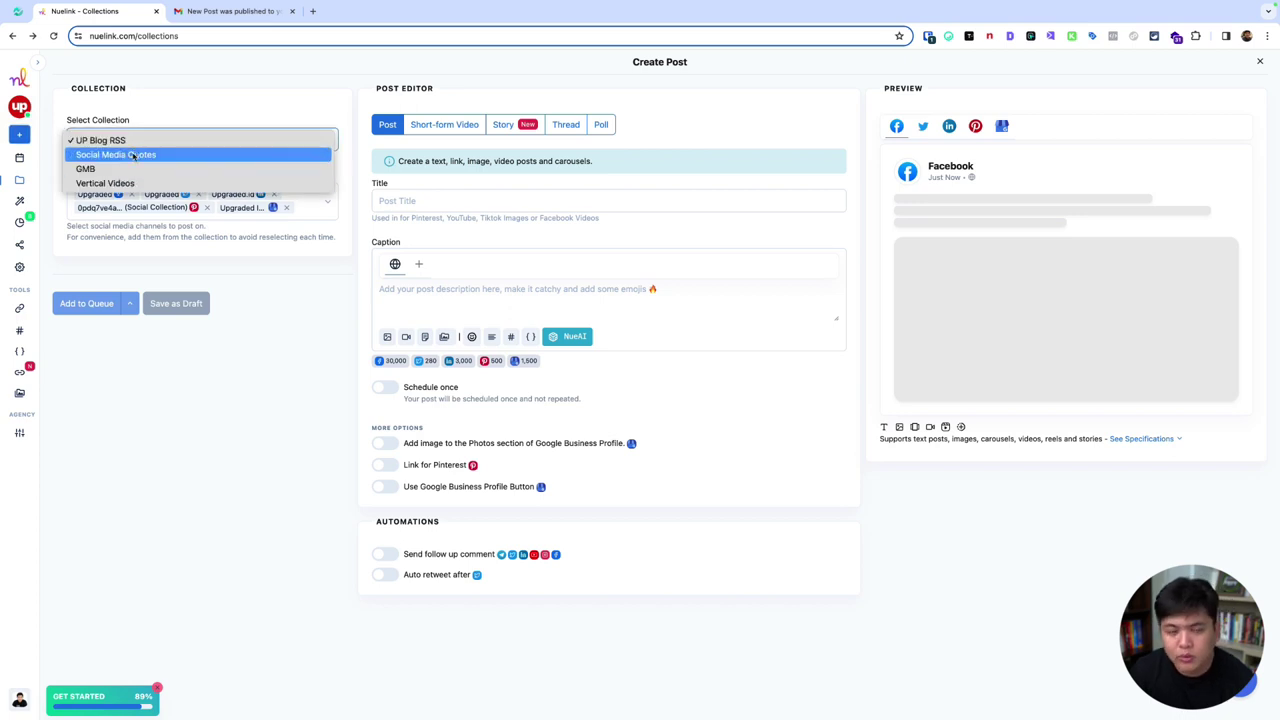
click(133, 155)
click(140, 139)
click(140, 127)
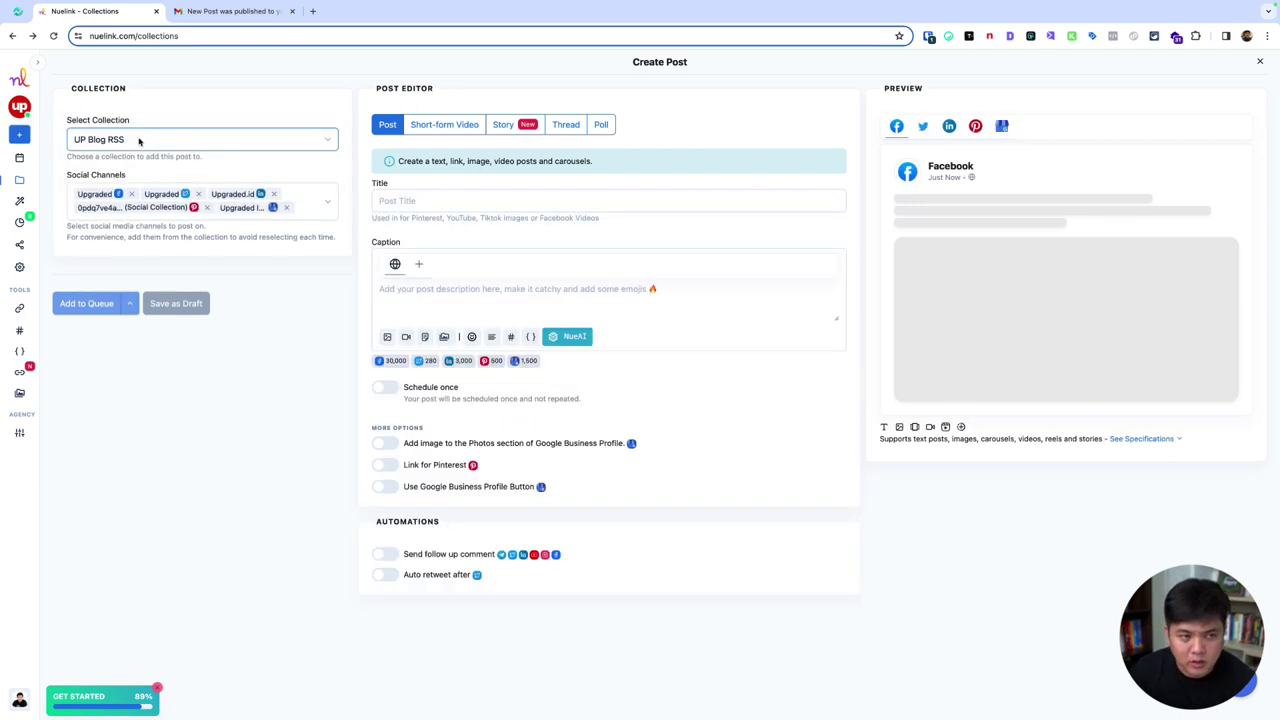
click(131, 139)
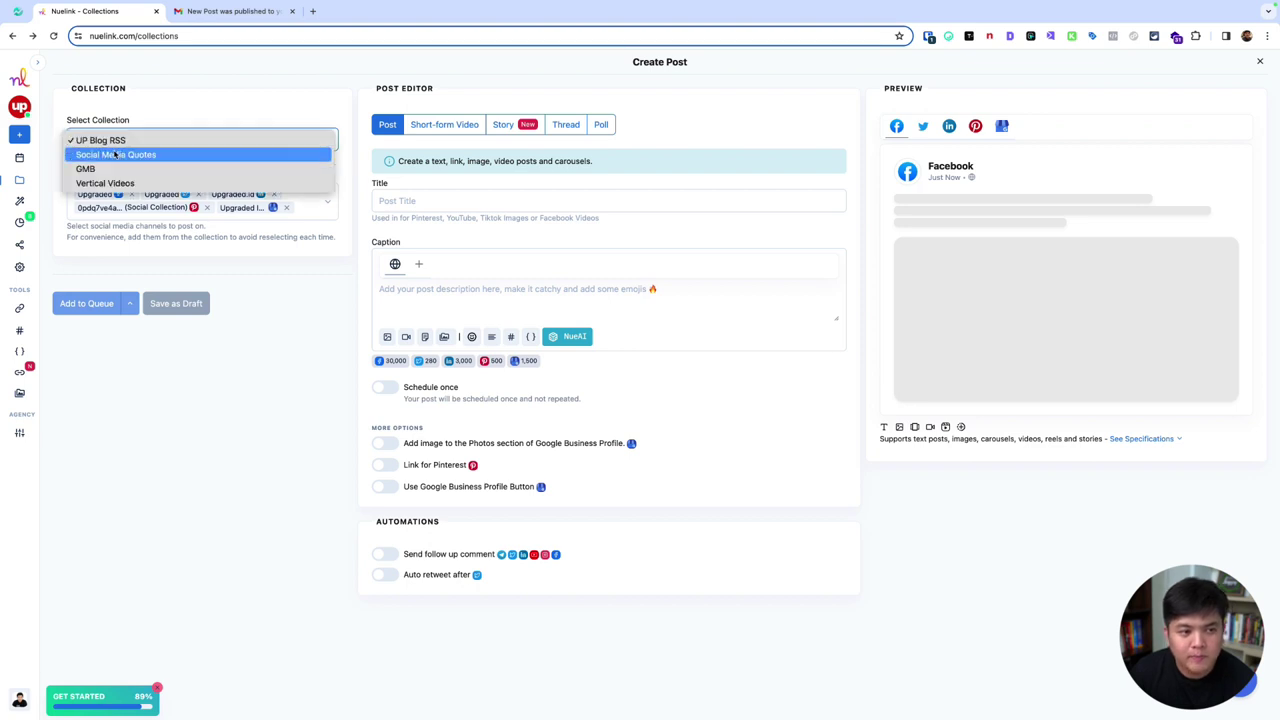
click(113, 155)
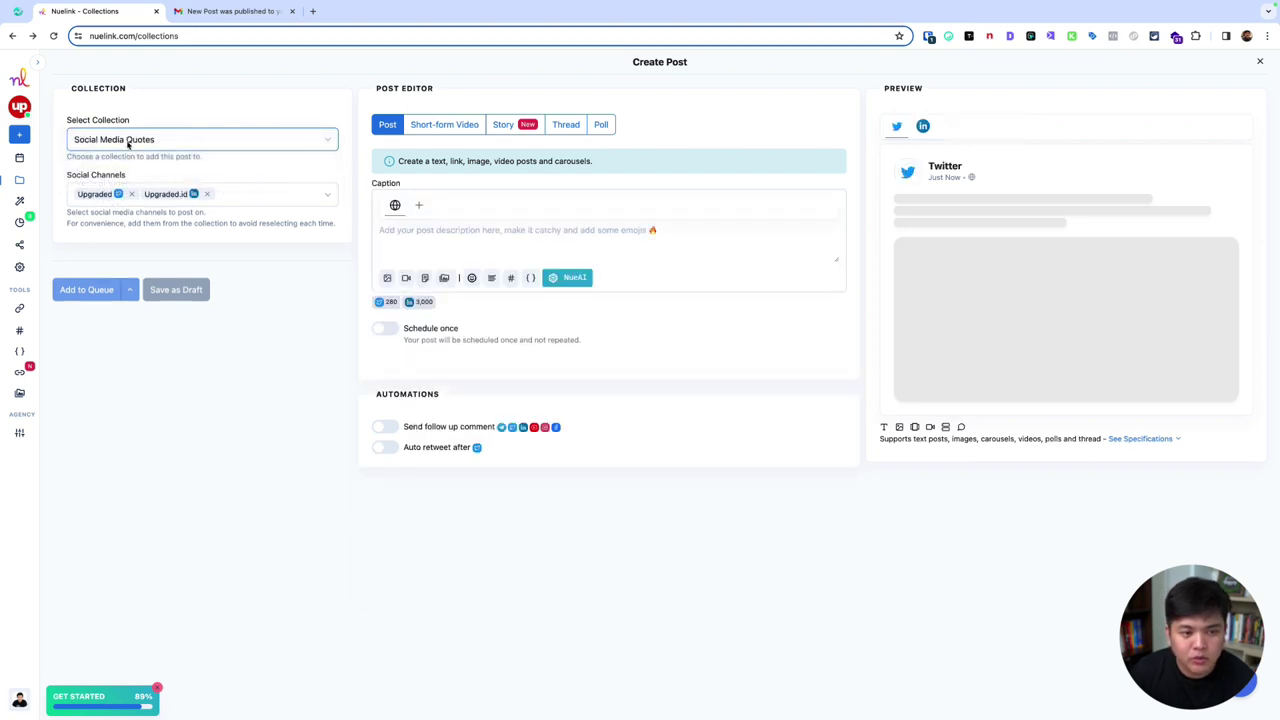
click(127, 140)
click(123, 169)
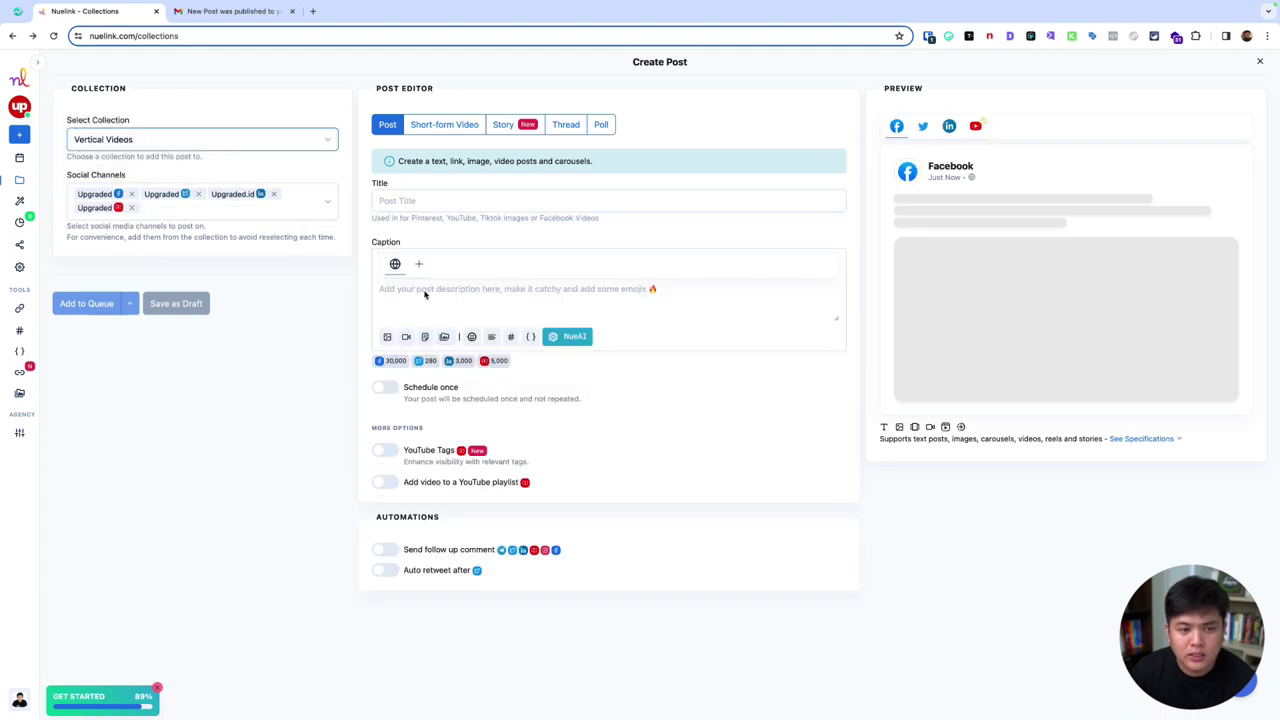
Step: Preview the new post for Twitter, LinkedIn and Facebook
click(388, 361)
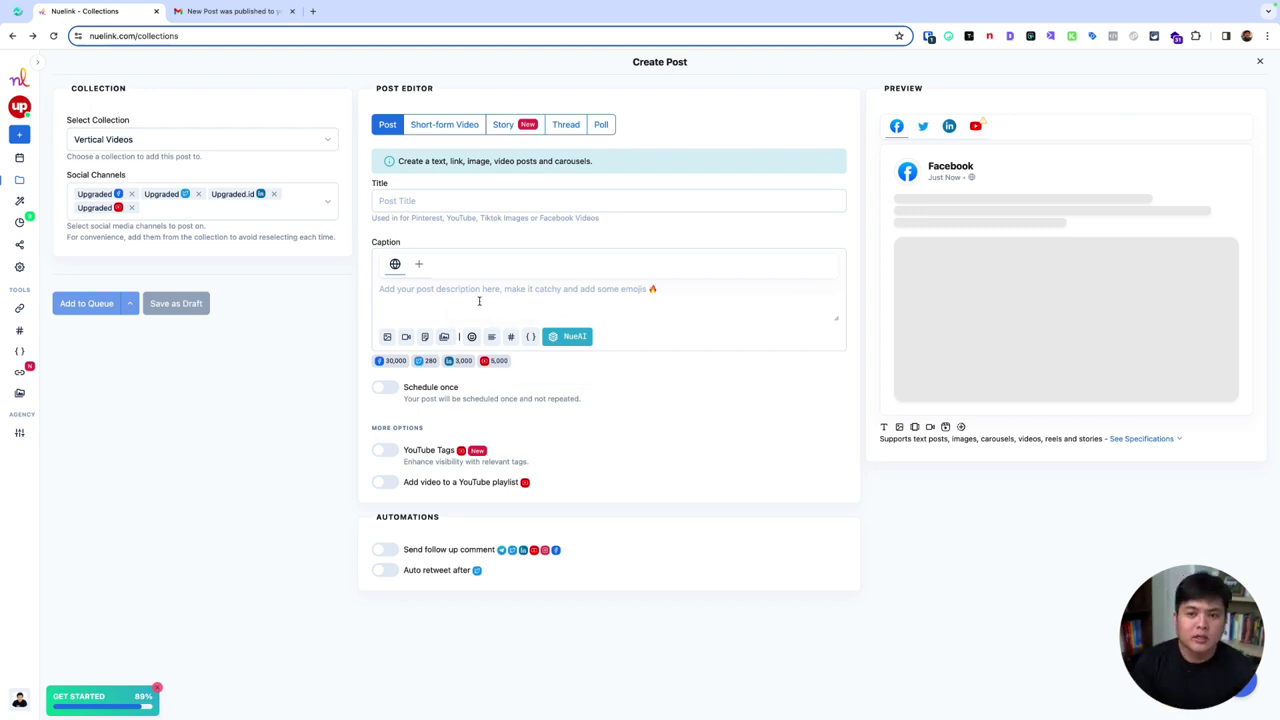
click(920, 127)
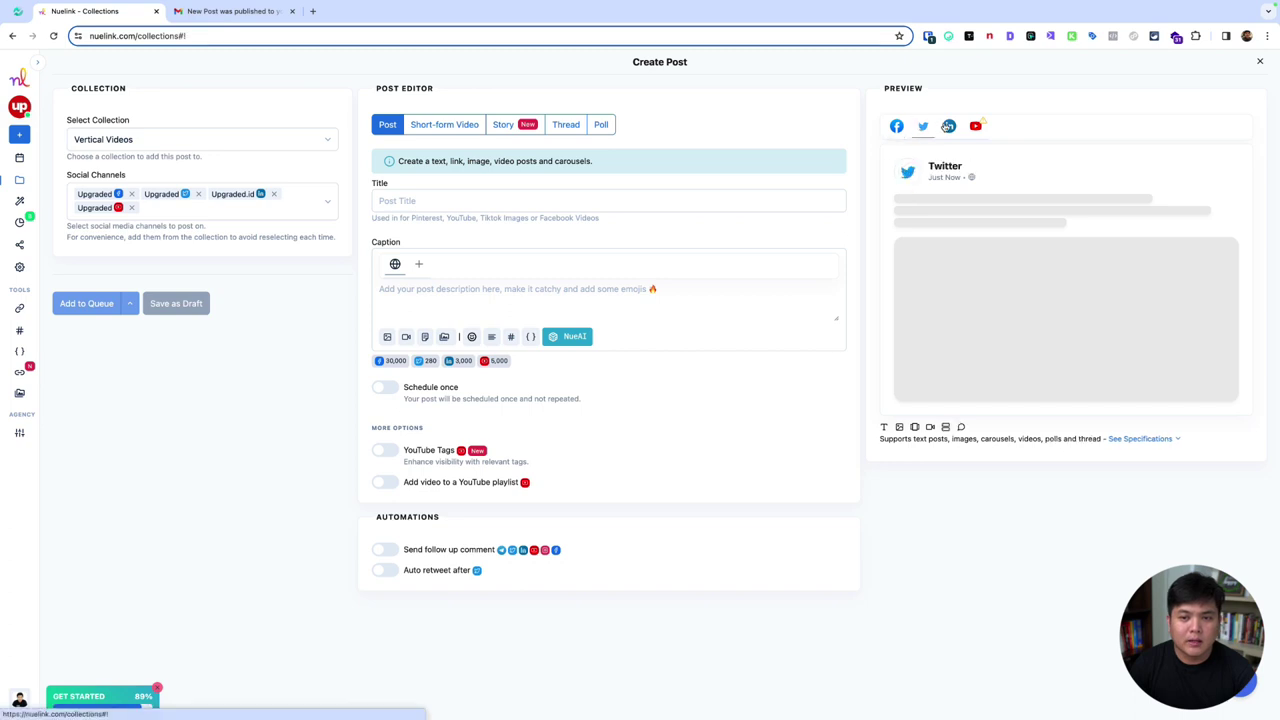
click(948, 126)
click(897, 126)
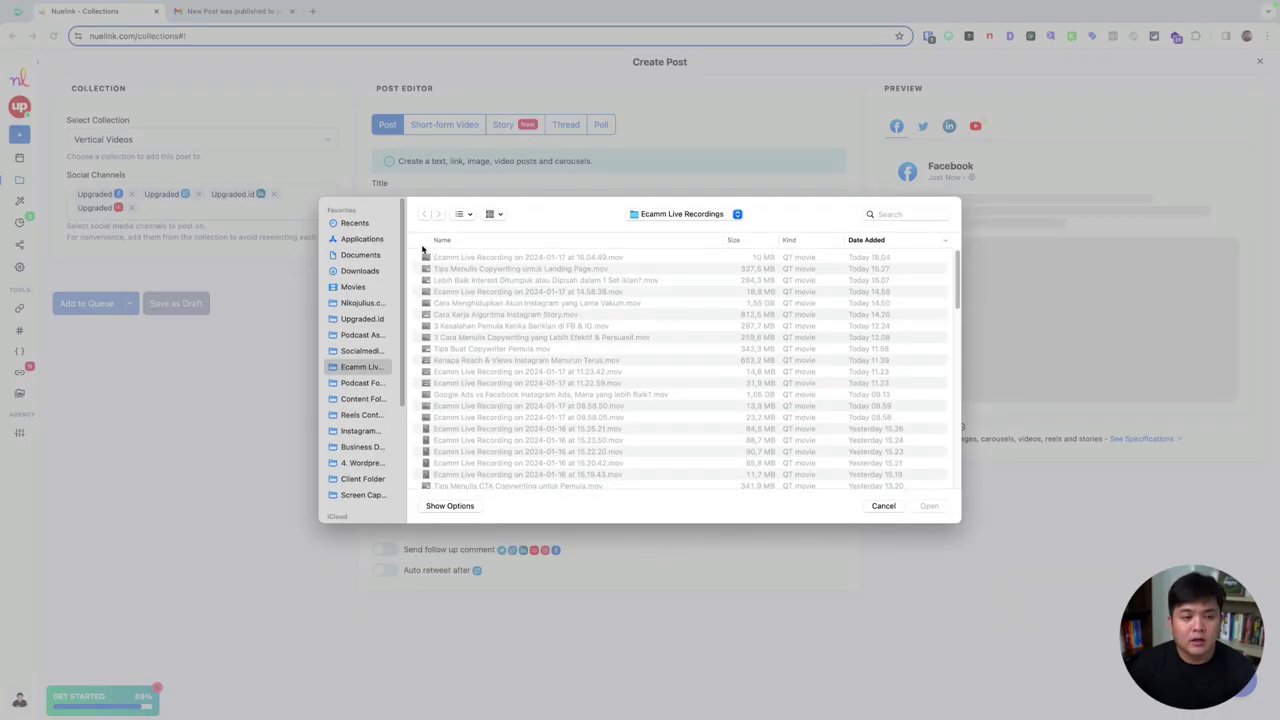
click(358, 270)
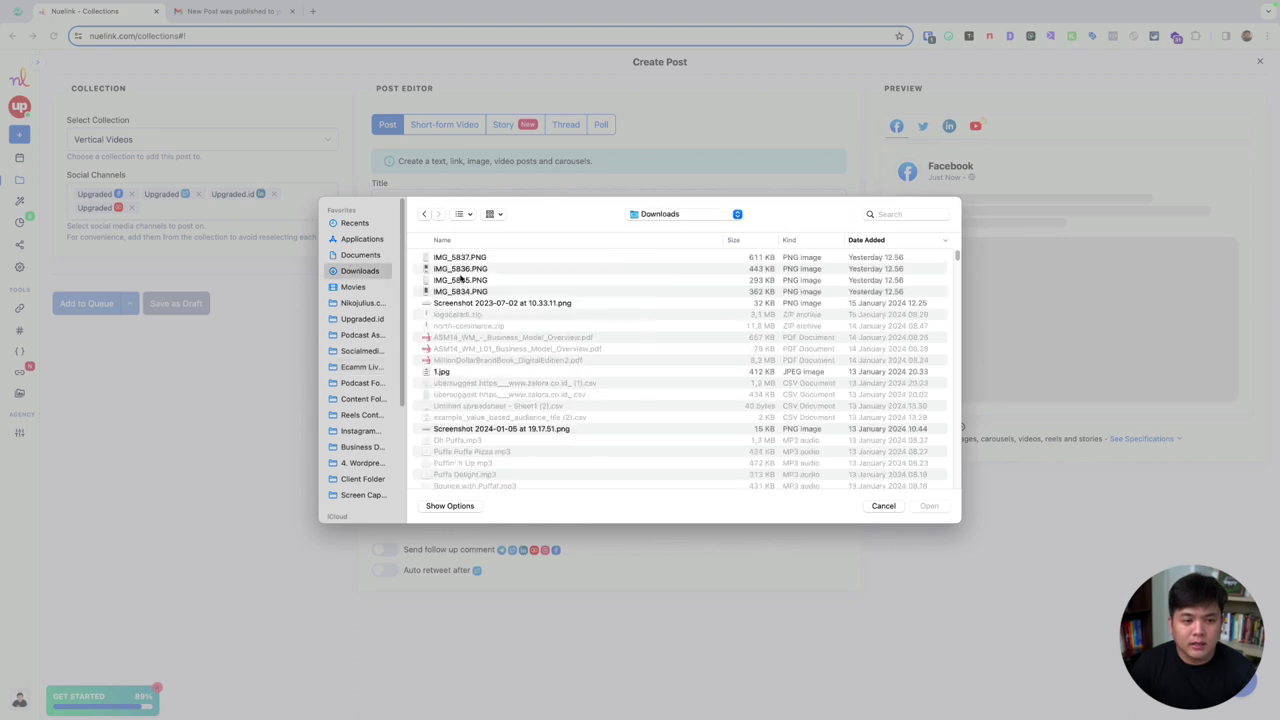
scroll(458, 363, down, 5)
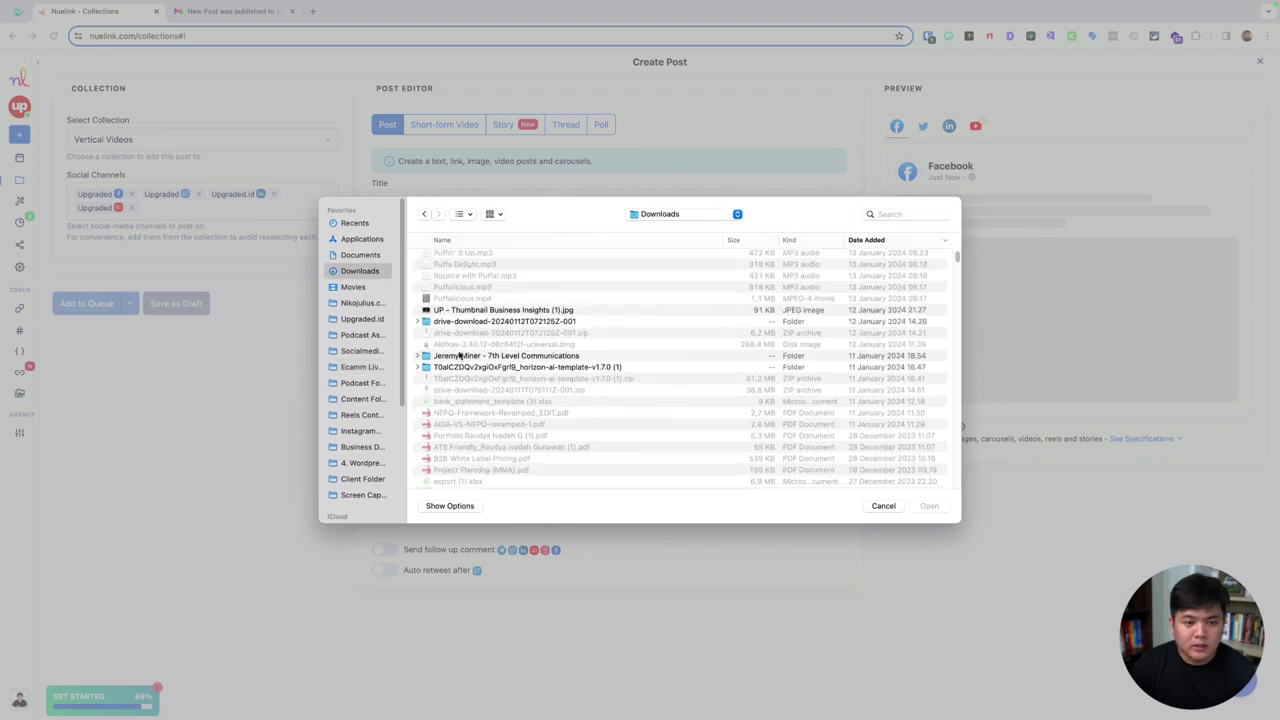
click(362, 319)
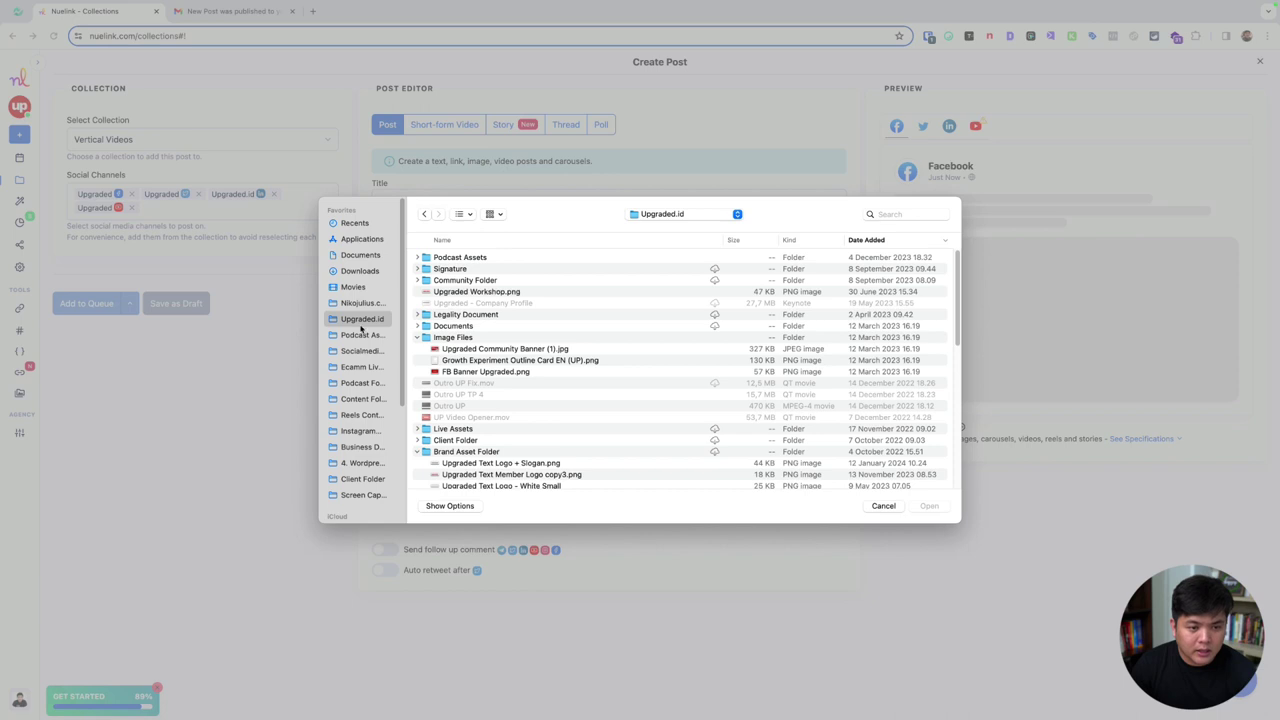
click(363, 304)
click(358, 399)
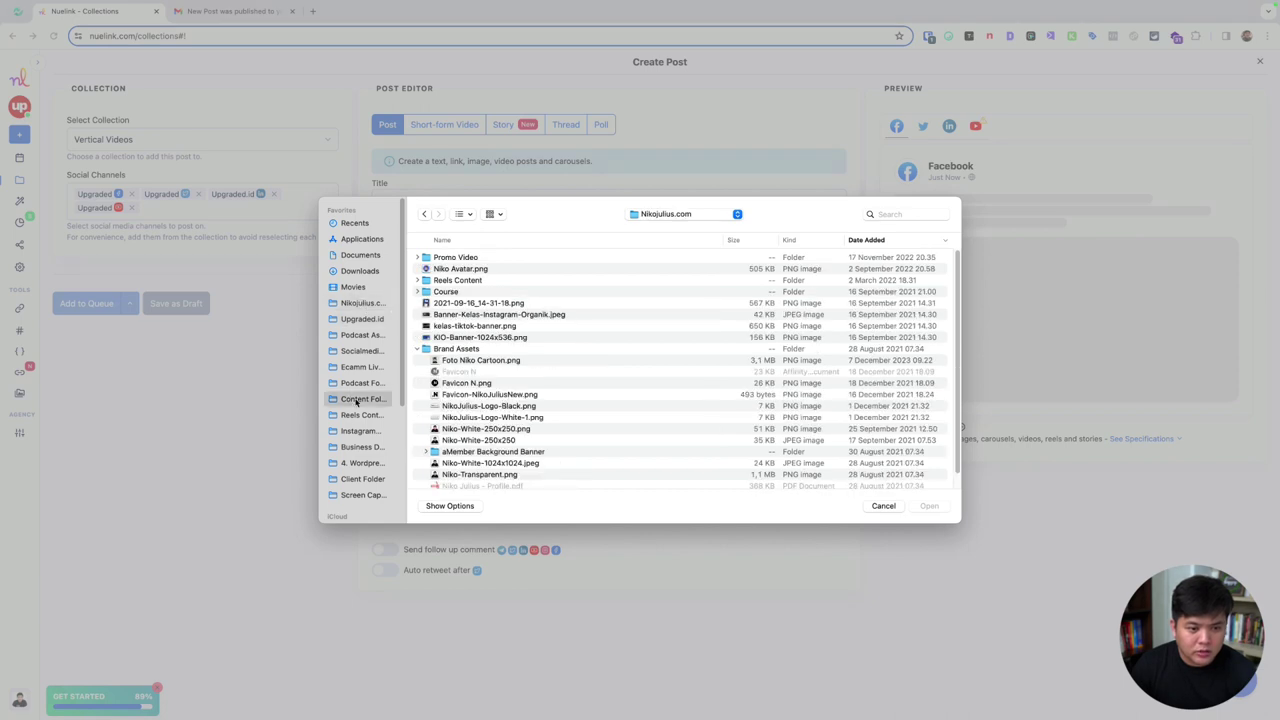
click(469, 316)
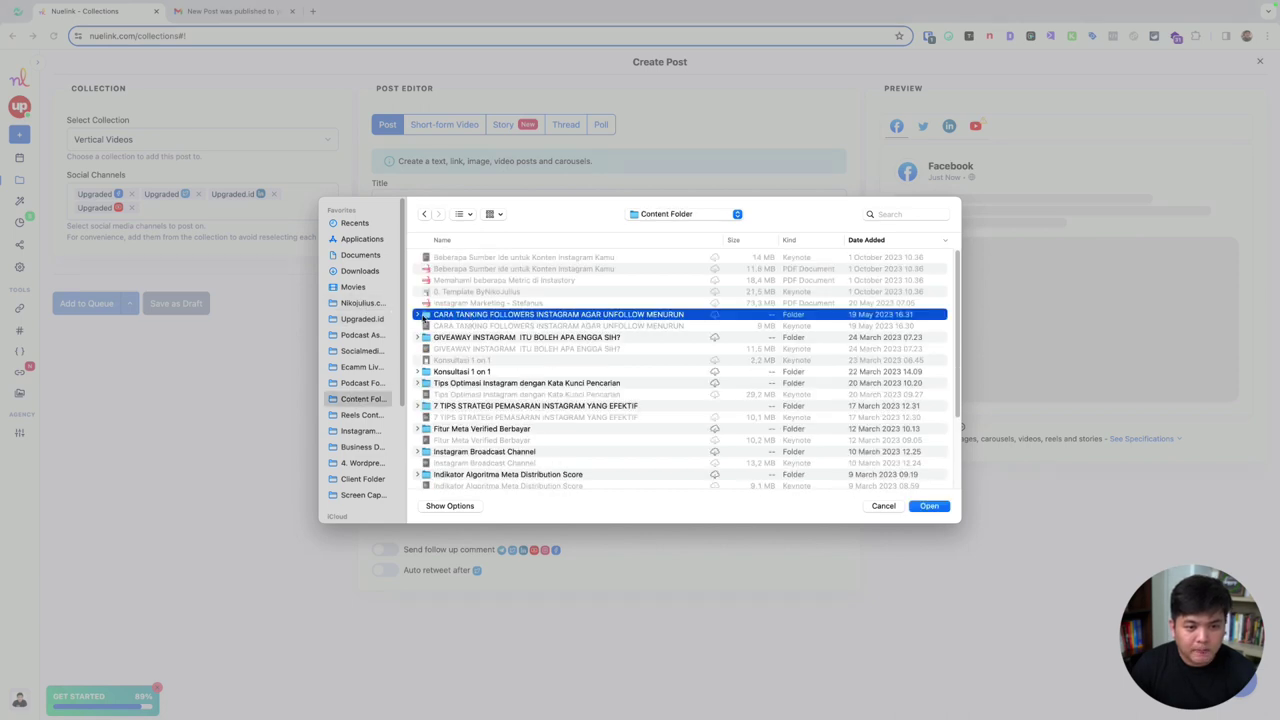
click(419, 315)
click(447, 338)
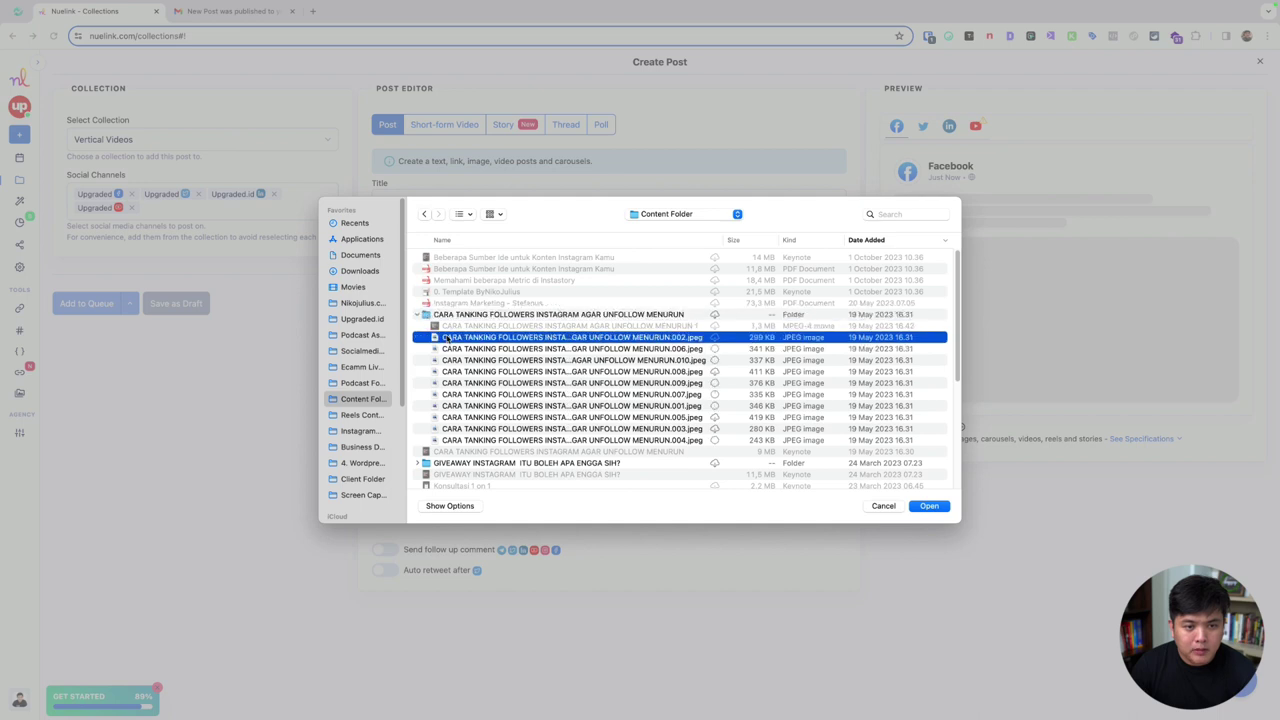
shift+click(532, 440)
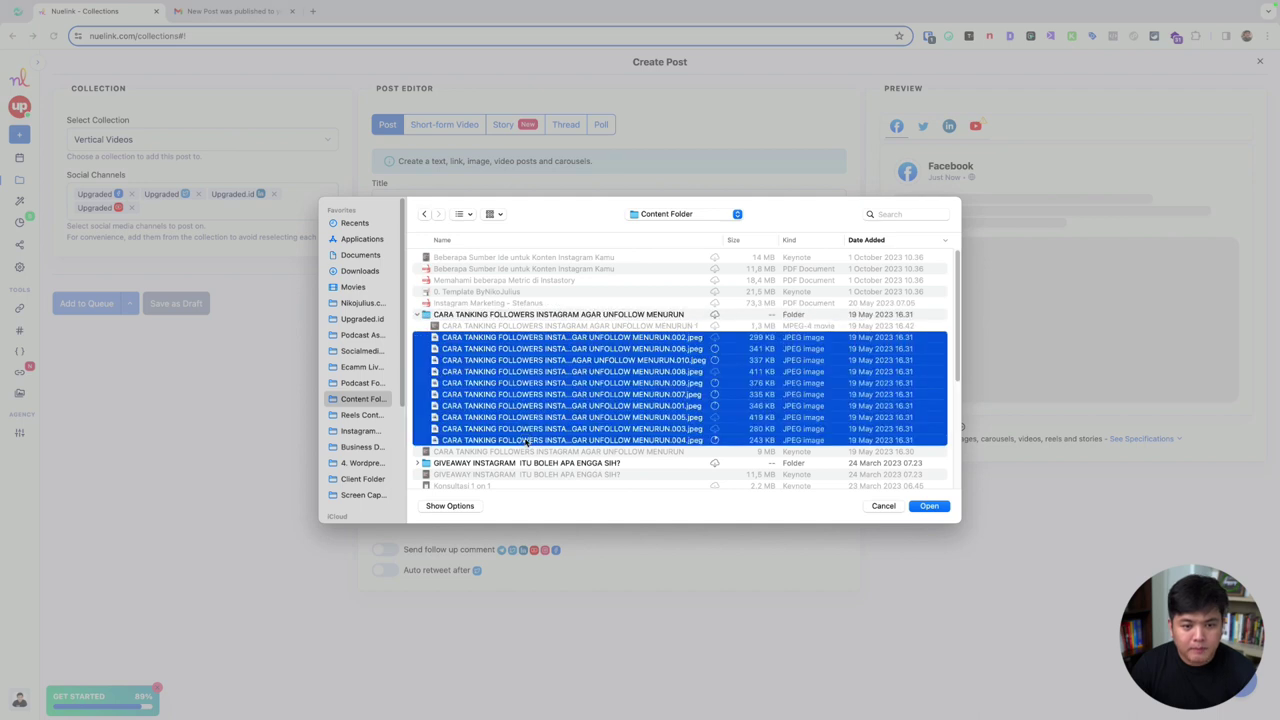
click(547, 362)
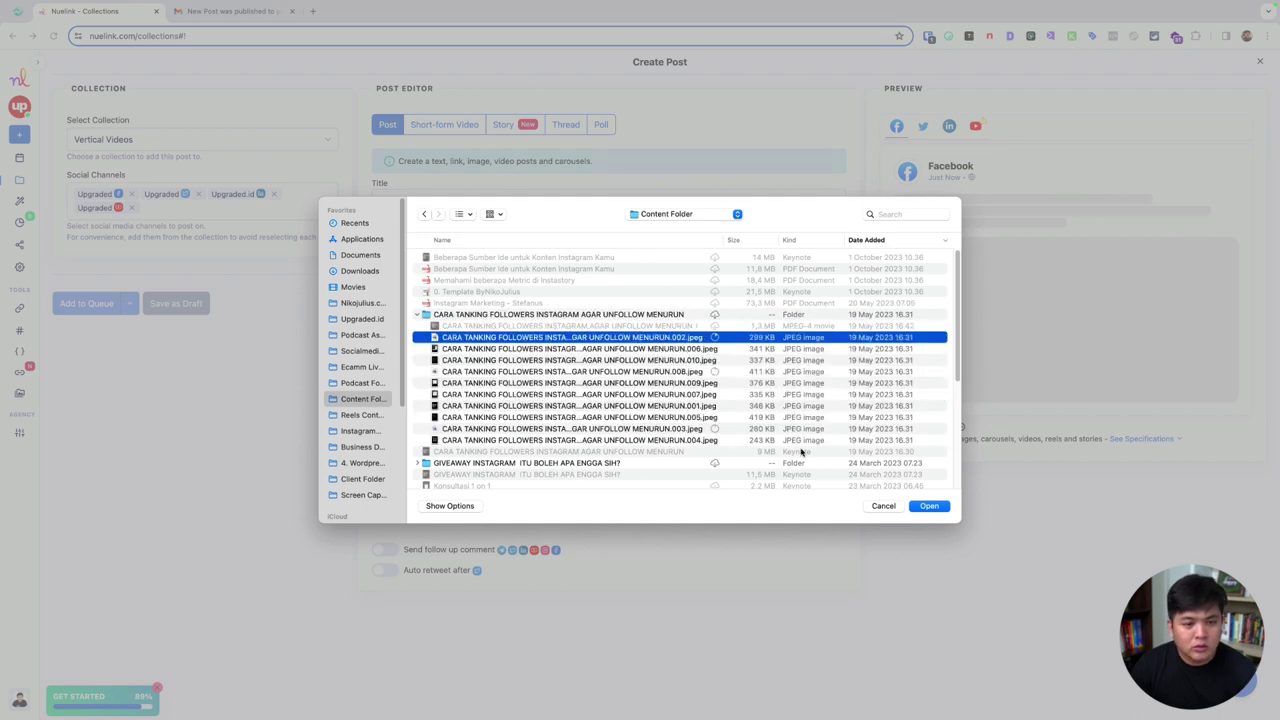
click(884, 507)
Step: Set the post's collection to Social Media Quotes and add the Upgraded Facebook, upgraded.id Instagram and Upgraded YouTube channels
click(245, 143)
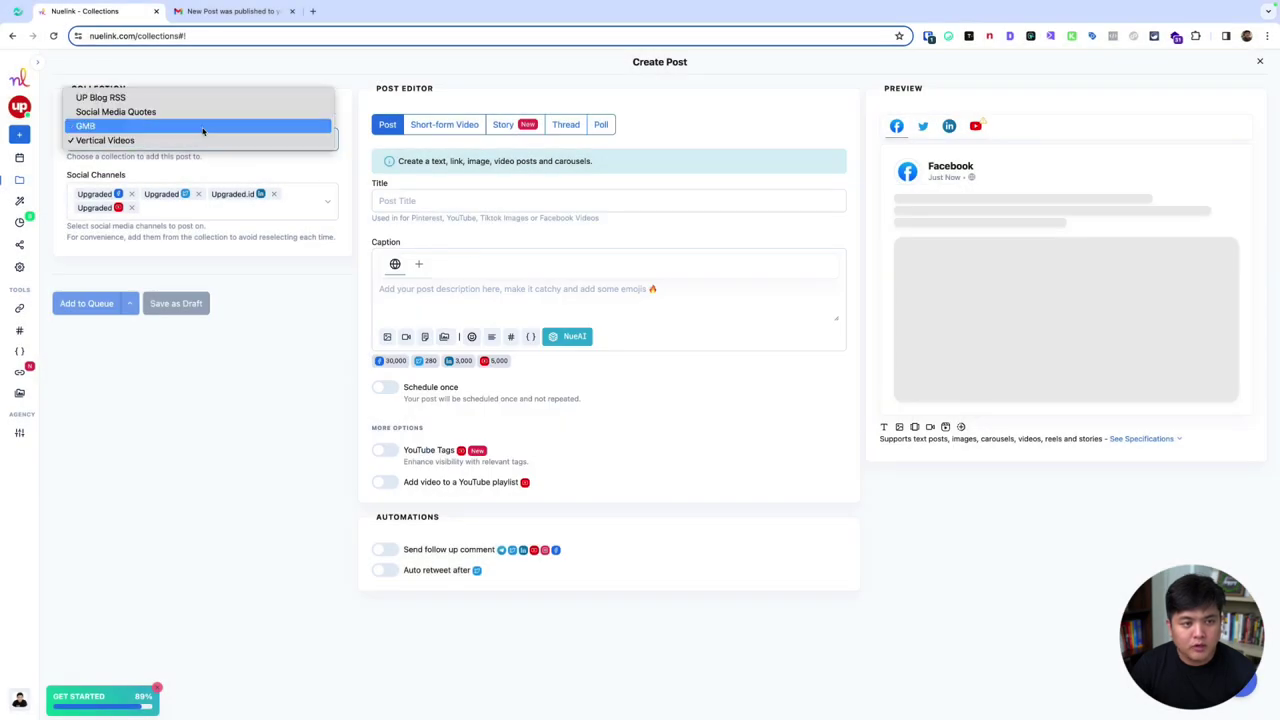
click(208, 118)
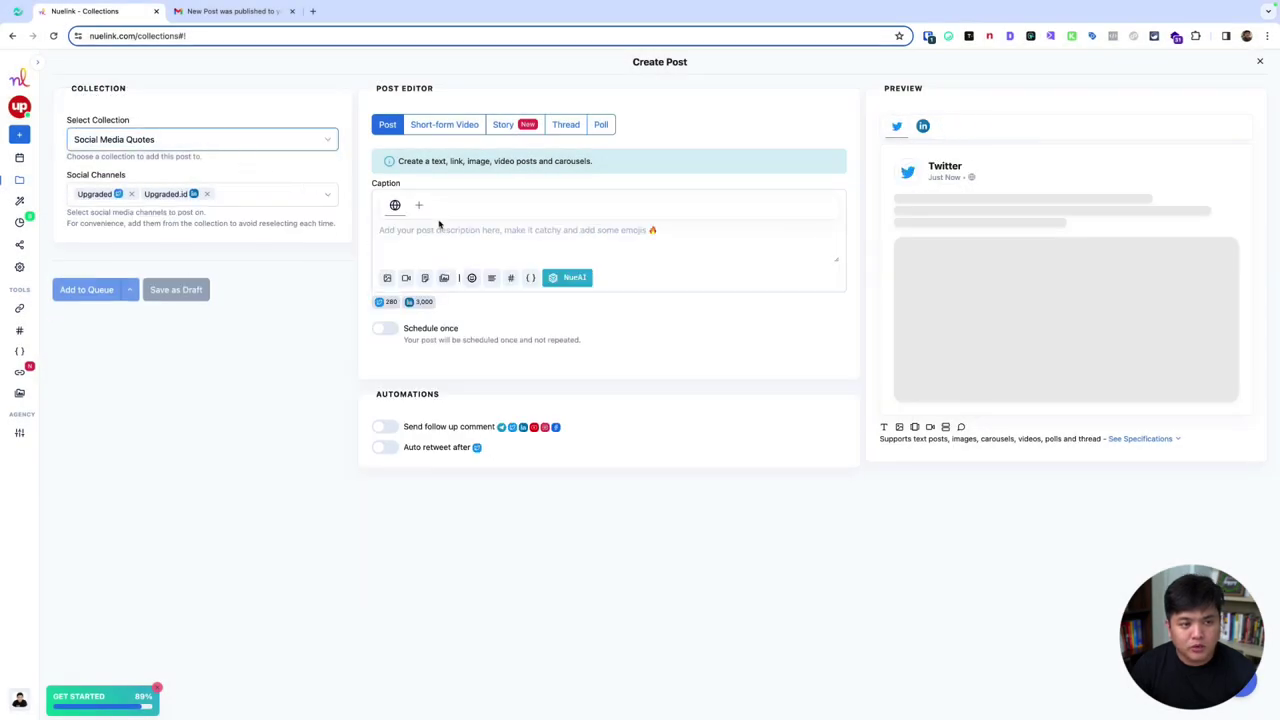
click(274, 198)
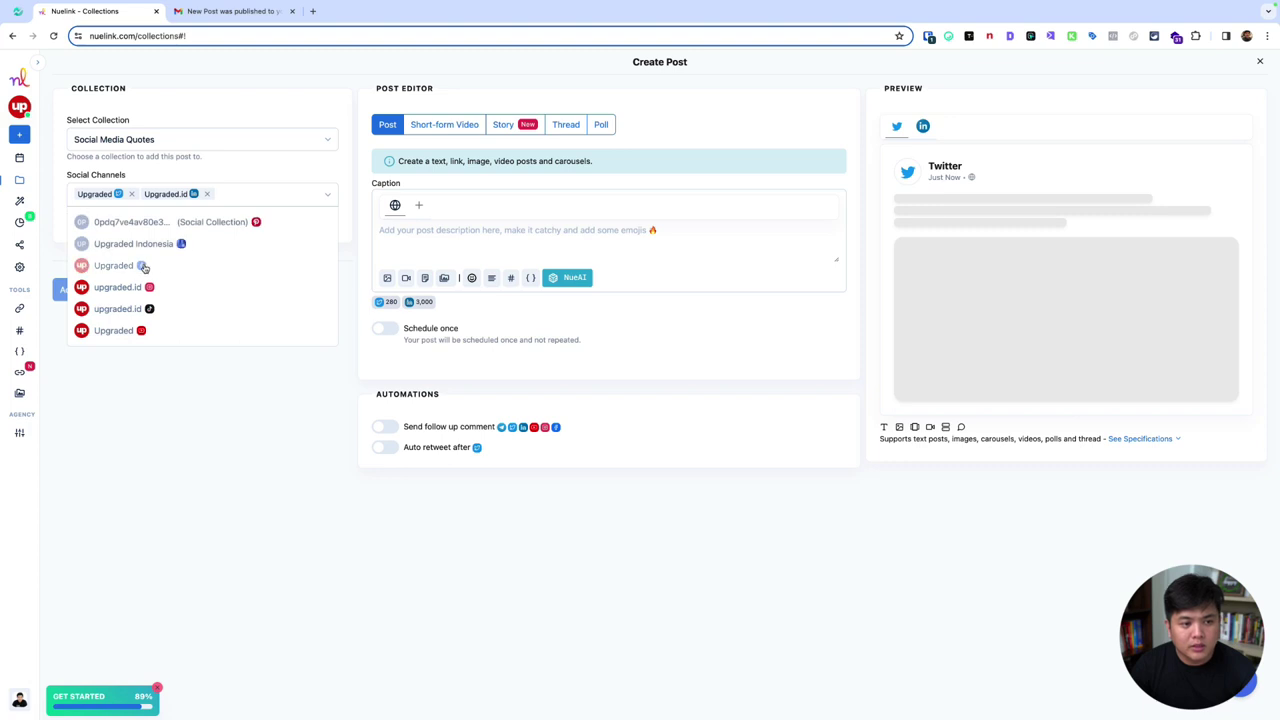
click(144, 268)
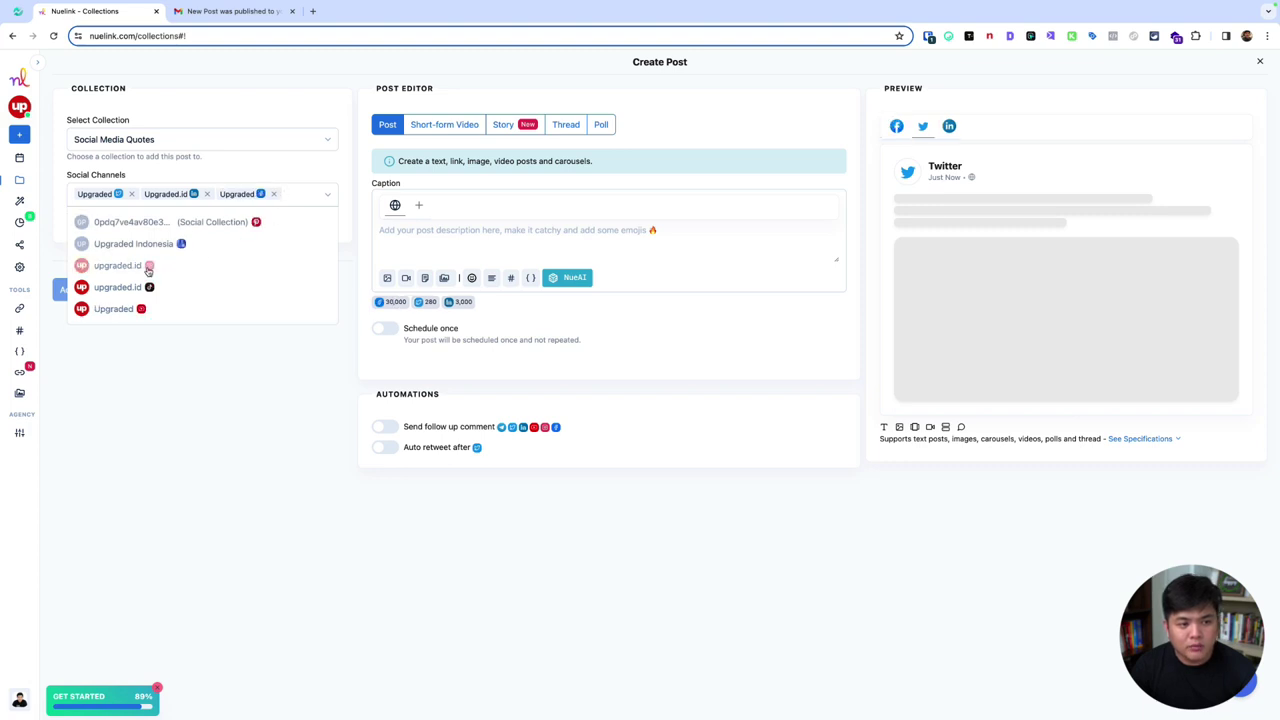
click(148, 268)
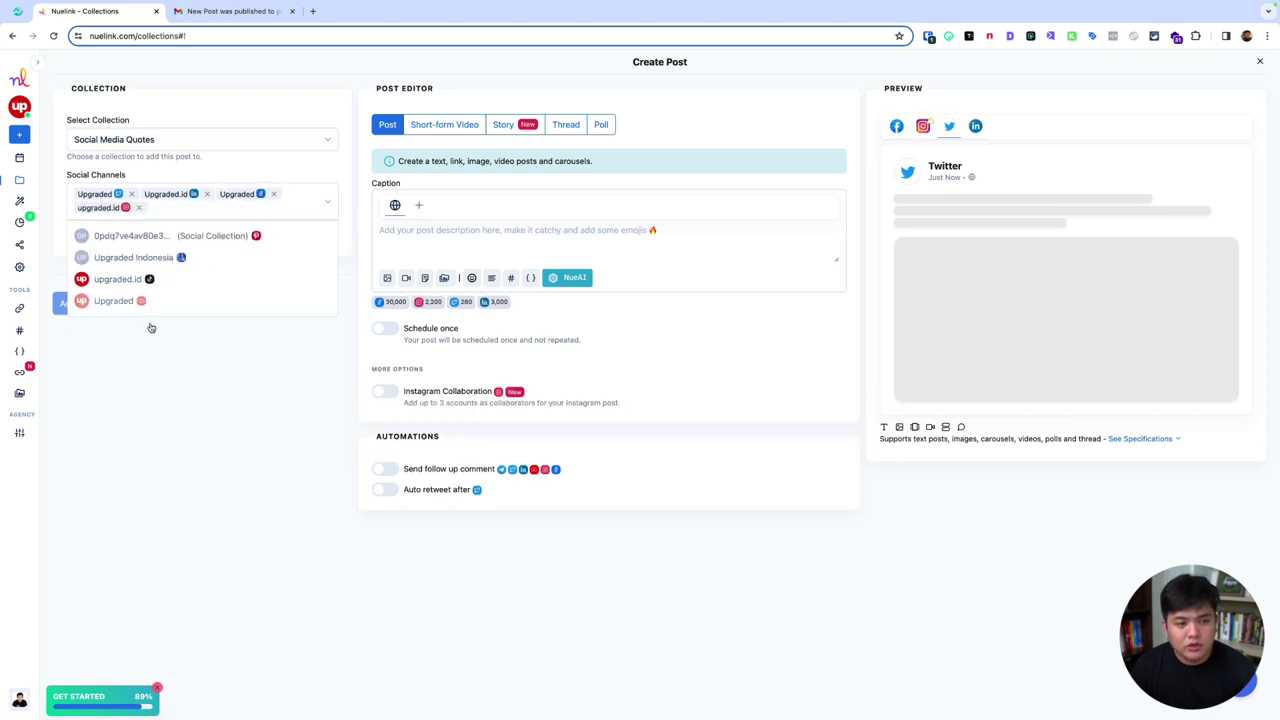
click(134, 300)
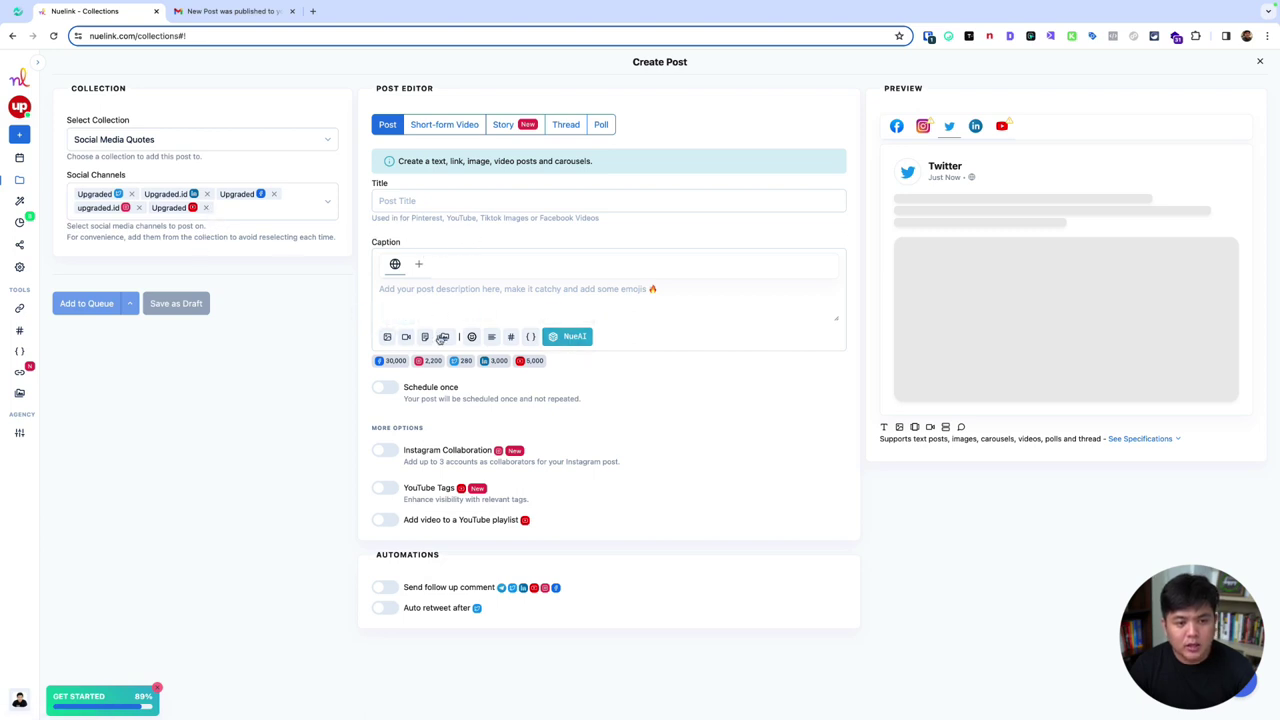
Step: Attach all ten JPEG images from the "CARA TANKING FOLLOWERS INSTAGRAM AGAR UNFOLLOW MENURUN" folder in Content Folder to the post
click(442, 337)
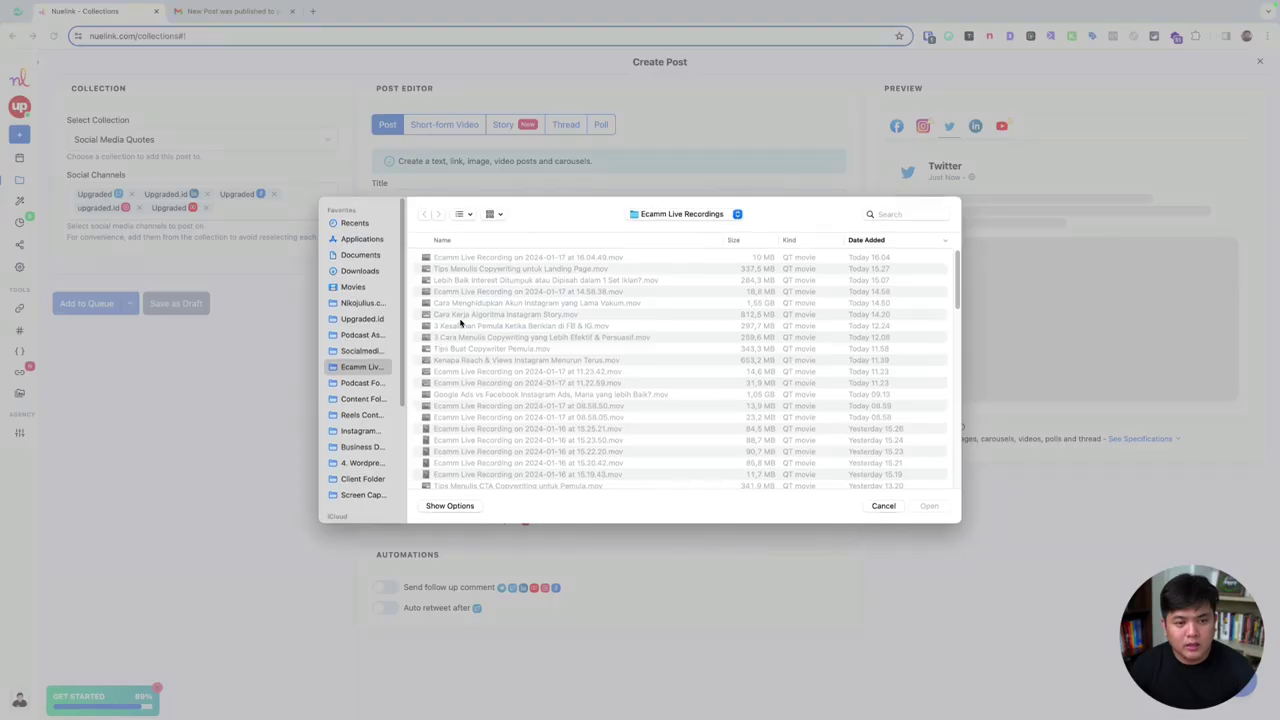
click(361, 399)
click(443, 337)
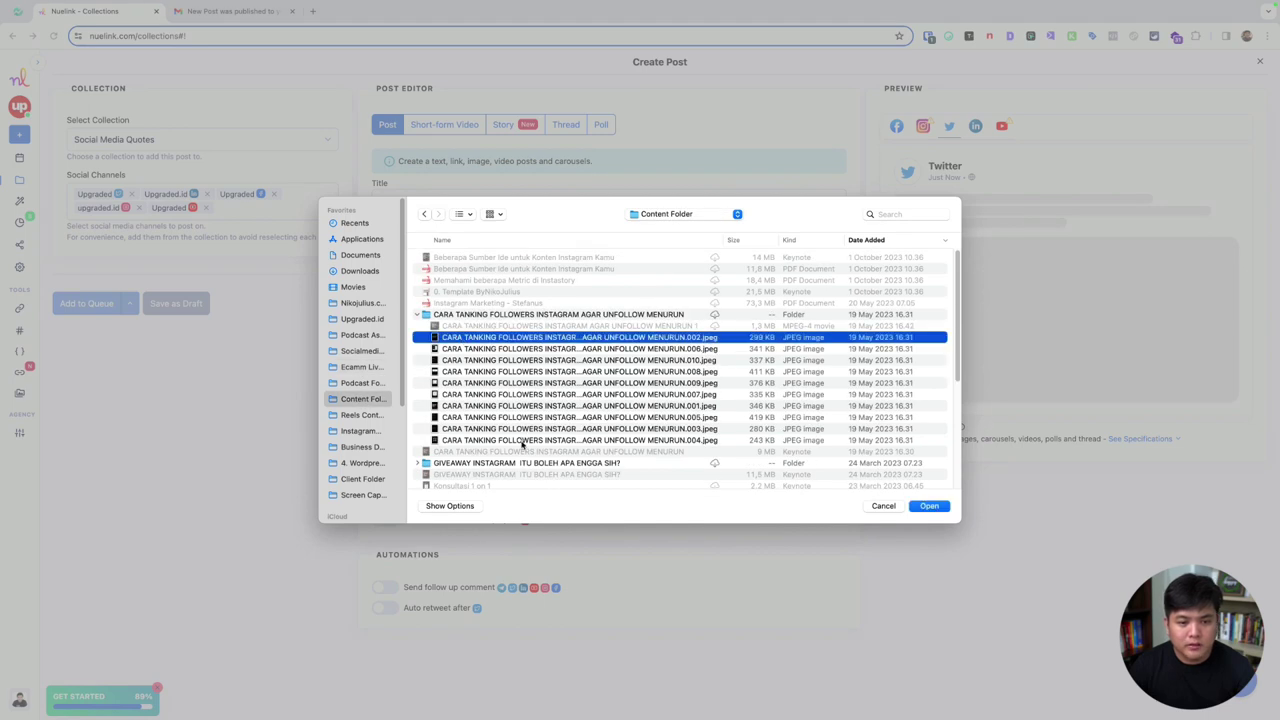
shift+click(522, 441)
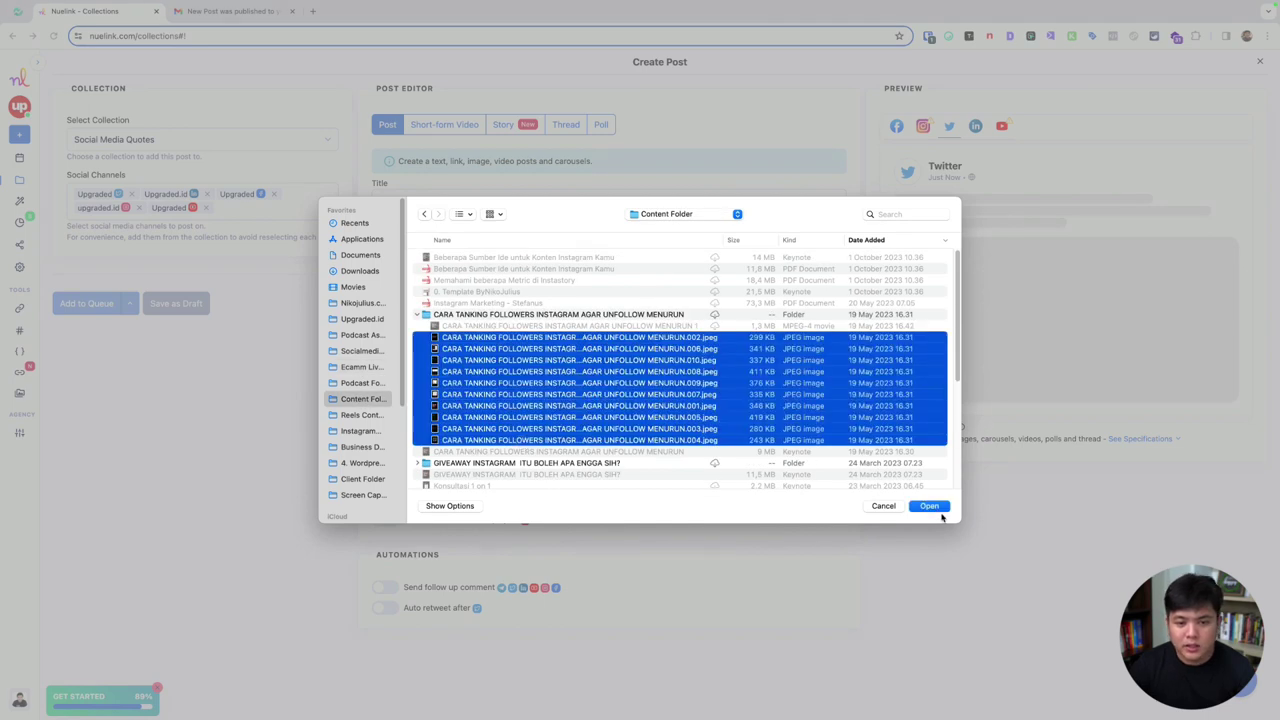
click(684, 417)
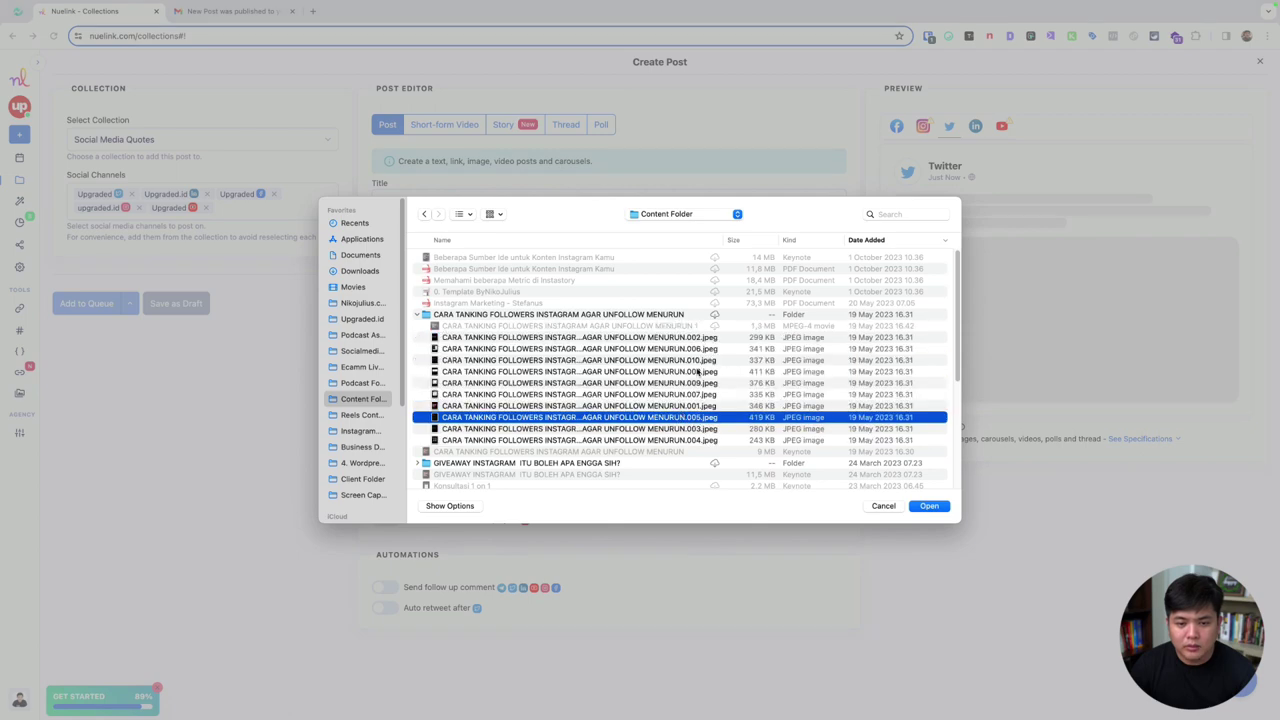
click(700, 338)
shift+click(708, 440)
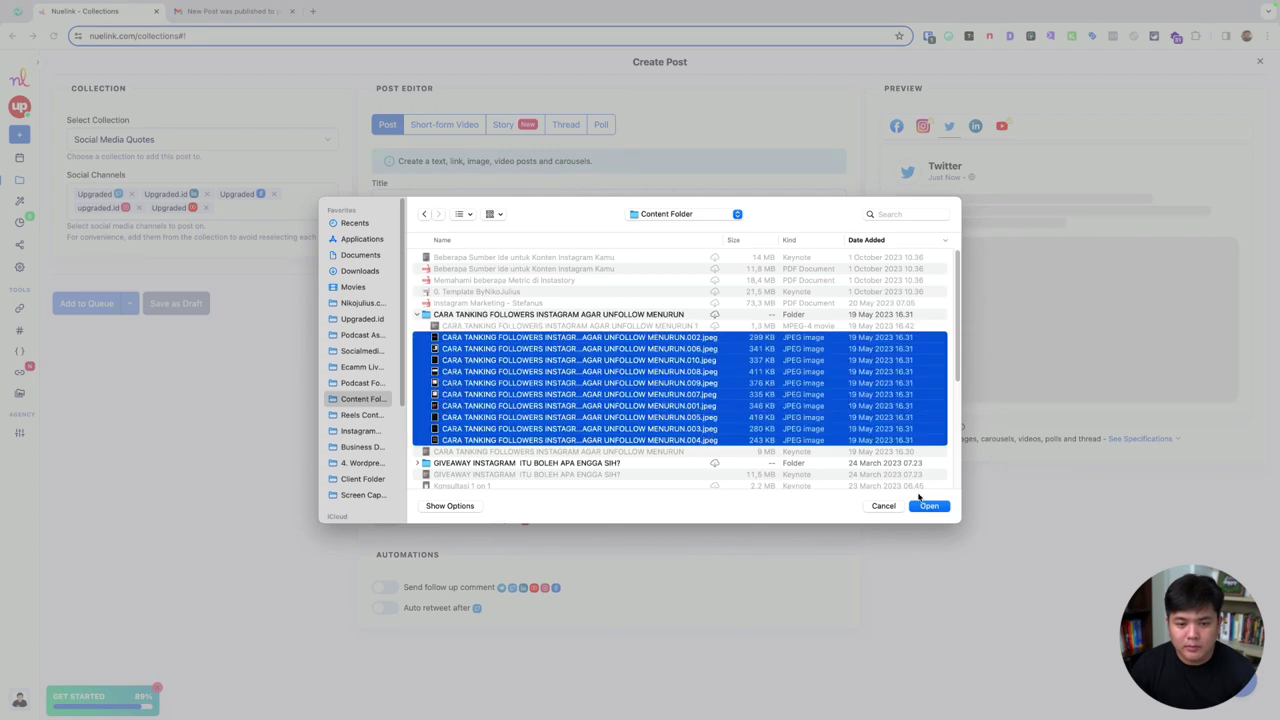
click(927, 505)
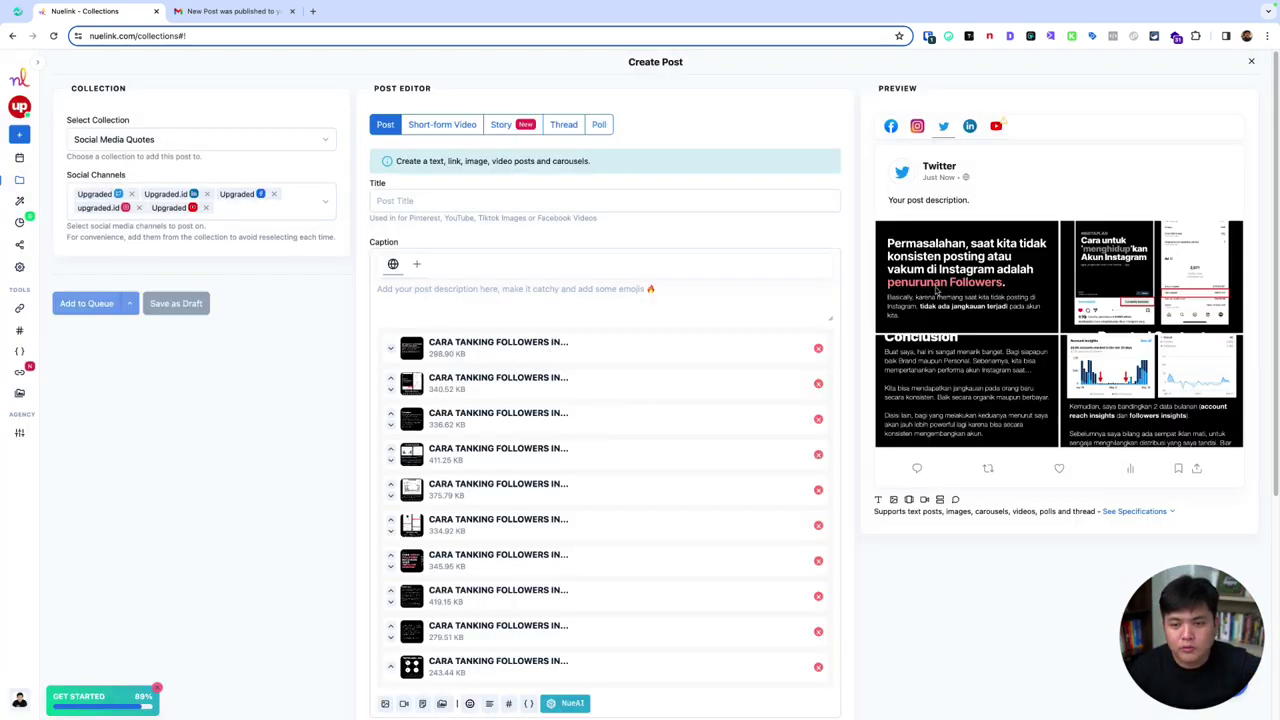
Step: Preview the image post as an Instagram carousel, swiping through its slides, and view its Facebook layout
click(917, 127)
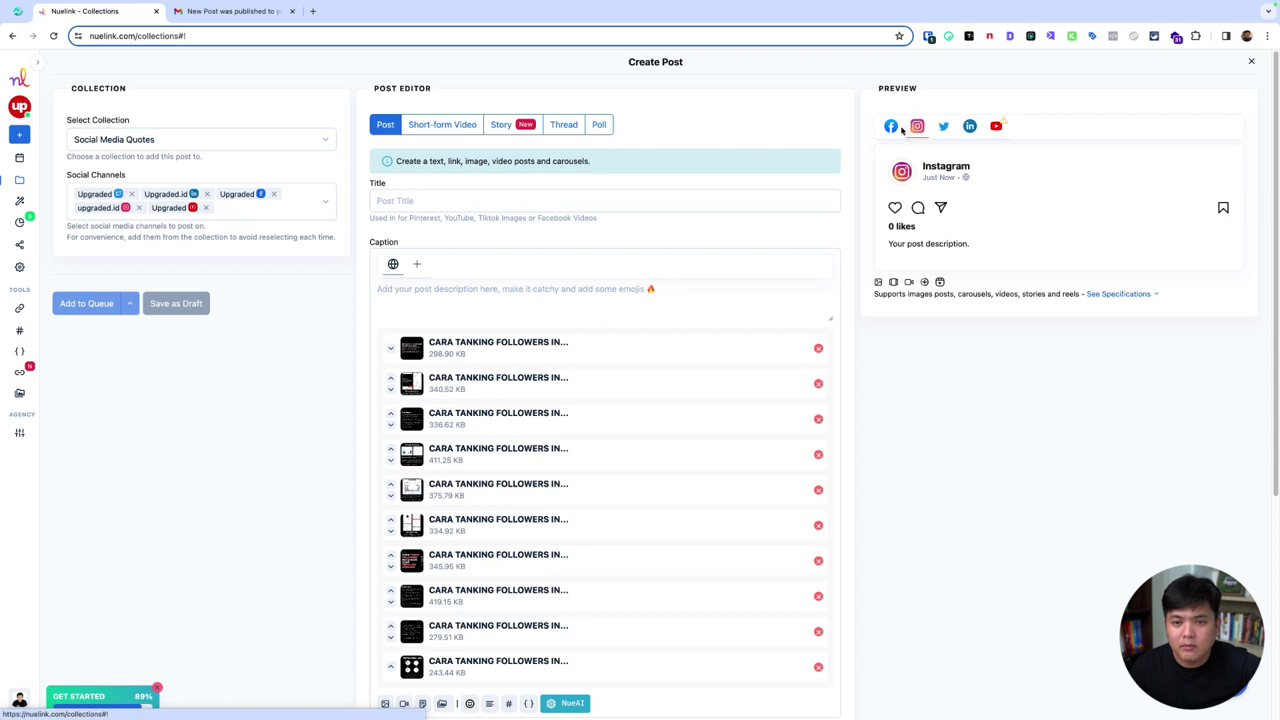
click(897, 130)
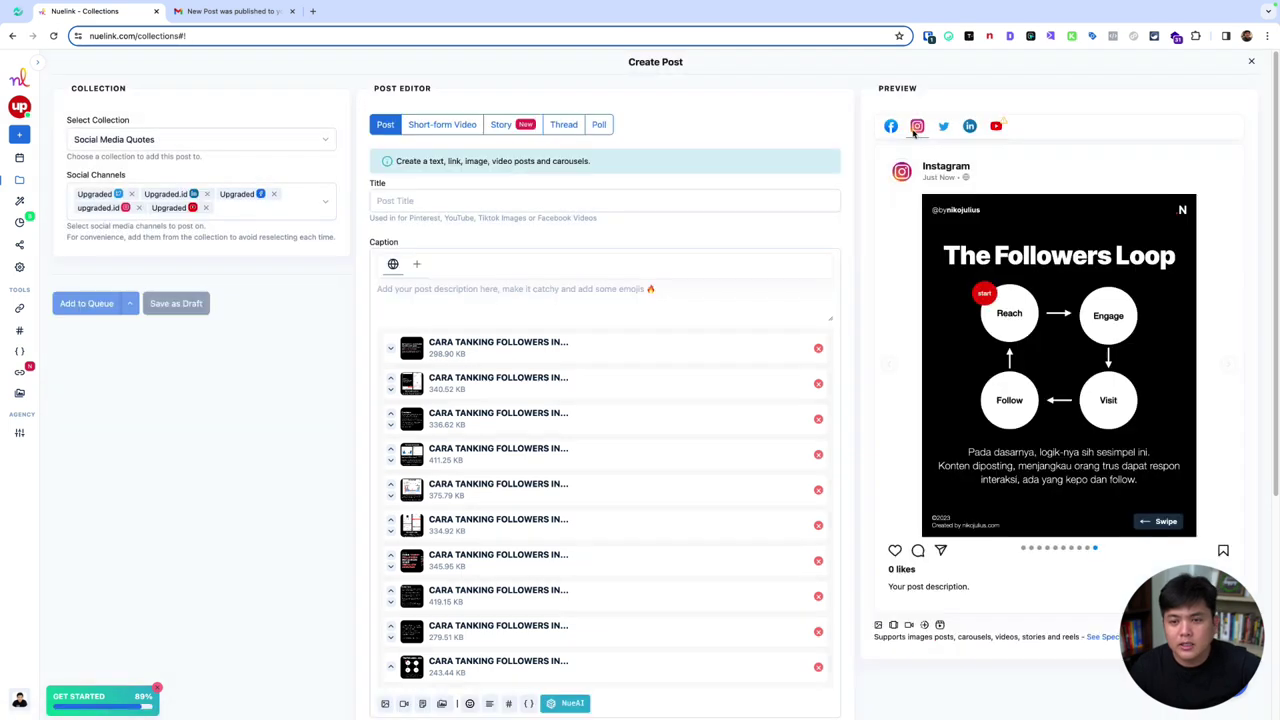
drag(1057, 387, 1121, 391)
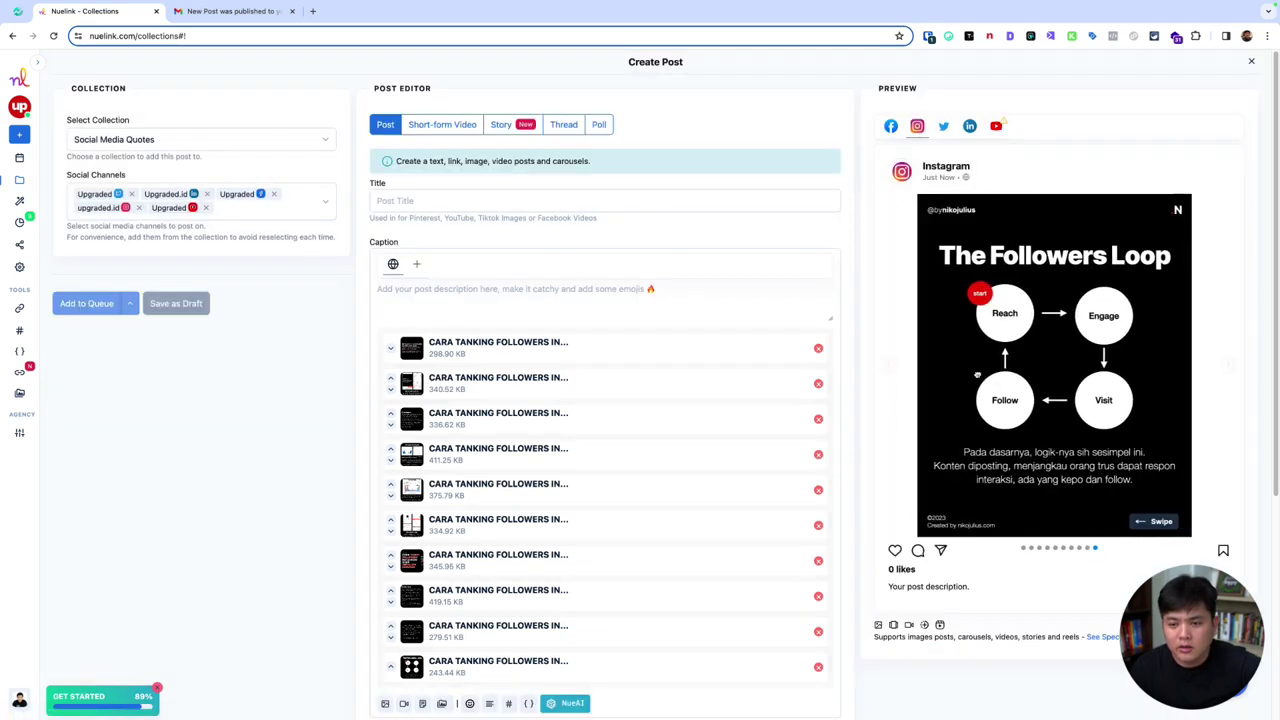
click(885, 364)
click(889, 127)
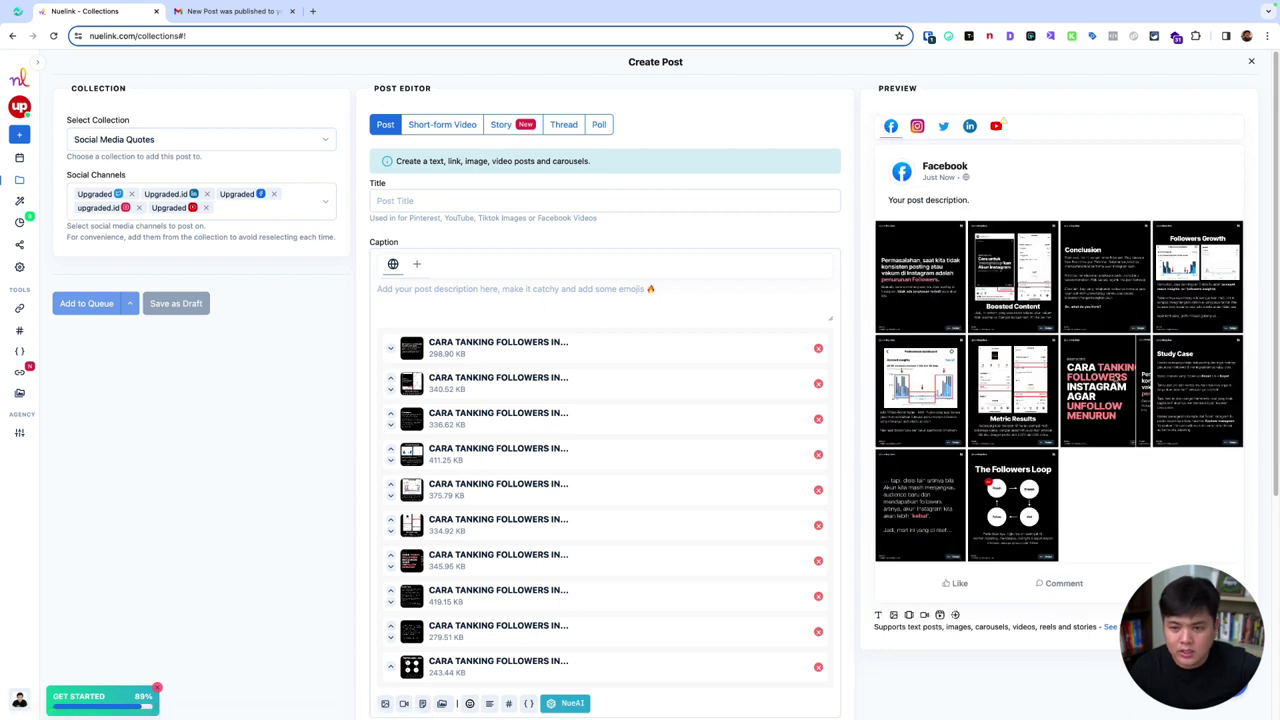
Step: Compare the post's Twitter, LinkedIn, Instagram, Facebook and YouTube previews and look over the additional options below the caption
click(944, 128)
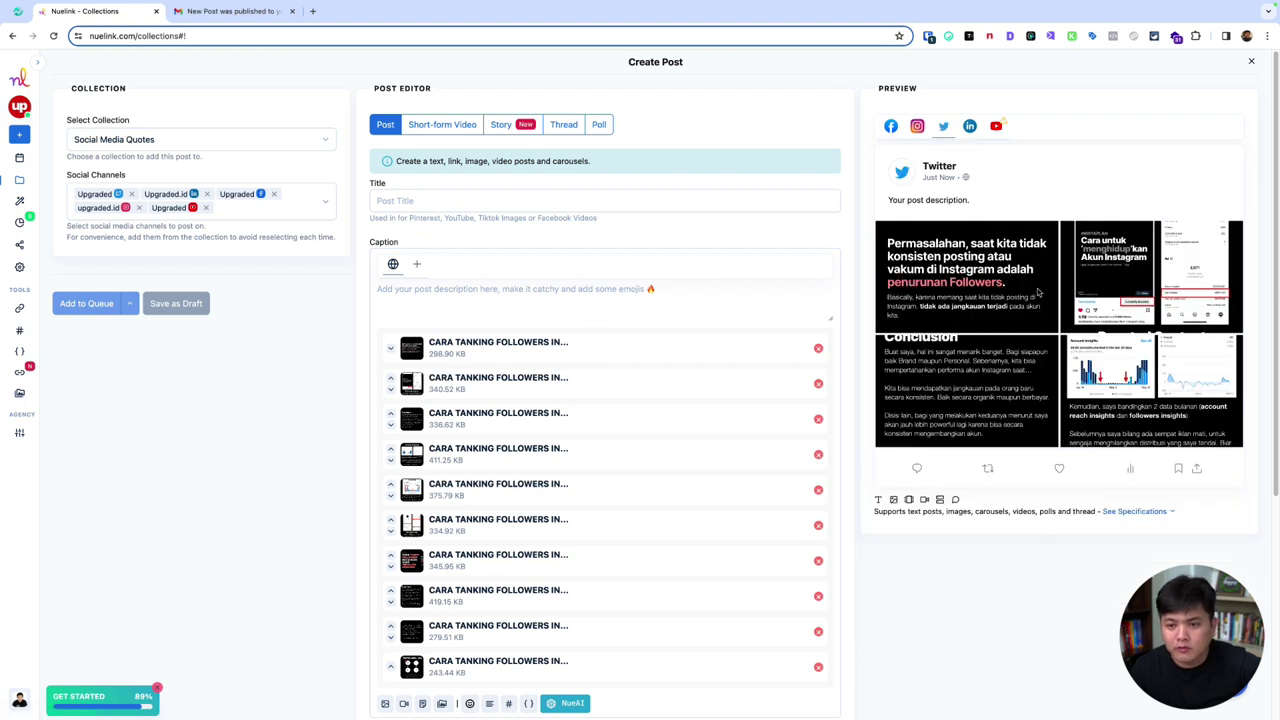
click(967, 128)
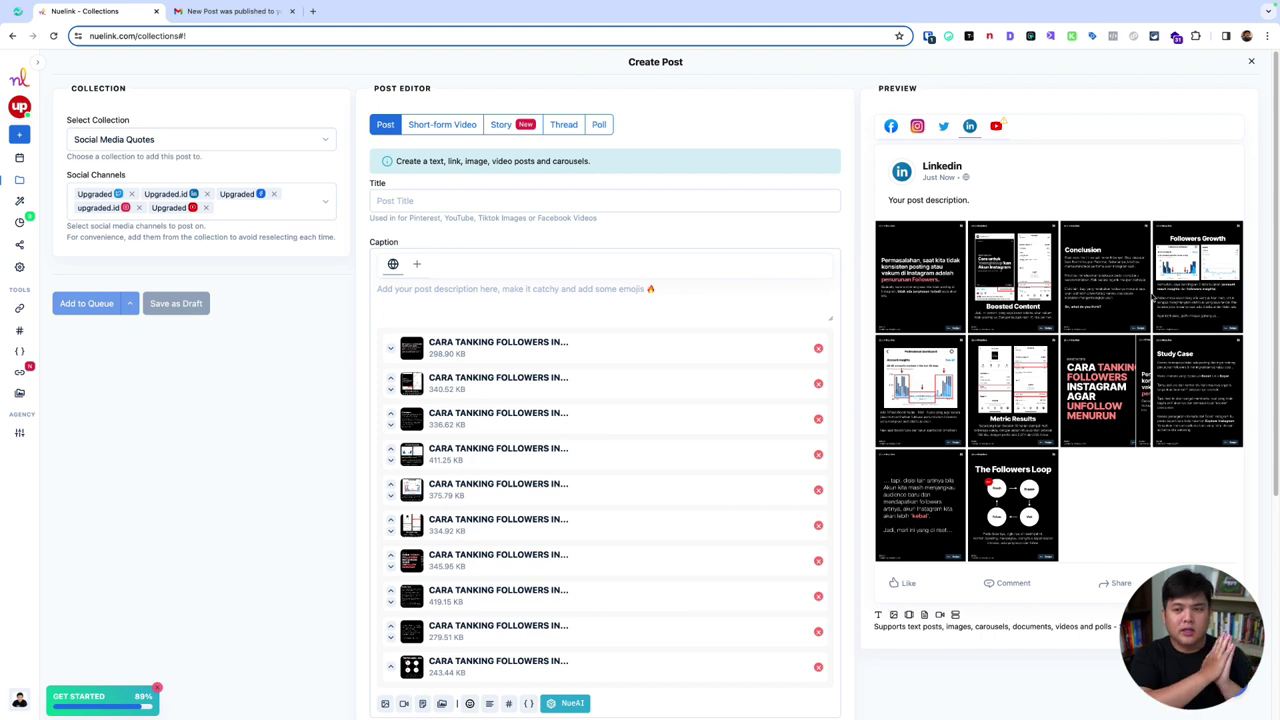
click(917, 127)
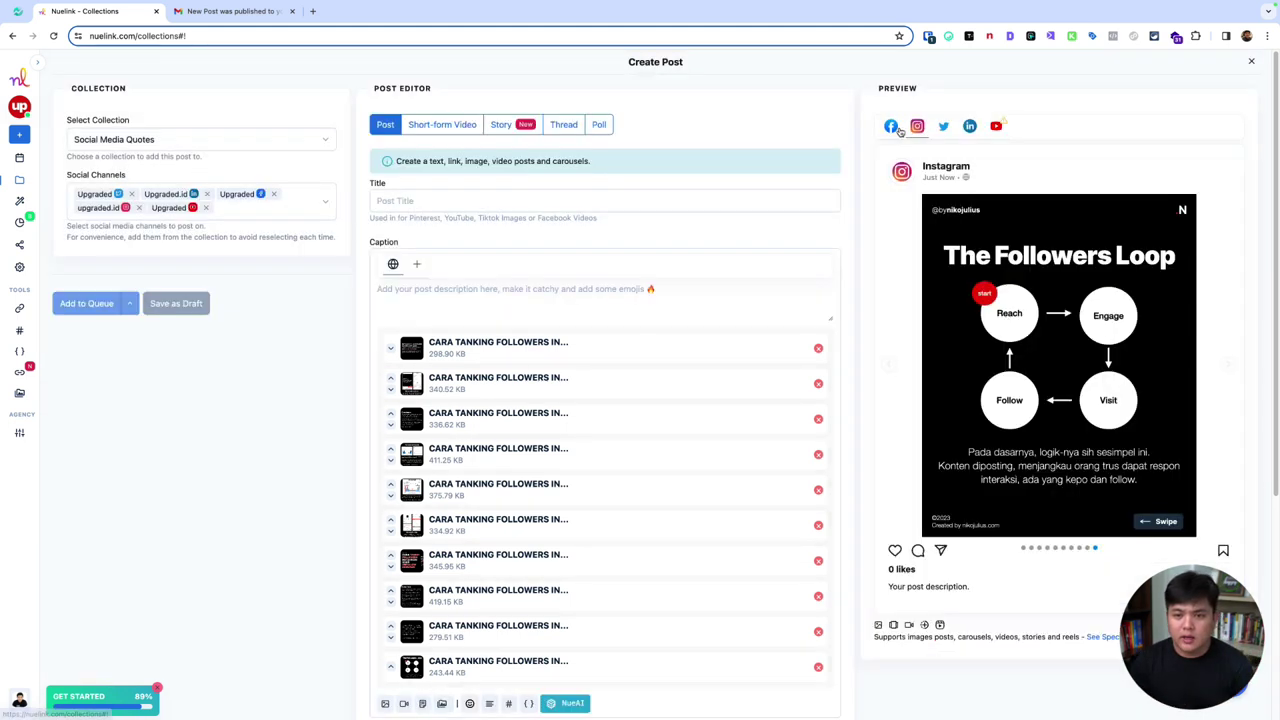
click(891, 127)
click(995, 127)
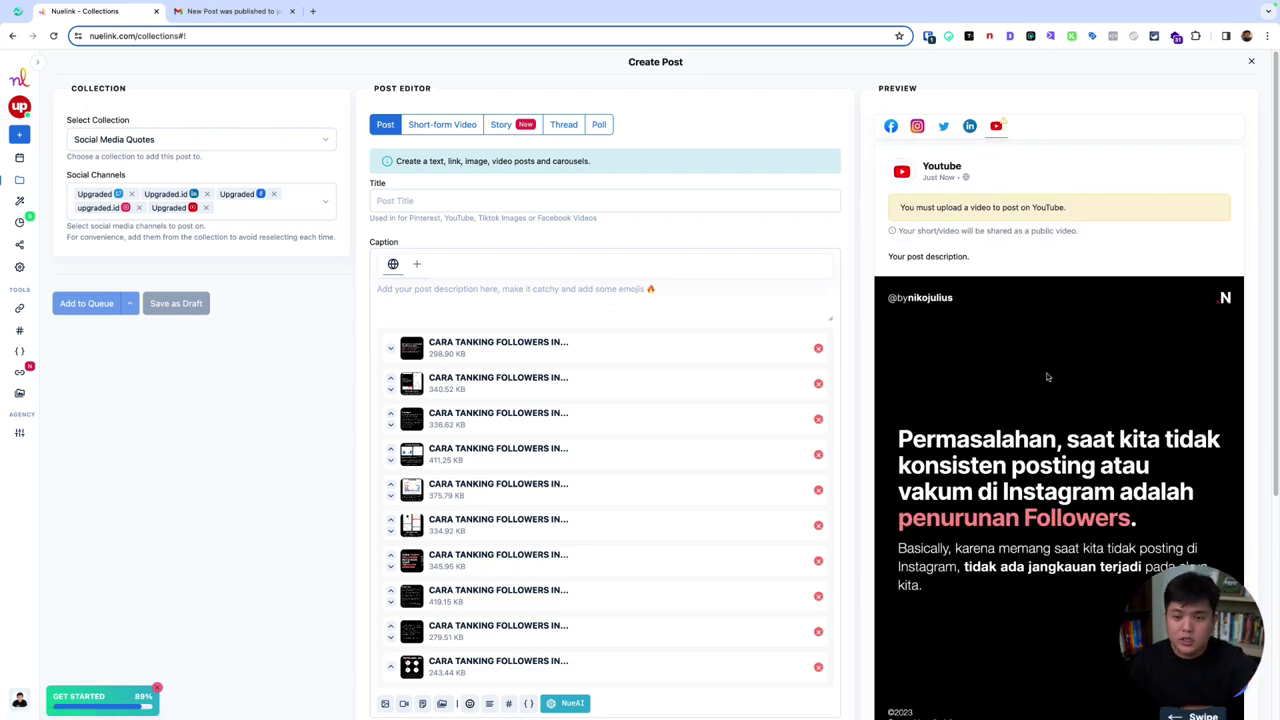
scroll(1048, 377, down, 3)
scroll(988, 262, down, 1)
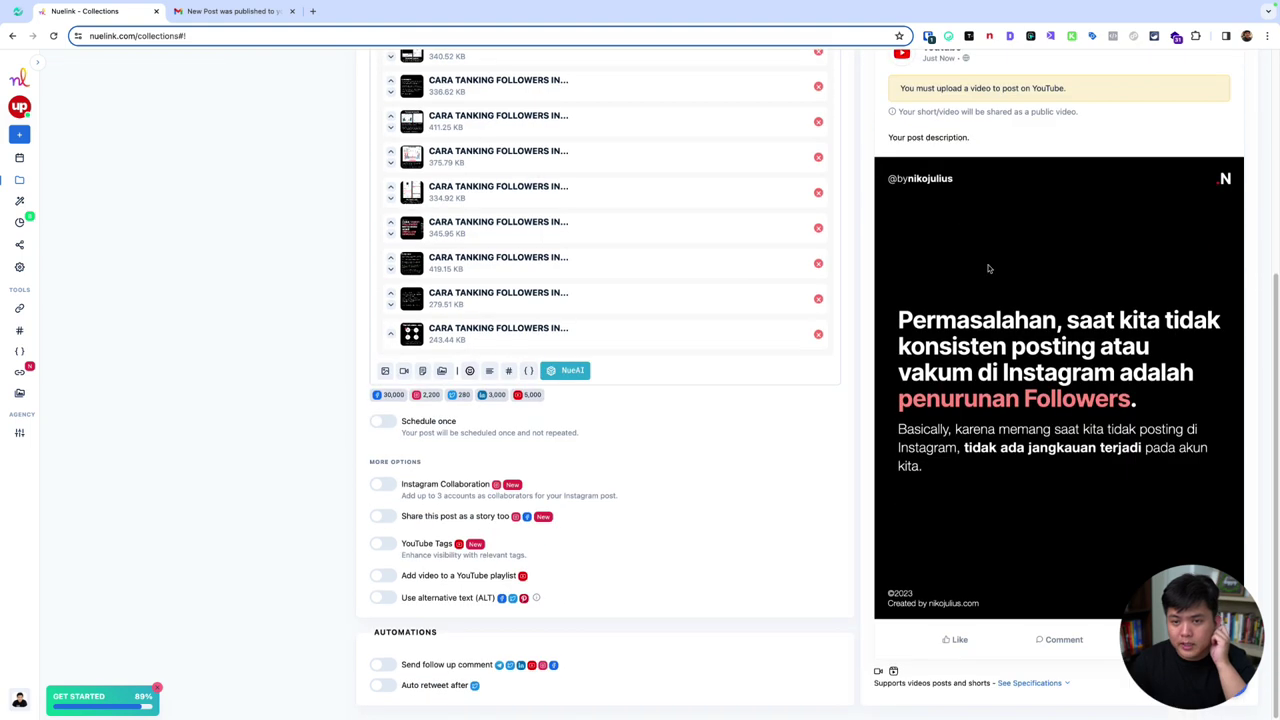
Step: Move the second attached image up to first place and check the new order in the Facebook preview
scroll(990, 510, up, 3)
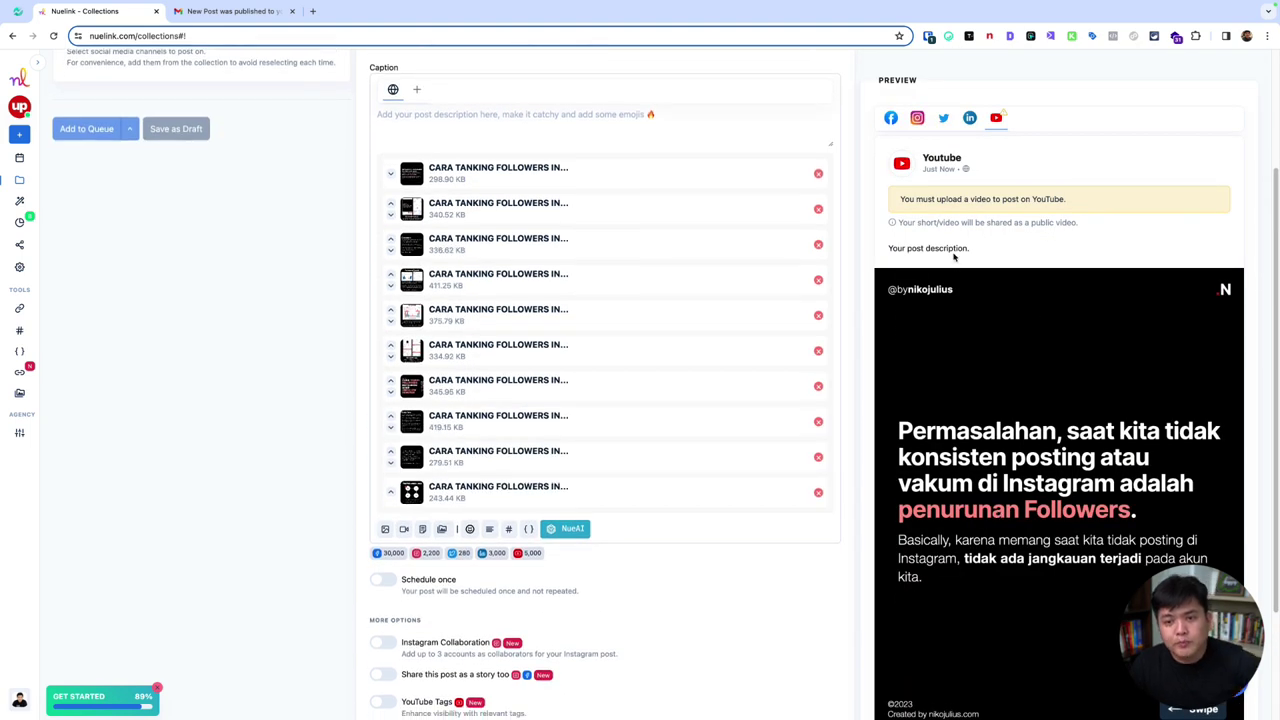
scroll(586, 266, up, 1)
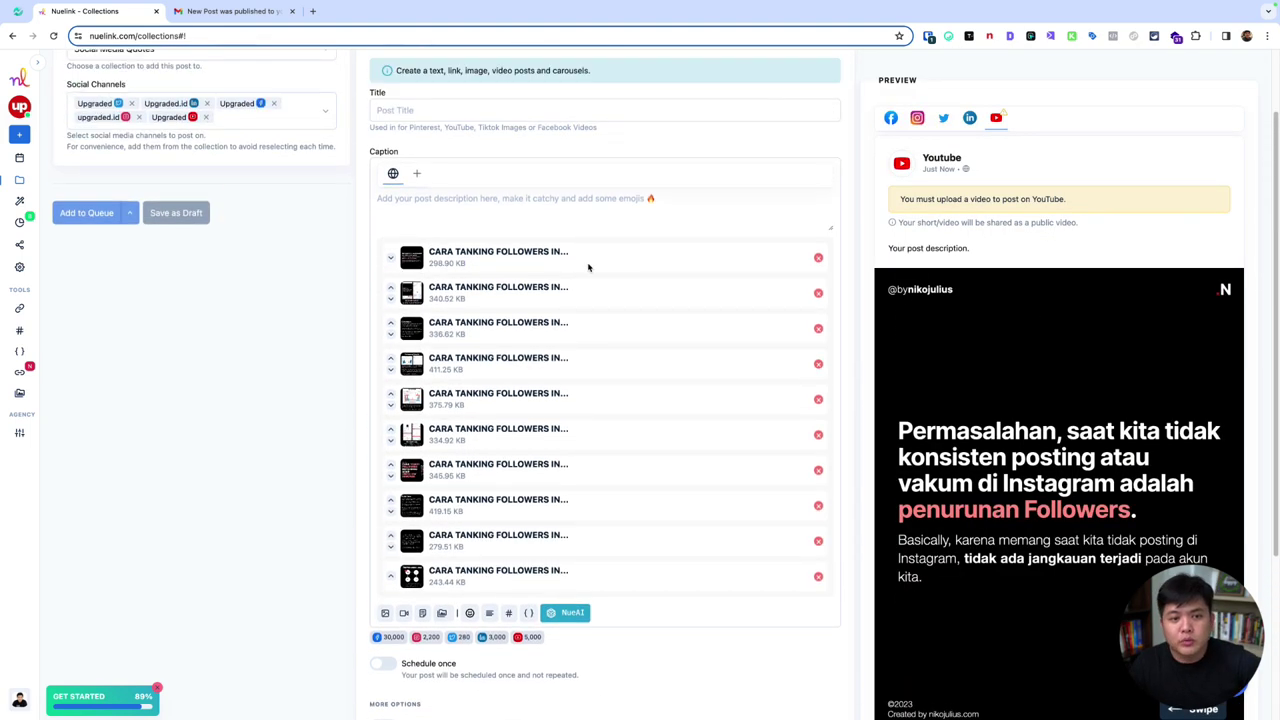
click(391, 290)
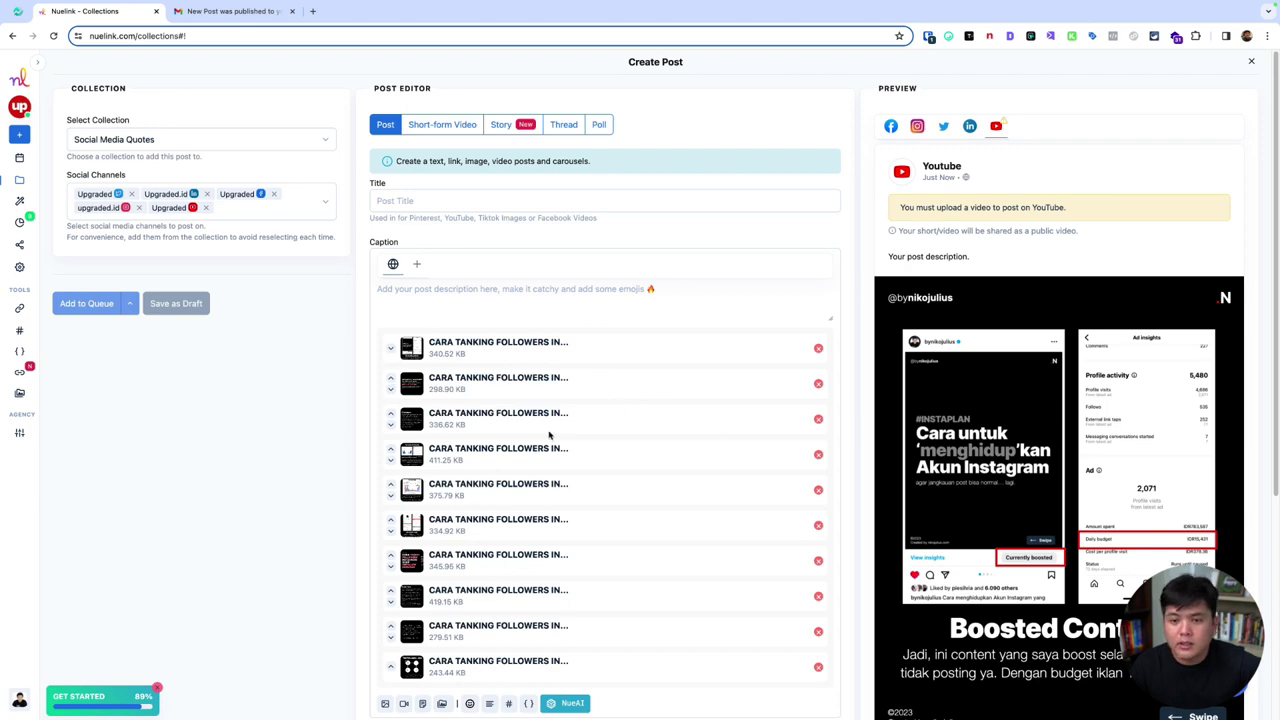
scroll(550, 436, down, 2)
click(892, 119)
scroll(600, 200, up, 2)
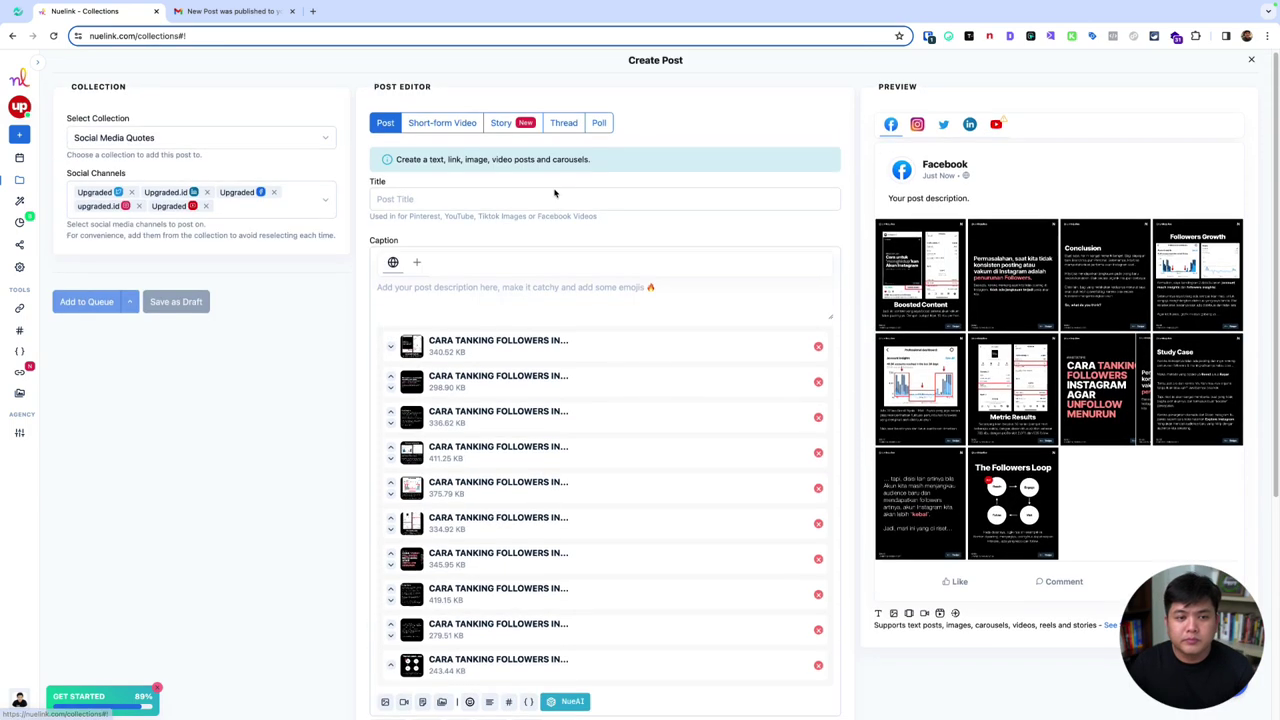
Step: Remove the last attached image, "The Followers Loop", from the post
scroll(500, 337, down, 2)
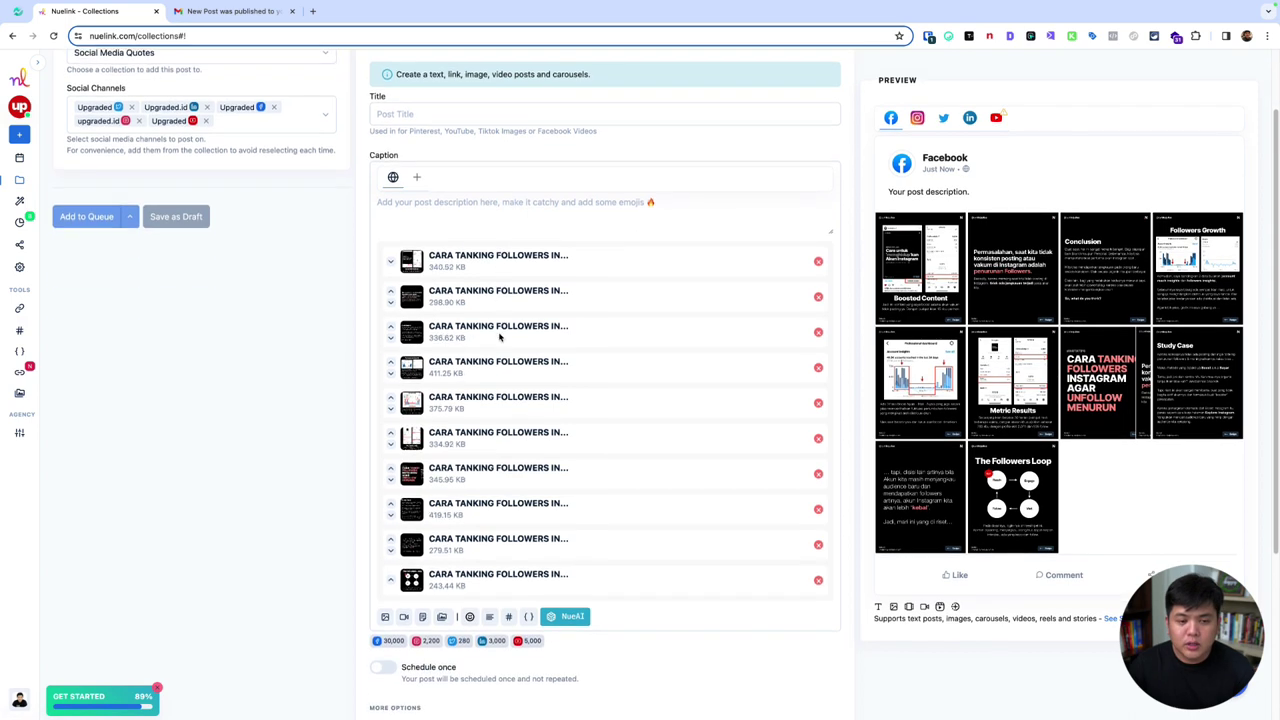
click(818, 580)
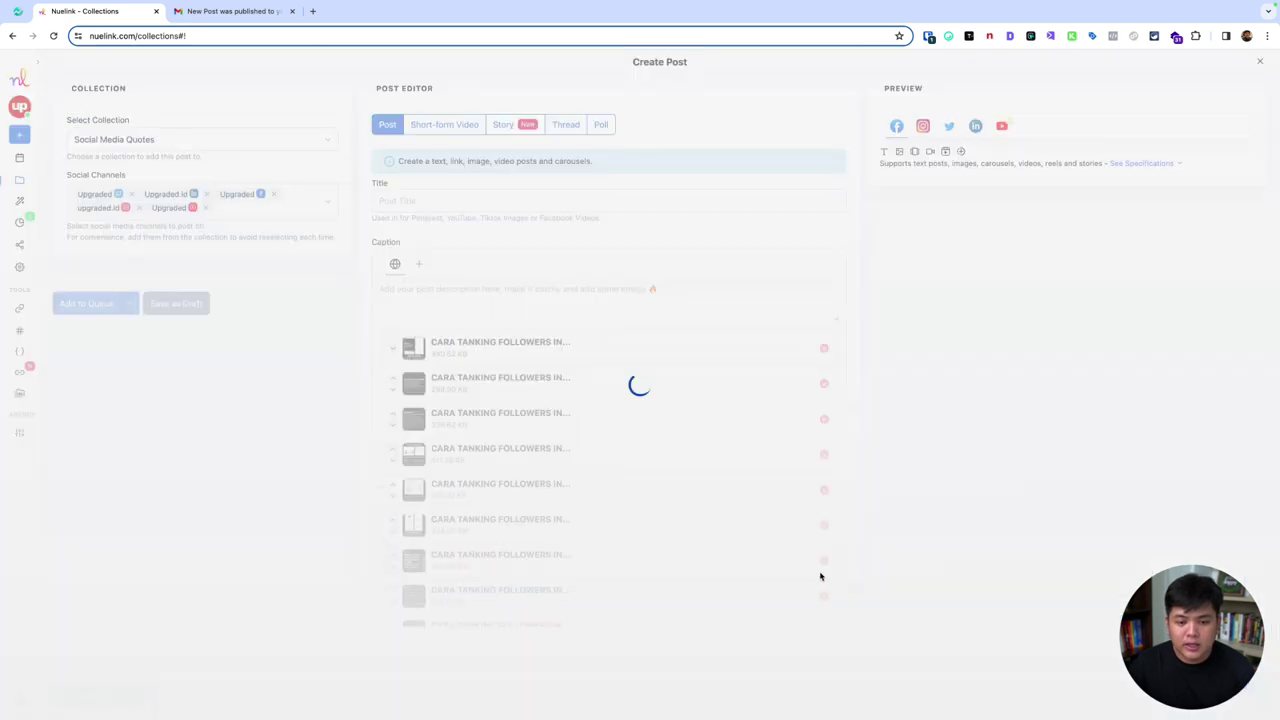
Step: Remove attached images from the end of the post's list until only the first three remain
click(820, 600)
click(821, 568)
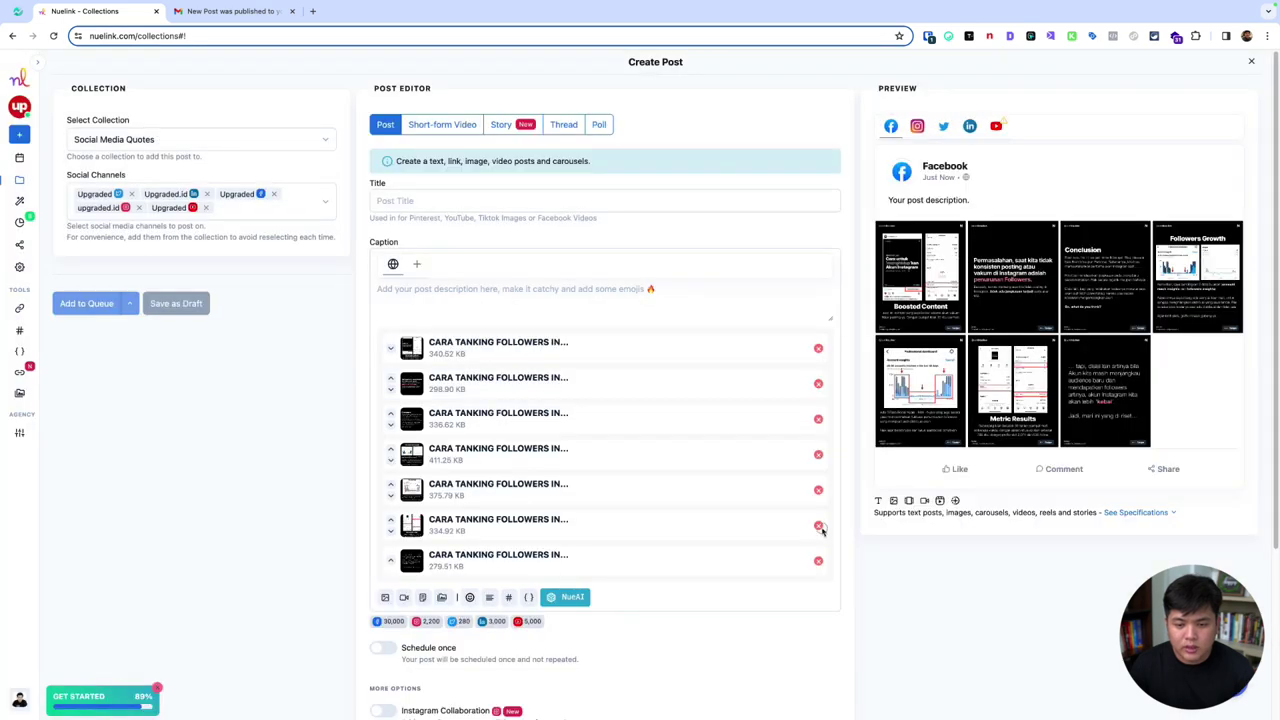
click(820, 528)
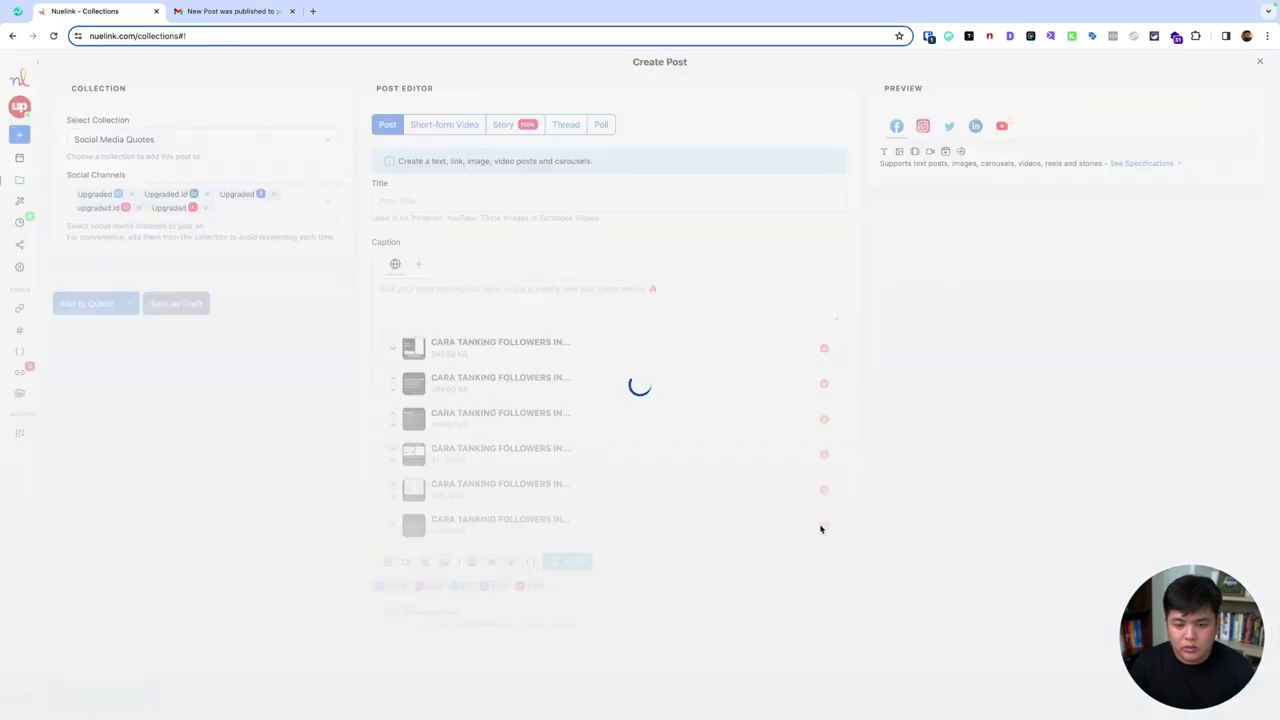
click(820, 528)
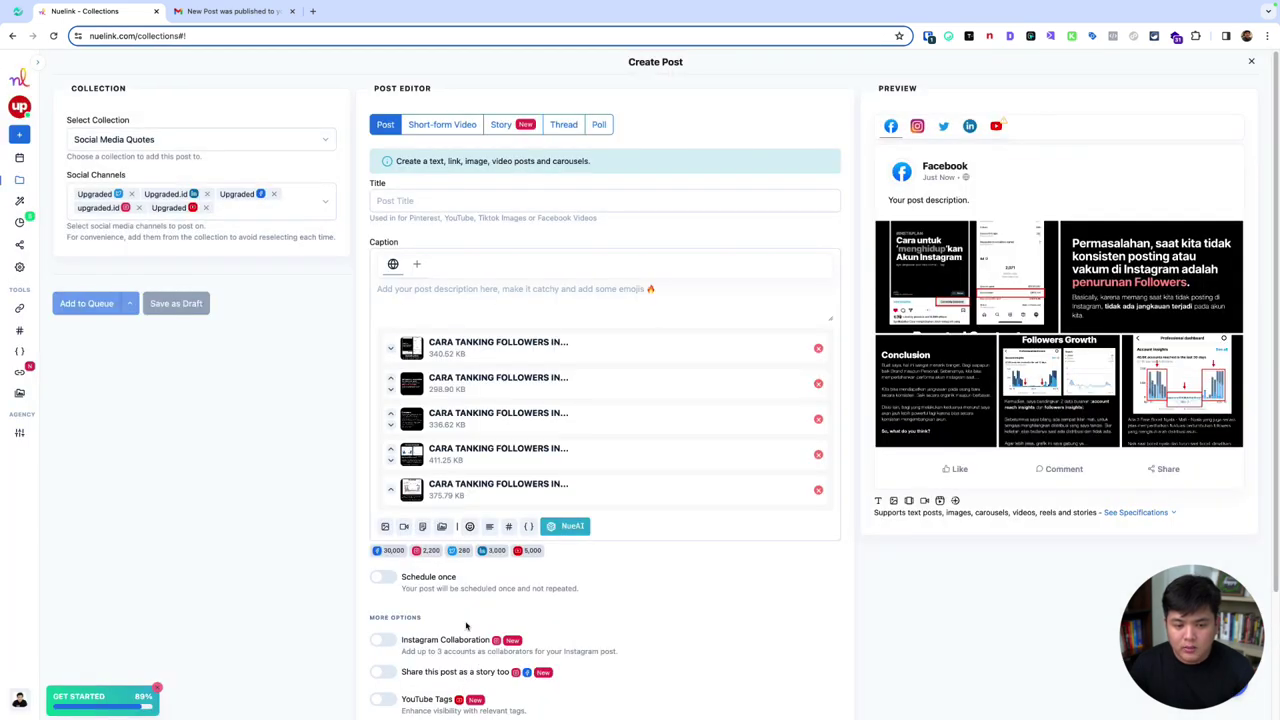
click(820, 487)
click(823, 455)
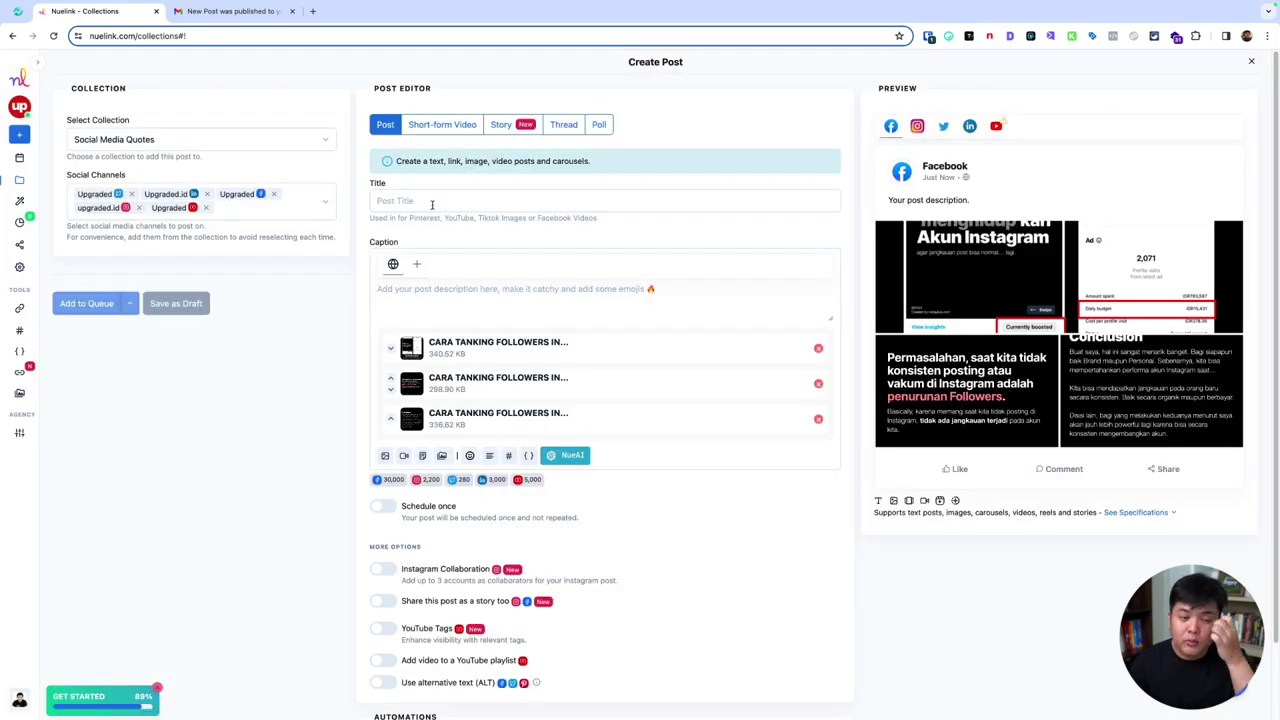
Step: Review which channels use the title field and enter "Title" as the post title
click(432, 202)
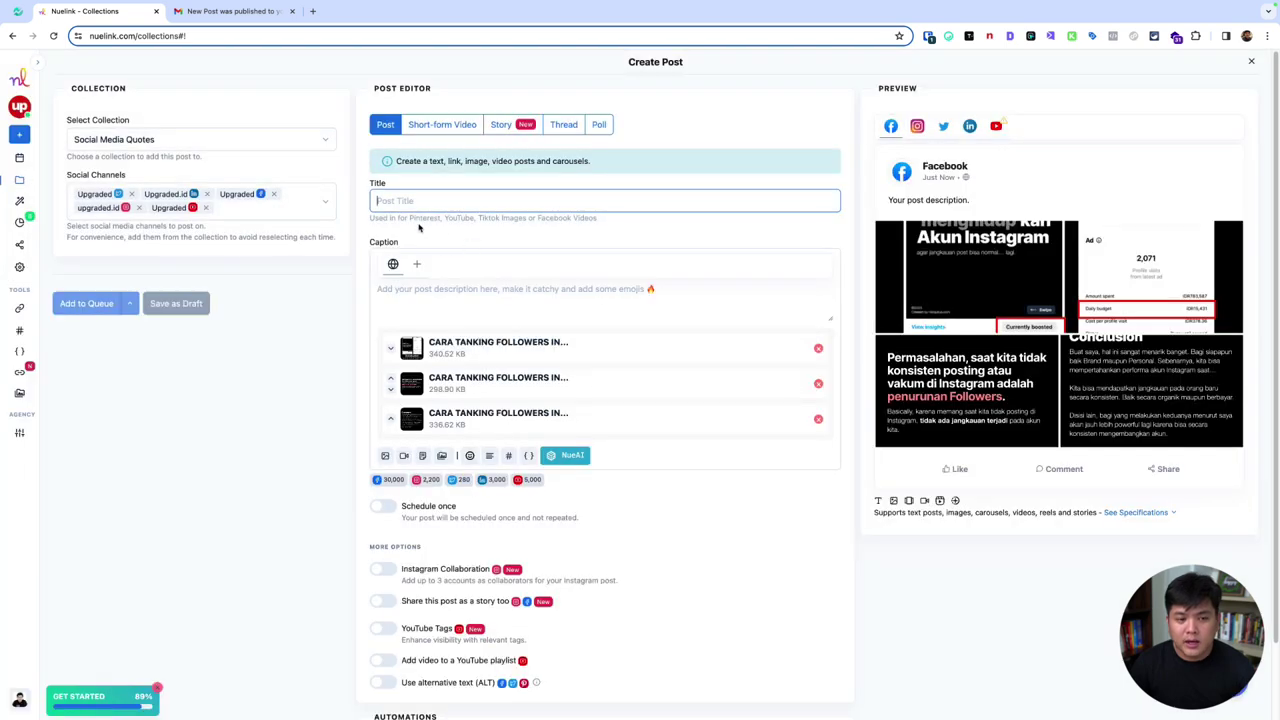
double_click(424, 217)
double_click(459, 217)
double_click(512, 218)
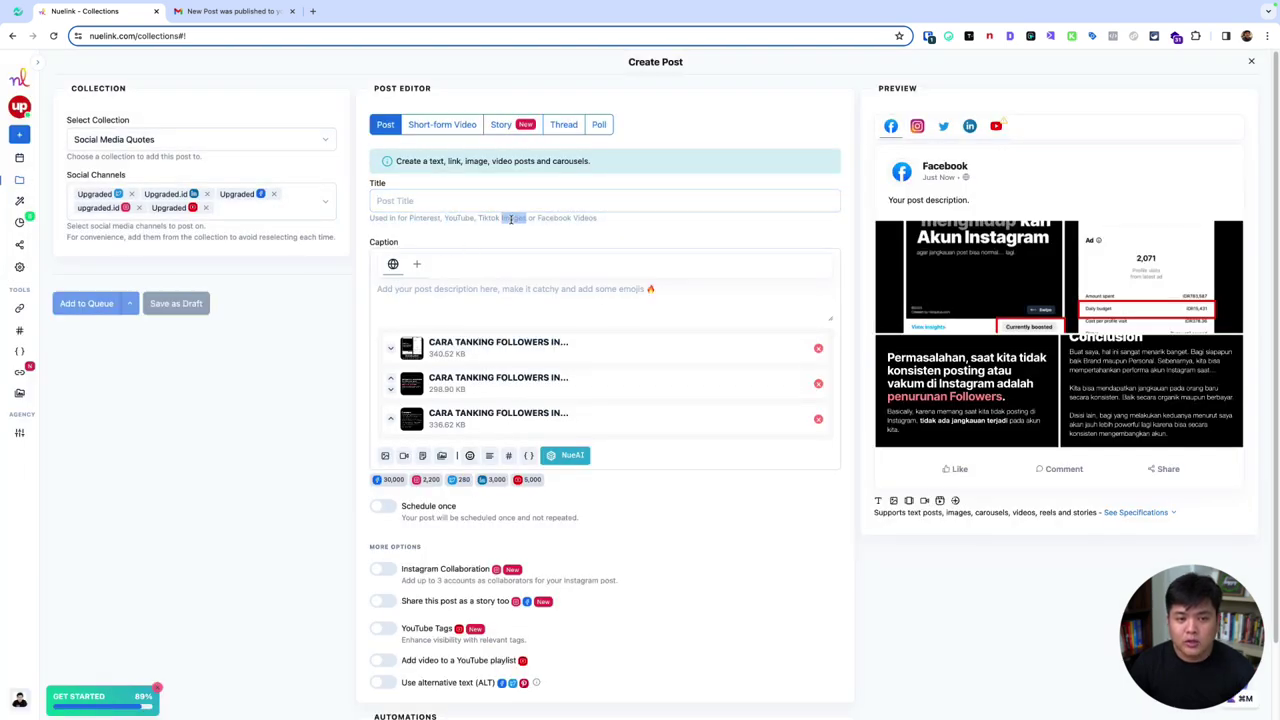
click(547, 218)
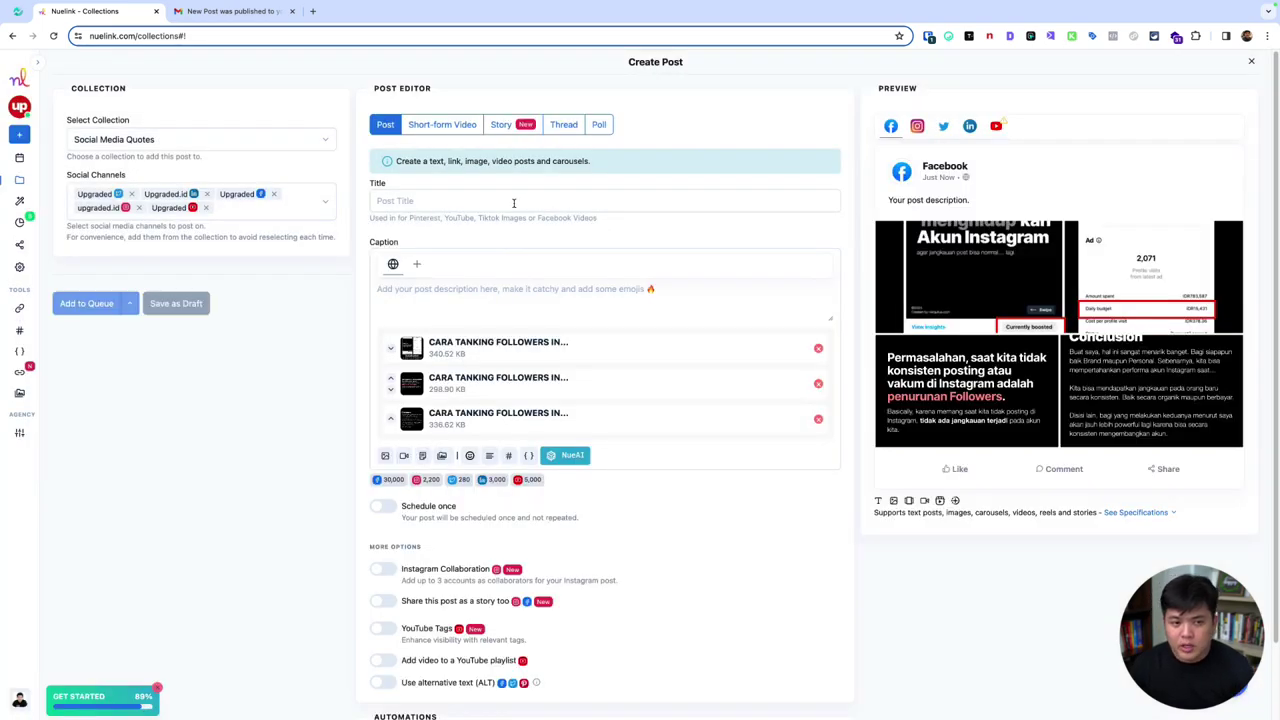
click(500, 202)
text(Title)
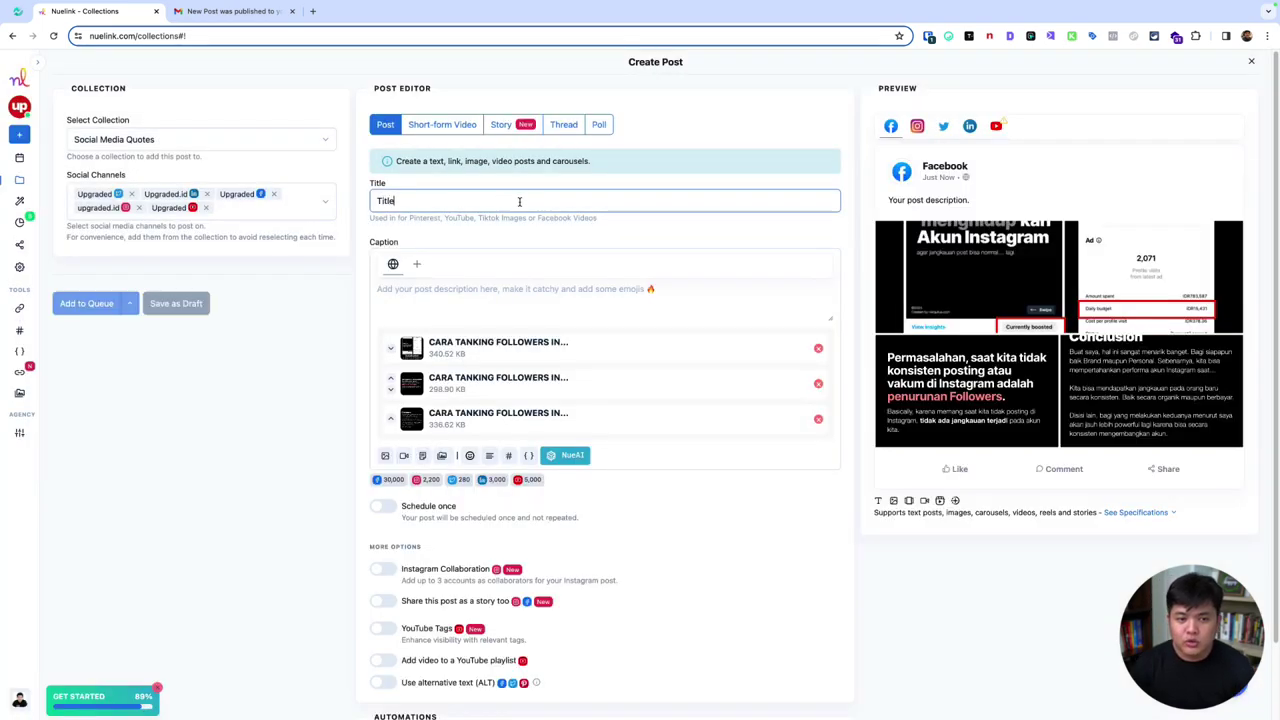
click(620, 240)
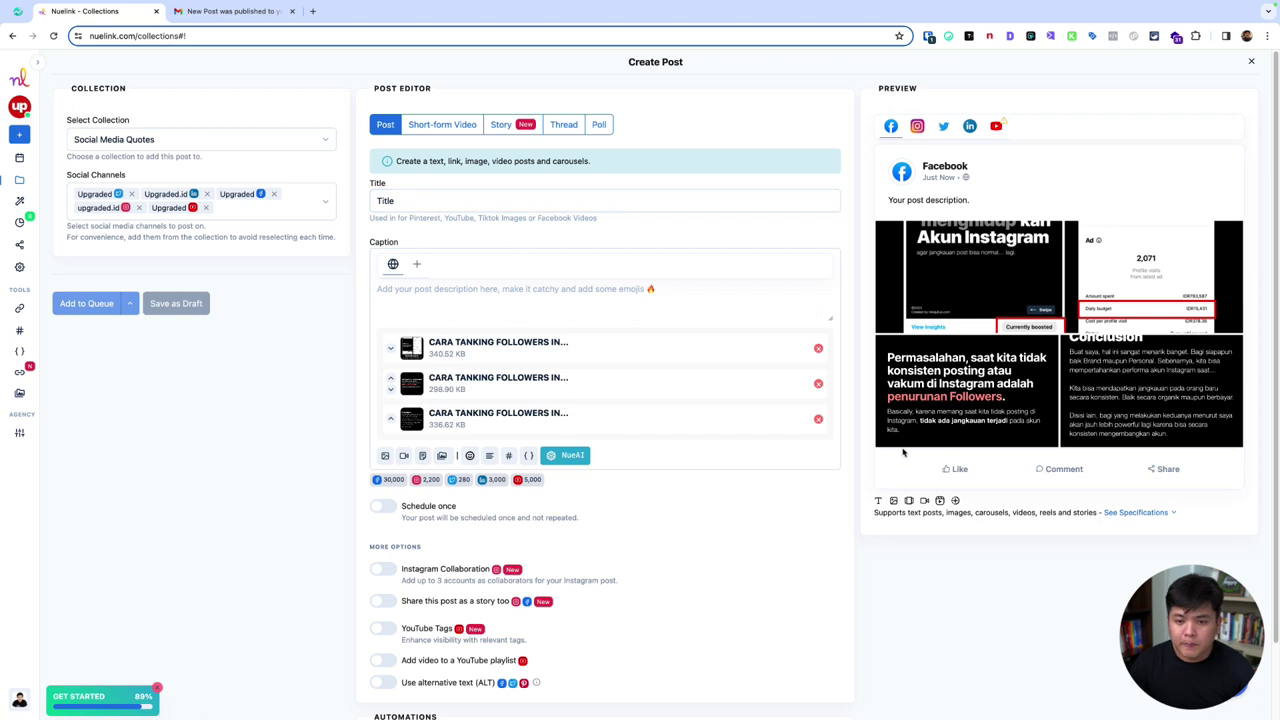
Step: Check the title in the YouTube preview, return to the Facebook preview and clear the post title
click(996, 126)
drag(888, 256, 922, 257)
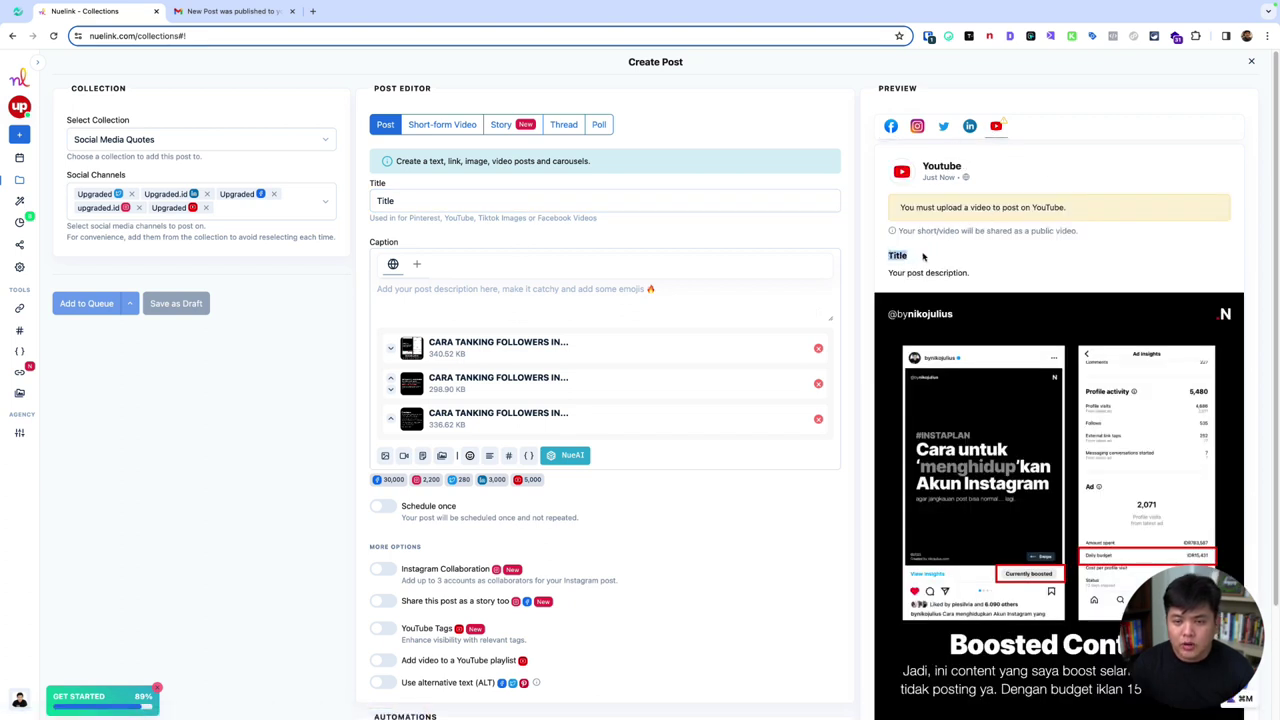
click(923, 256)
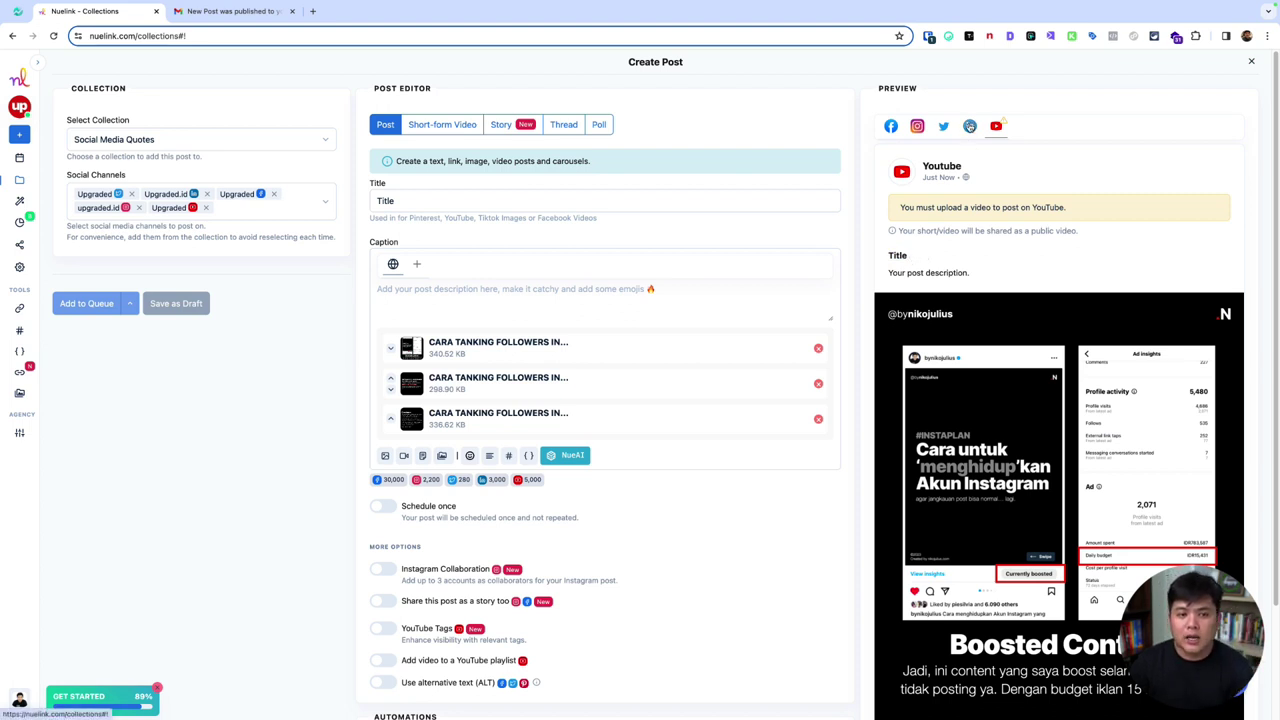
click(890, 126)
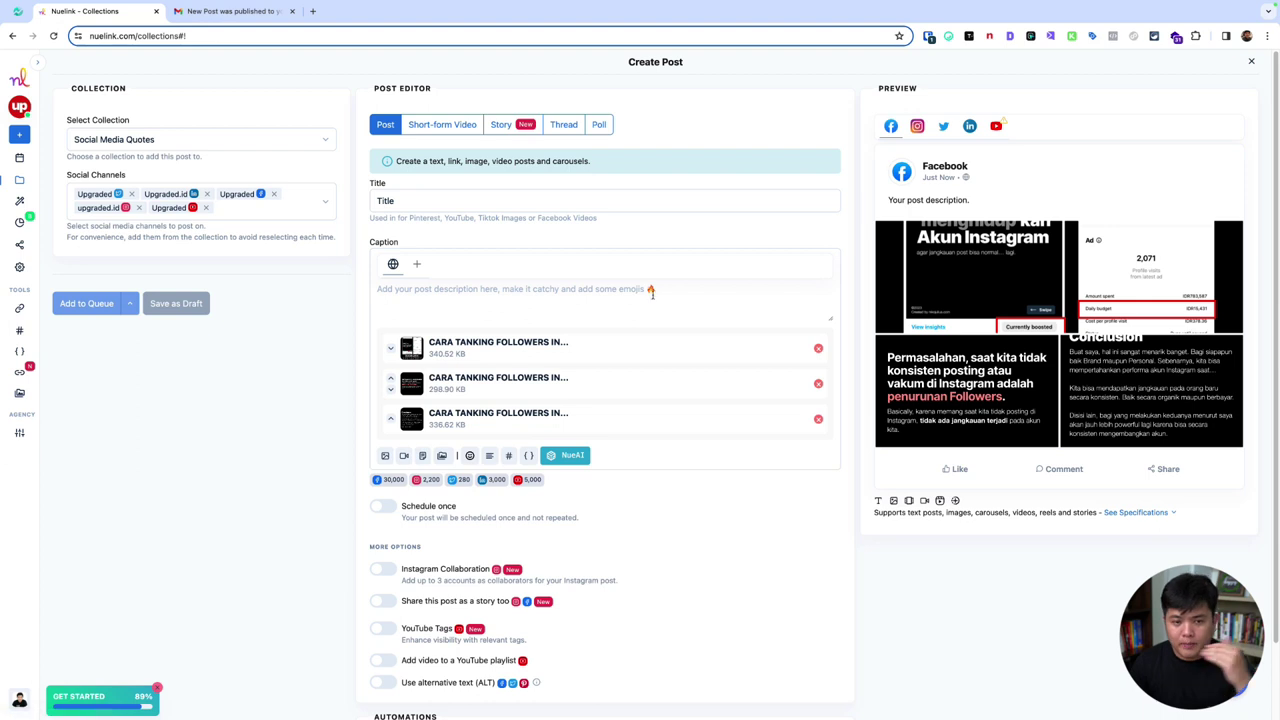
triple_click(462, 199)
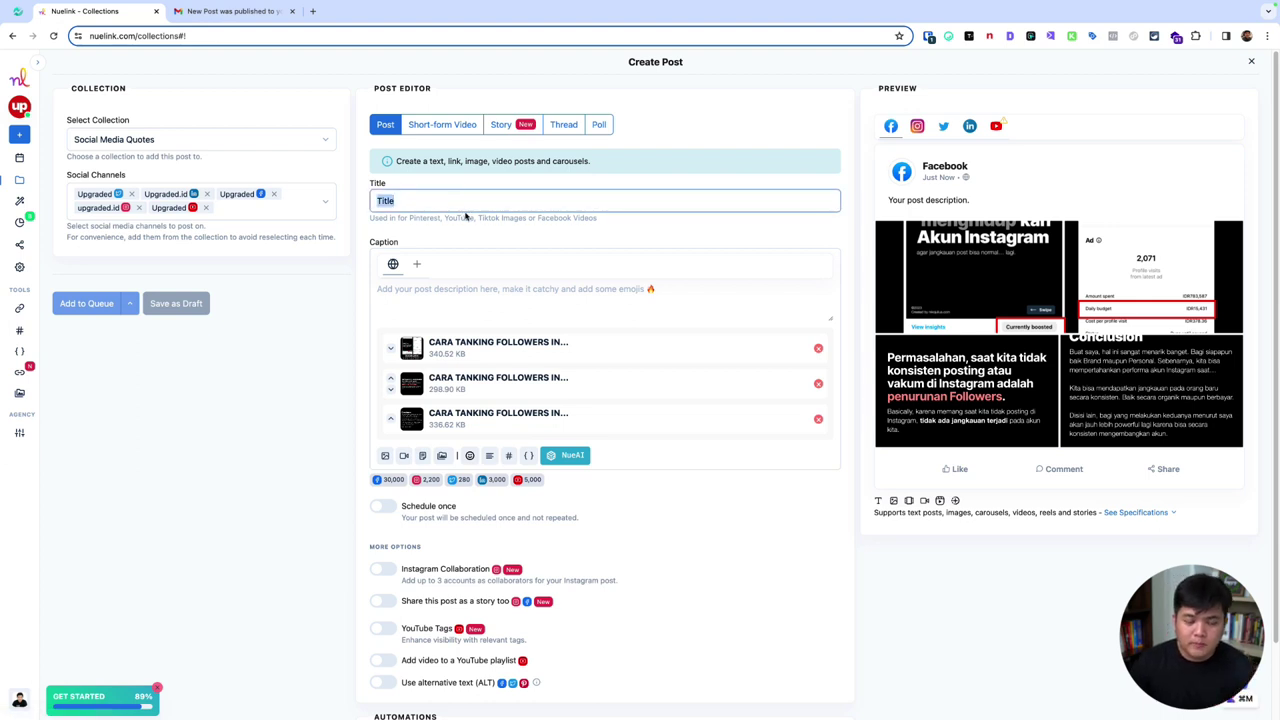
key(BackSpace)
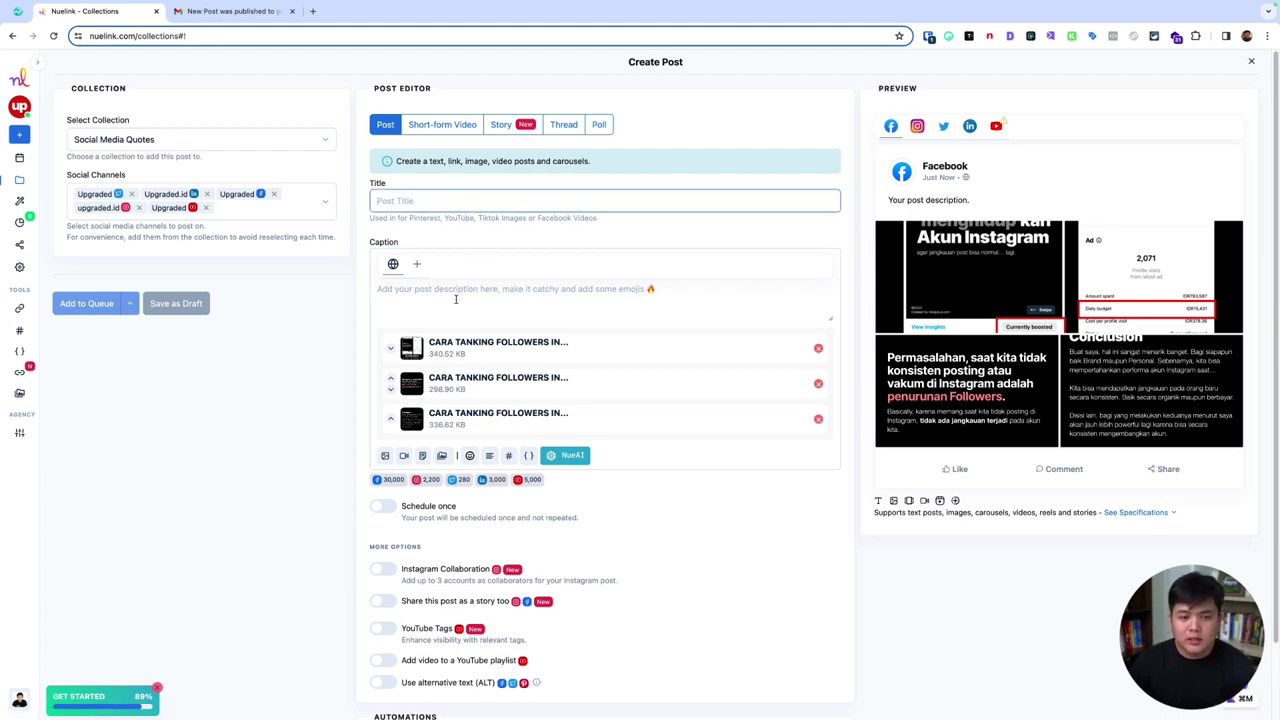
Step: Look over the NueAI assistant's remaining credits and options, and try its Prompt option with the caption empty
click(456, 296)
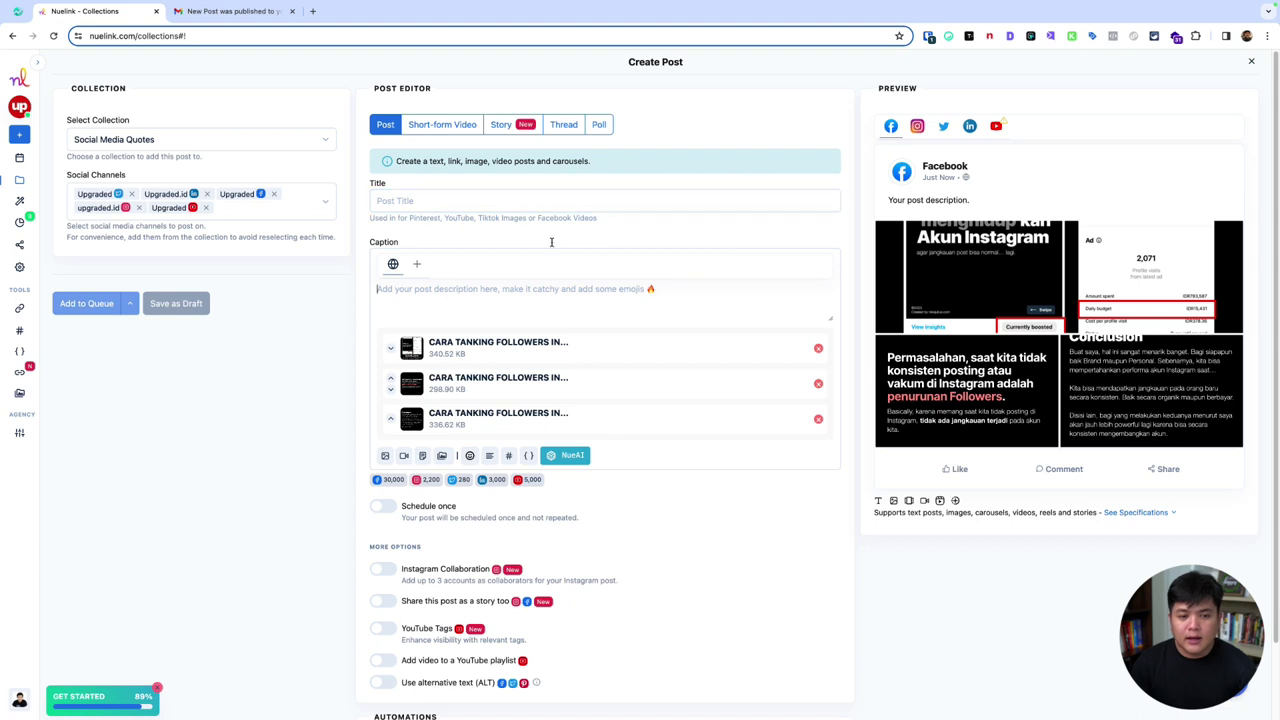
click(567, 458)
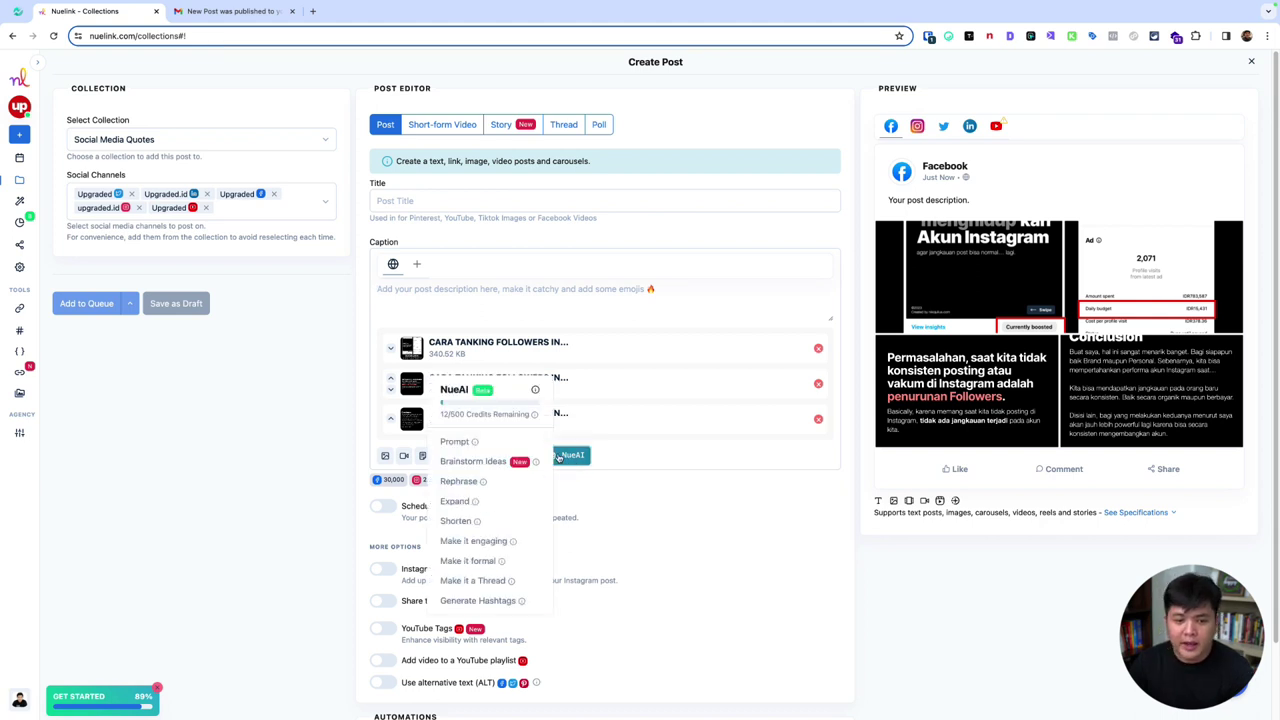
drag(447, 420, 520, 416)
click(515, 416)
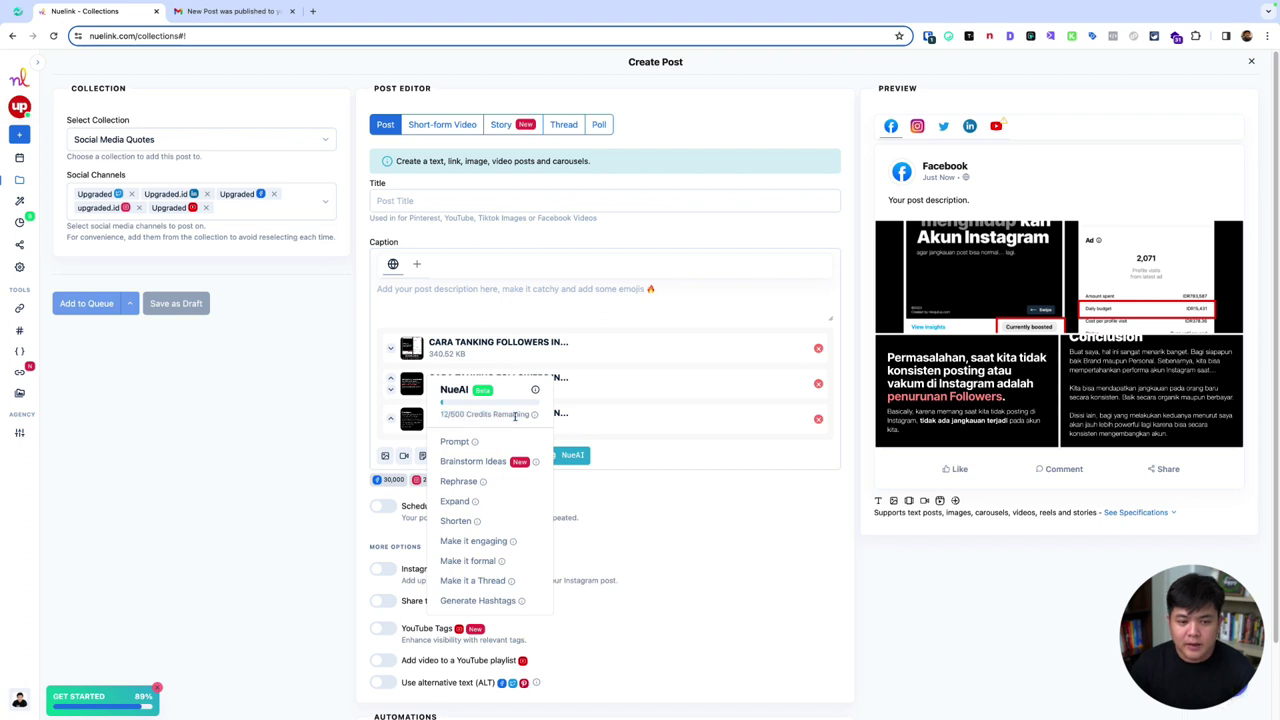
click(452, 443)
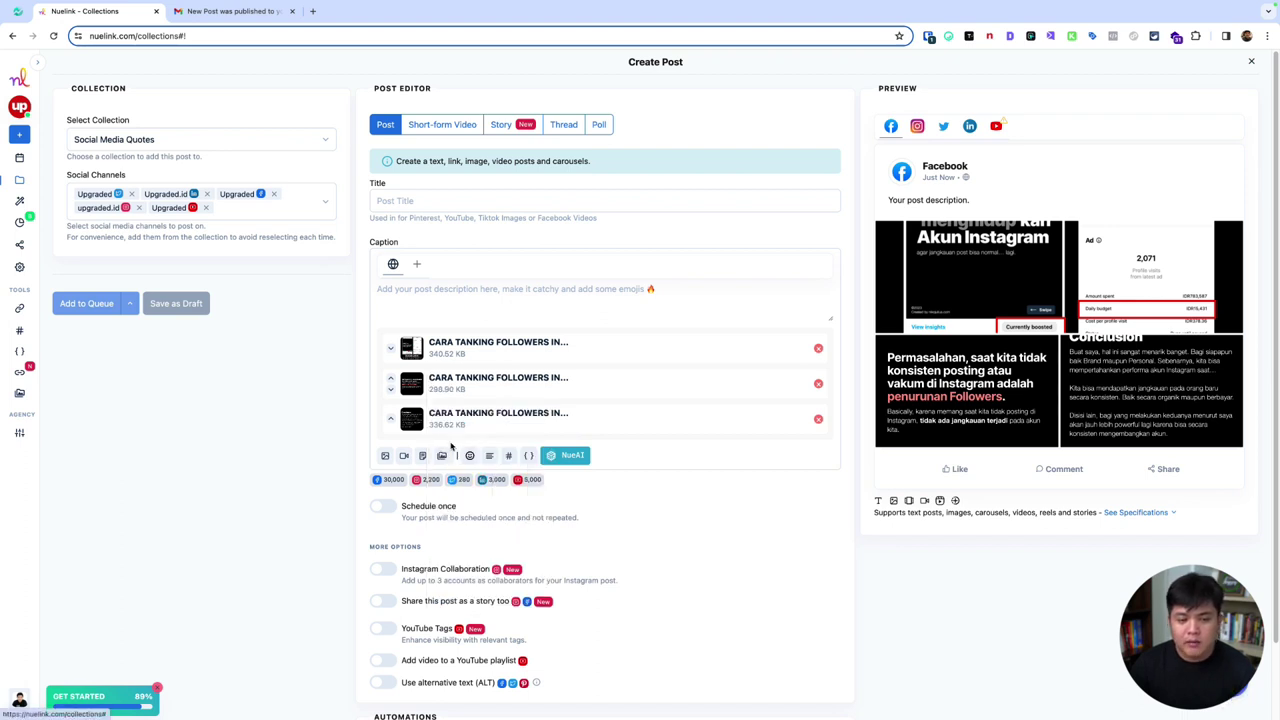
Step: Enter "Cara menghidupkan akun Instagram" as the caption and have NueAI generate text using it as a prompt
click(455, 309)
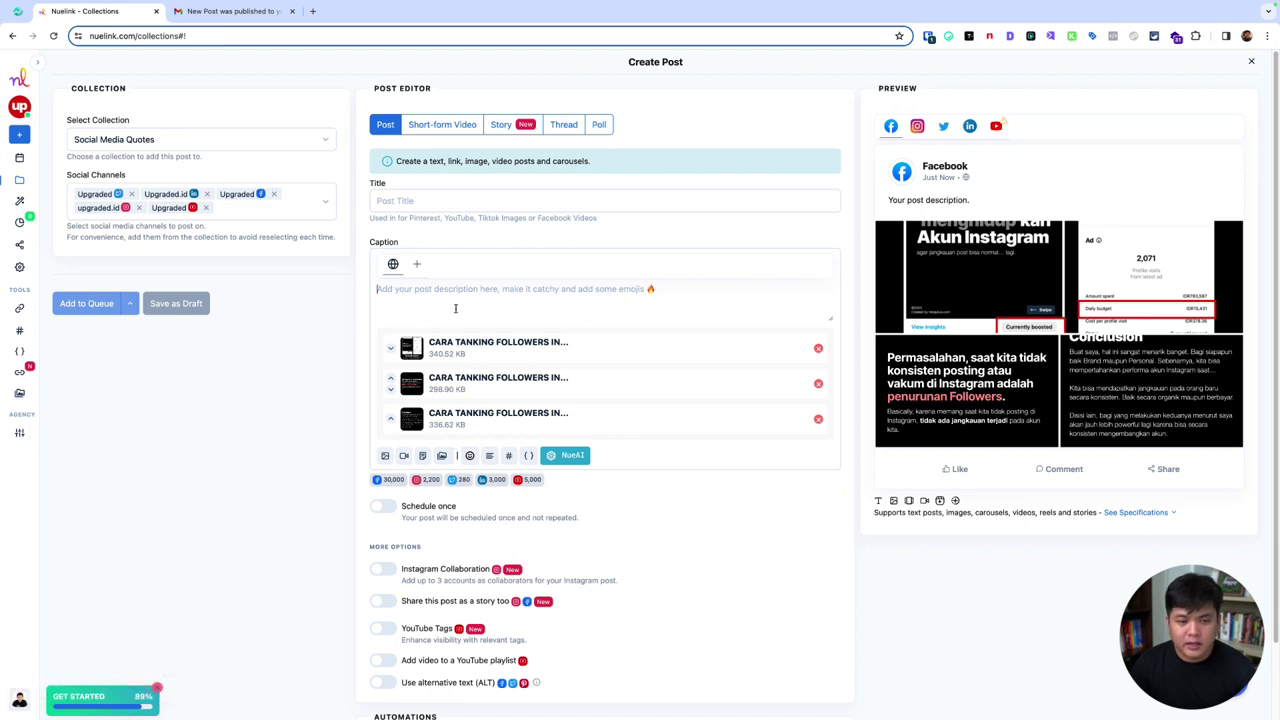
text(P)
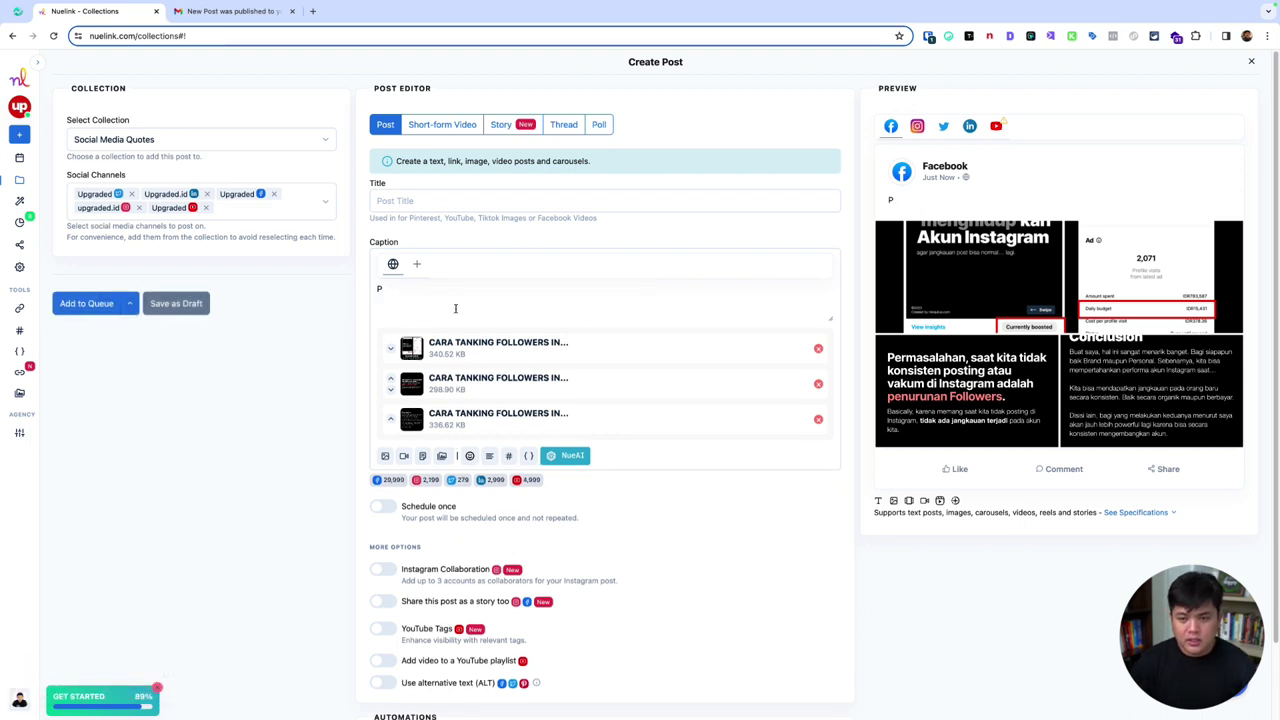
text(Cara men)
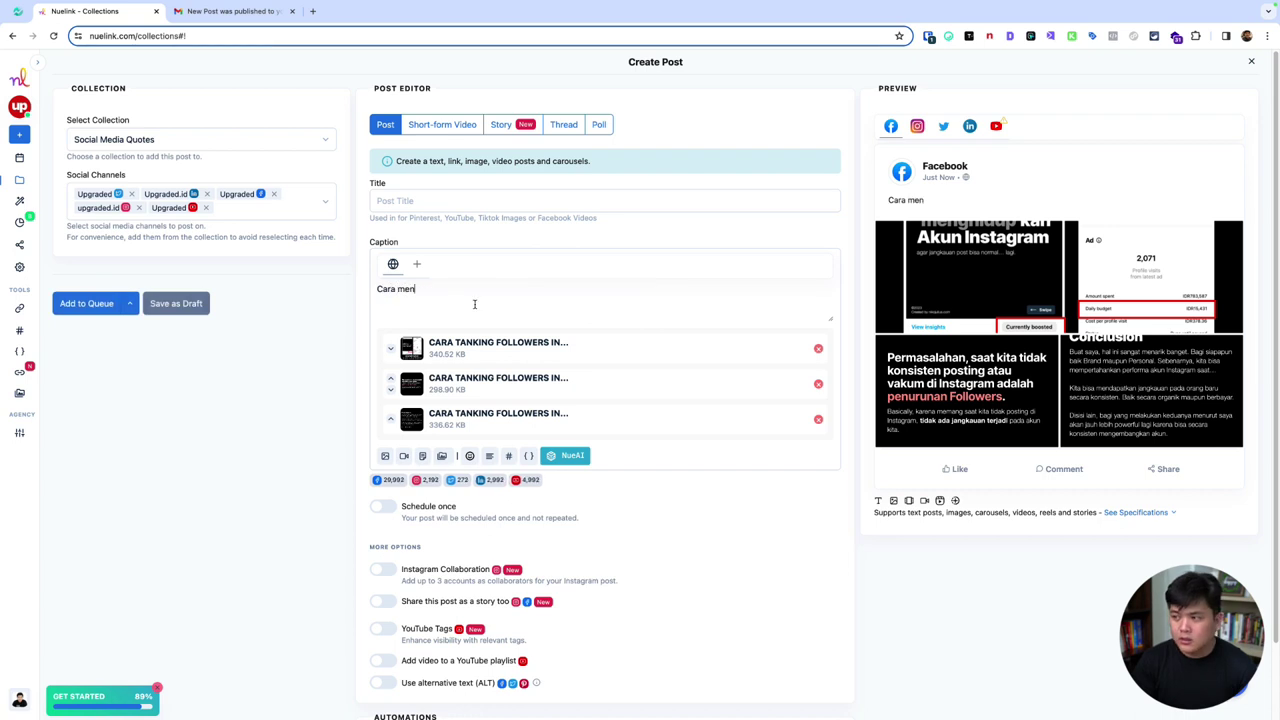
click(989, 127)
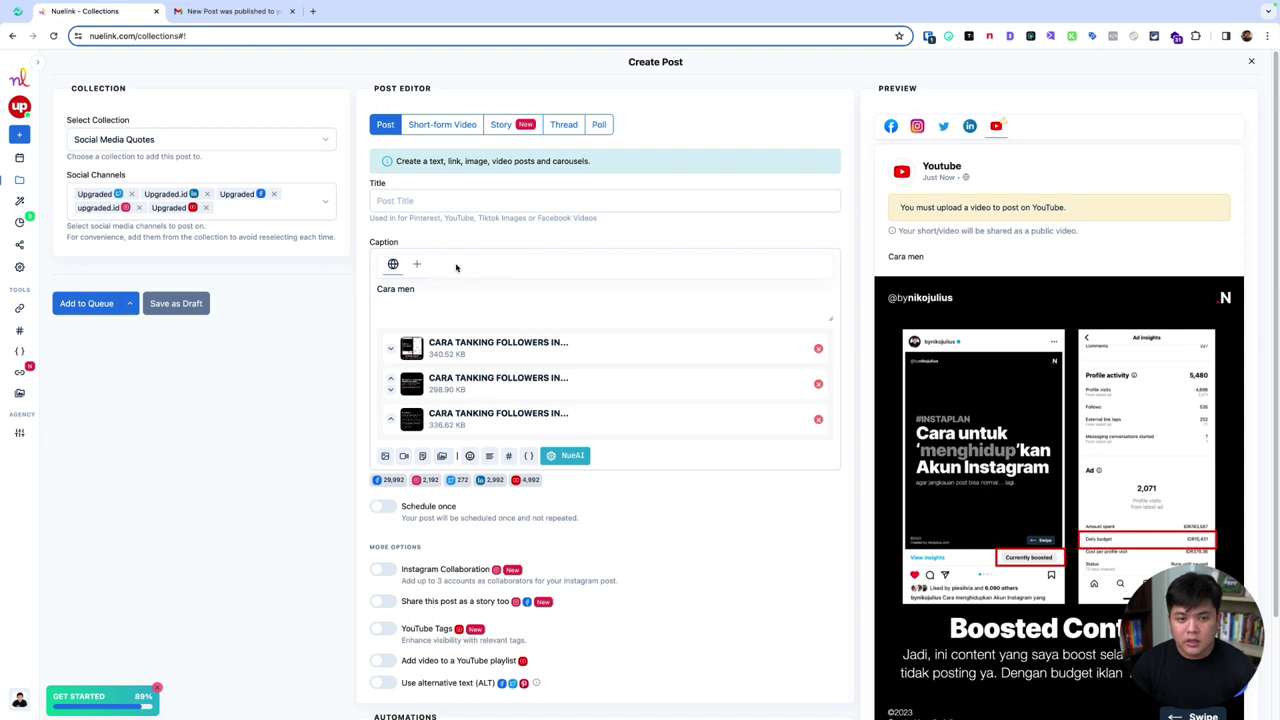
text(ghidupk)
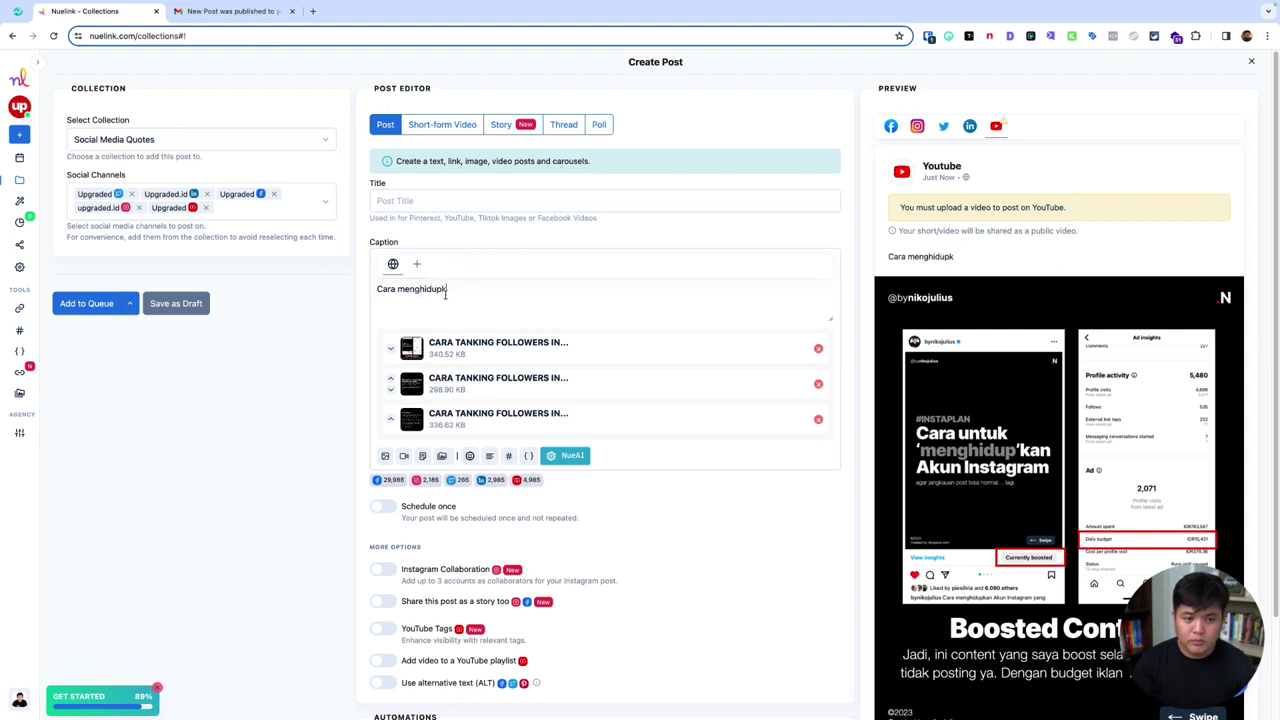
text(an akun Instagram)
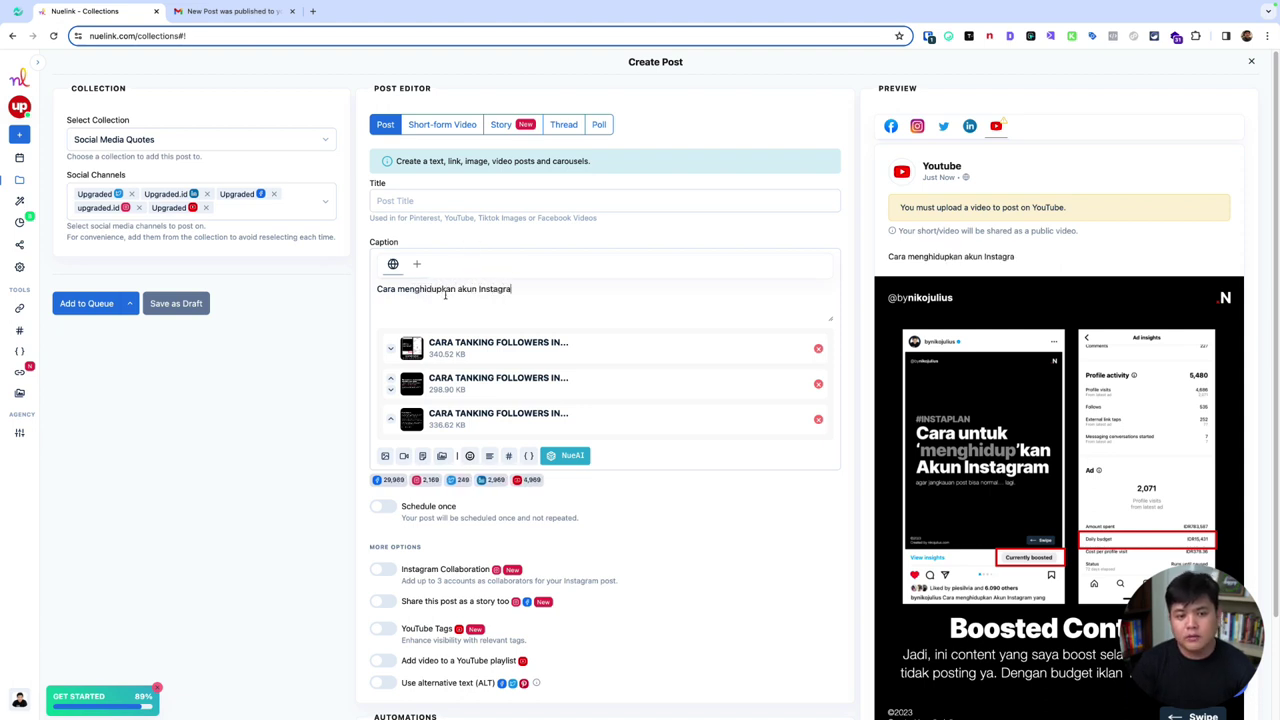
click(570, 452)
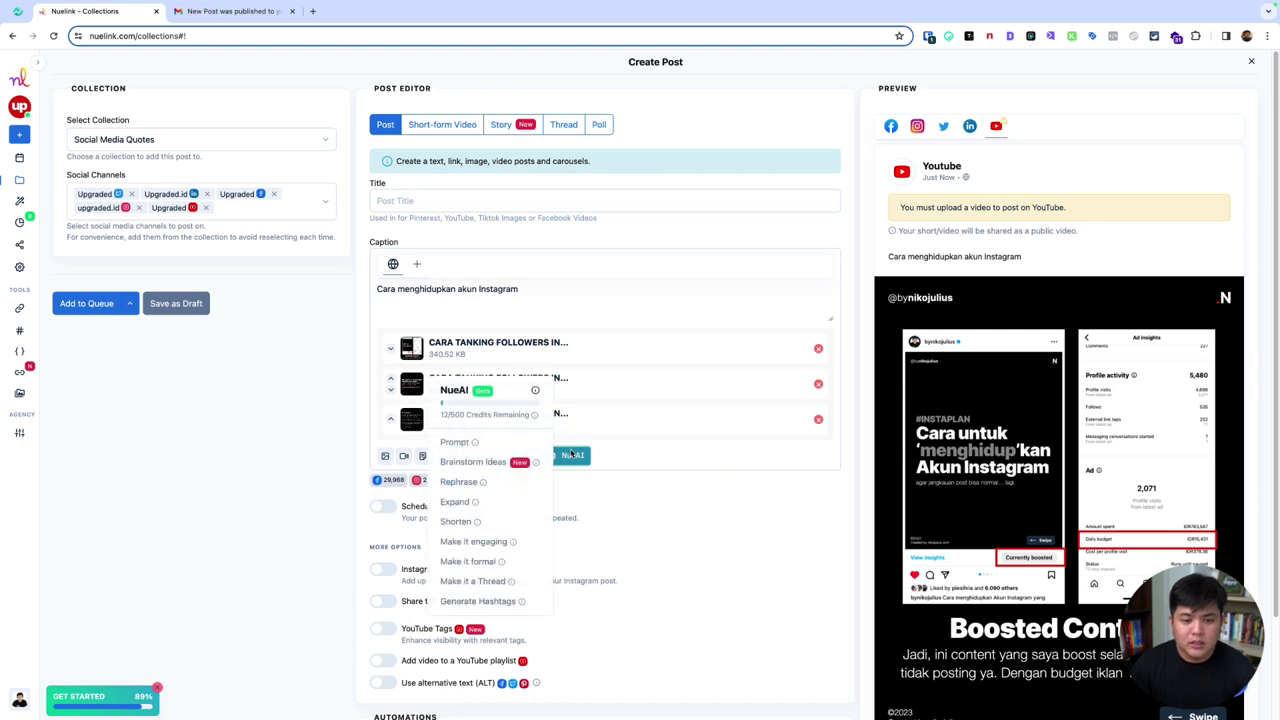
click(458, 440)
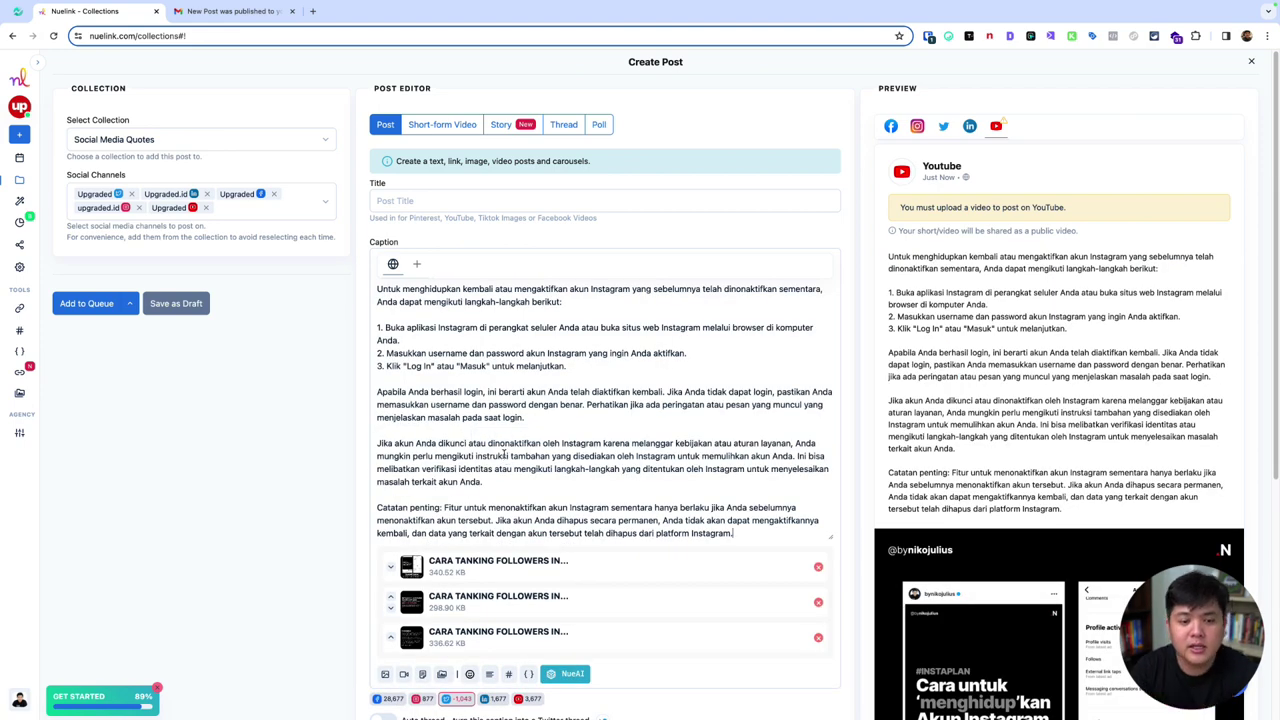
Step: Review the generated caption and delete its last two paragraphs, starting from "Jika akun Anda dikunci"
drag(378, 289, 547, 392)
click(547, 392)
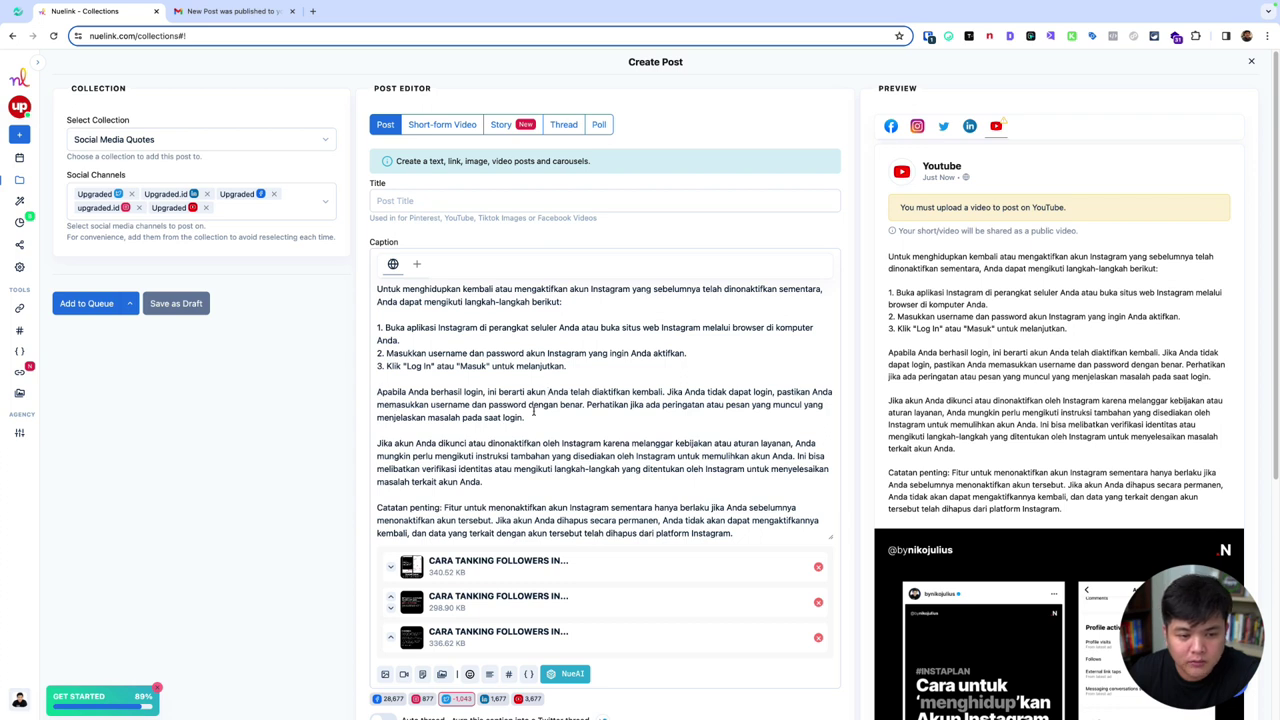
drag(735, 533, 400, 432)
key(BackSpace)
key(BackSpace)
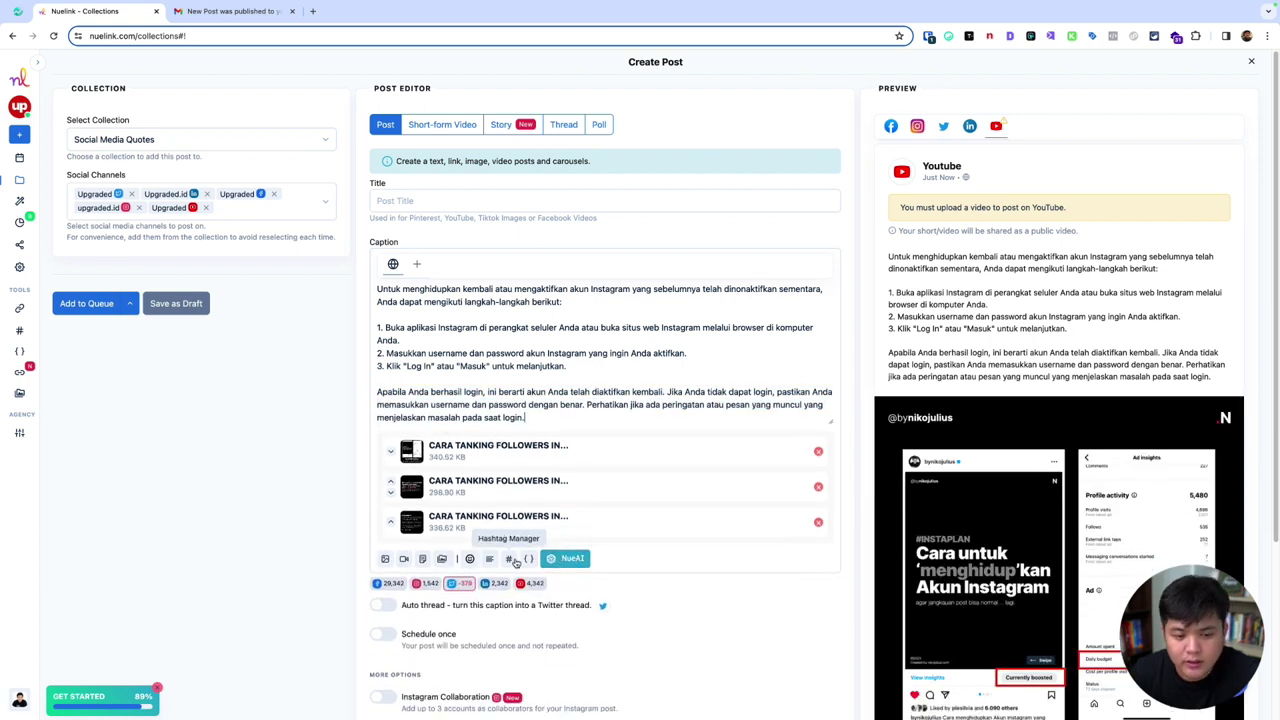
Step: Add blank lines after the caption text and have NueAI generate hashtags at its end
key(Return)
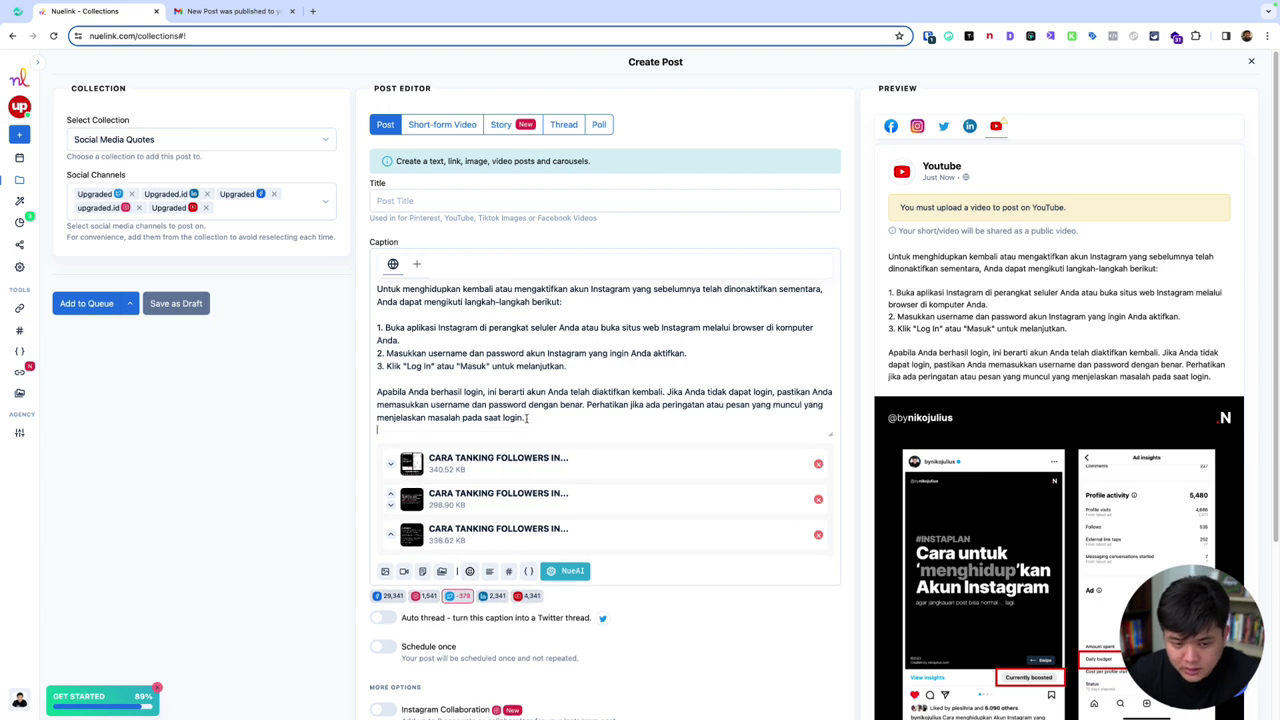
key(Return)
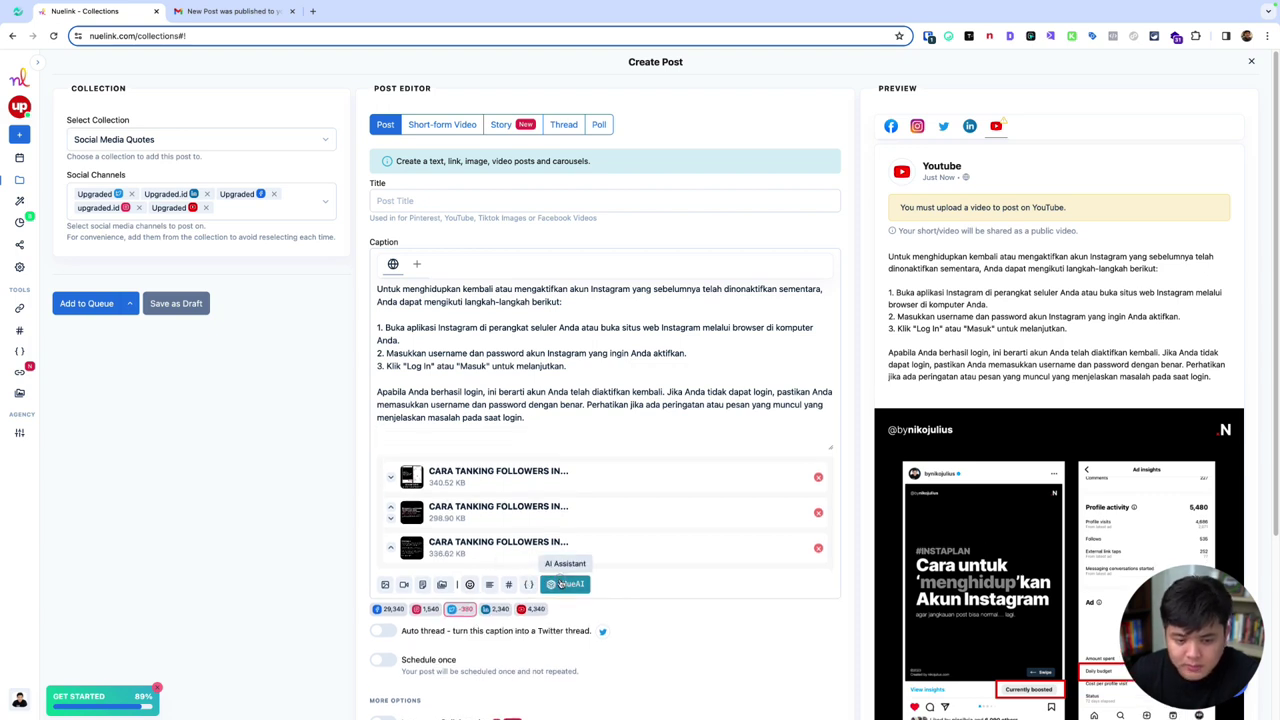
click(562, 584)
click(472, 668)
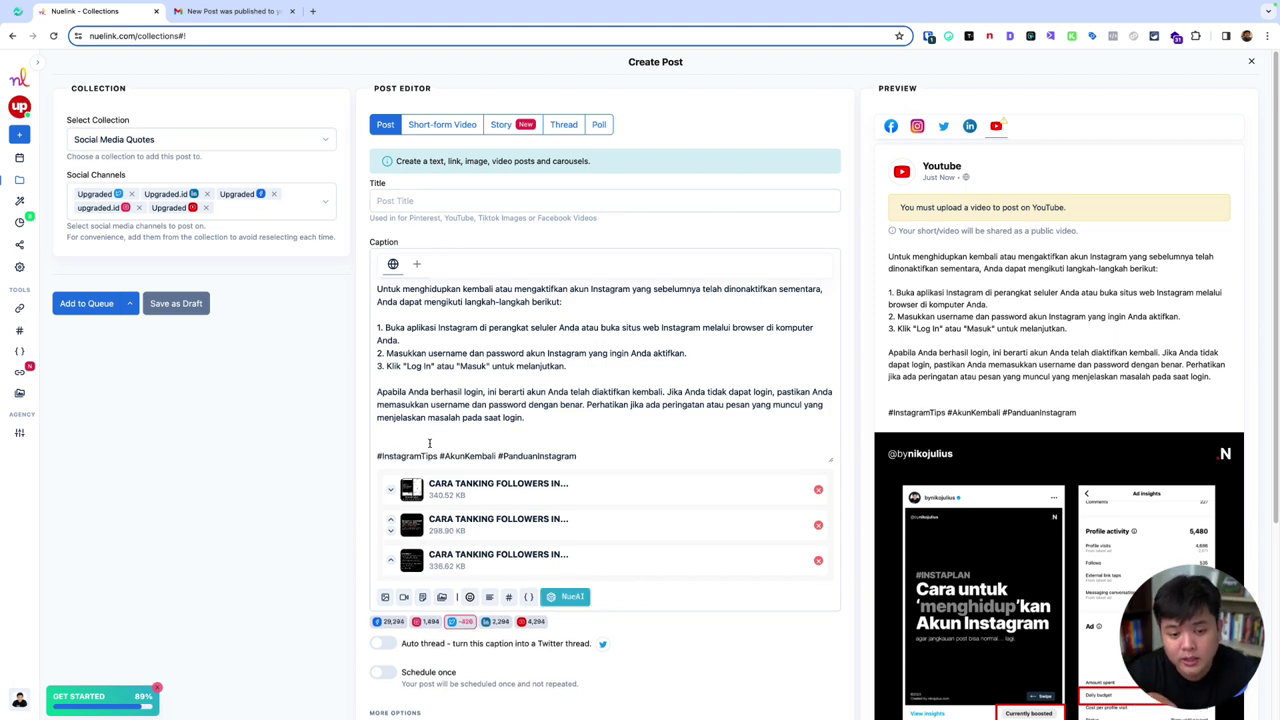
key(super+shift+Left)
click(605, 458)
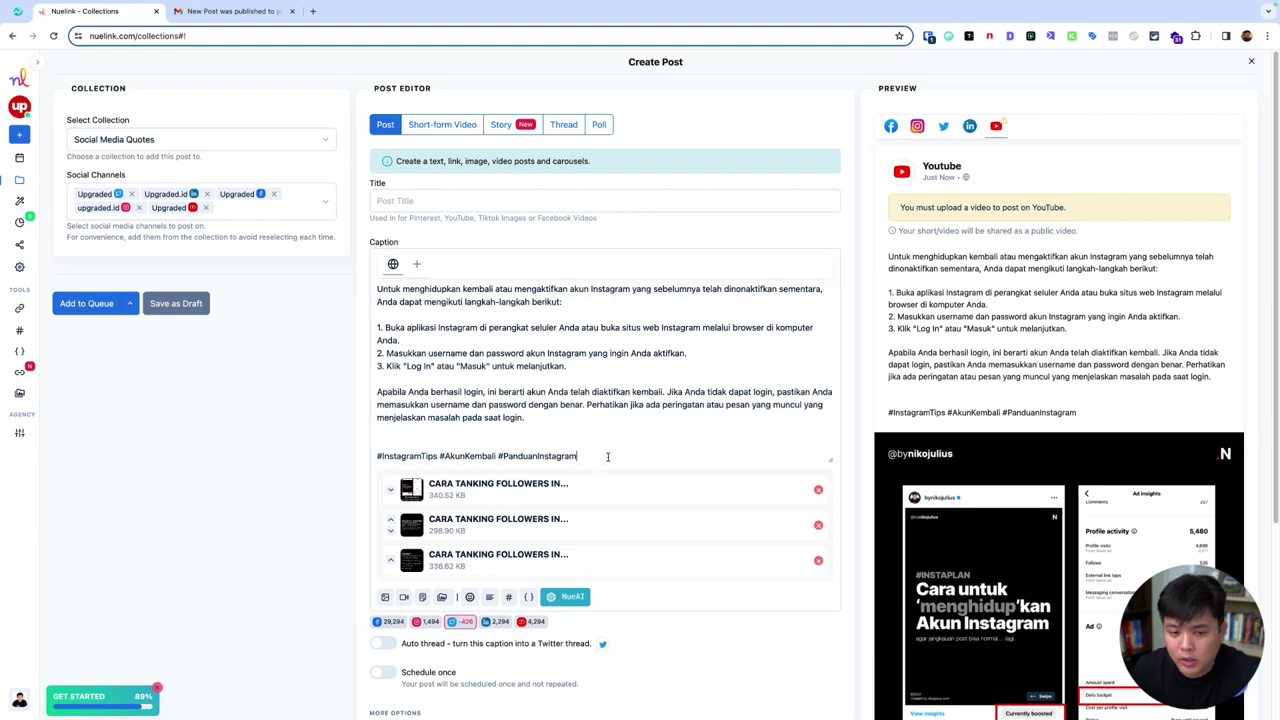
Step: View all saved hashtag groups in the Hashtag Manager
click(512, 598)
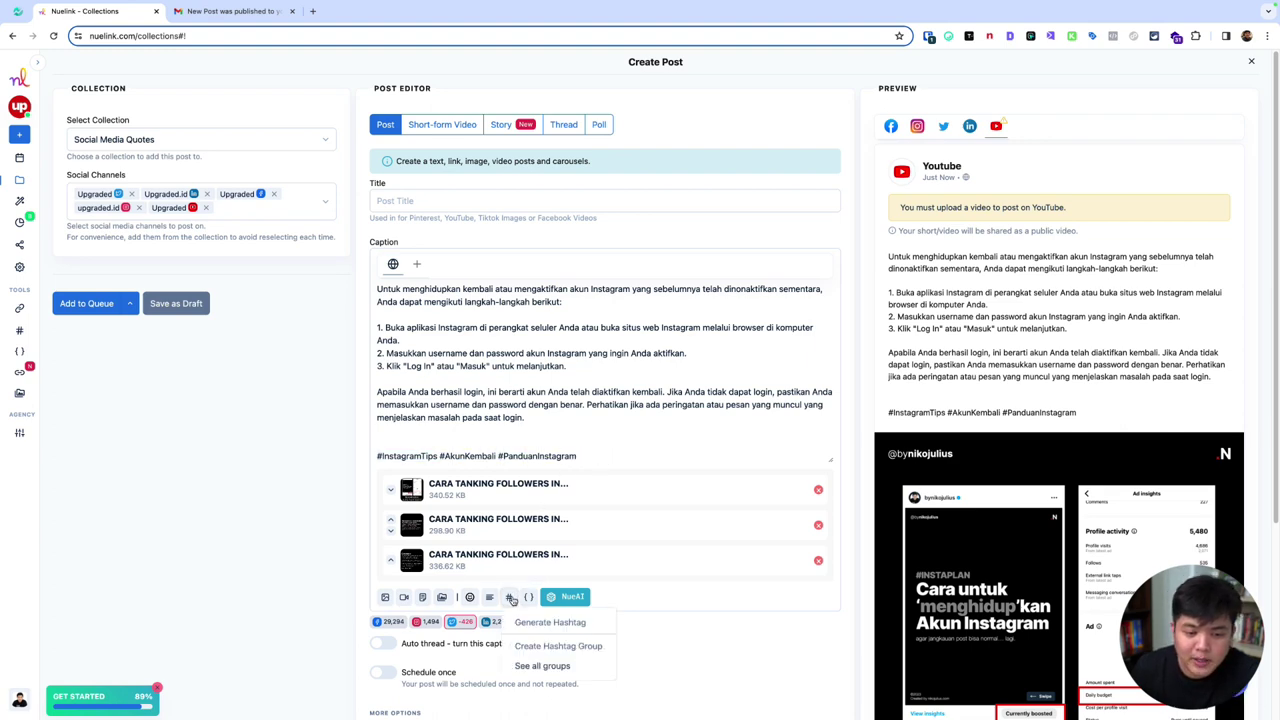
scroll(535, 600, down, 3)
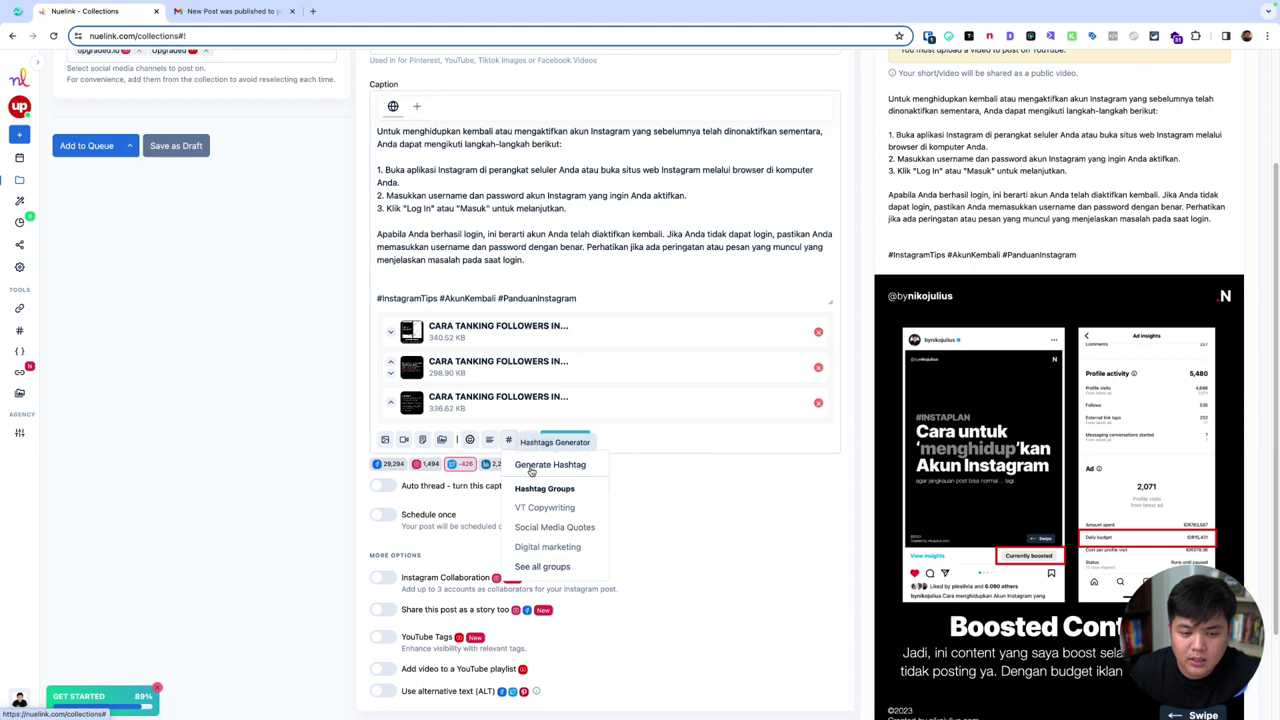
click(535, 567)
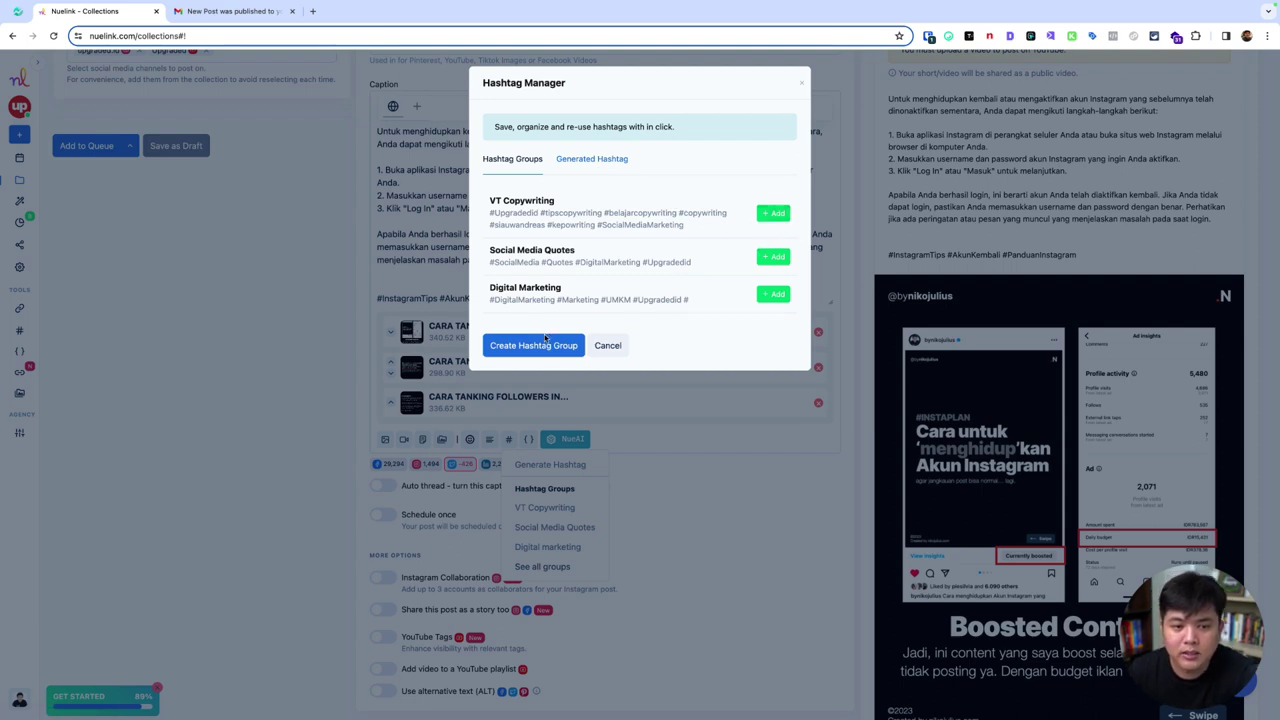
click(520, 347)
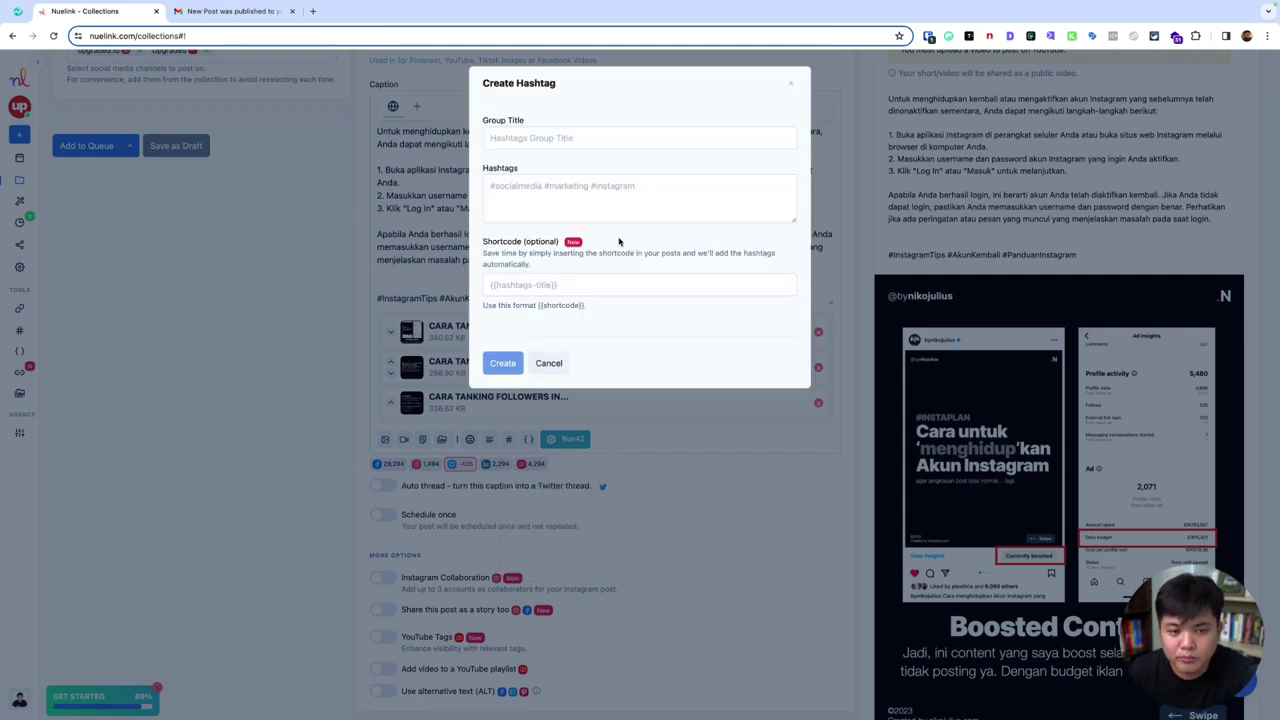
click(573, 141)
text(Hashtag Group A)
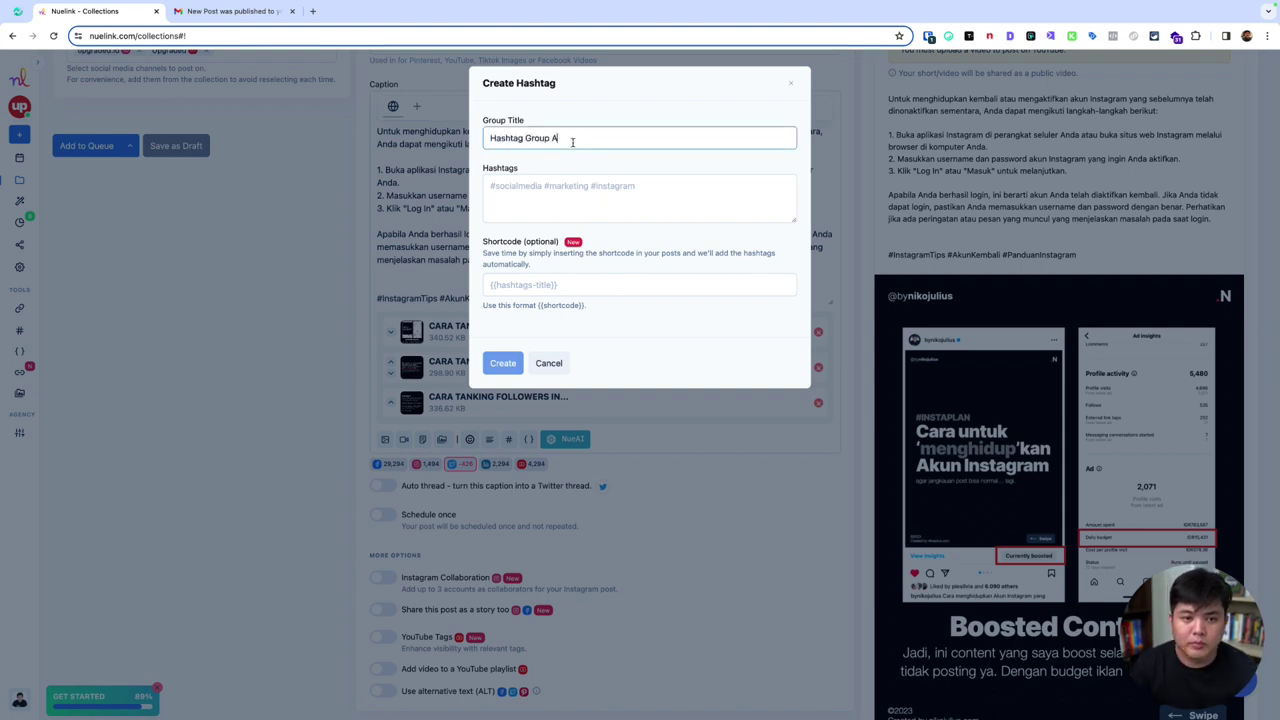
key(Tab)
text(#)
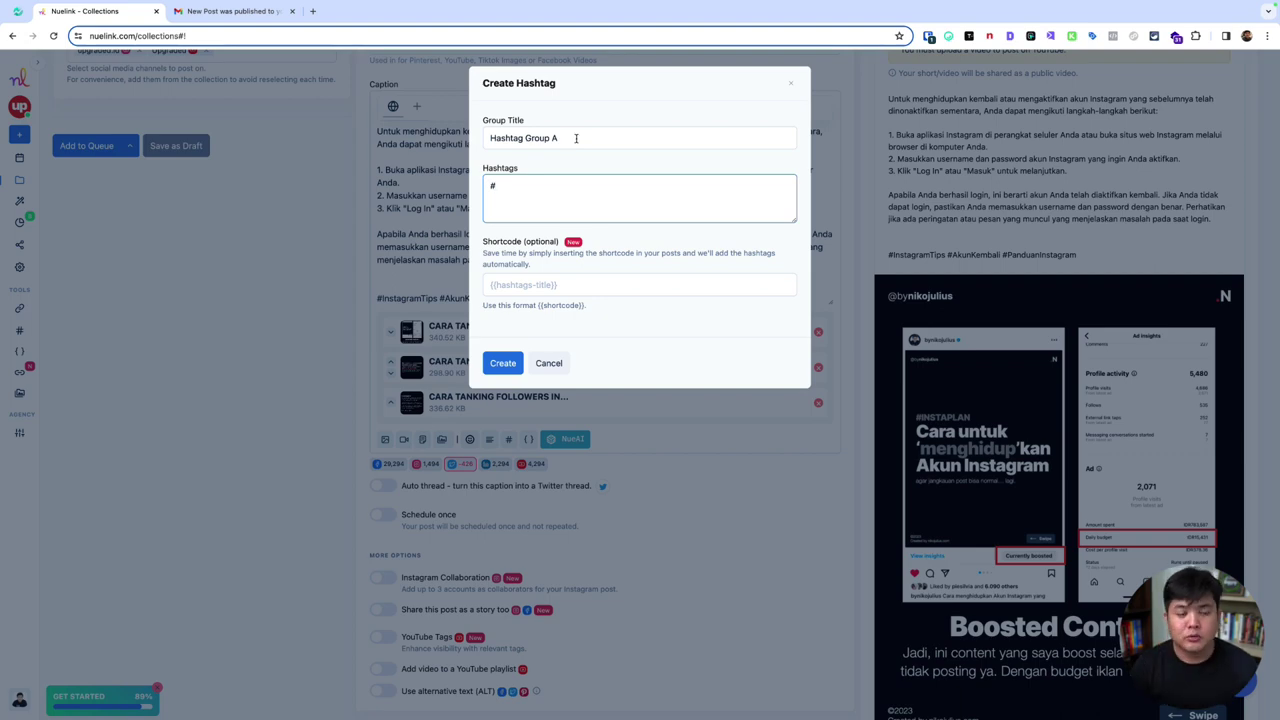
key(Escape)
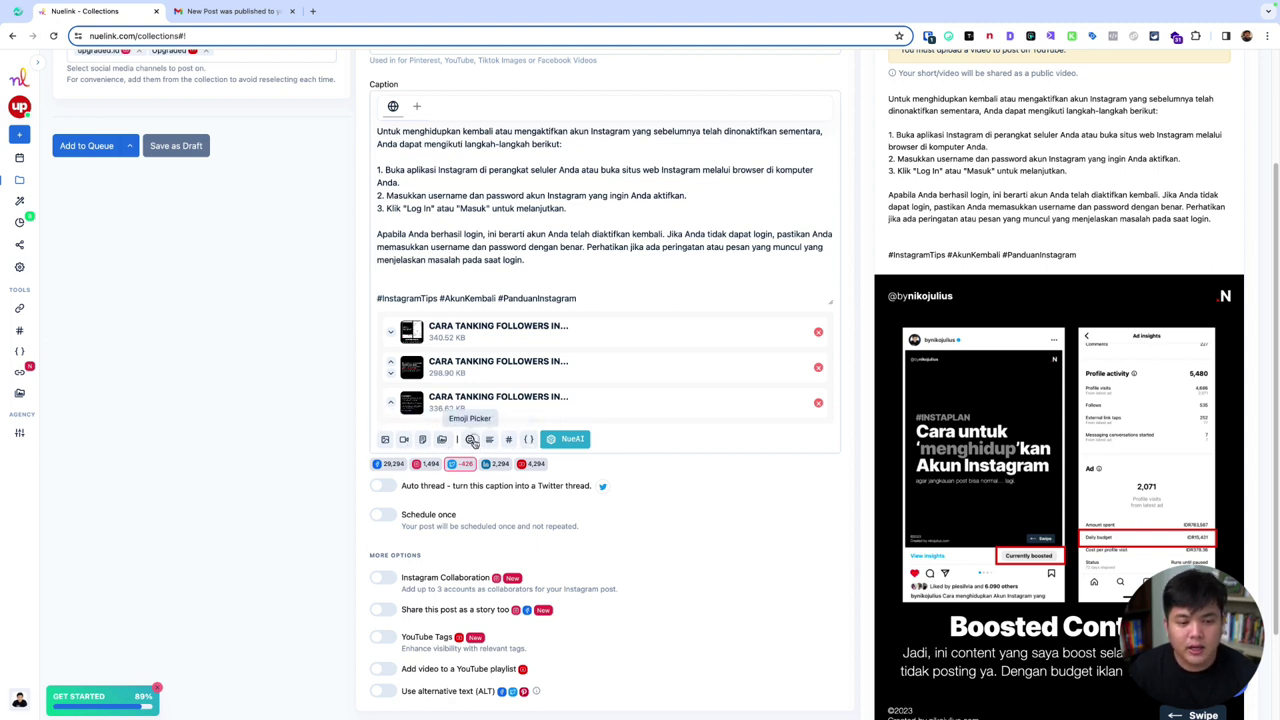
Step: Pick the Face Blowing a Kiss emoji and place it at the very start of the caption instead of its end
click(469, 446)
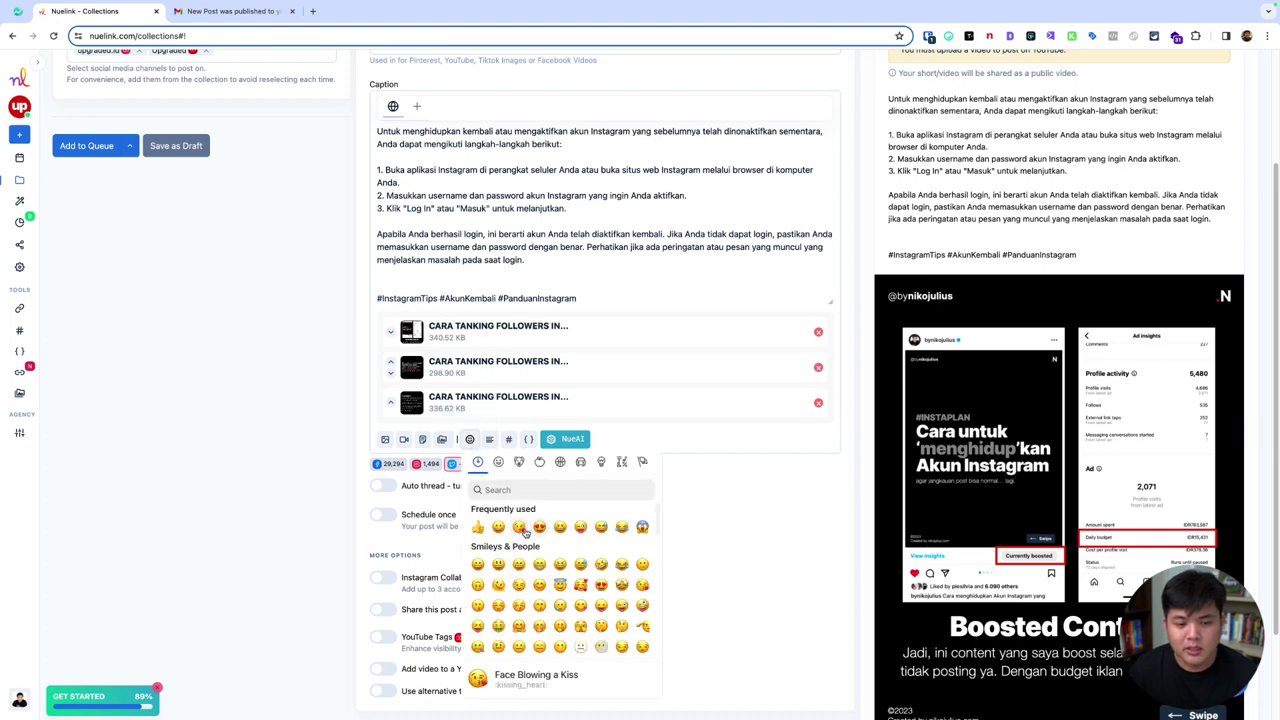
click(519, 526)
click(588, 298)
key(BackSpace)
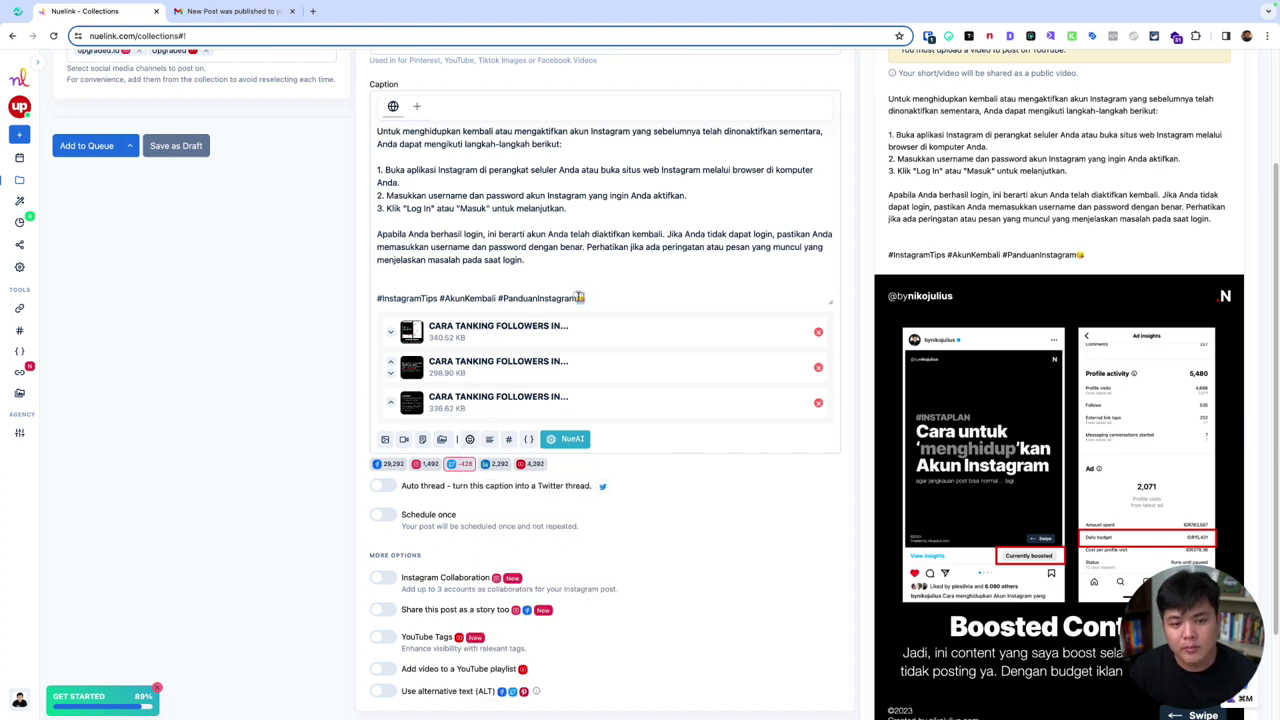
click(378, 133)
text(😘)
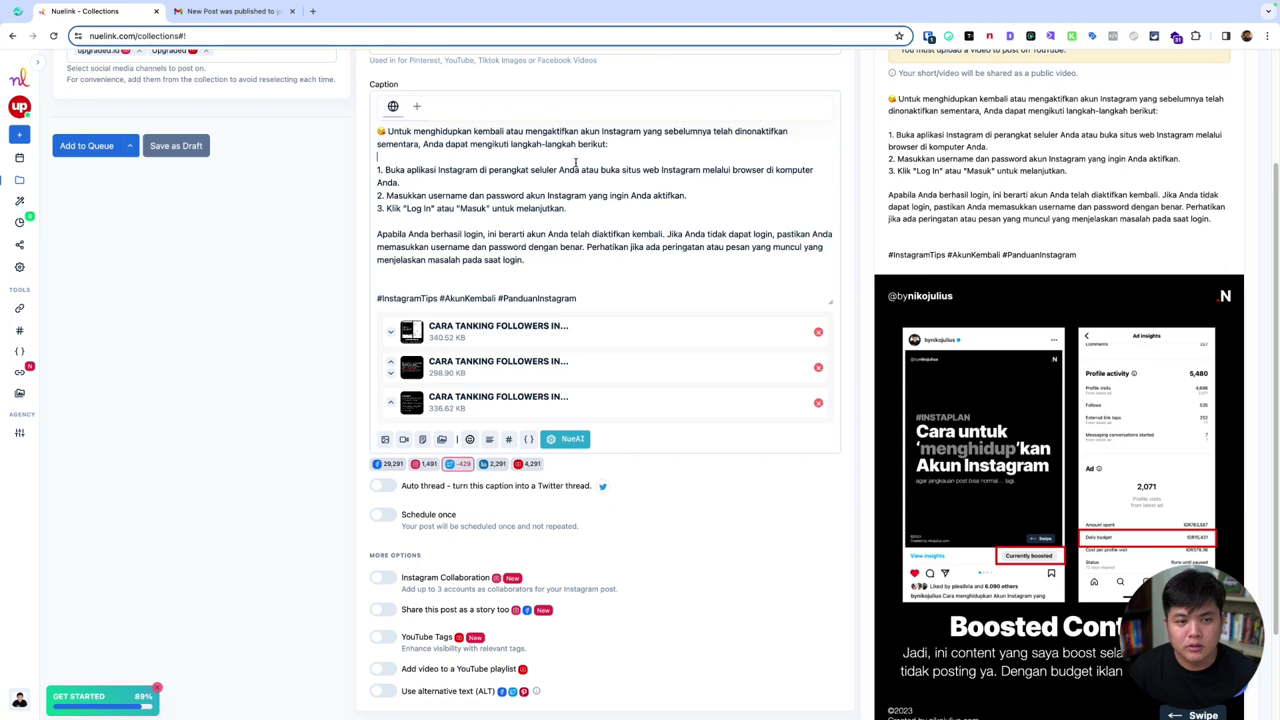
scroll(657, 244, up, 1)
scroll(659, 252, down, 3)
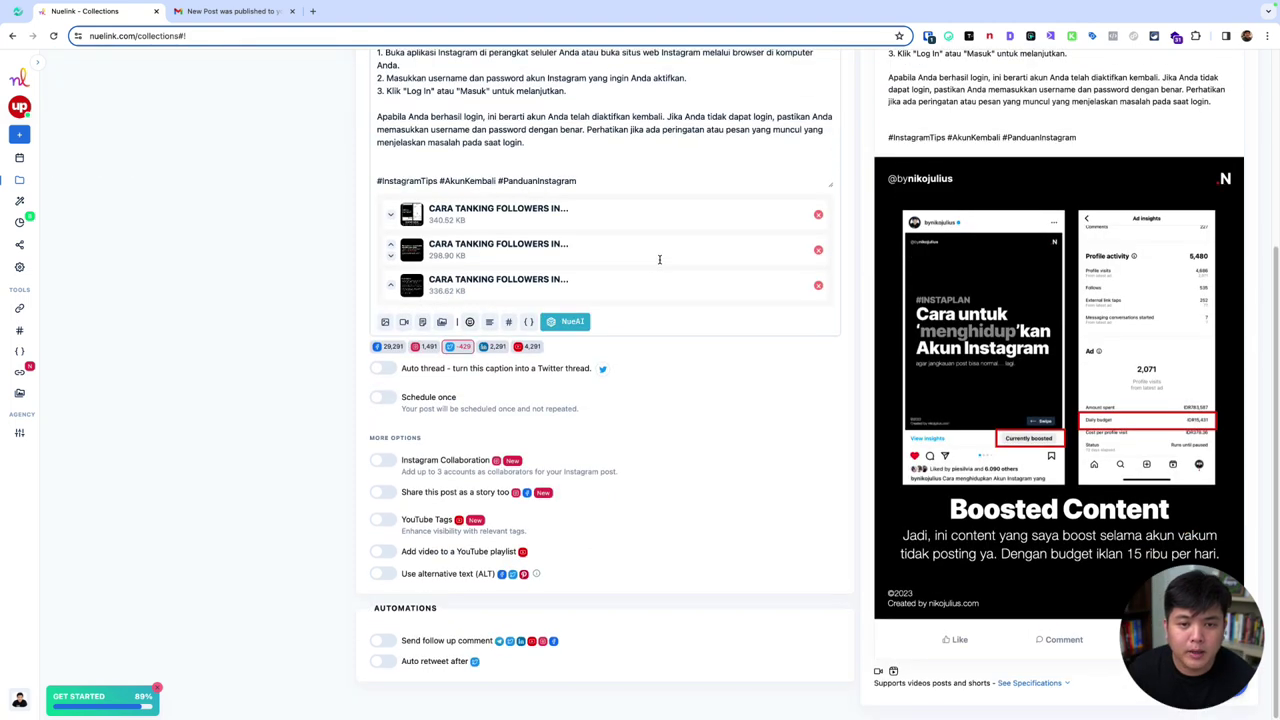
scroll(657, 257, up, 3)
scroll(647, 272, down, 2)
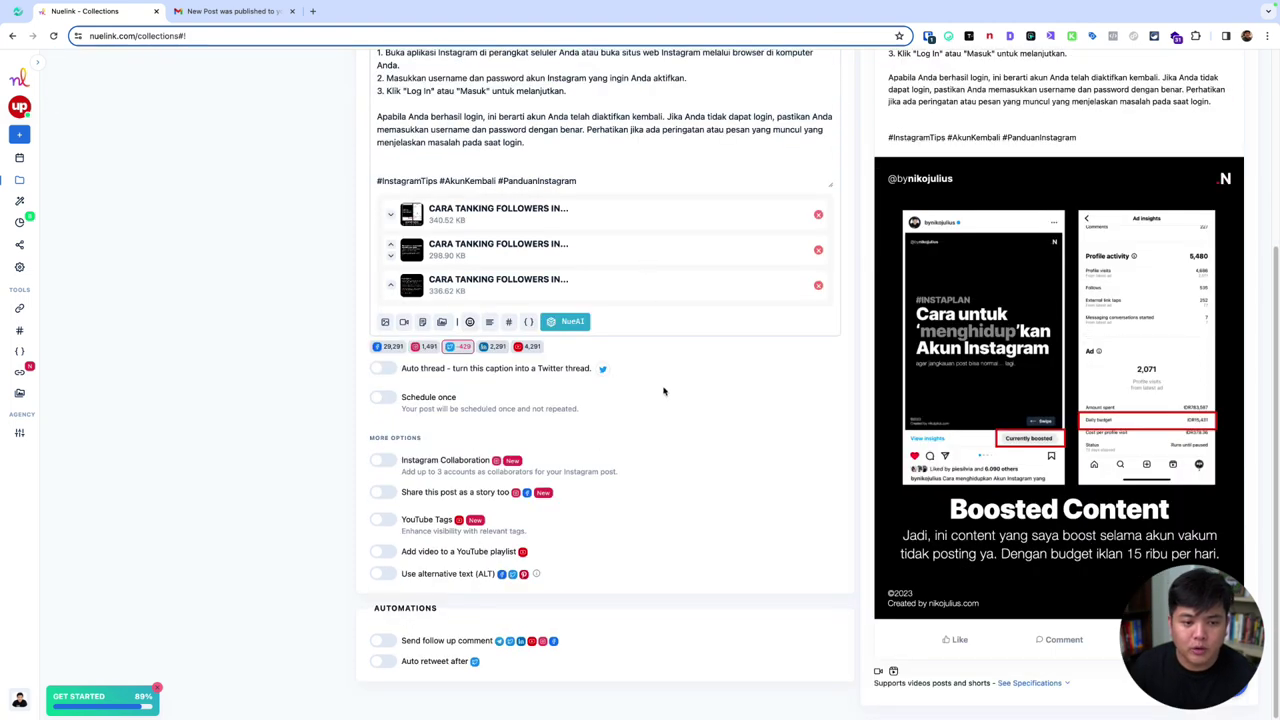
scroll(637, 389, up, 3)
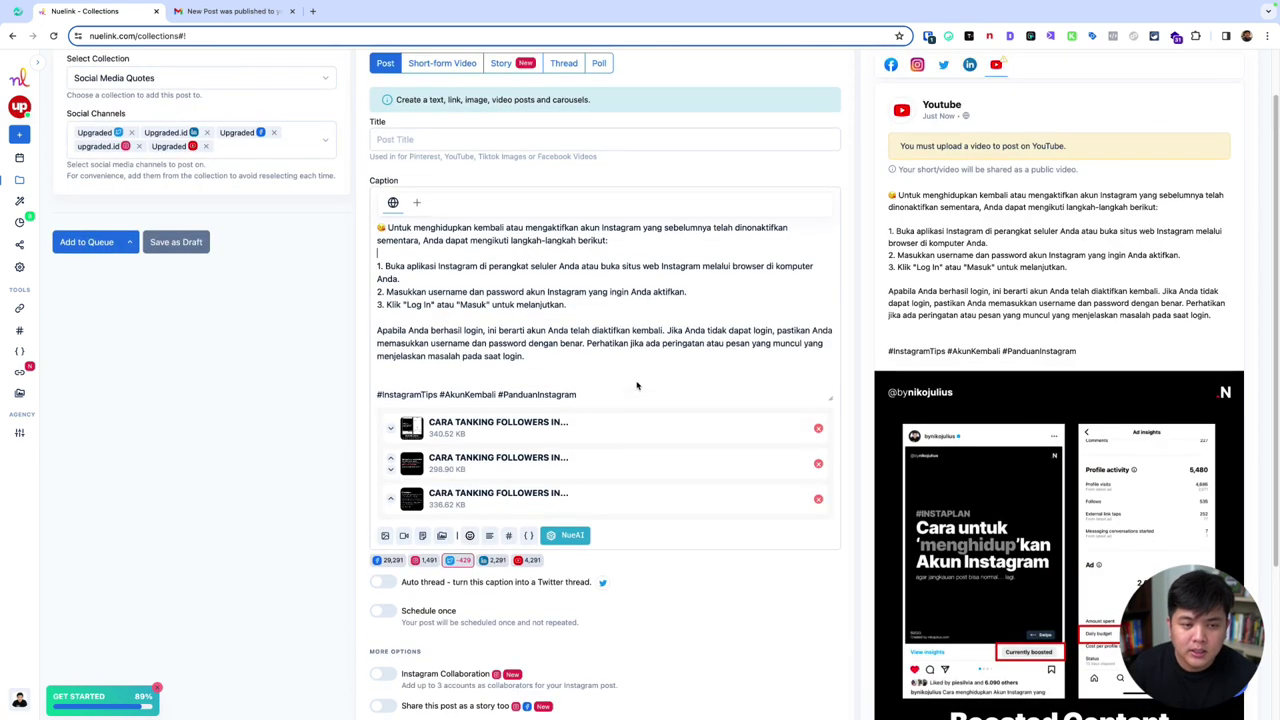
drag(388, 227, 595, 380)
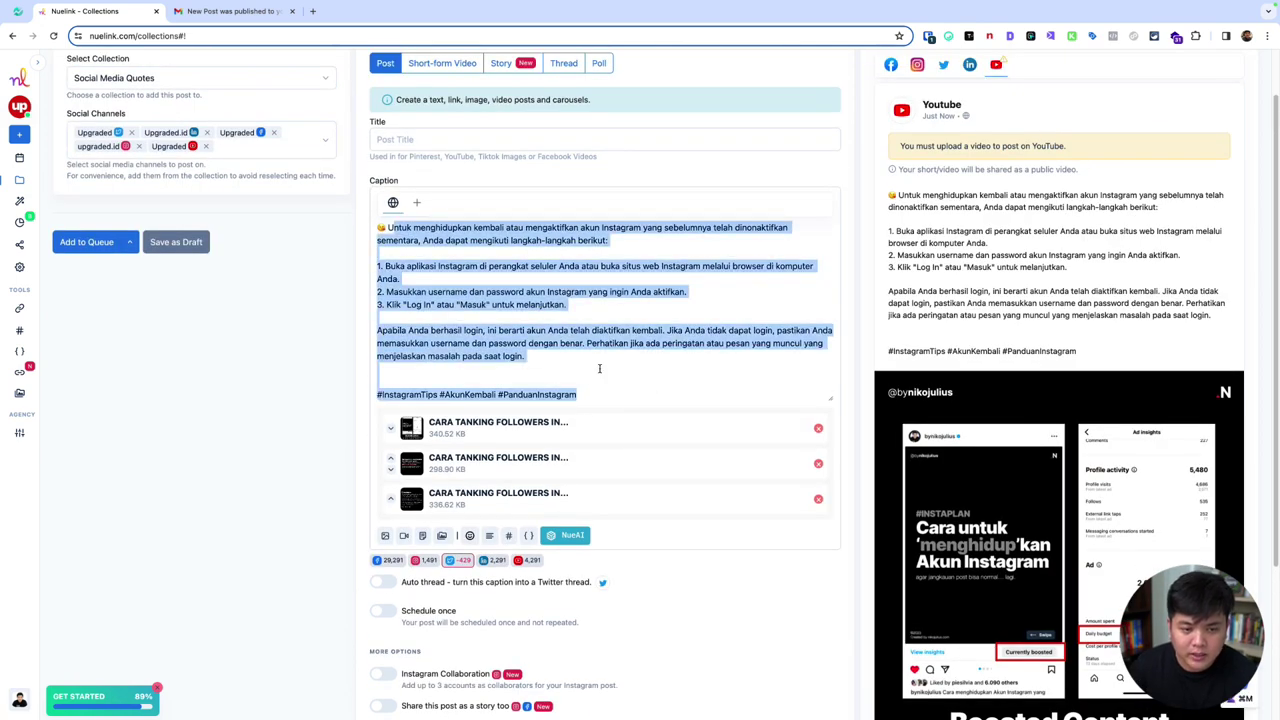
click(607, 352)
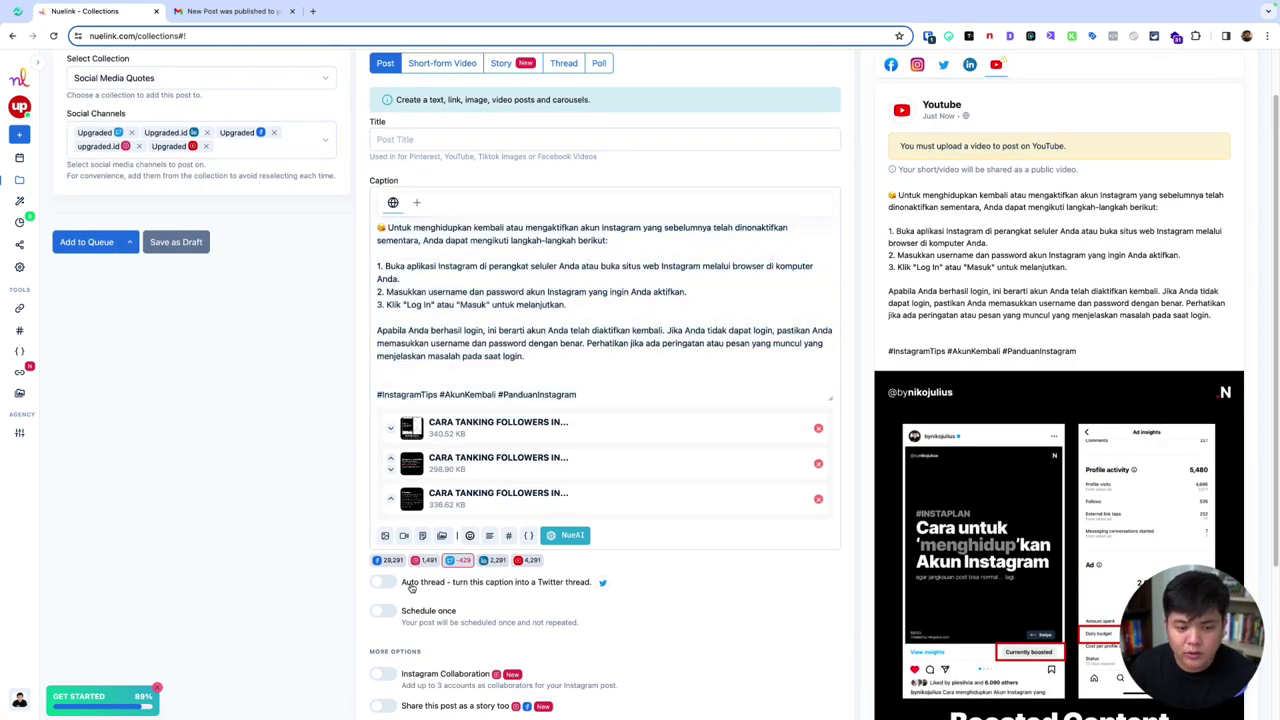
Step: Show the Twitter preview of the post and turn on Auto thread to split the caption into a Twitter thread
scroll(954, 290, up, 1)
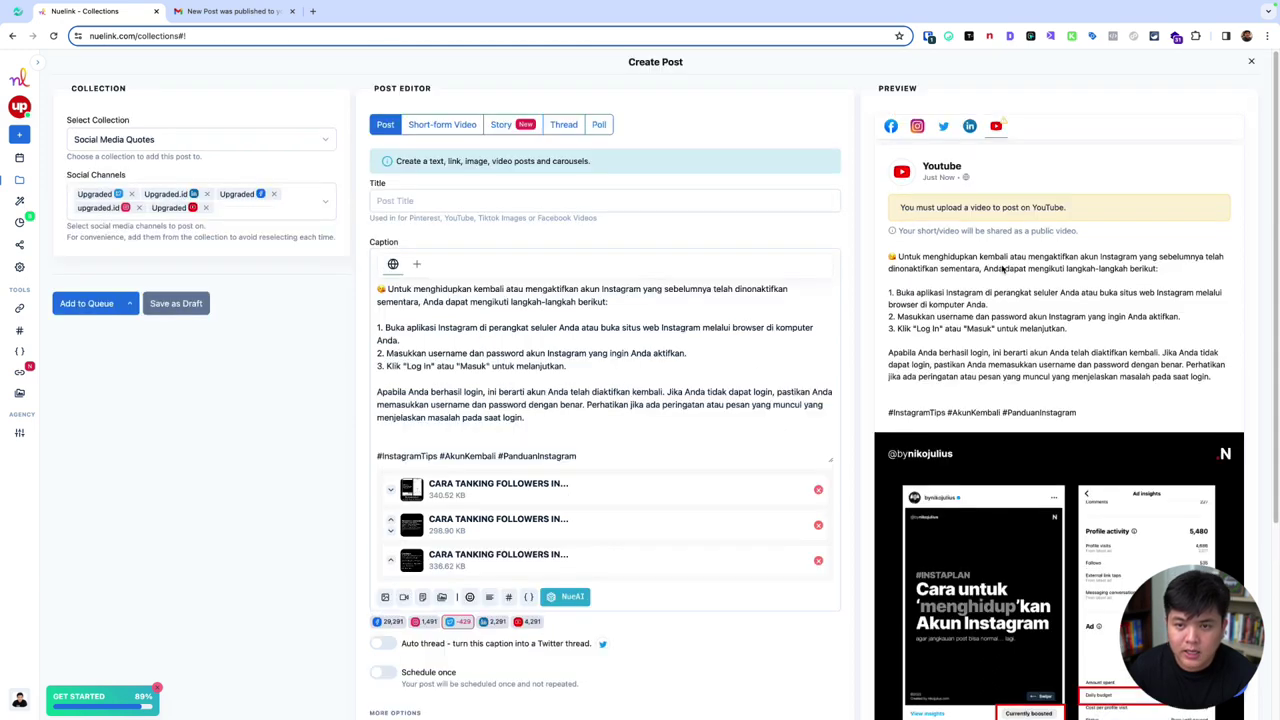
click(943, 127)
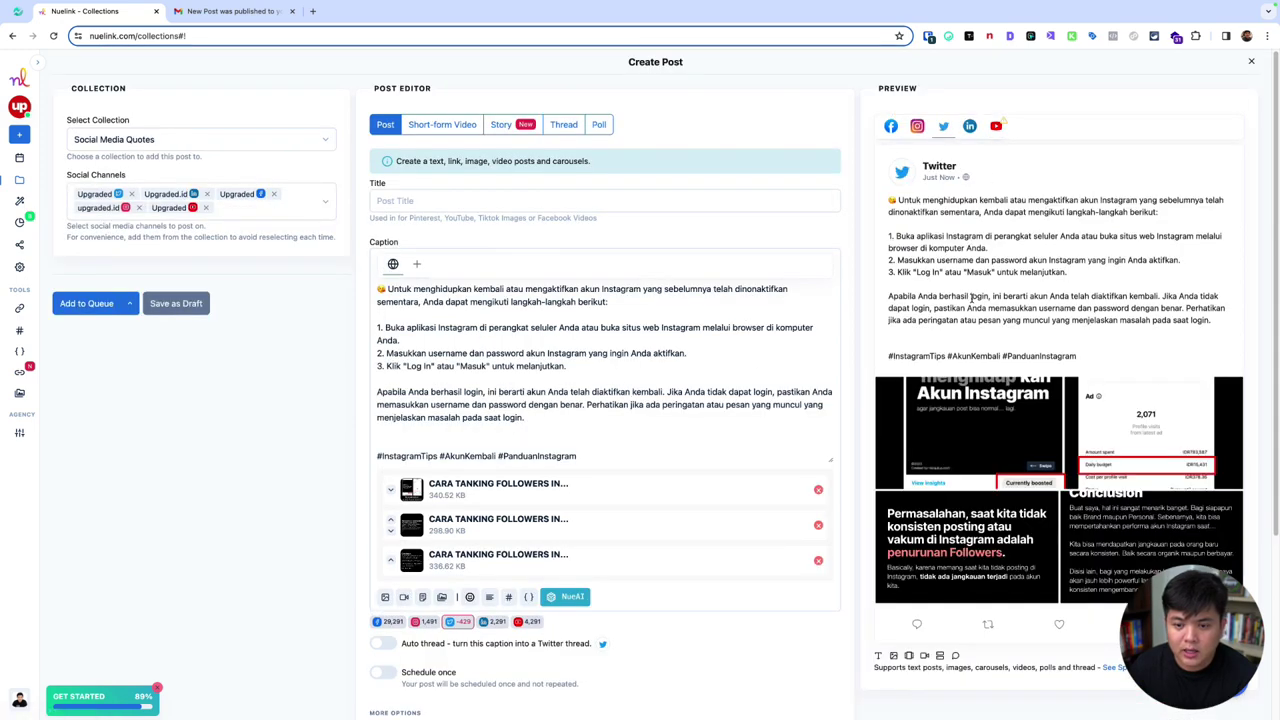
scroll(970, 285, down, 3)
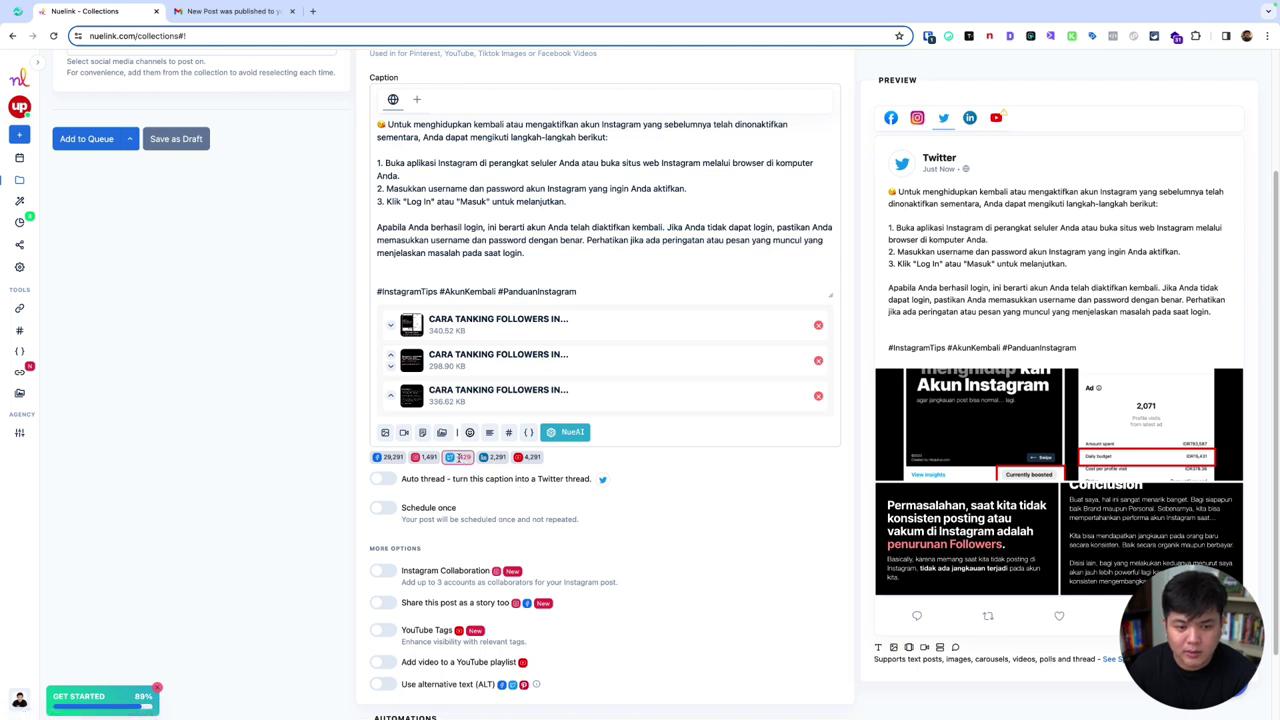
click(383, 479)
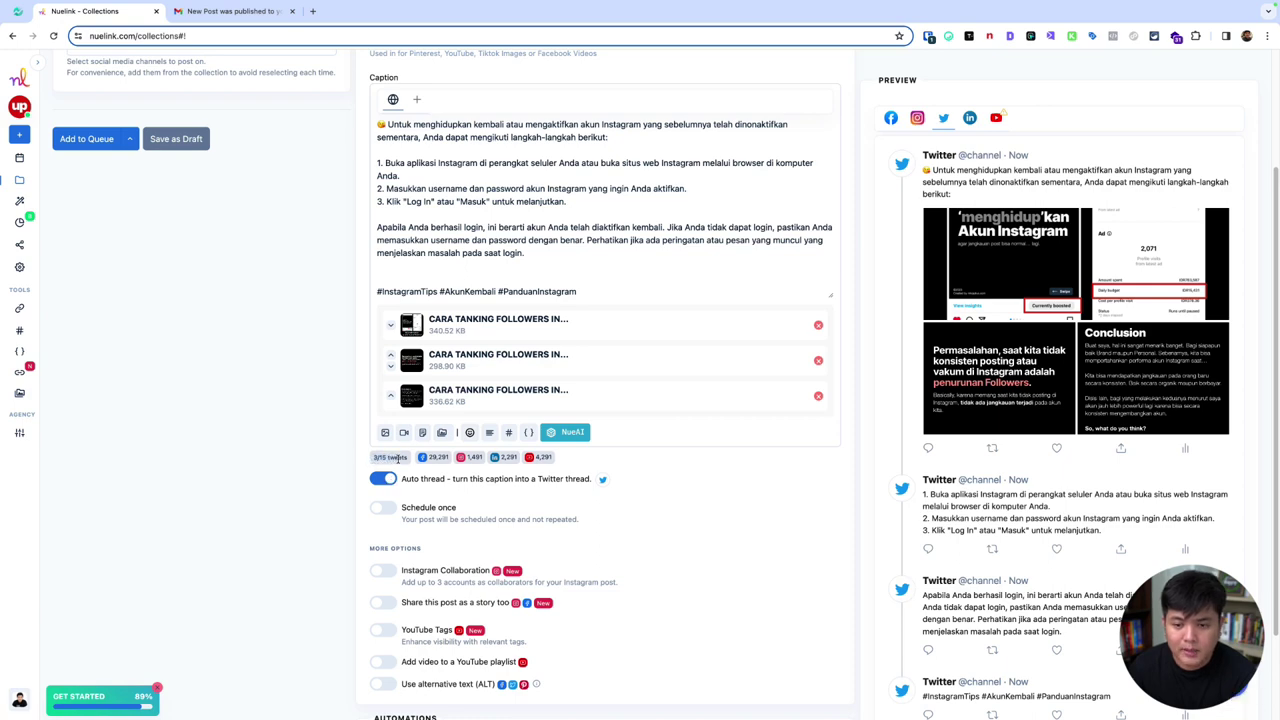
scroll(1036, 337, down, 2)
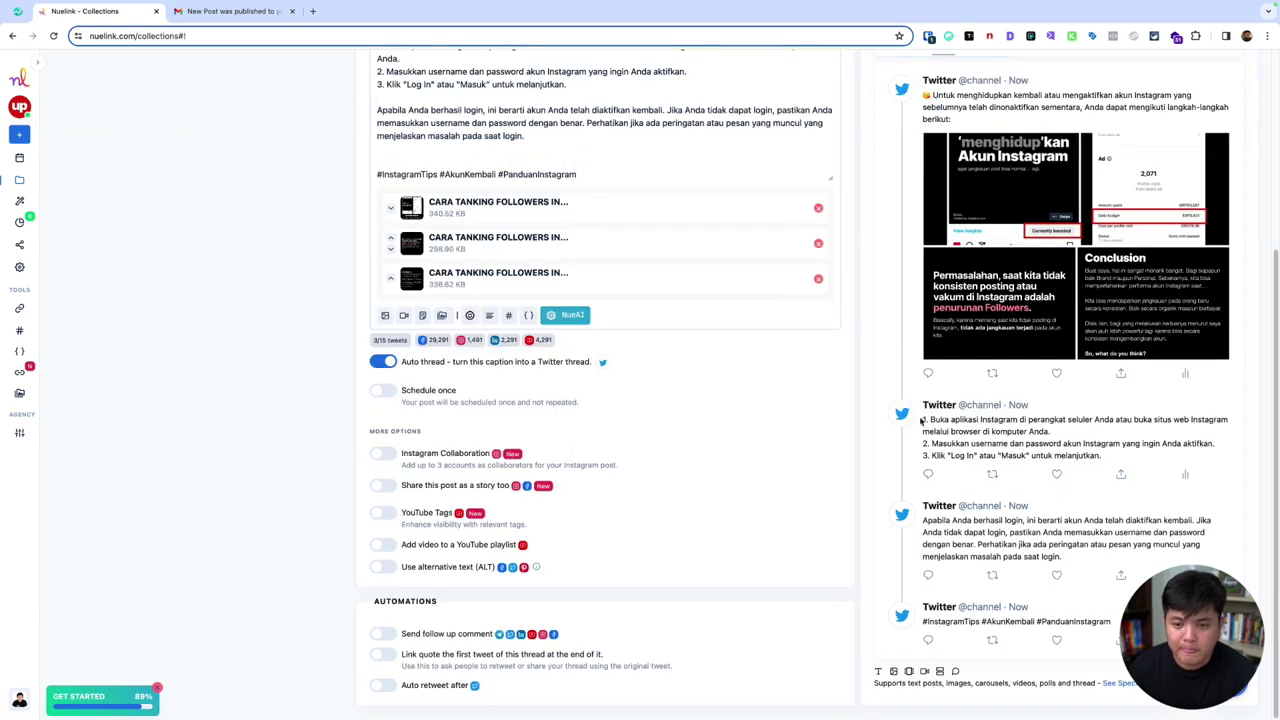
scroll(986, 428, up, 2)
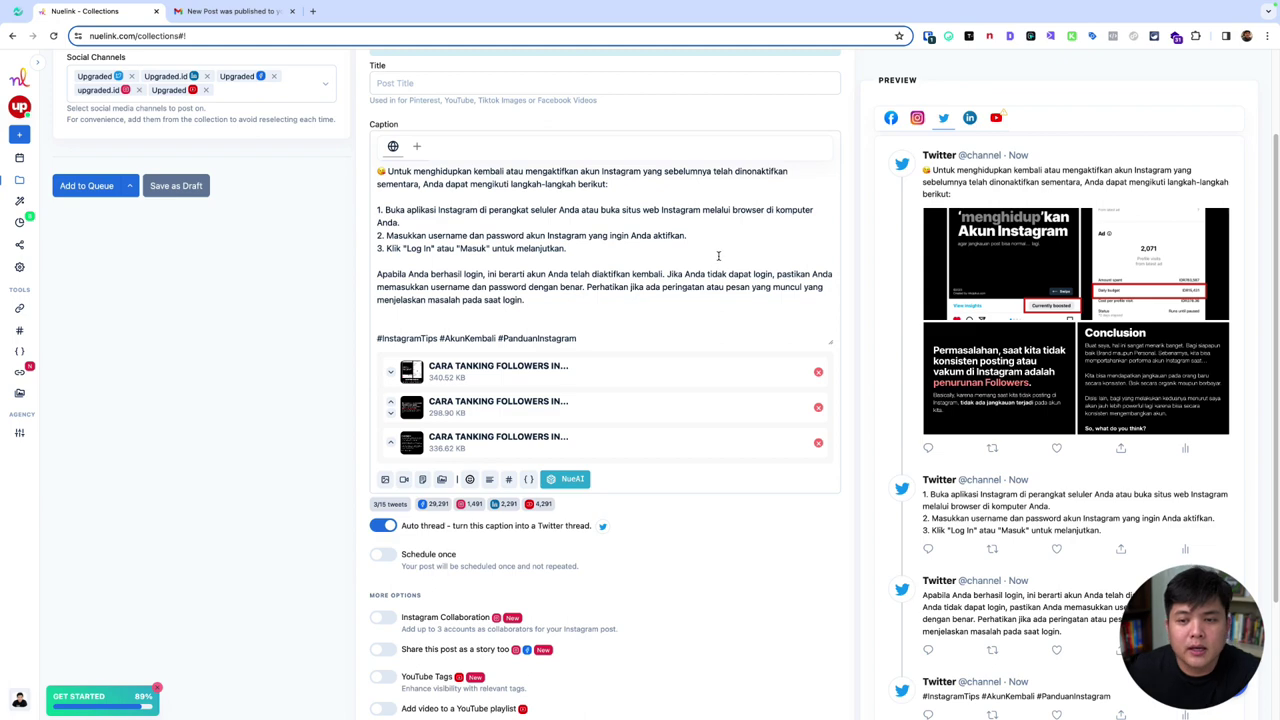
scroll(718, 256, up, 1)
scroll(724, 270, down, 2)
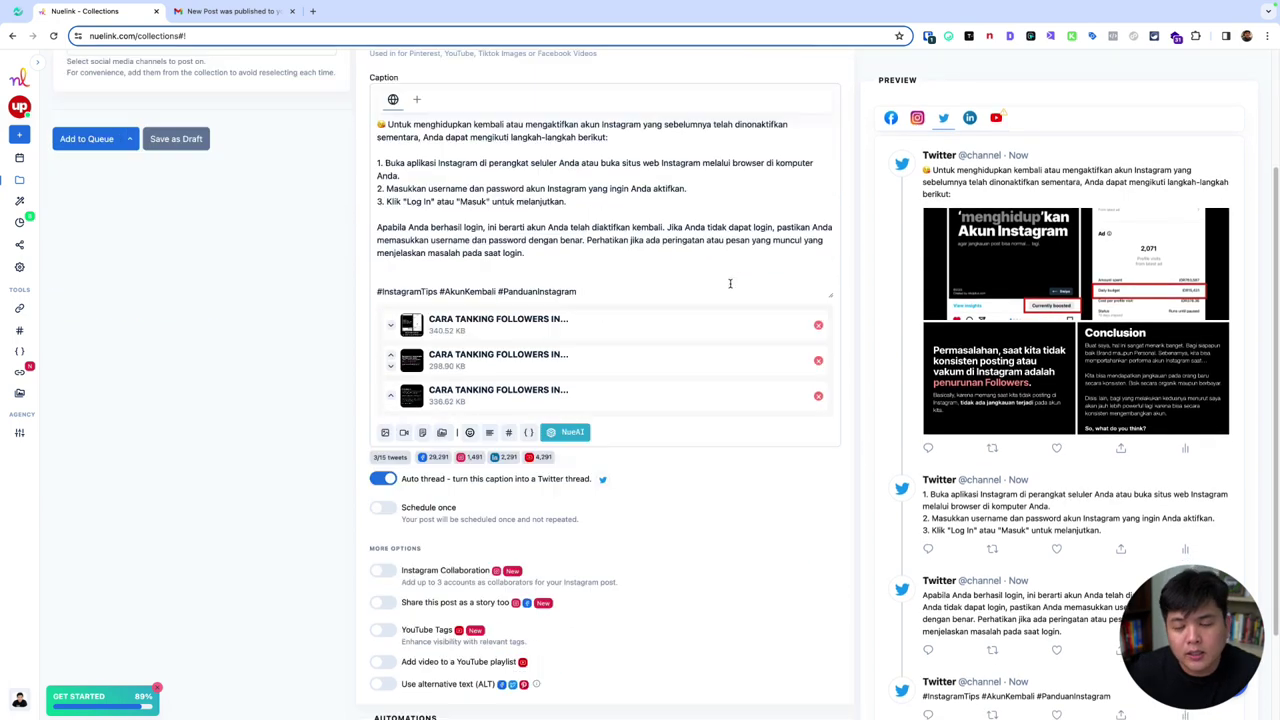
scroll(610, 257, down, 1)
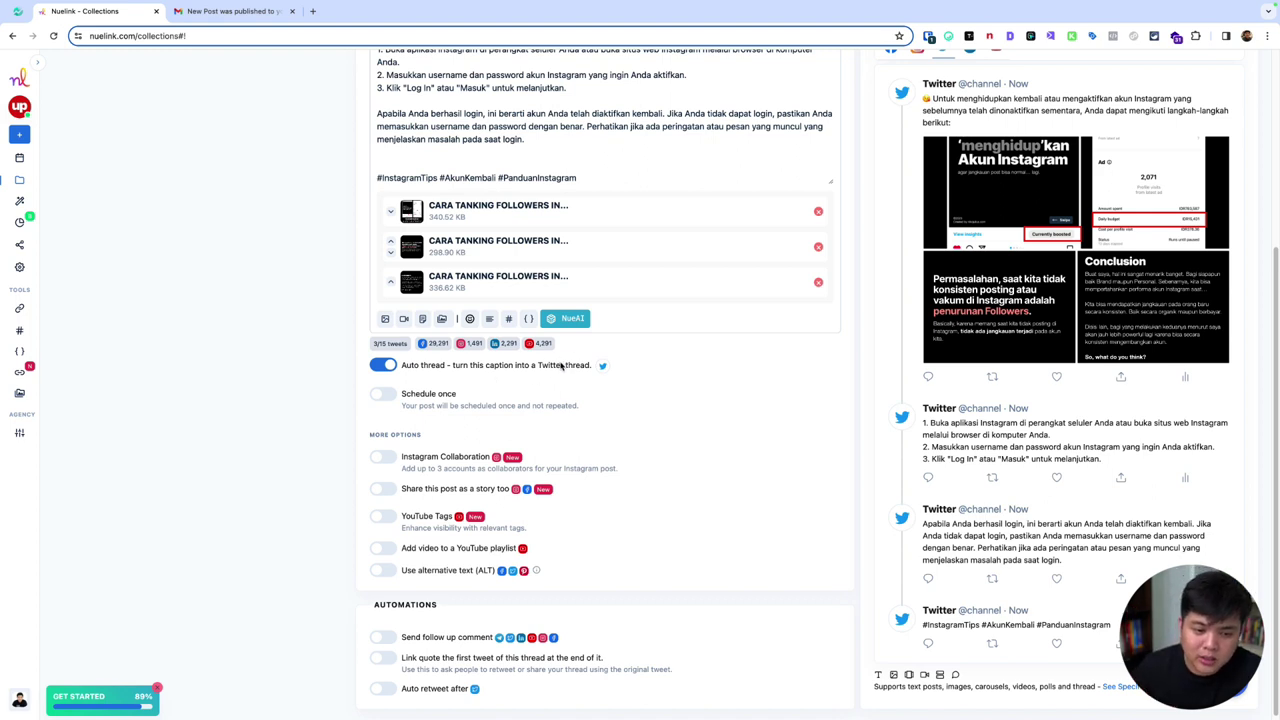
scroll(566, 400, down, 1)
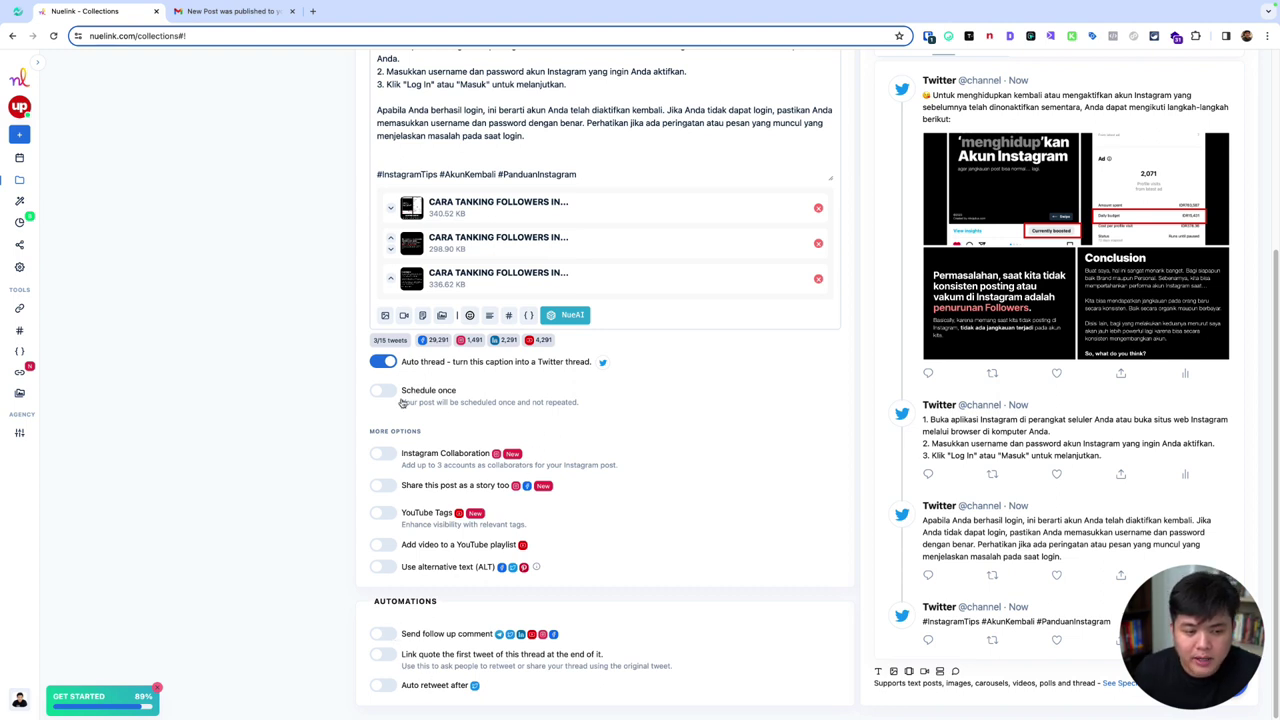
click(394, 457)
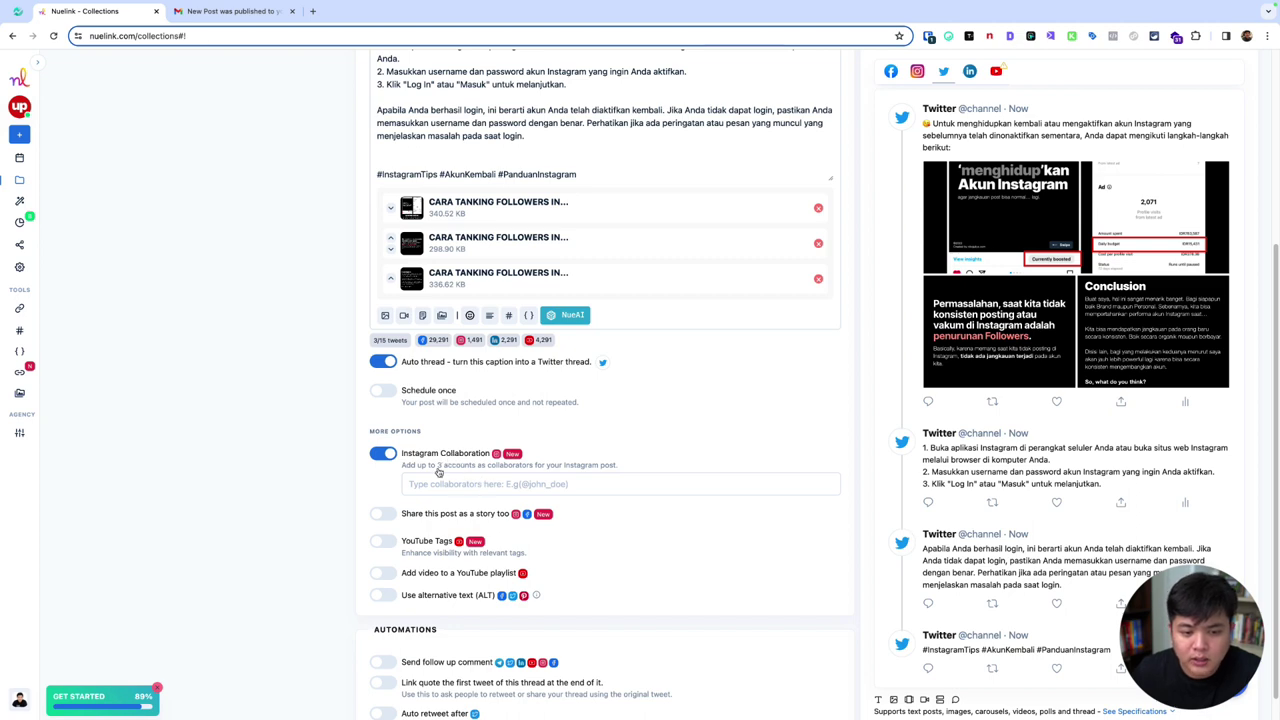
scroll(457, 486, up, 3)
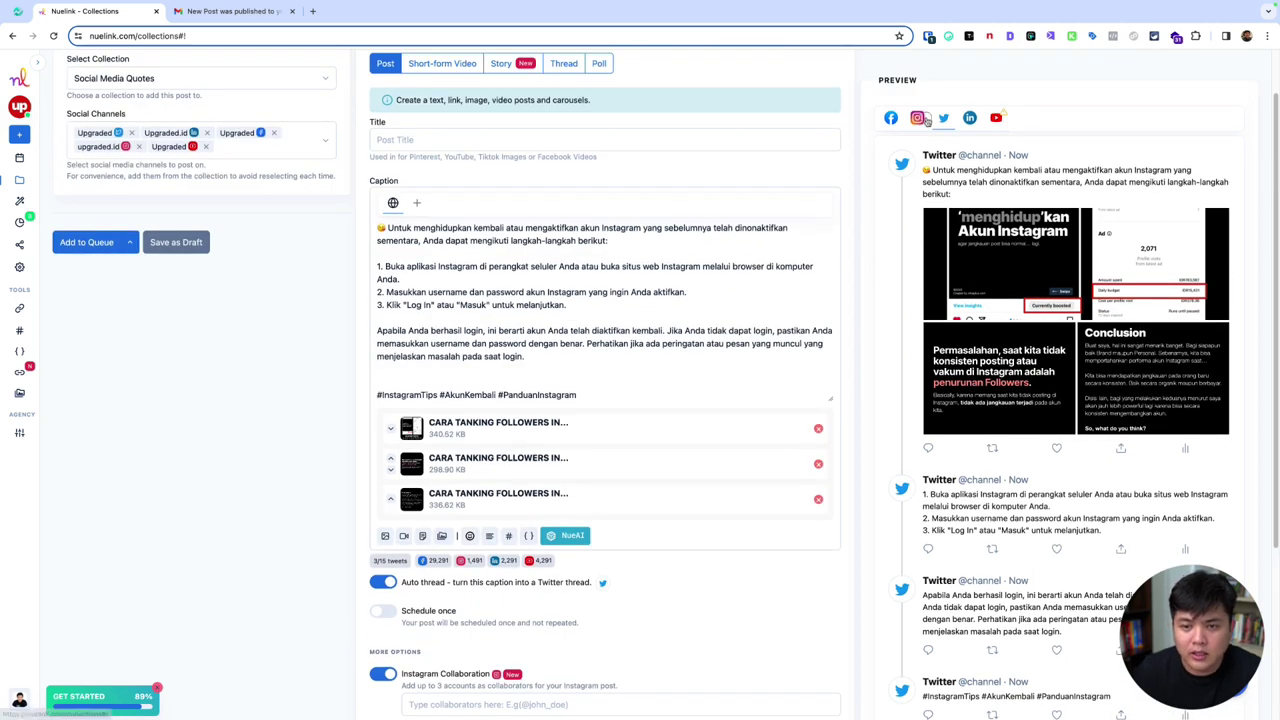
click(924, 119)
scroll(479, 558, down, 2)
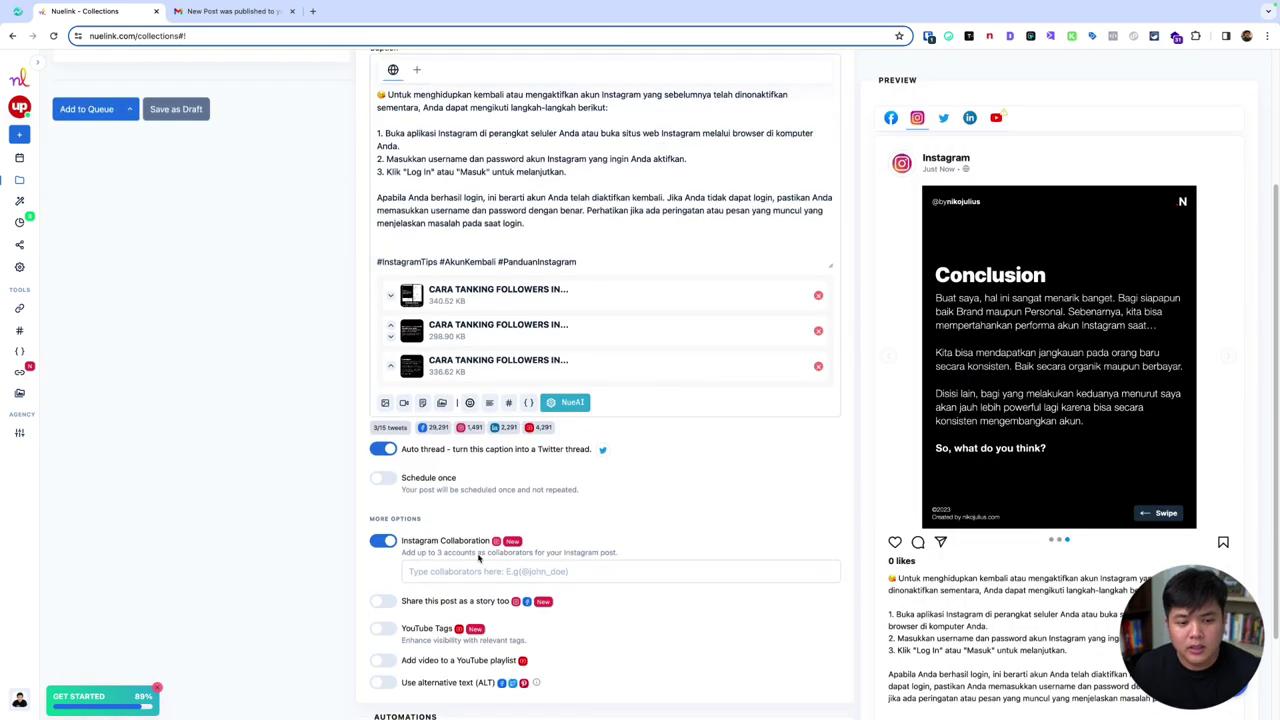
click(463, 575)
text(@upgr)
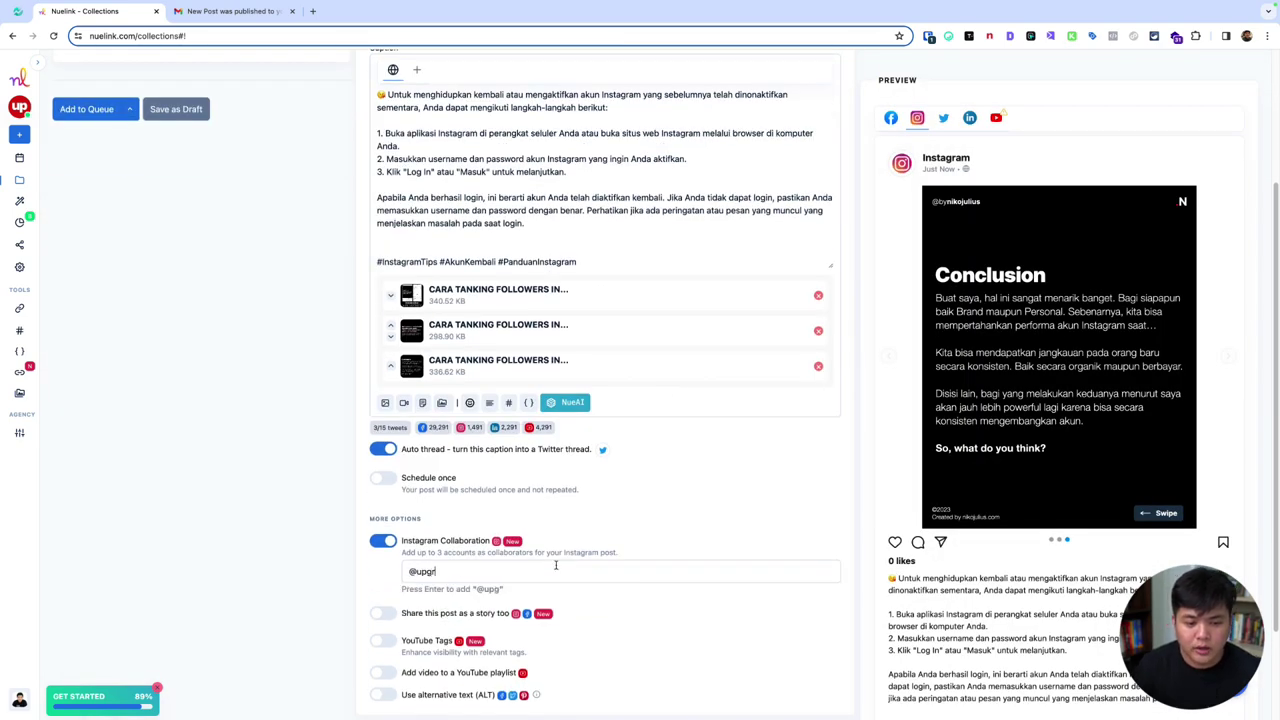
text(aded.id)
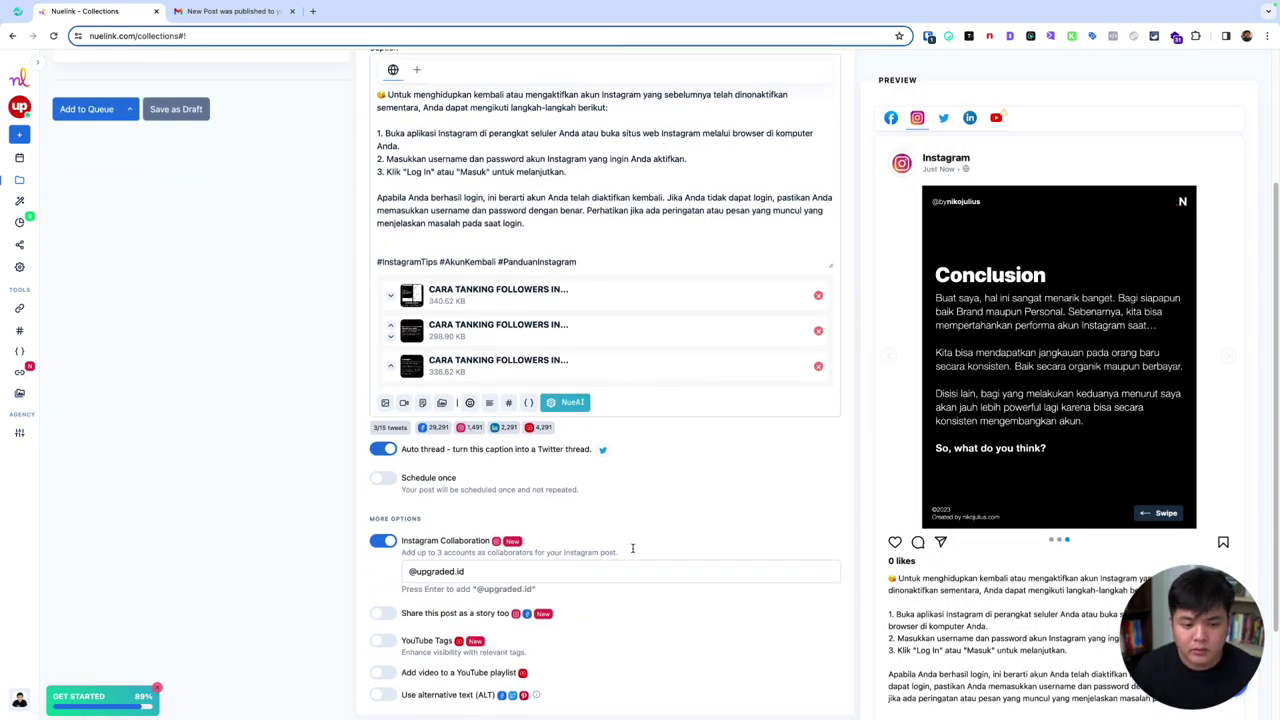
key(Return)
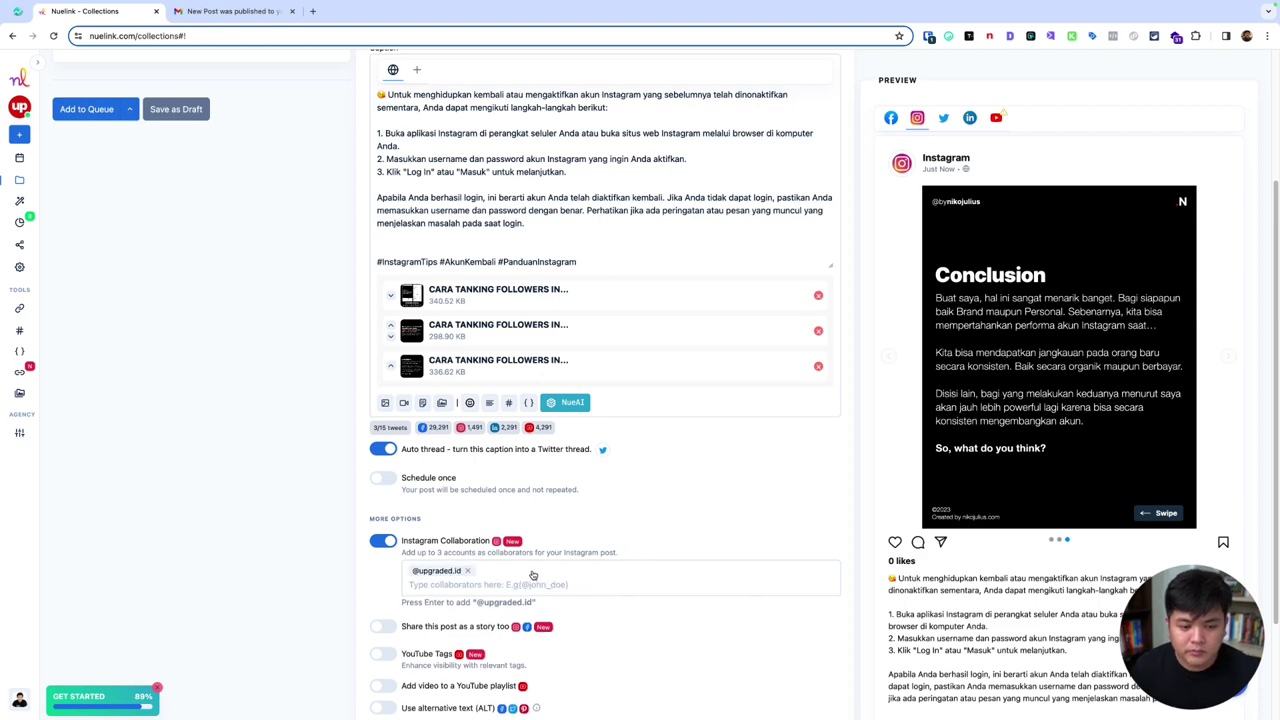
Step: Show the carousel's second slide in the Instagram preview and try the option to share the post as a story
scroll(928, 513, down, 3)
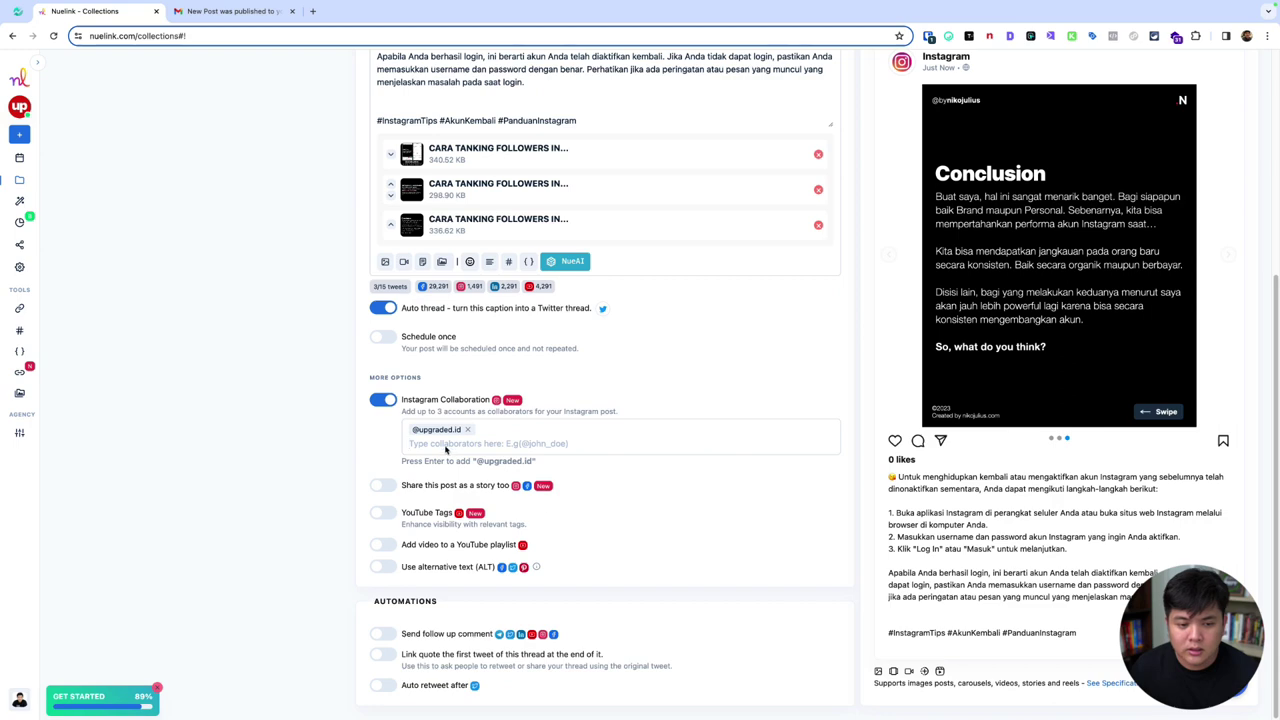
scroll(1000, 250, up, 1)
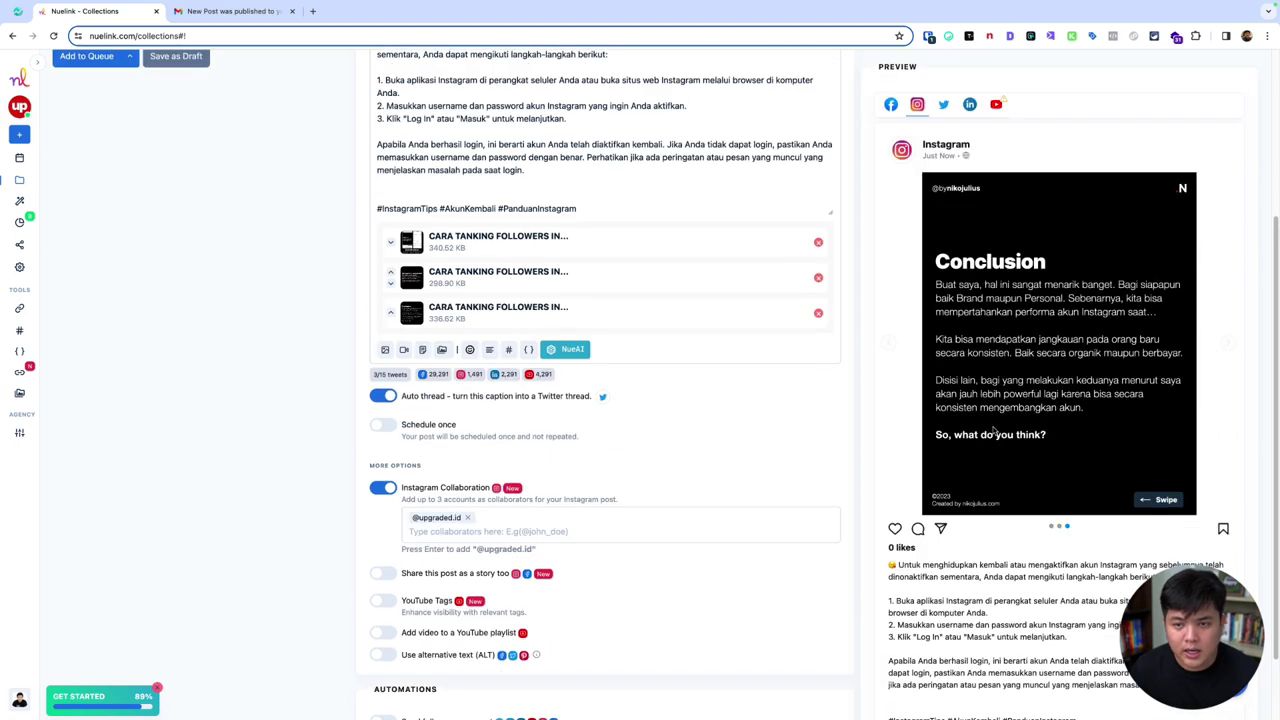
drag(950, 232, 1012, 232)
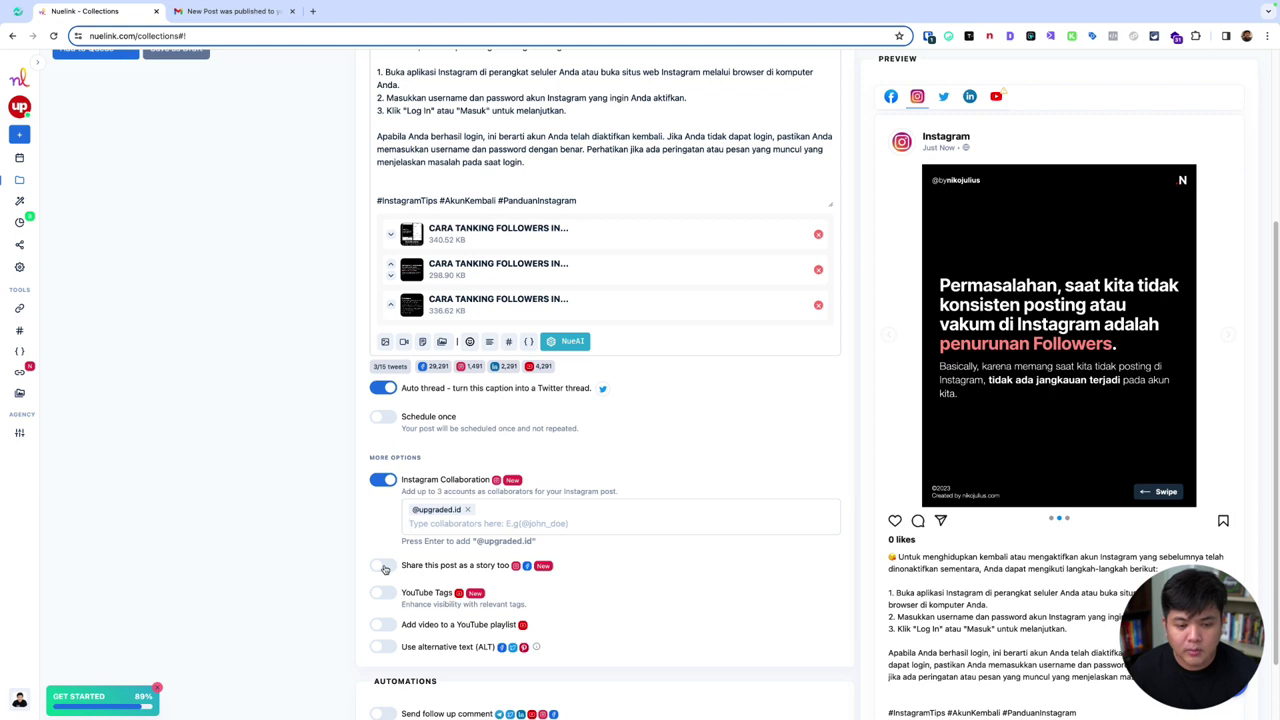
click(384, 567)
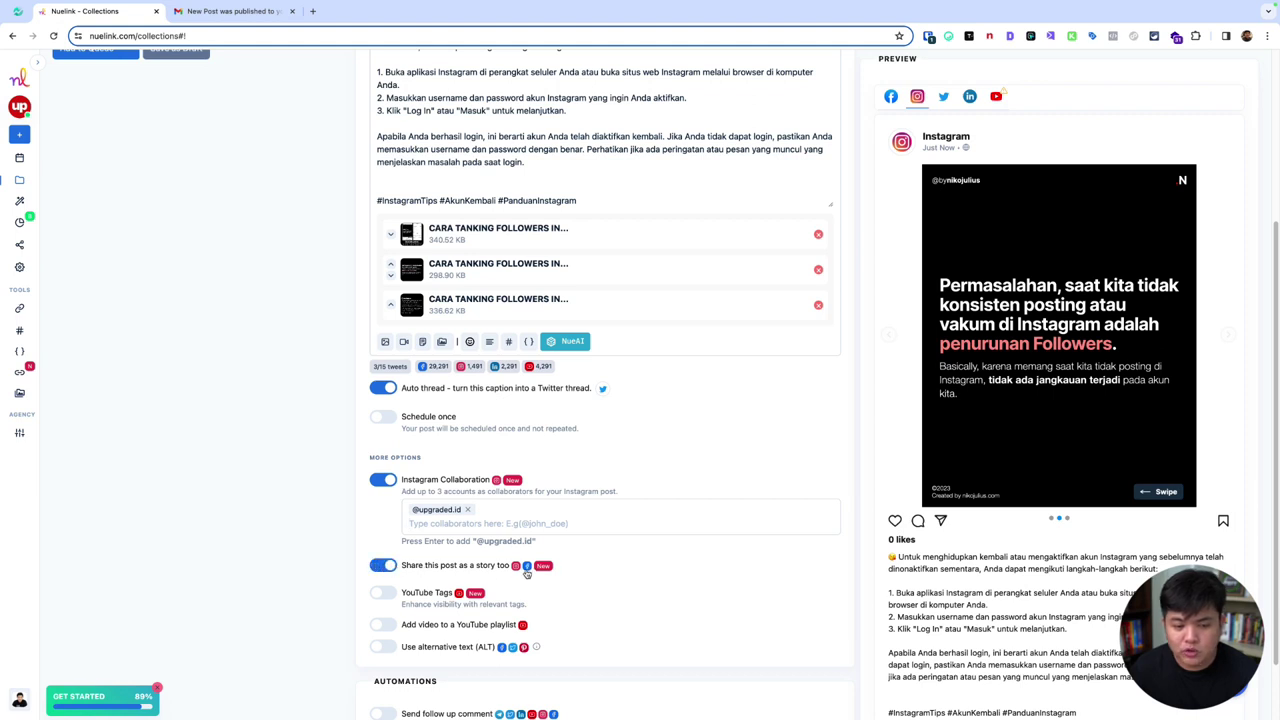
click(385, 566)
Step: Try the YouTube Tags option while checking the YouTube preview, and turn the option back off
click(381, 594)
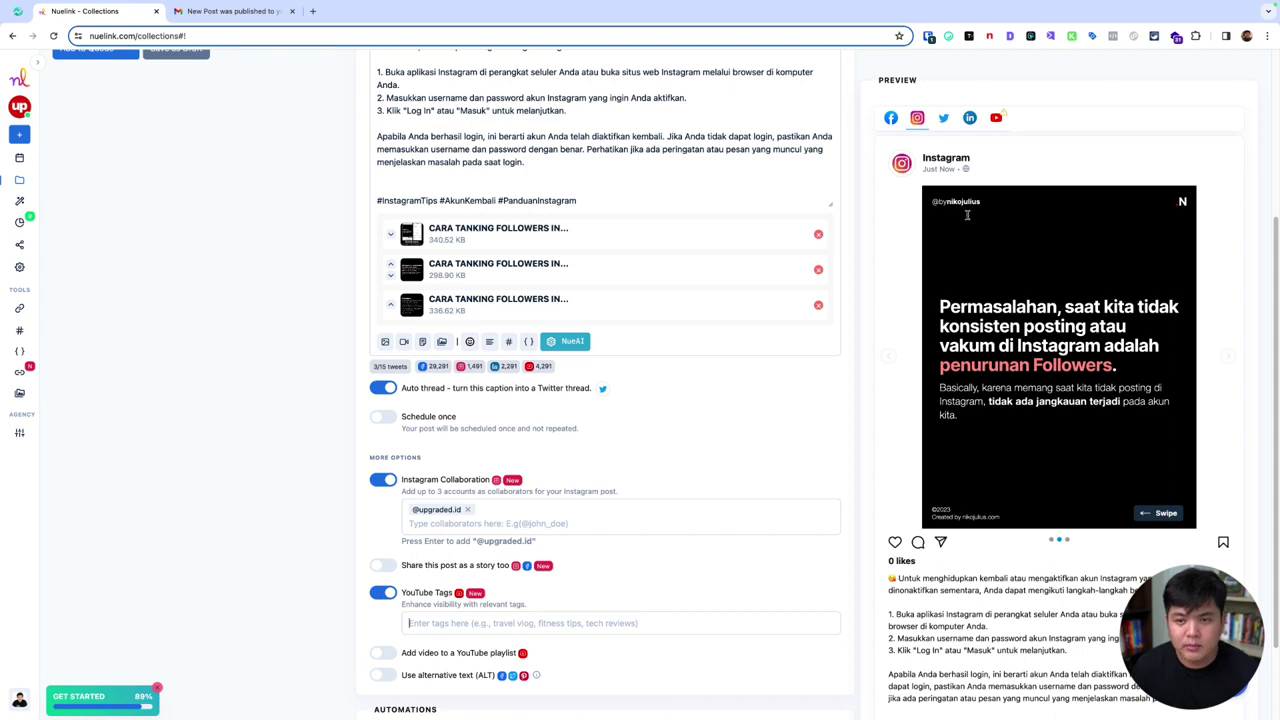
click(994, 119)
scroll(1043, 290, down, 1)
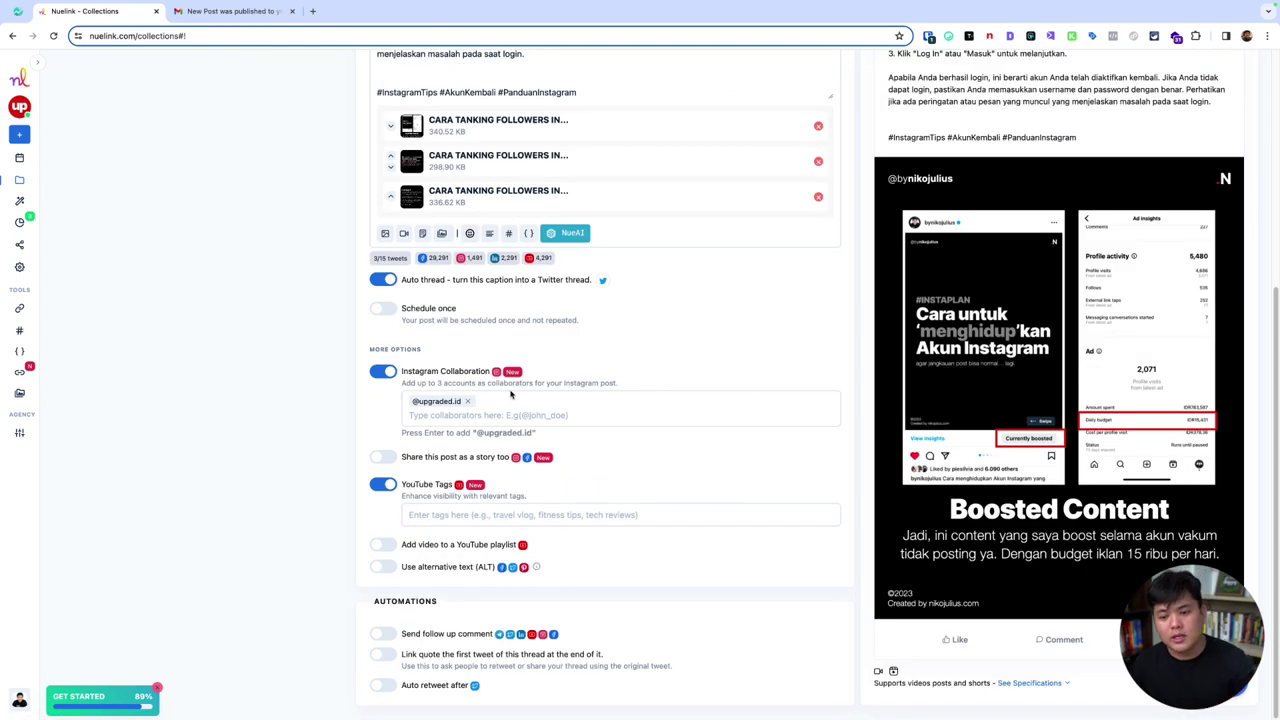
scroll(442, 500, up, 2)
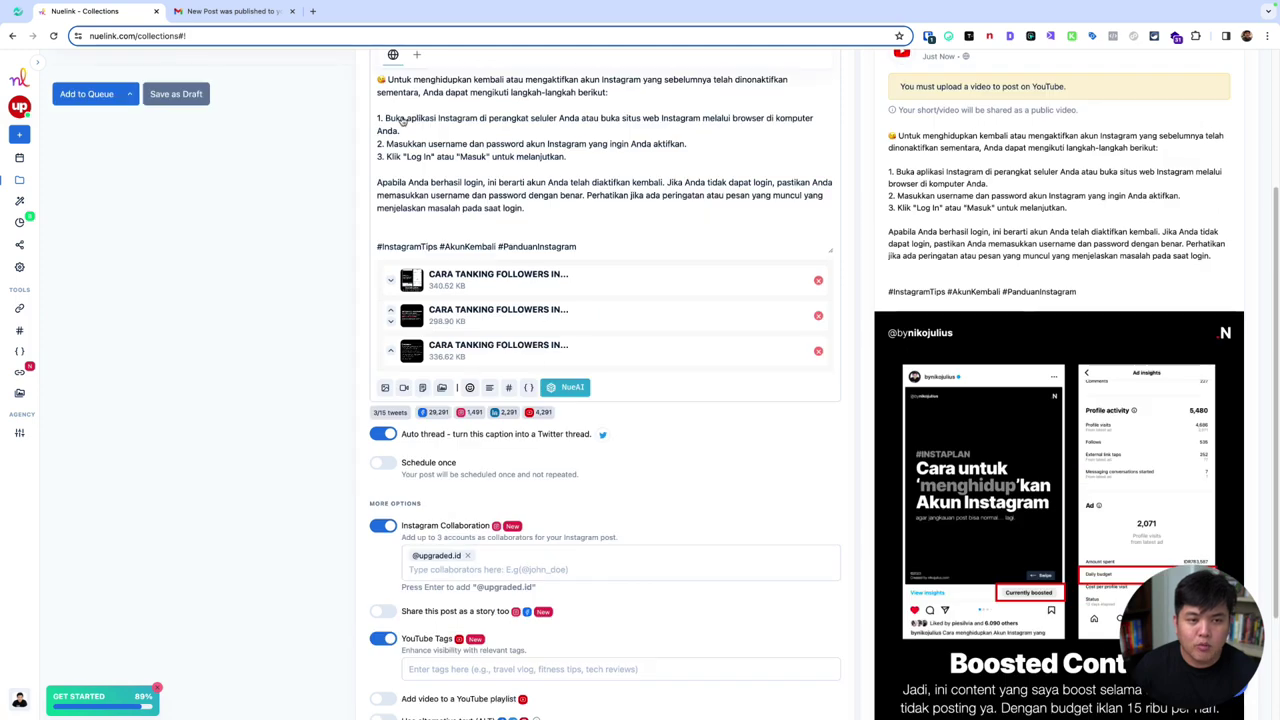
scroll(403, 120, down, 2)
click(385, 490)
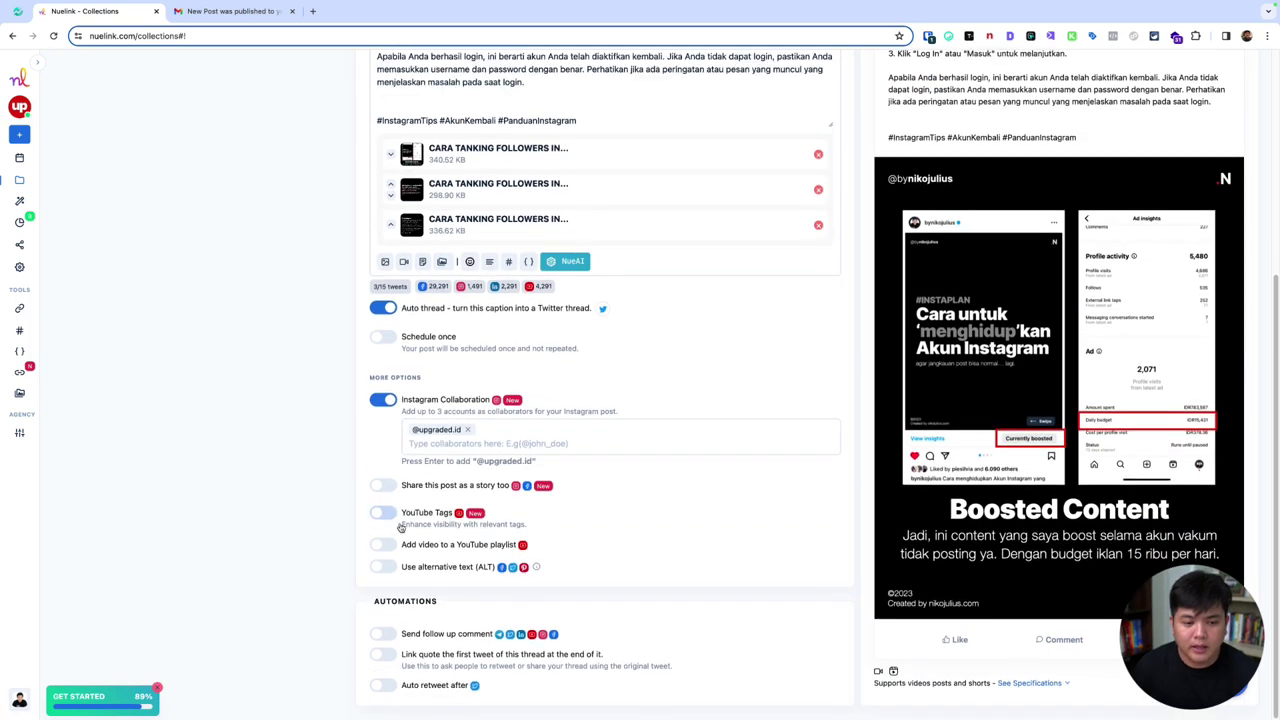
Step: Try the option to add the video to a YouTube playlist, refresh the playlists, look through them, and turn the option back off
click(381, 549)
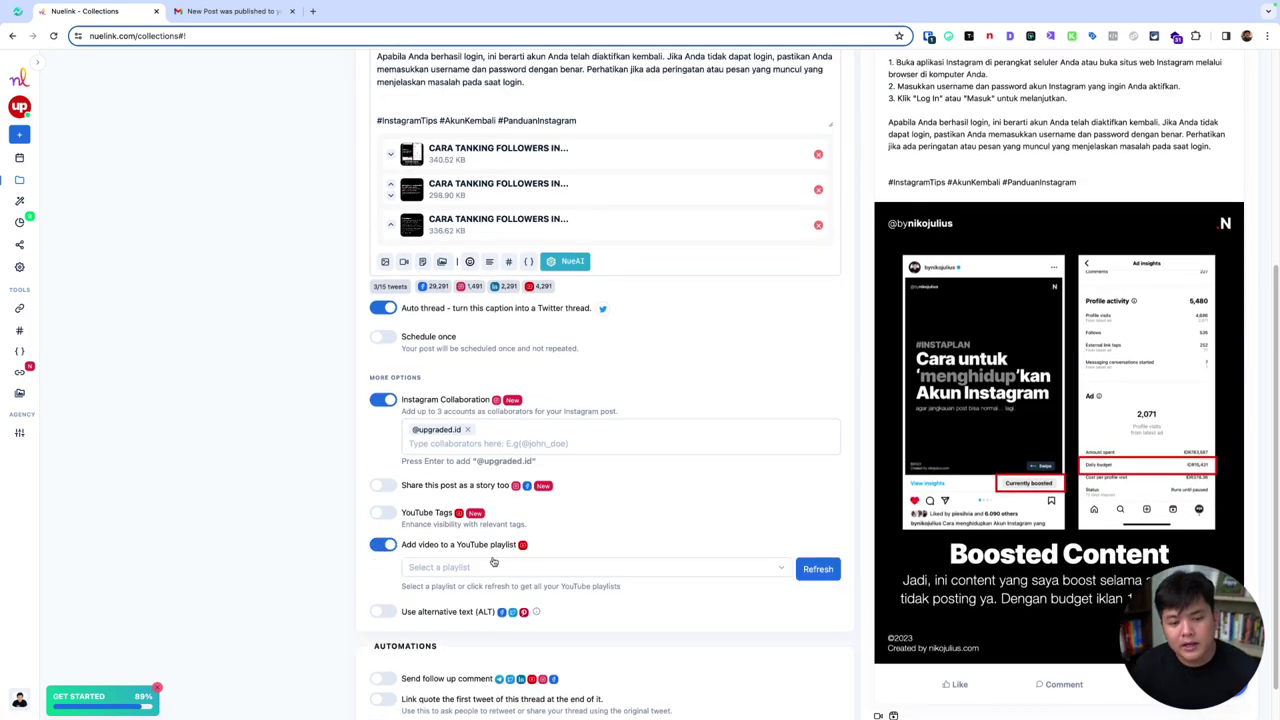
click(545, 566)
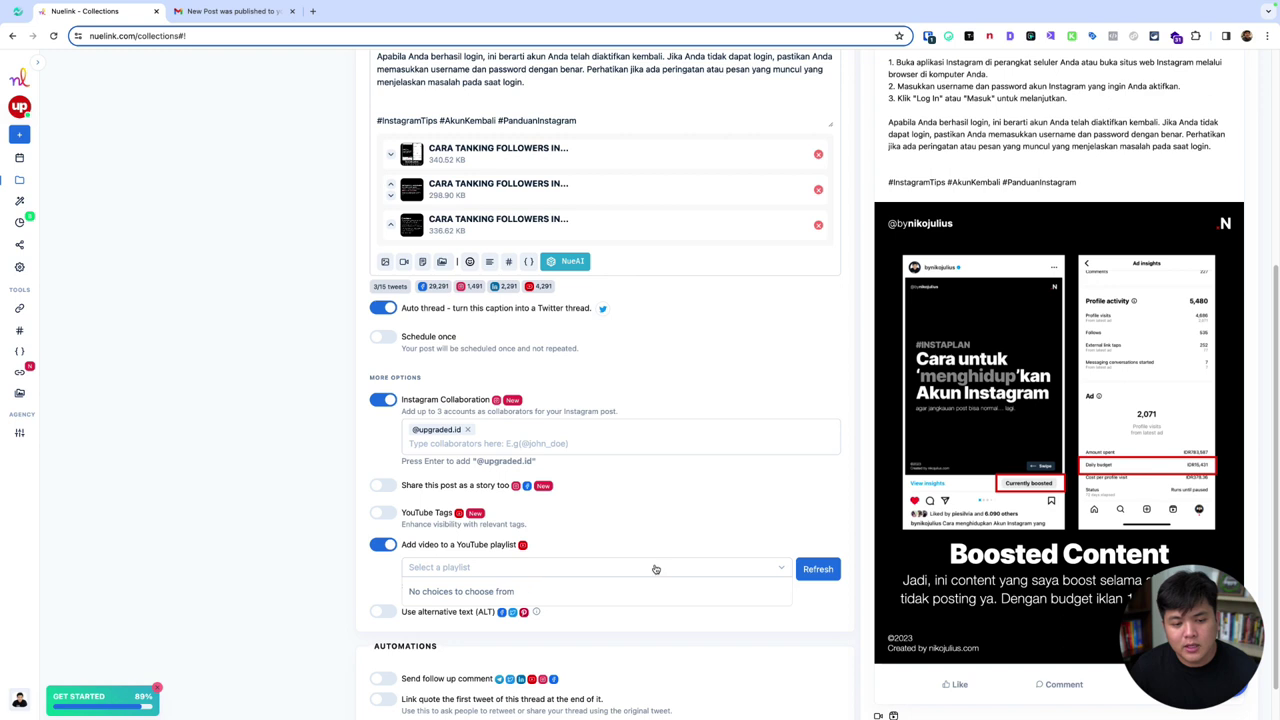
click(829, 571)
click(775, 567)
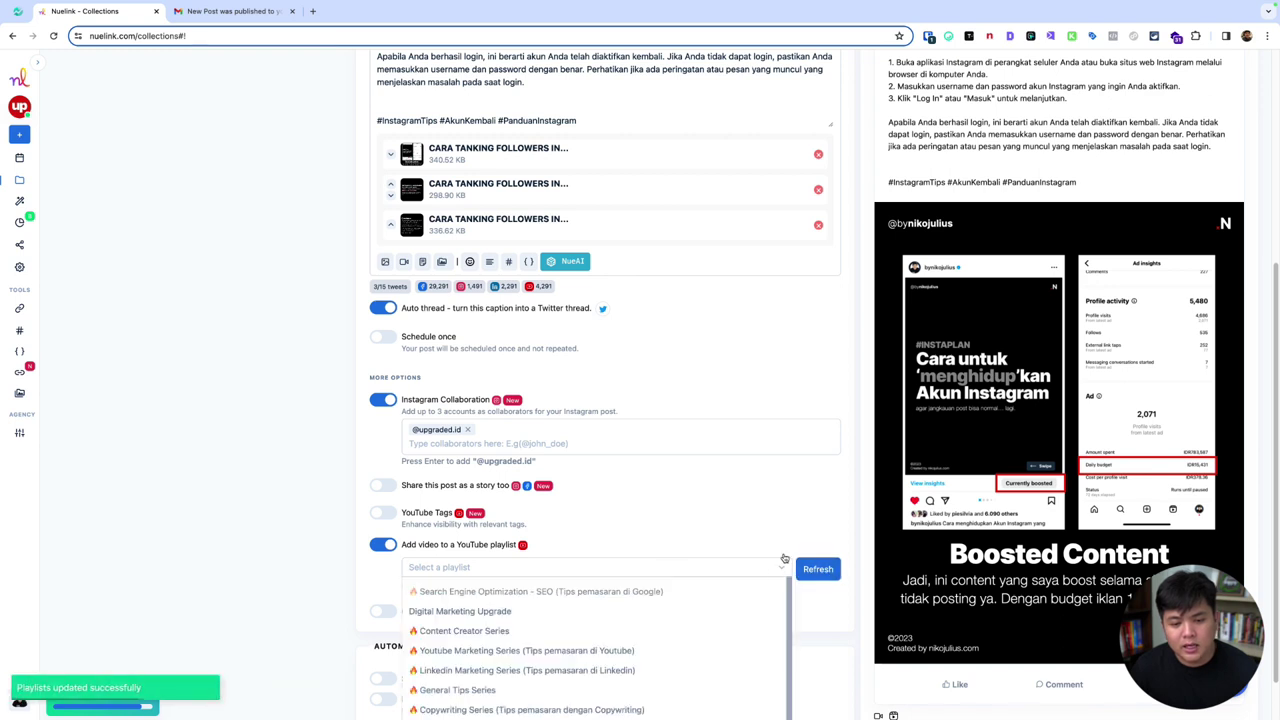
scroll(775, 576, down, 1)
scroll(570, 550, down, 1)
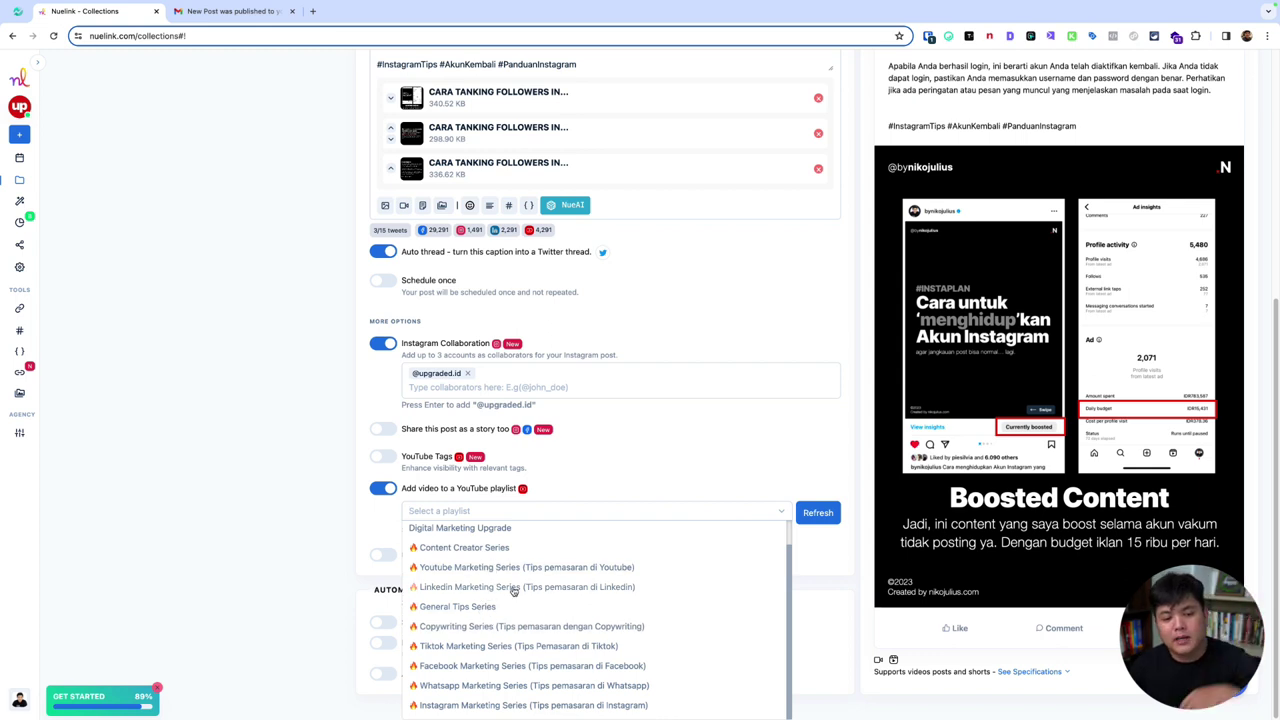
scroll(514, 590, up, 1)
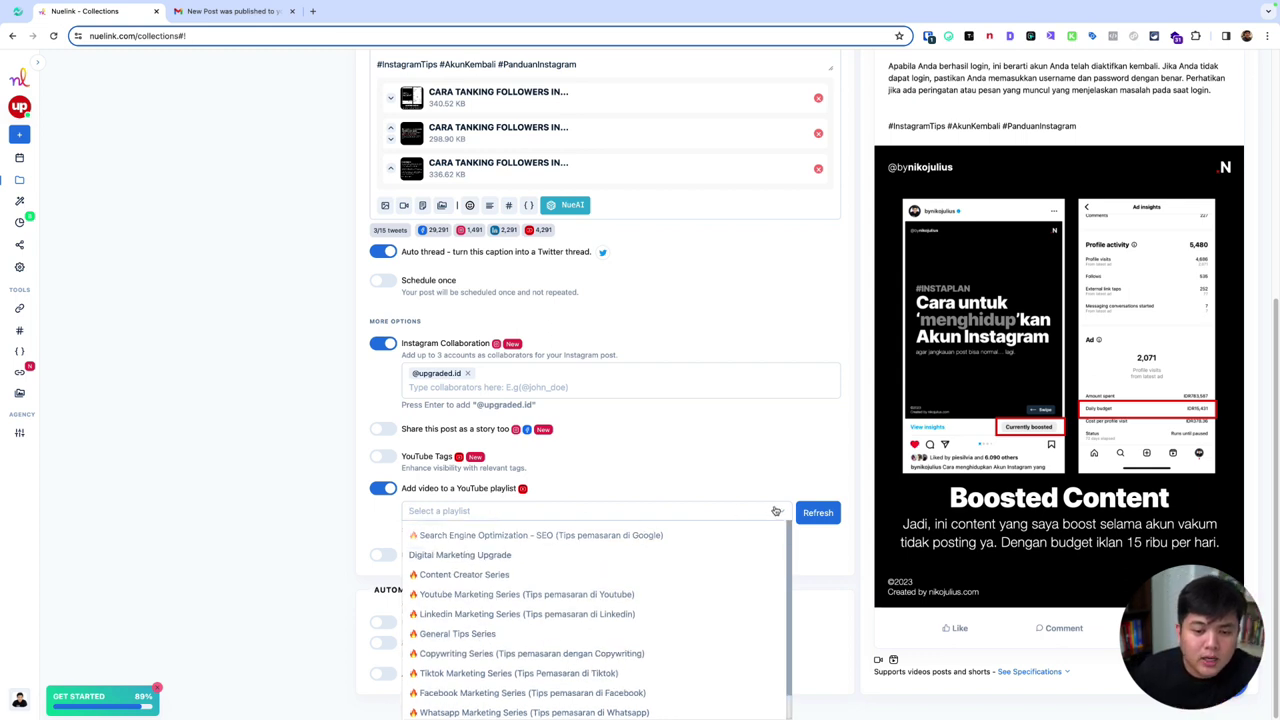
click(344, 507)
click(390, 502)
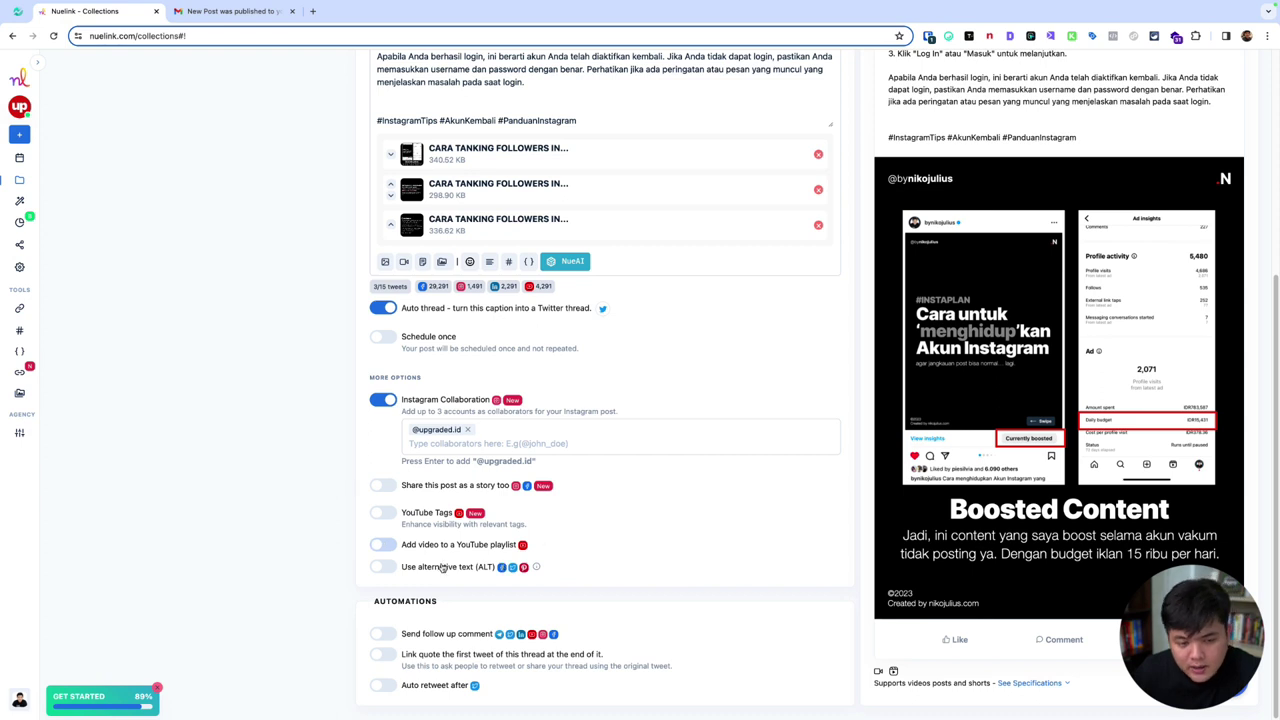
Step: Try the alternative text (ALT) option with its description field, and turn the option back off
click(389, 568)
click(470, 593)
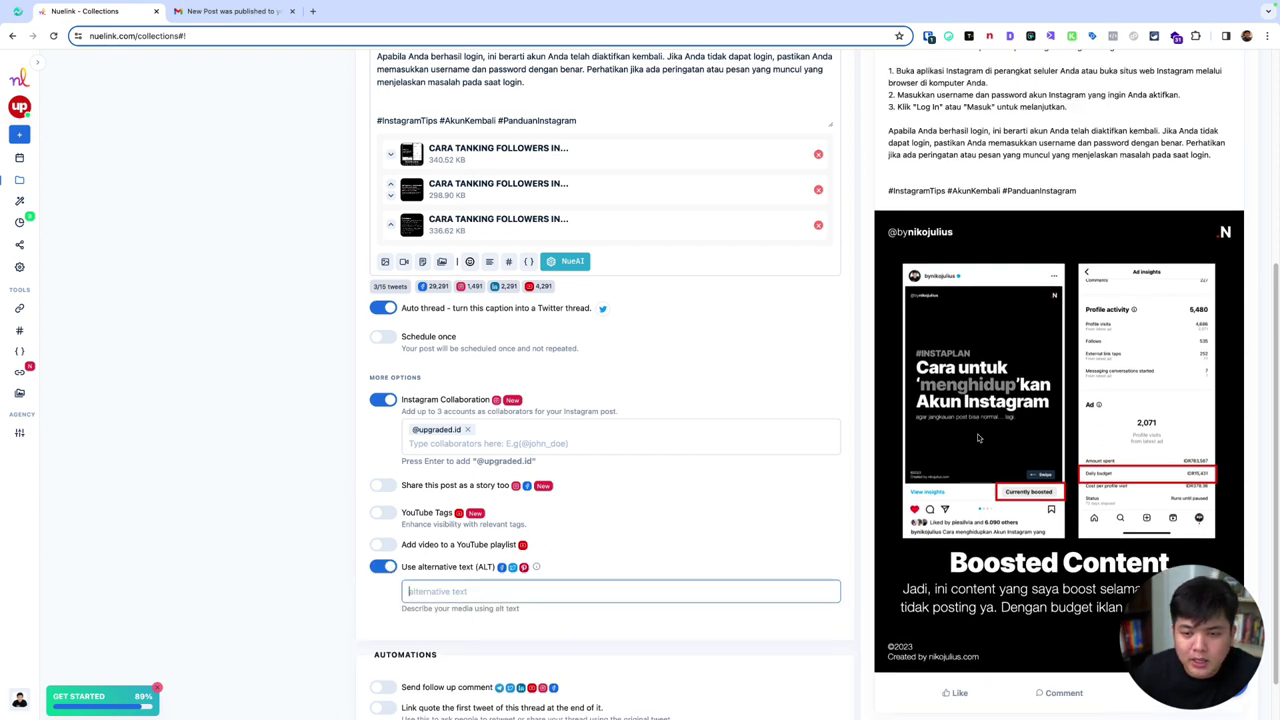
scroll(459, 611, down, 1)
click(383, 514)
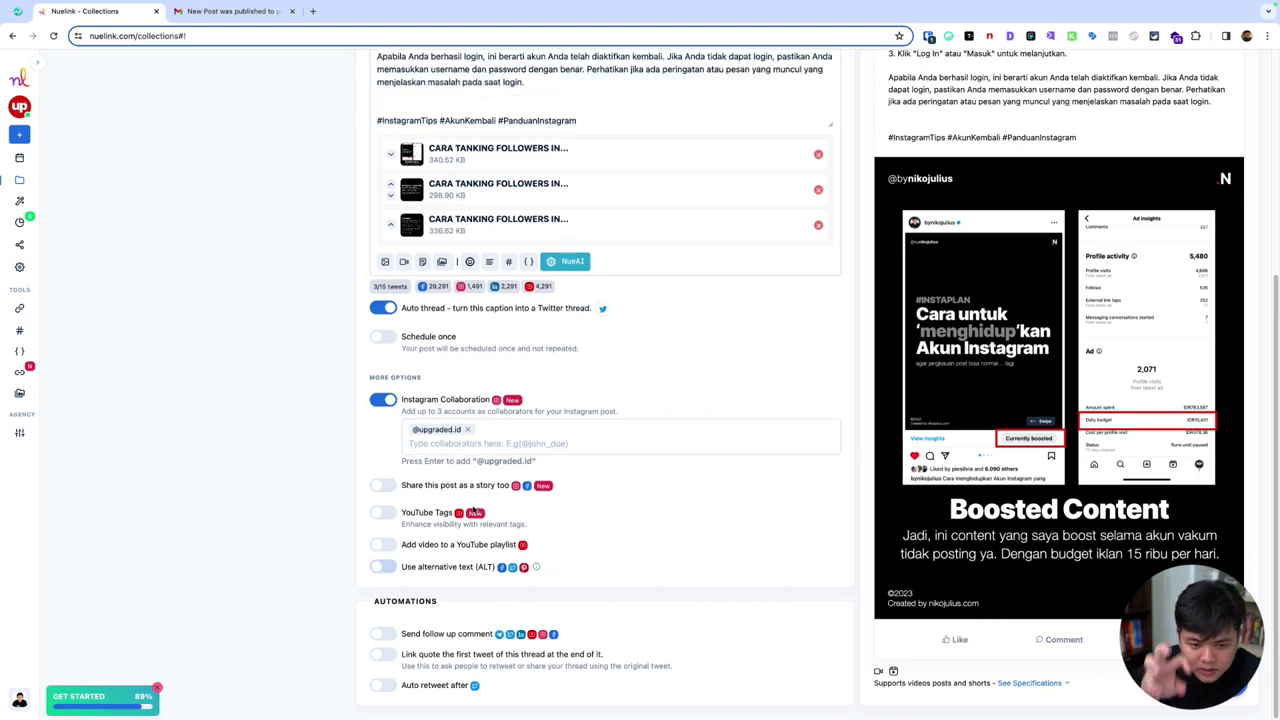
scroll(540, 340, up, 5)
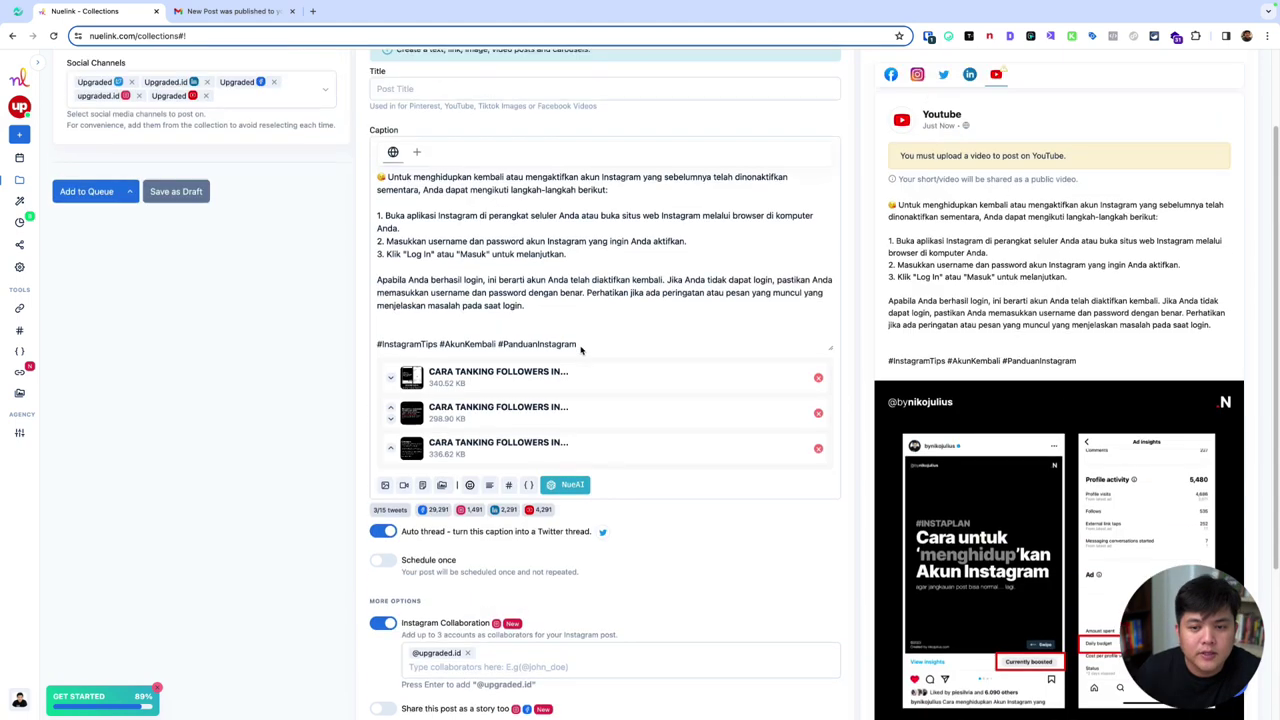
scroll(519, 337, down, 3)
scroll(538, 365, down, 2)
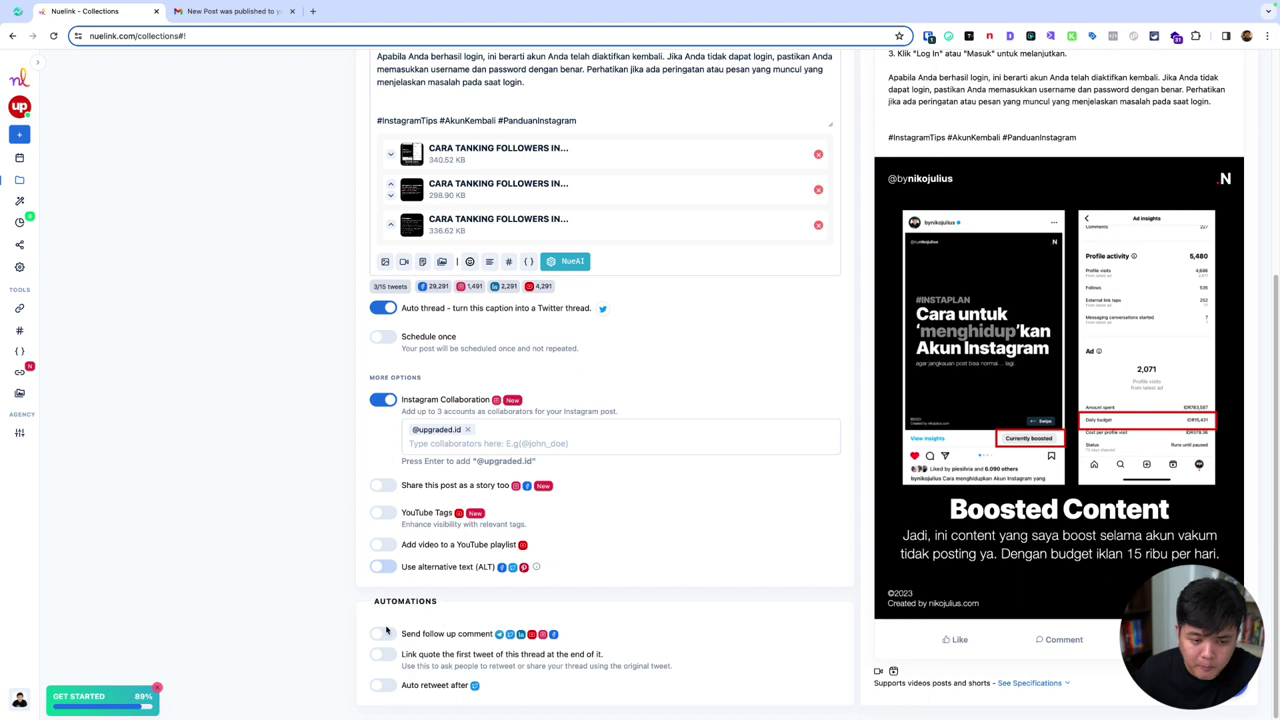
drag(377, 605, 459, 600)
click(460, 600)
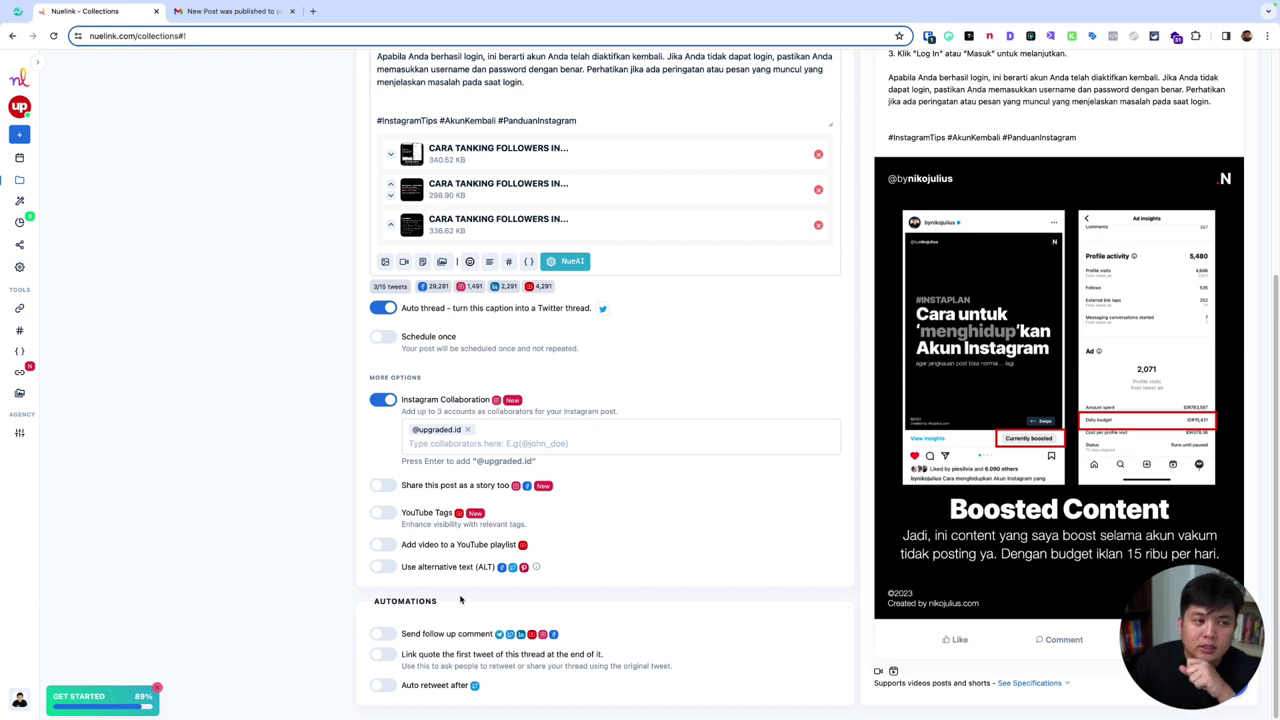
drag(375, 603, 438, 603)
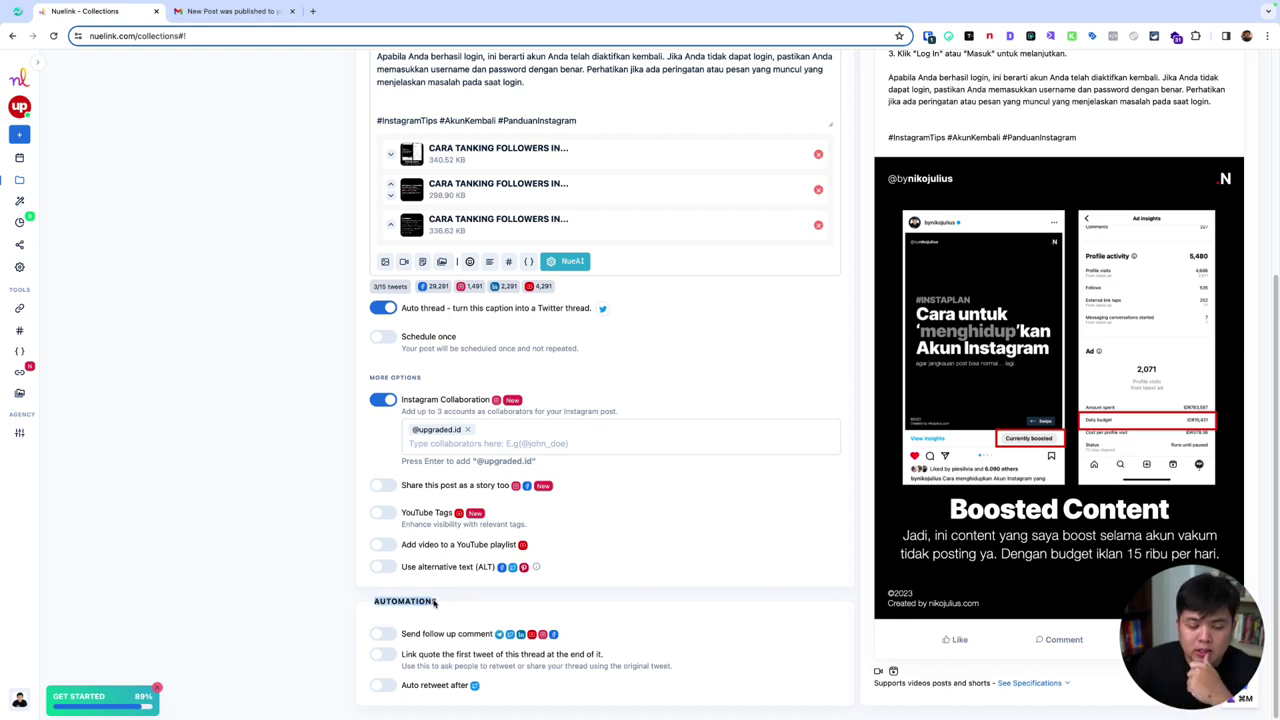
click(433, 603)
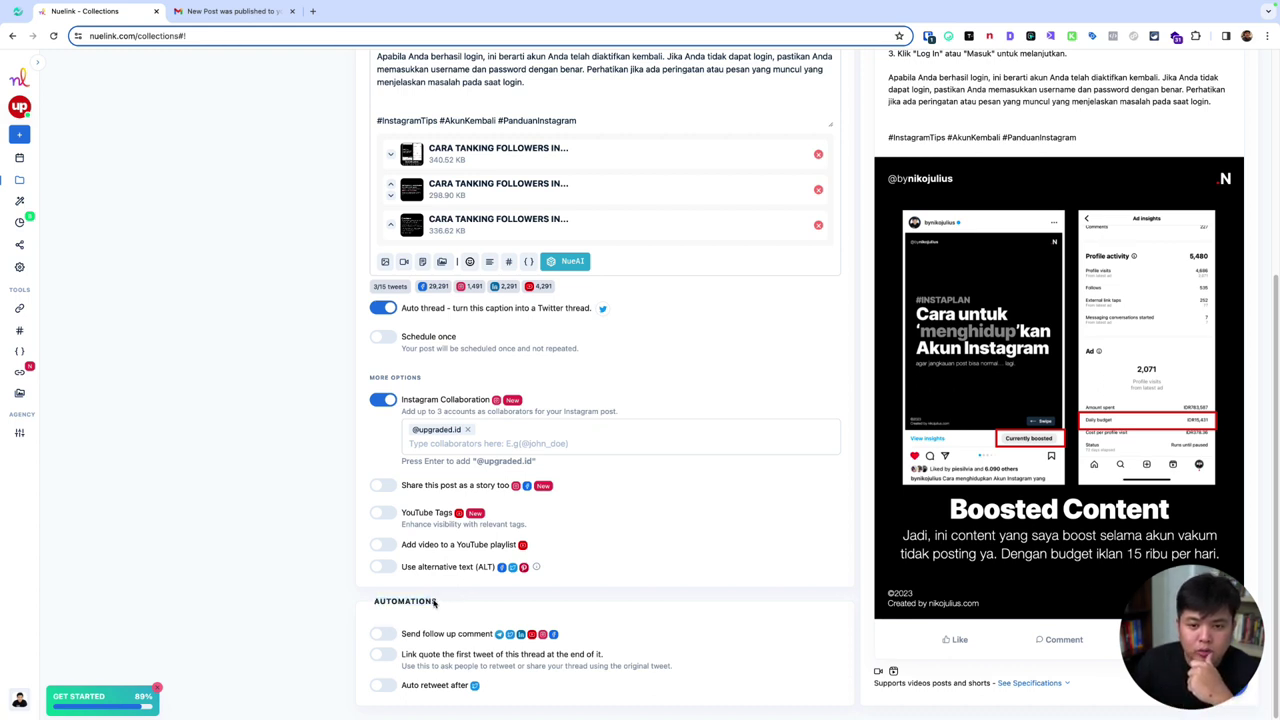
Step: Turn on the Send follow up comment automation and look at the NueAI writing options for the comment
click(381, 634)
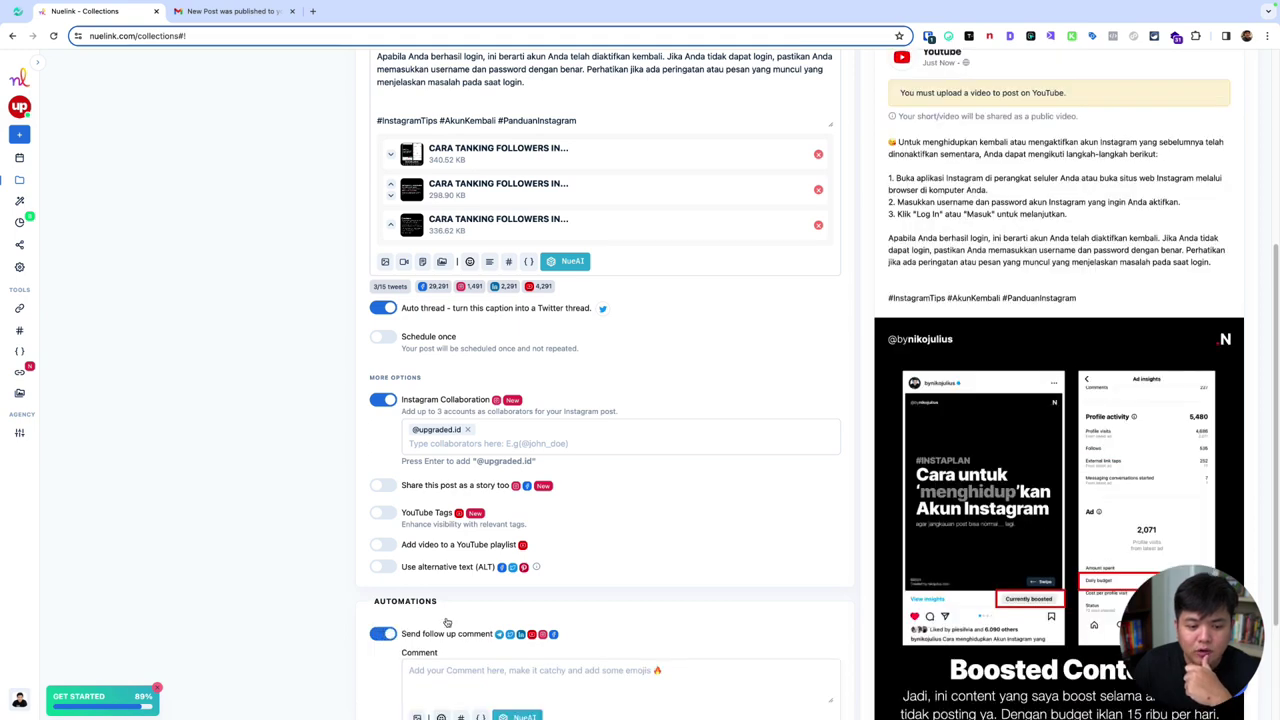
scroll(520, 585, down, 2)
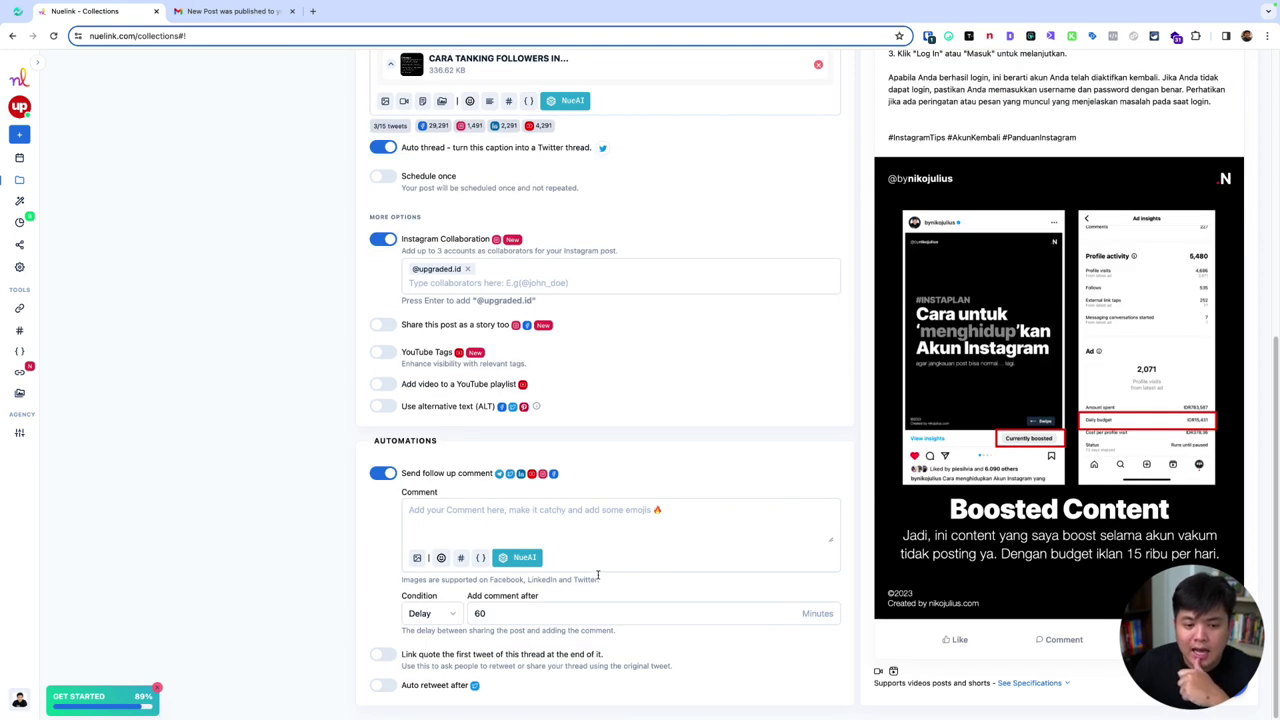
click(519, 557)
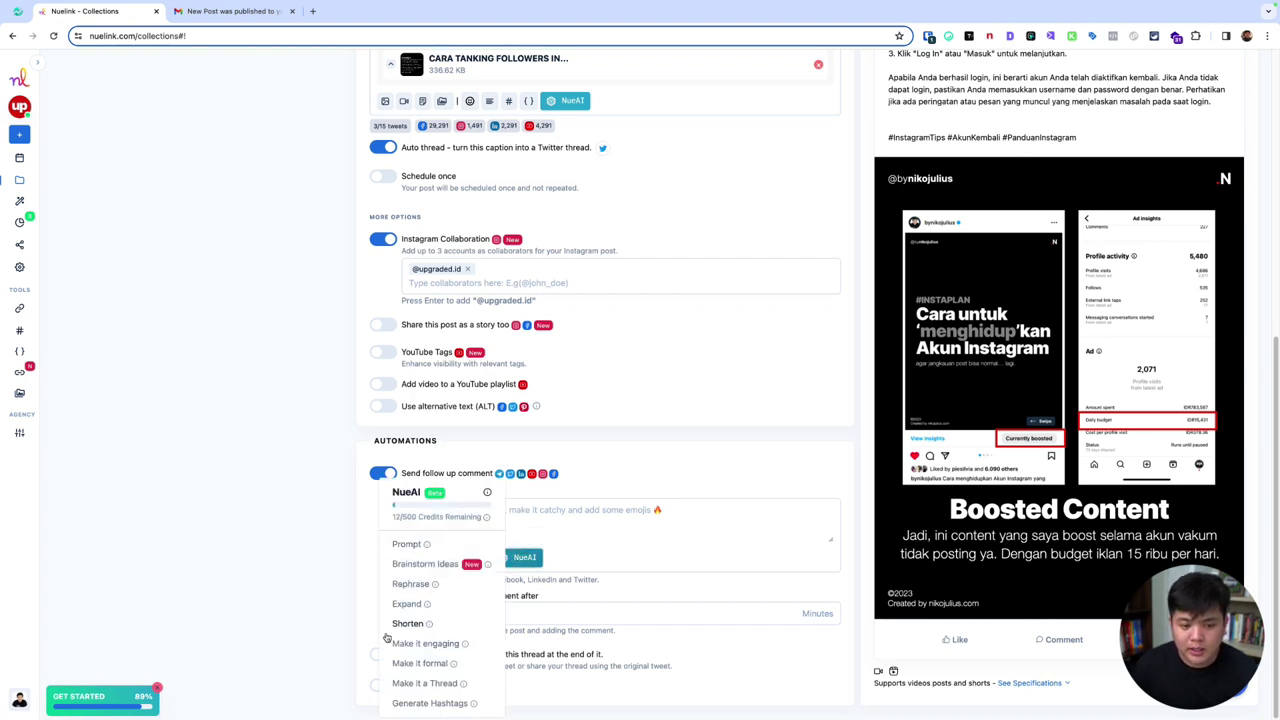
click(336, 600)
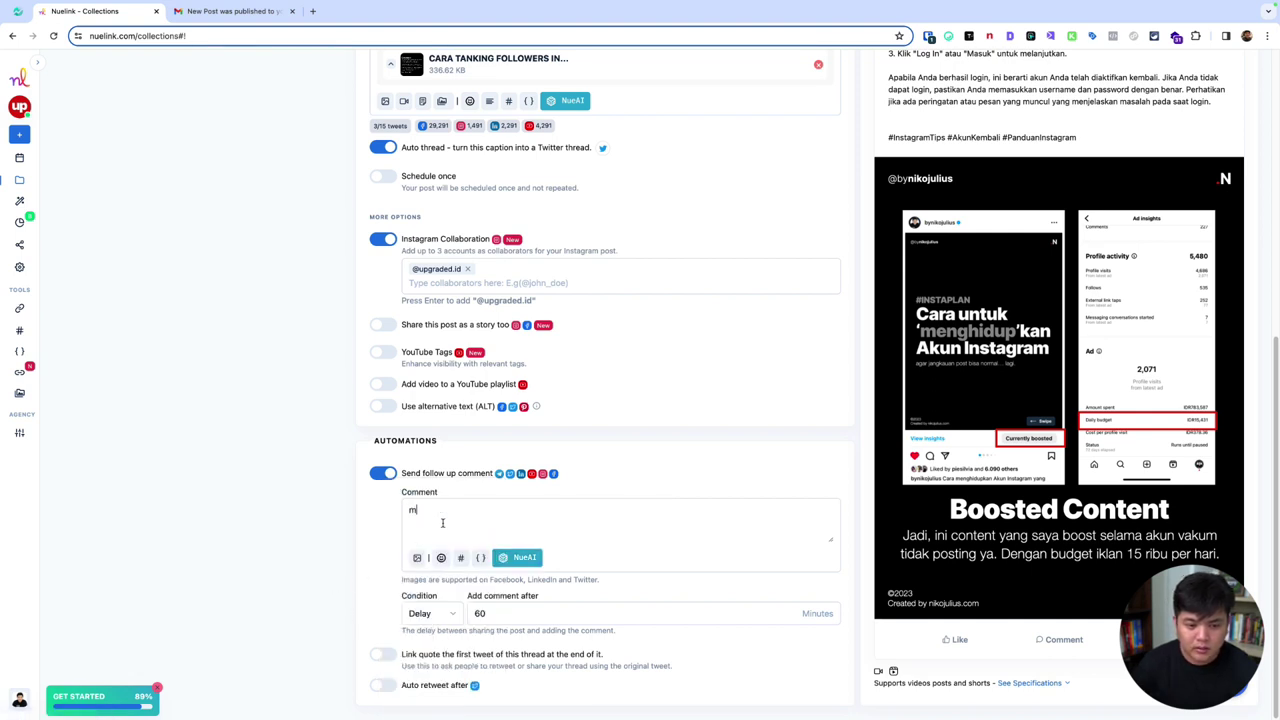
Step: Write "Tuliskan pertanyaanmu dibawah ini" as the follow-up comment and have NueAI make it engaging
text(Wow)
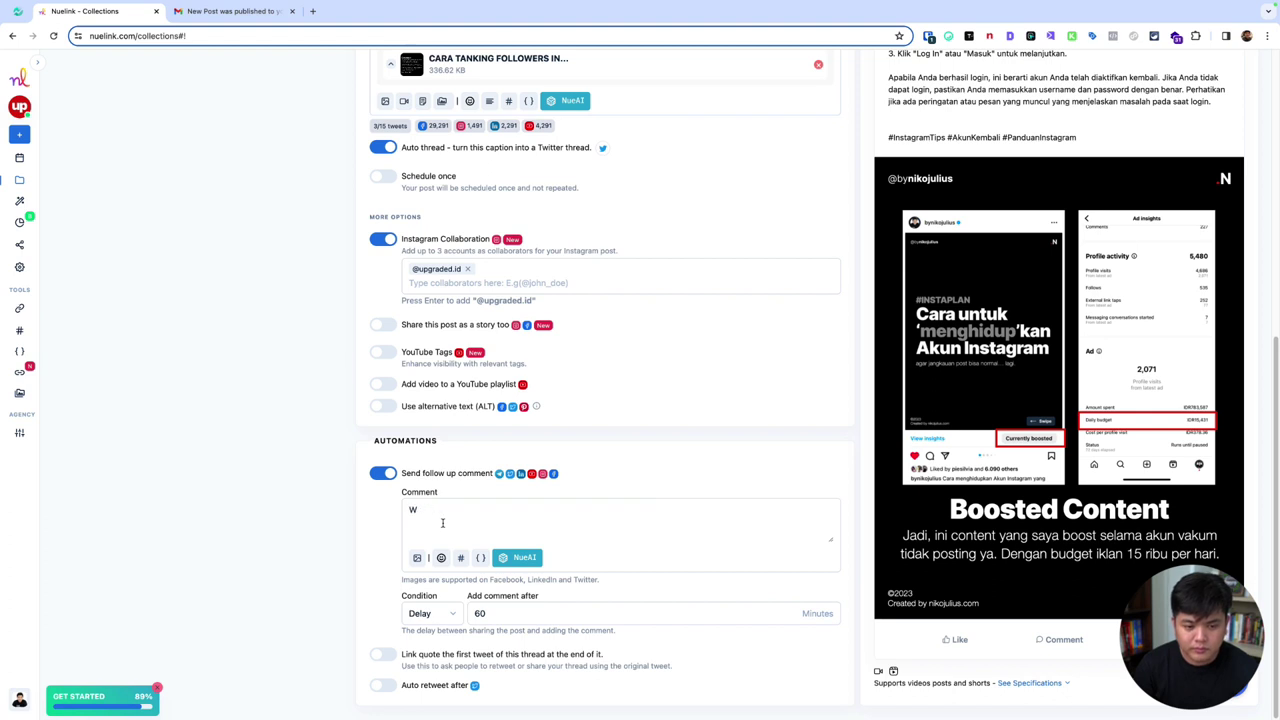
key(ctrl+a)
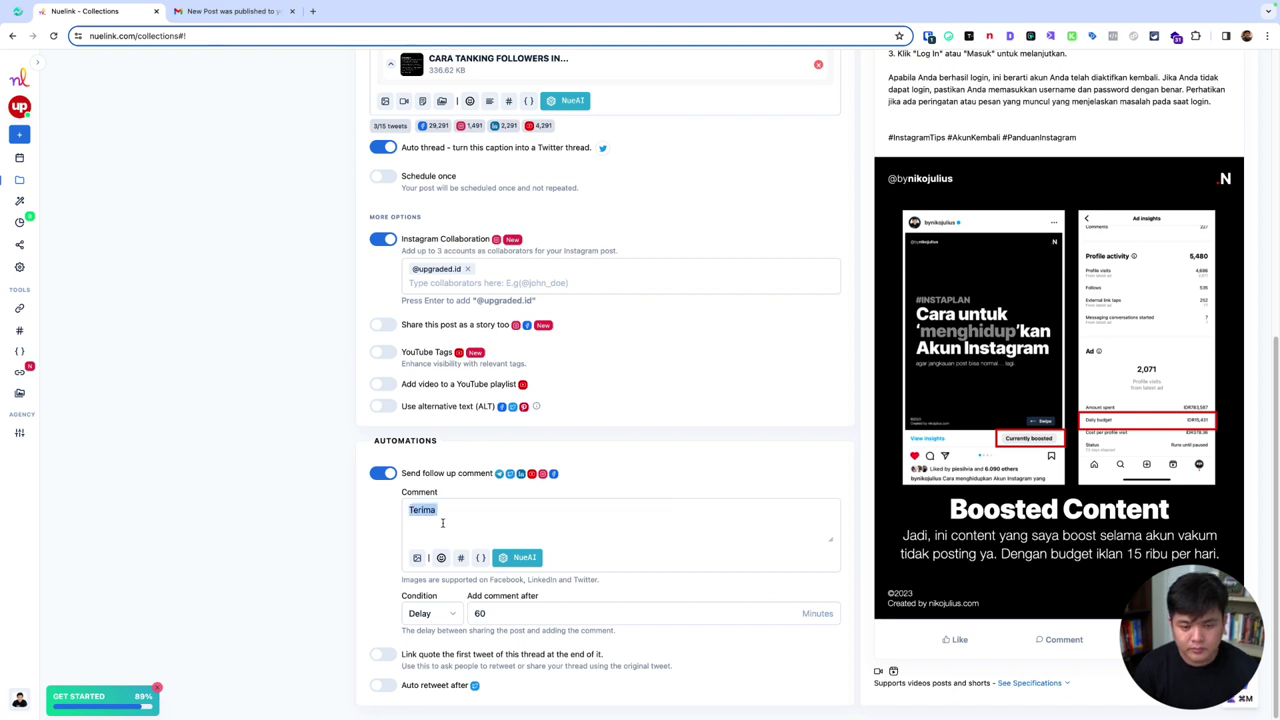
text(Tuliskan pertanyaan)
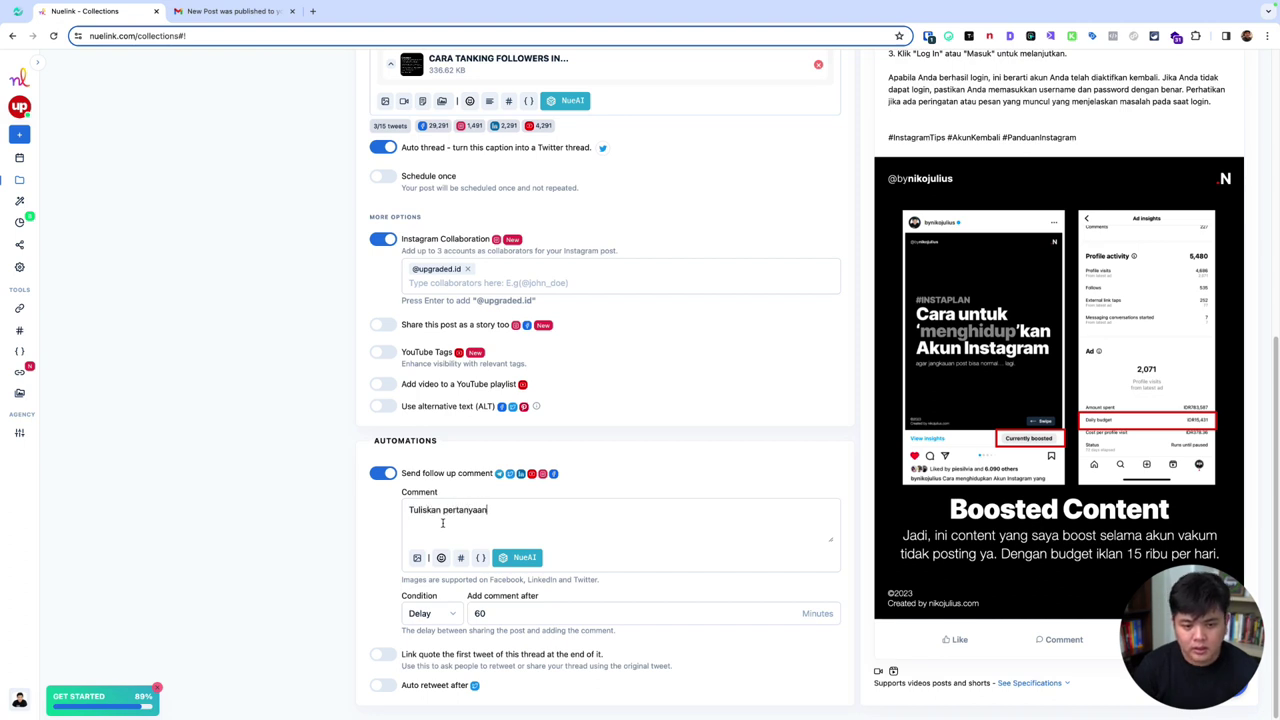
text(mu dibawah ini)
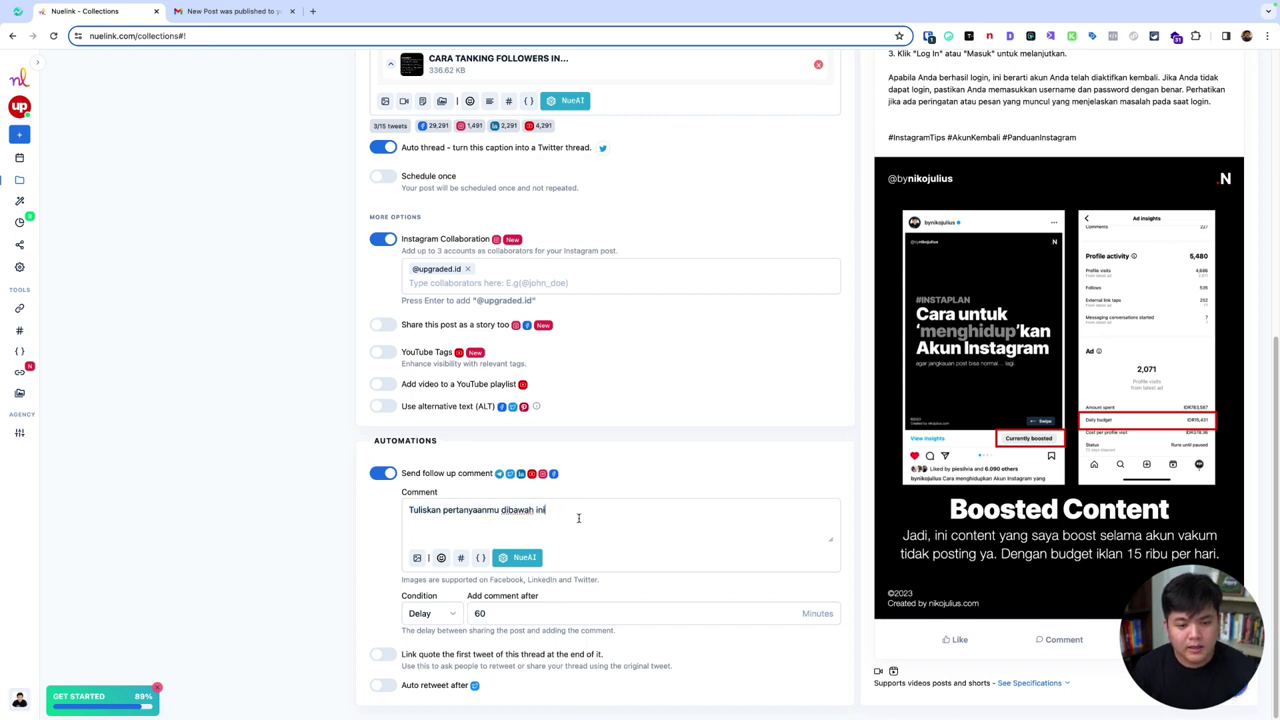
click(517, 557)
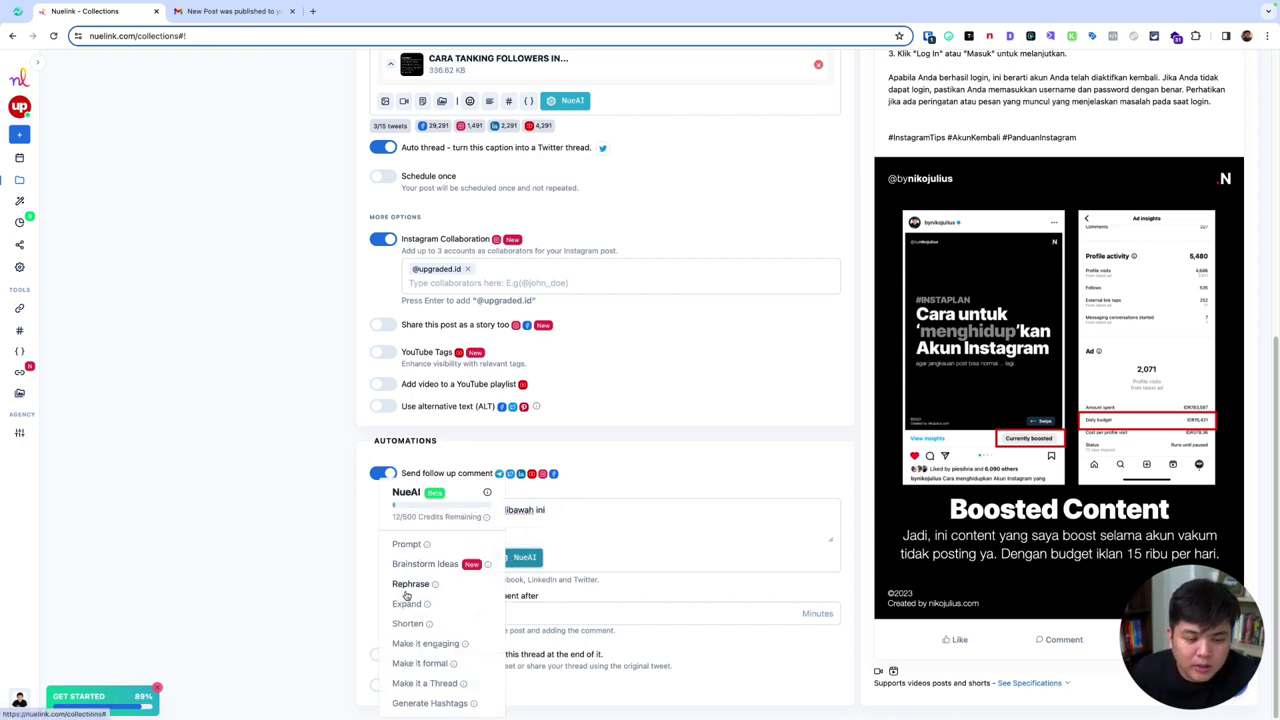
click(410, 643)
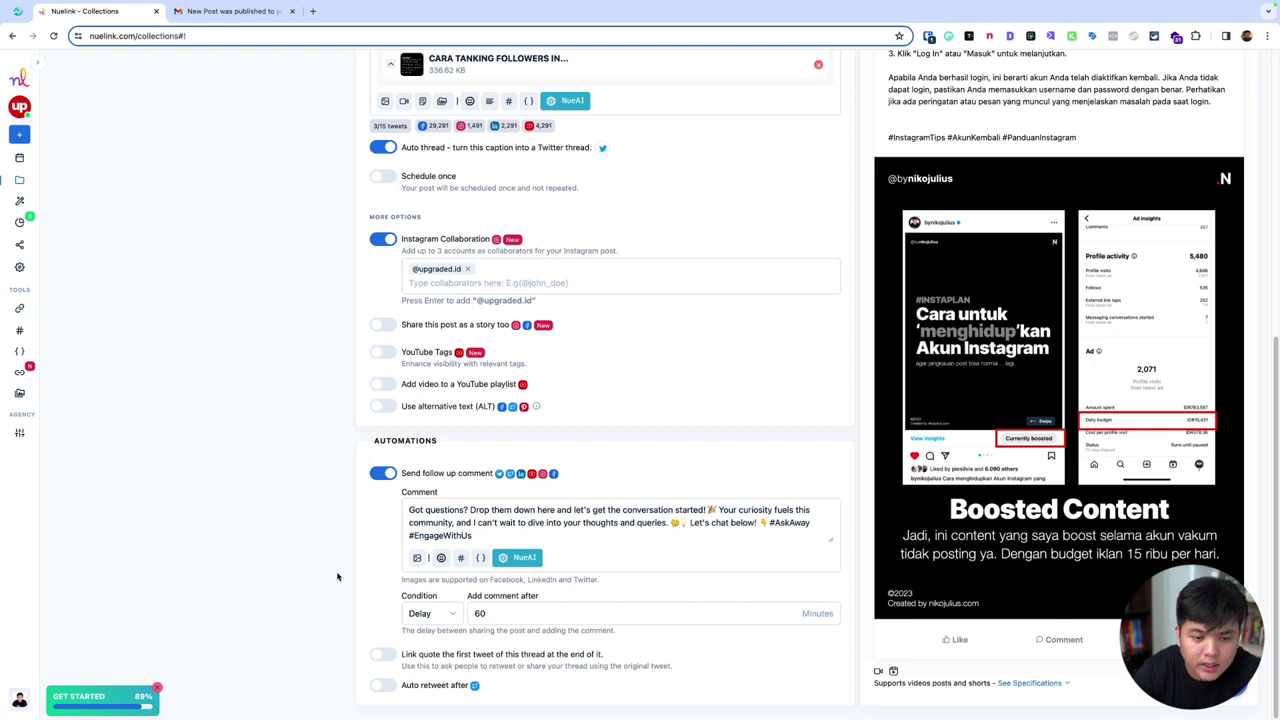
Step: Review the generated follow-up comment and check the NueAI rewriting options again without applying one
key(super+a)
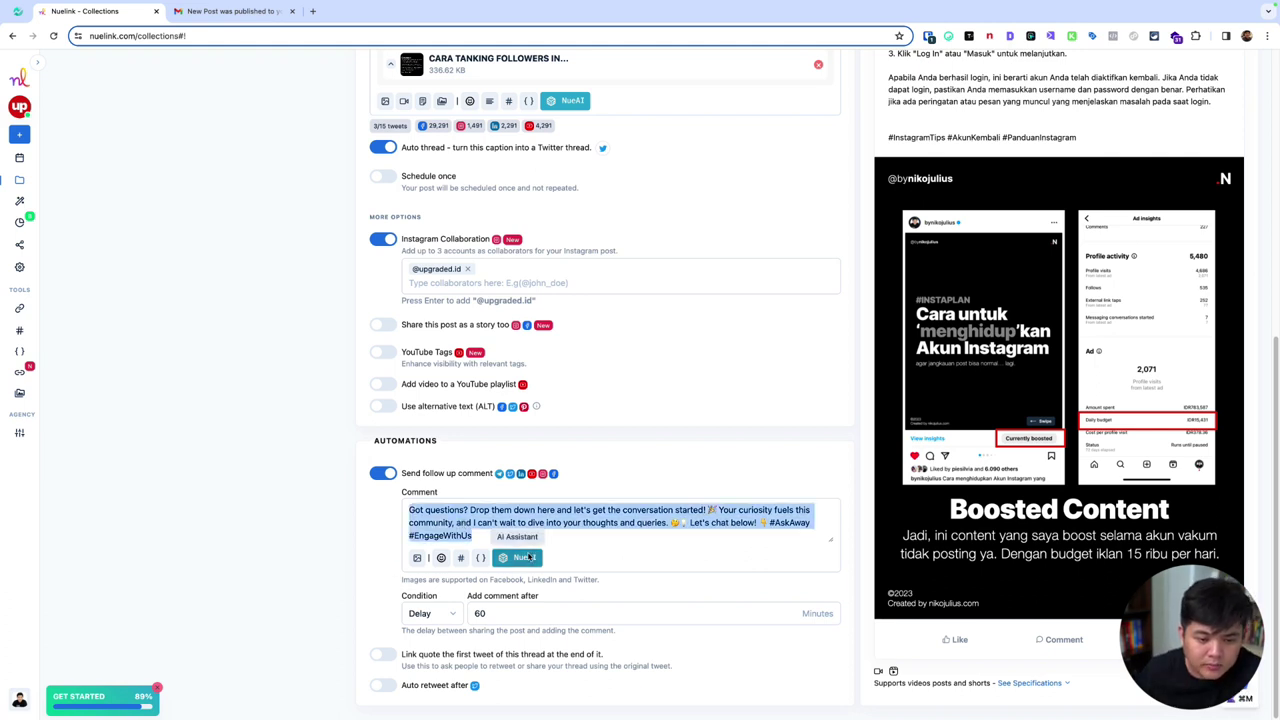
click(495, 535)
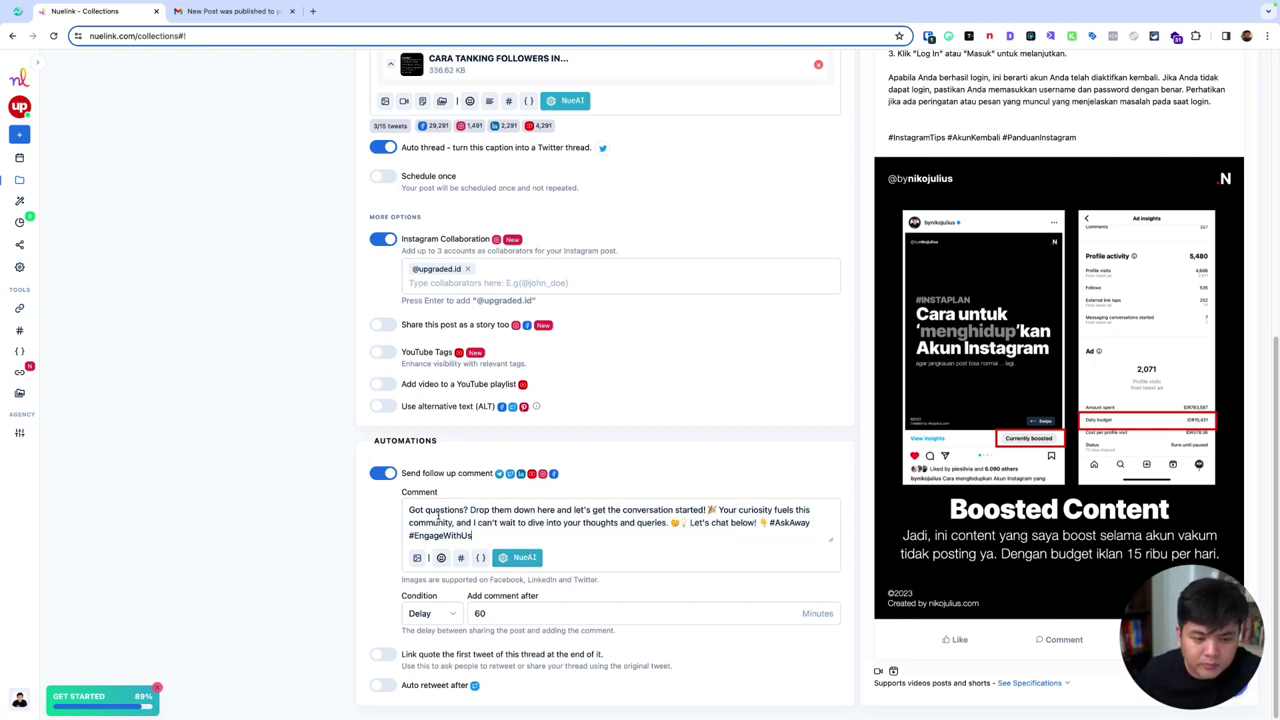
drag(505, 533, 407, 511)
click(407, 511)
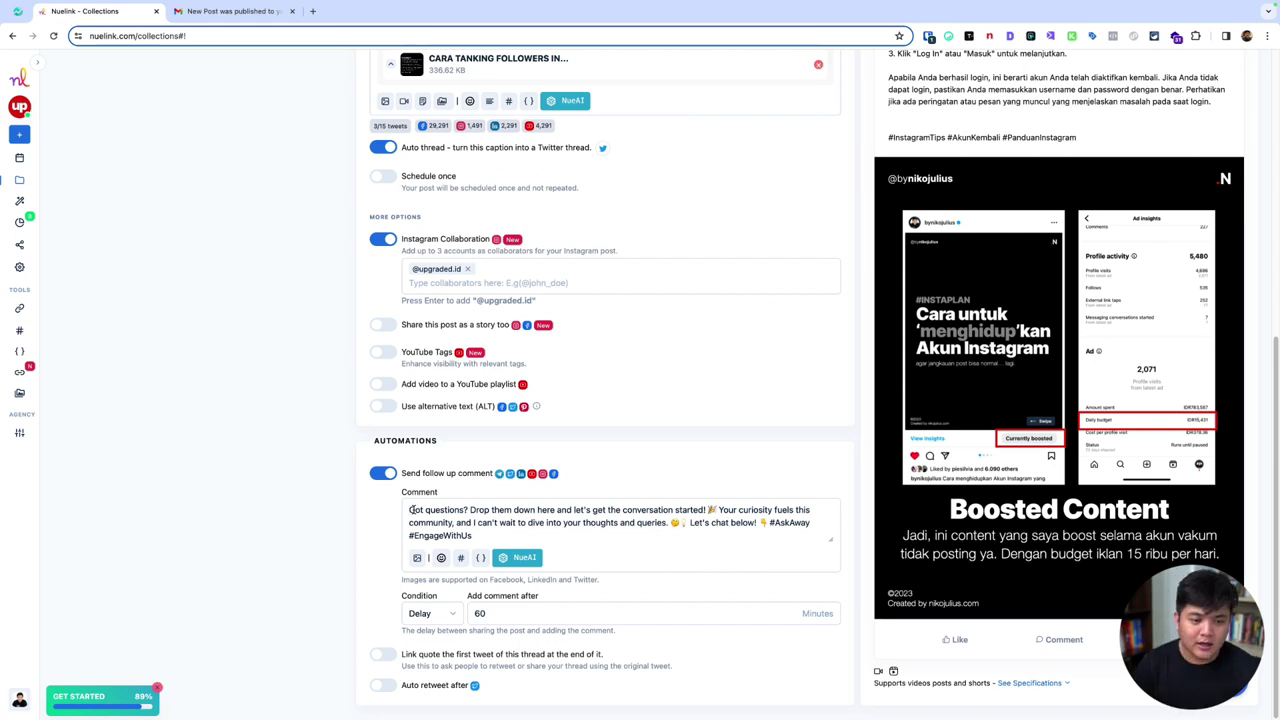
click(518, 557)
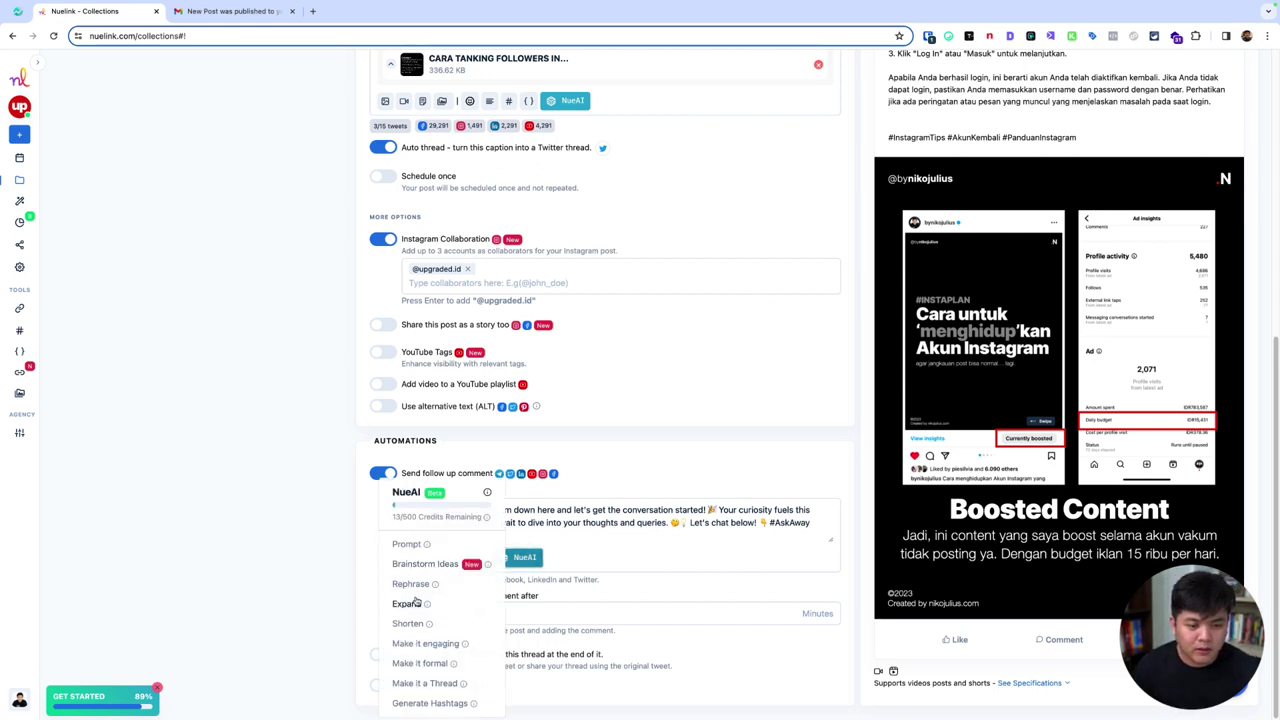
click(331, 556)
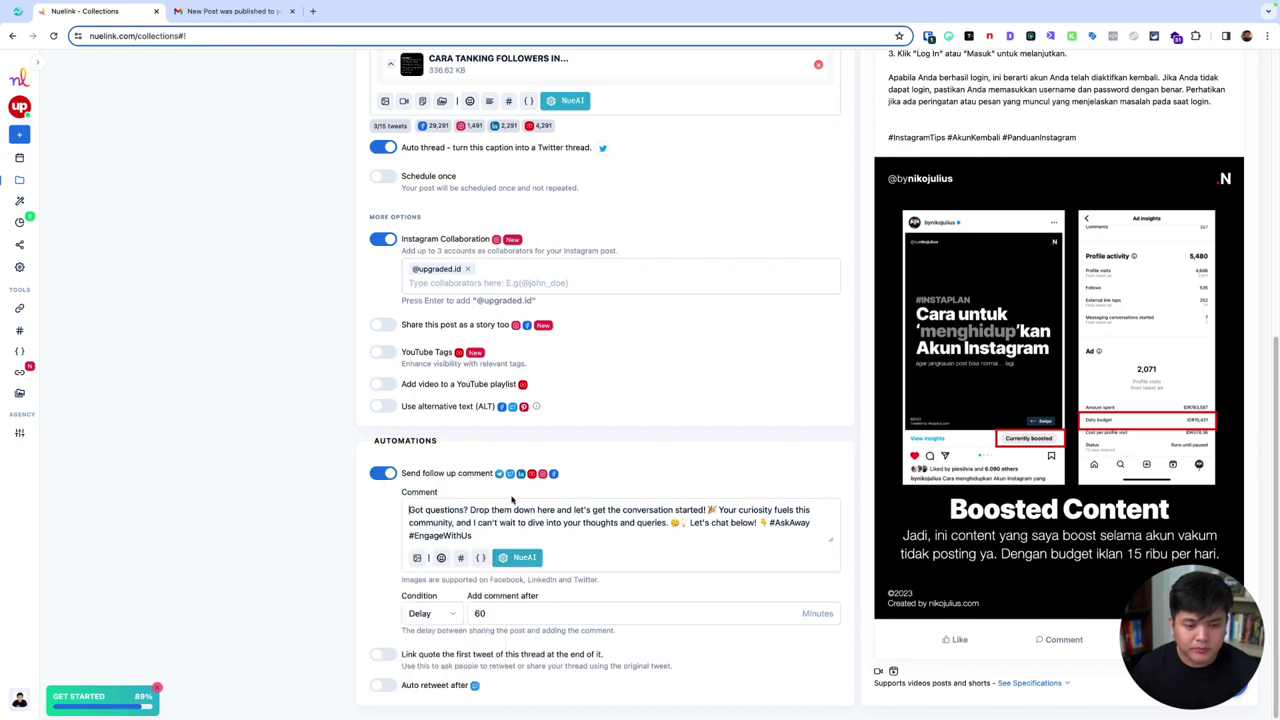
Step: Replace the comment's English opening, up to the first emoji, with "Punya pertanyaan? Tulis dibawah ini!"
text(Punya pertan)
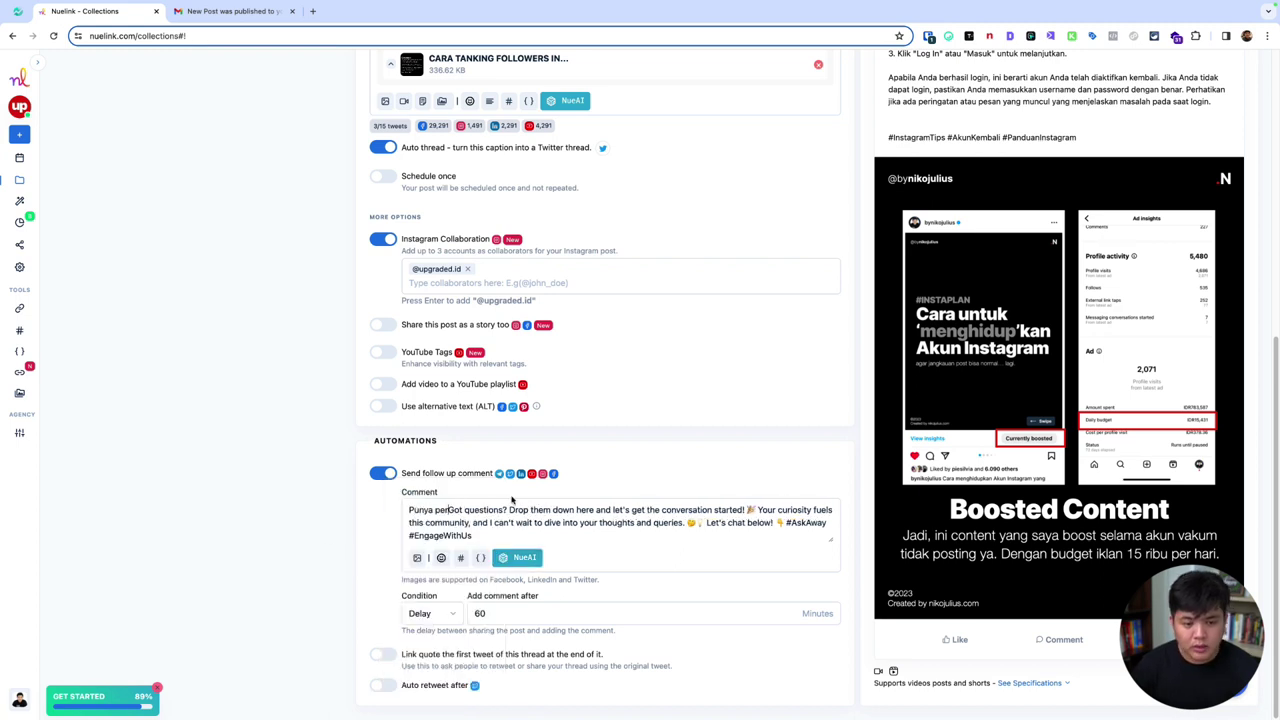
text(yaan? )
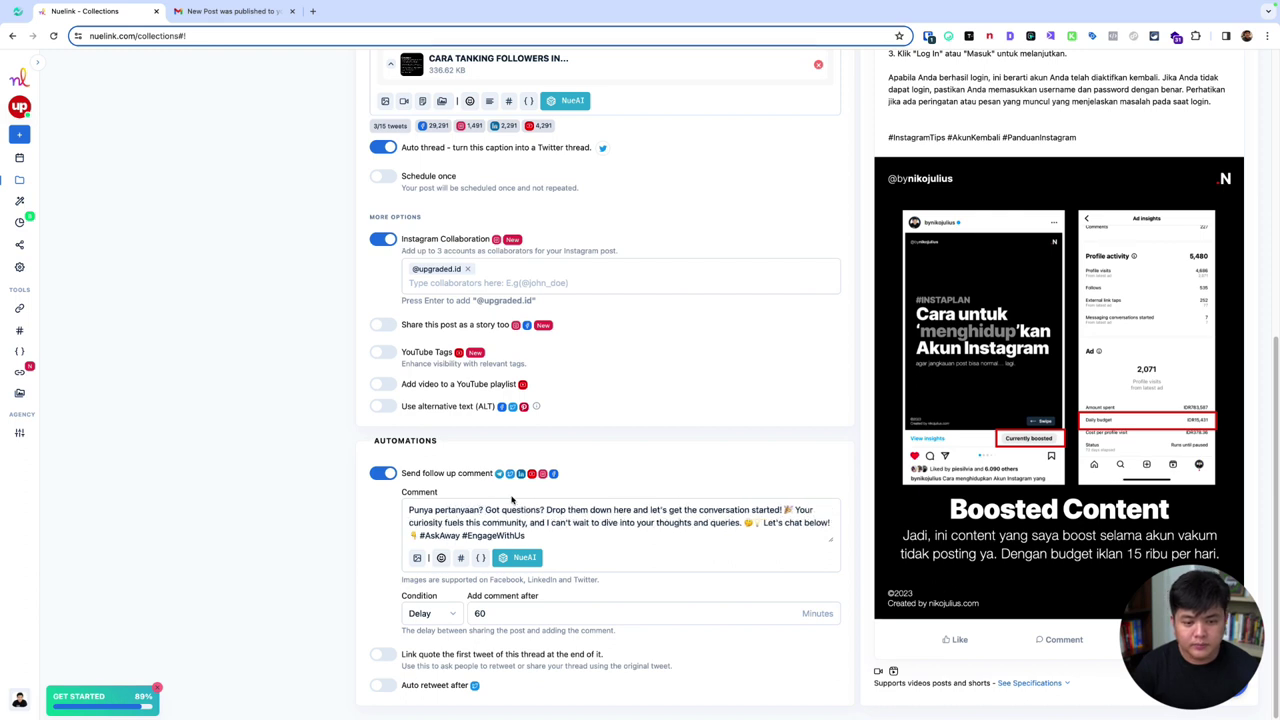
text(Tulis dibawah)
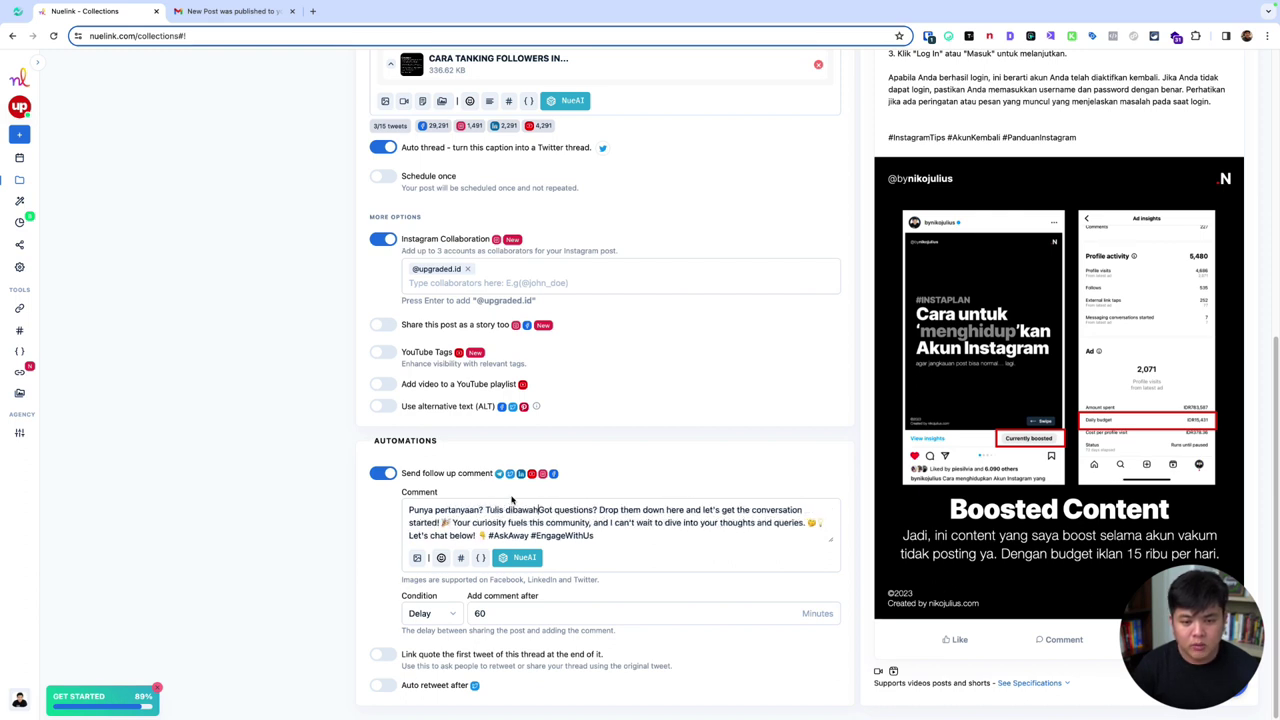
text( ini)
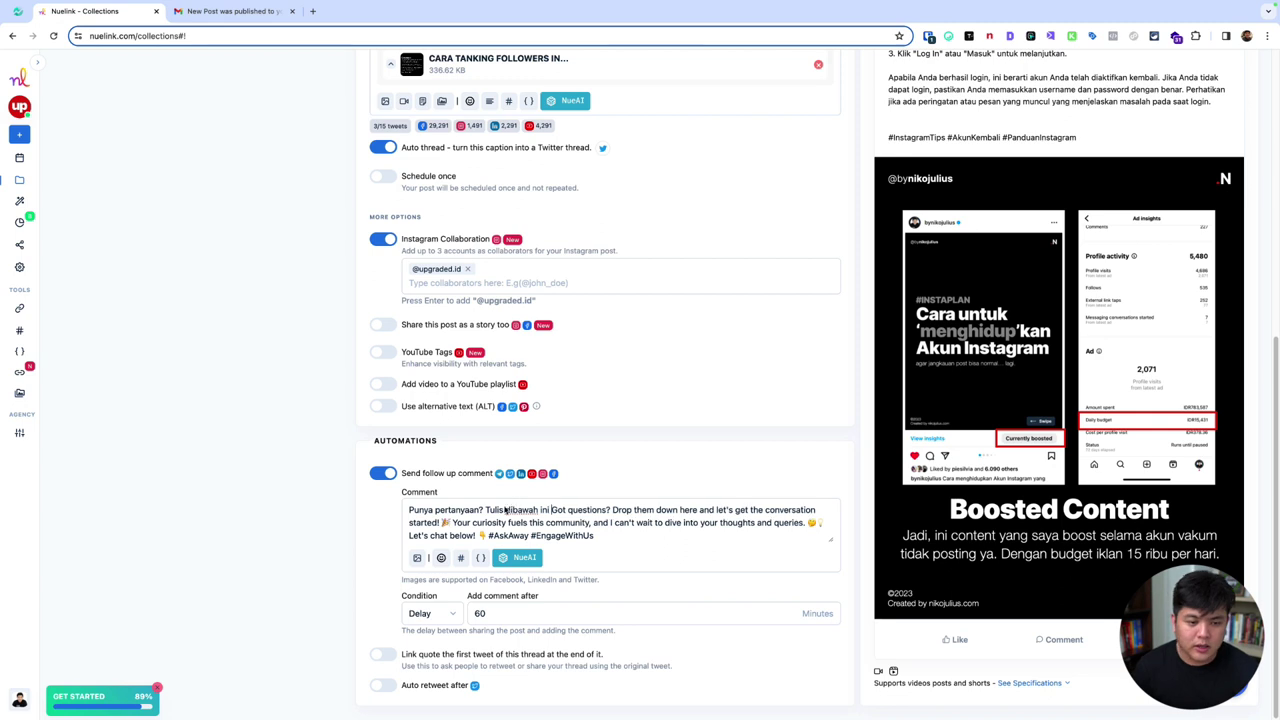
drag(441, 522, 550, 510)
key(BackSpace)
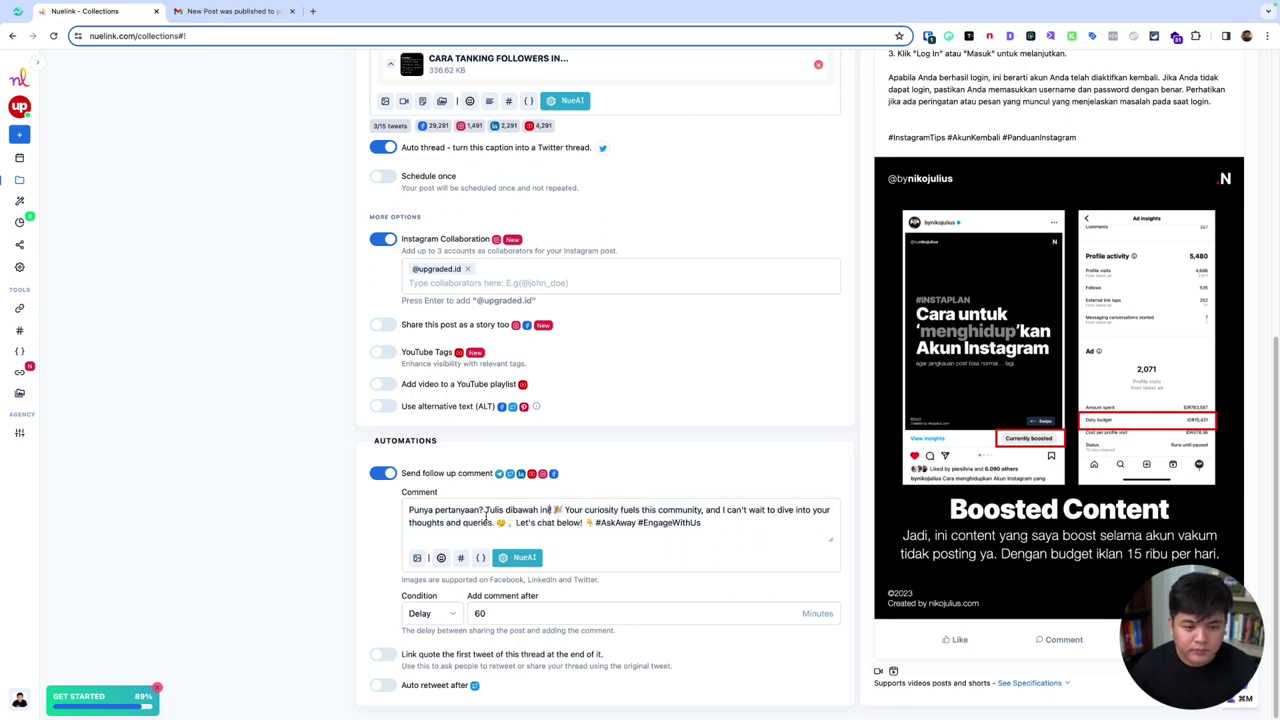
text(!)
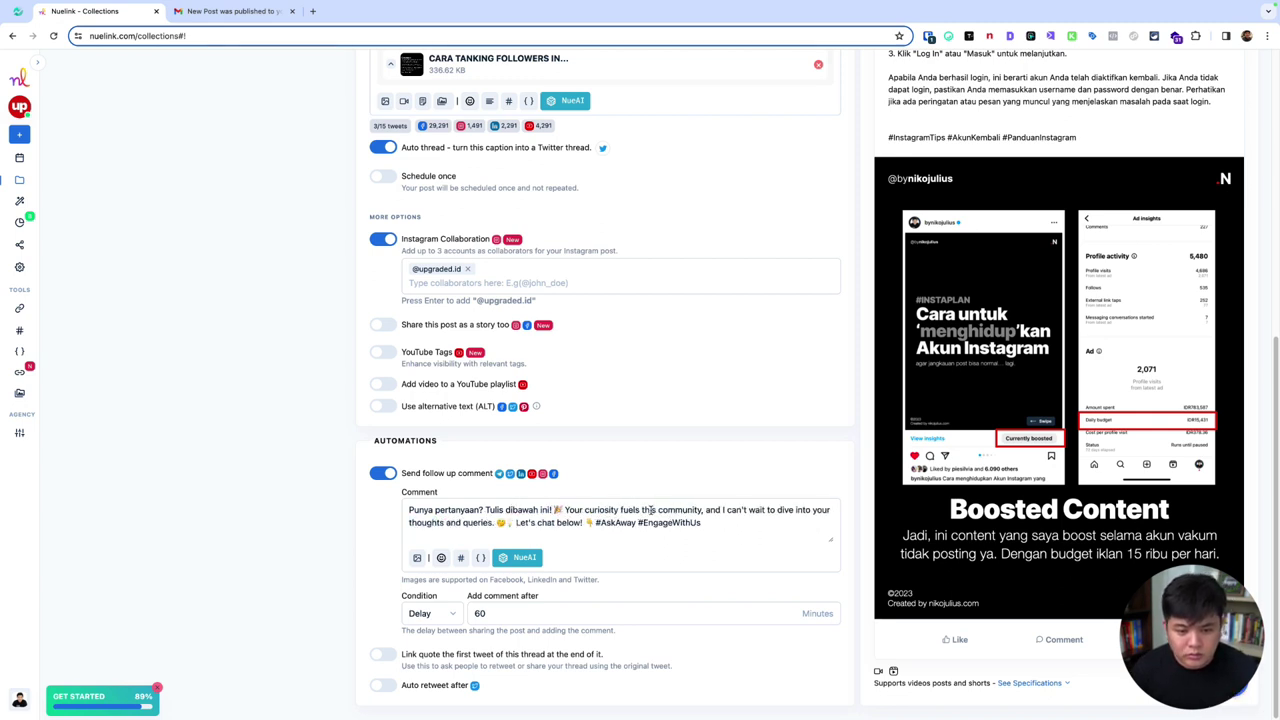
key(Right)
key(Right)
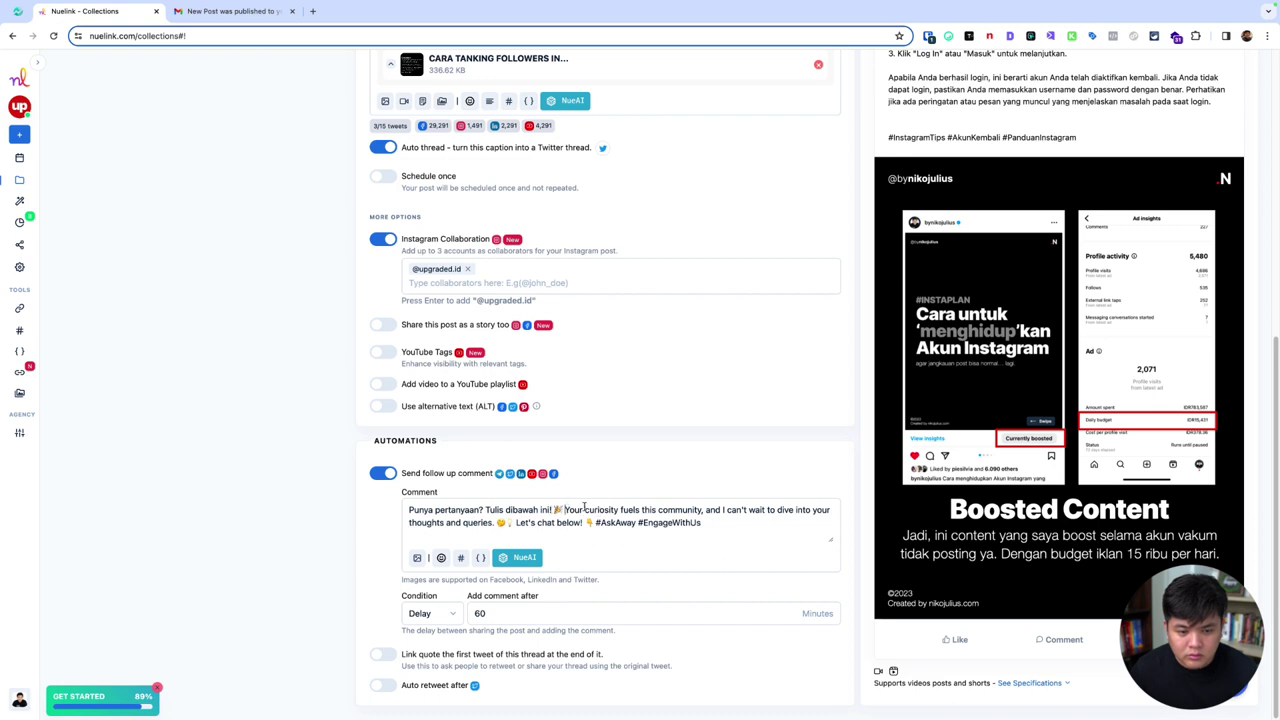
Step: Replace the comment's English sentence after the first emoji with "Kami sangat menunggu apa yang Anda dapatkan dari konten ini"
text(S)
key(BackSpace)
text(Kami sangat )
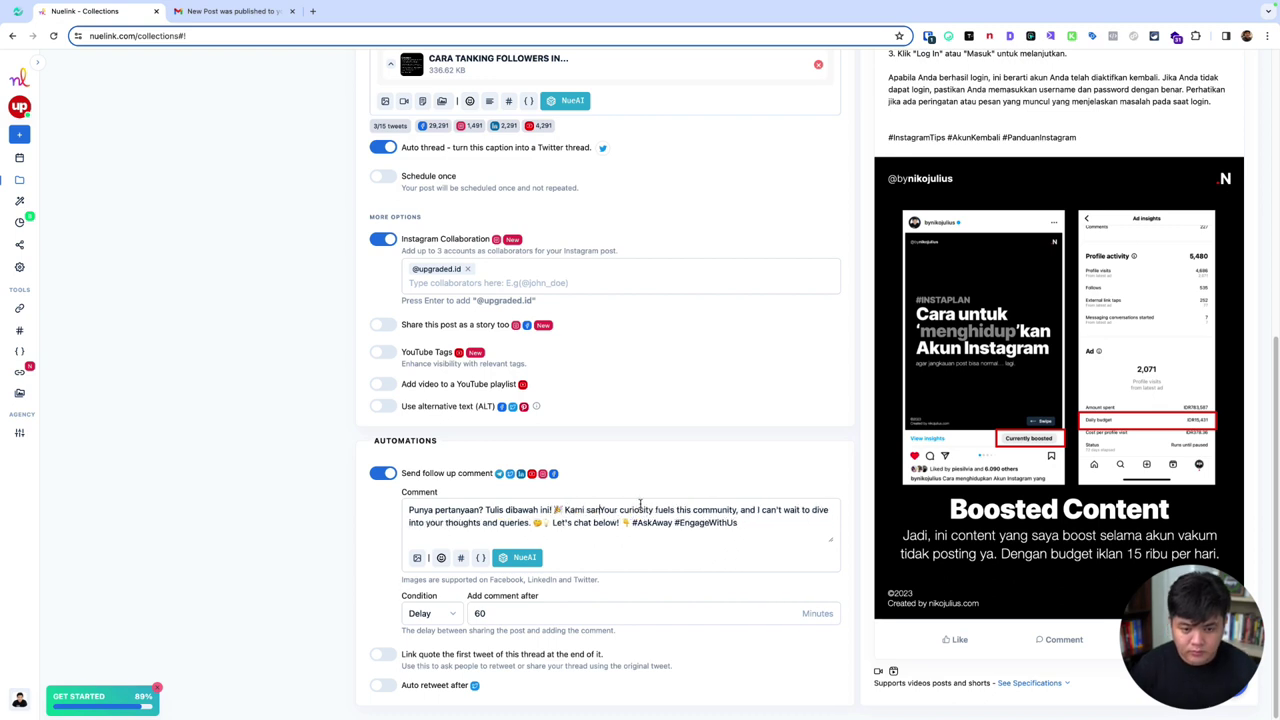
text(menunggu )
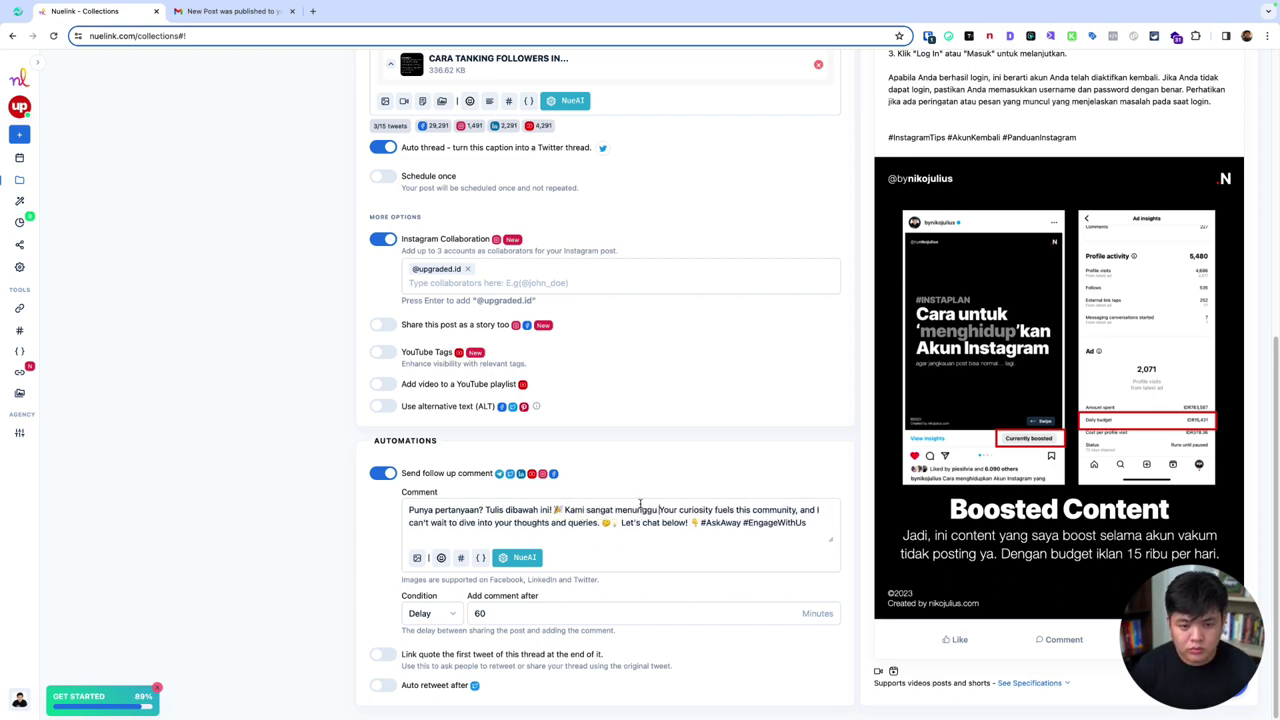
text(apa yang Anda)
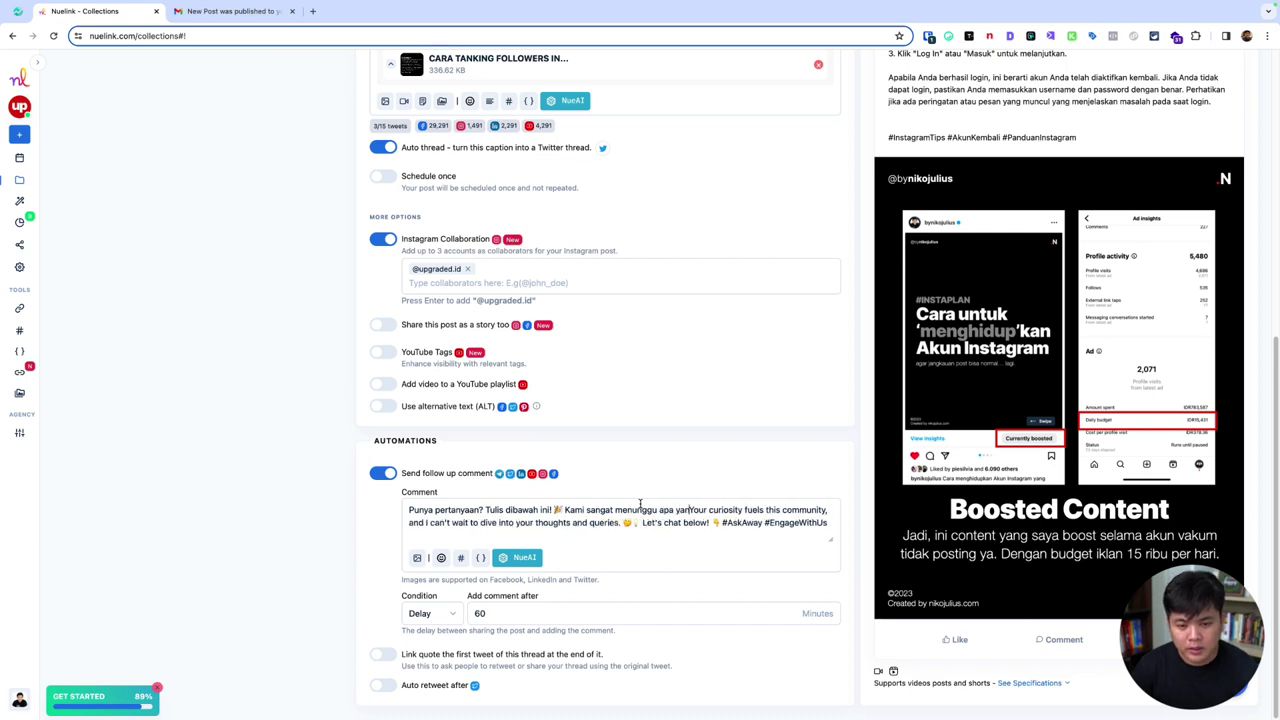
text( dapatkan dari )
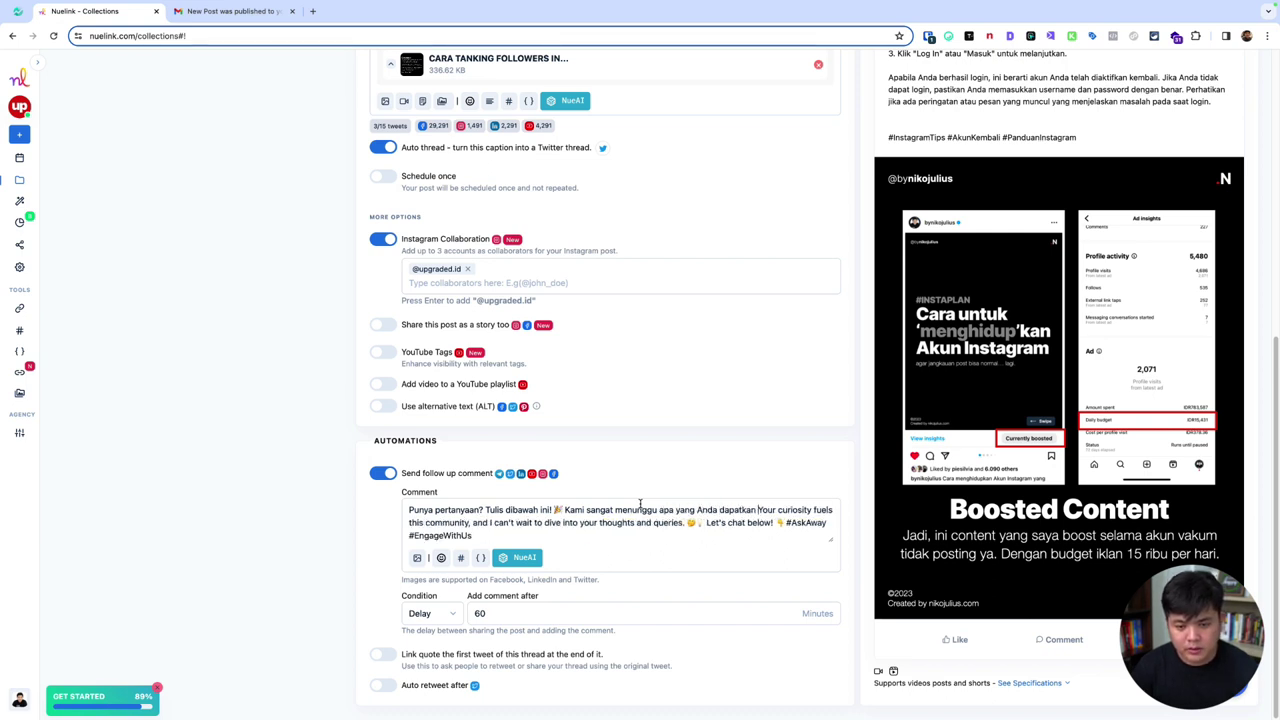
text(konten ini)
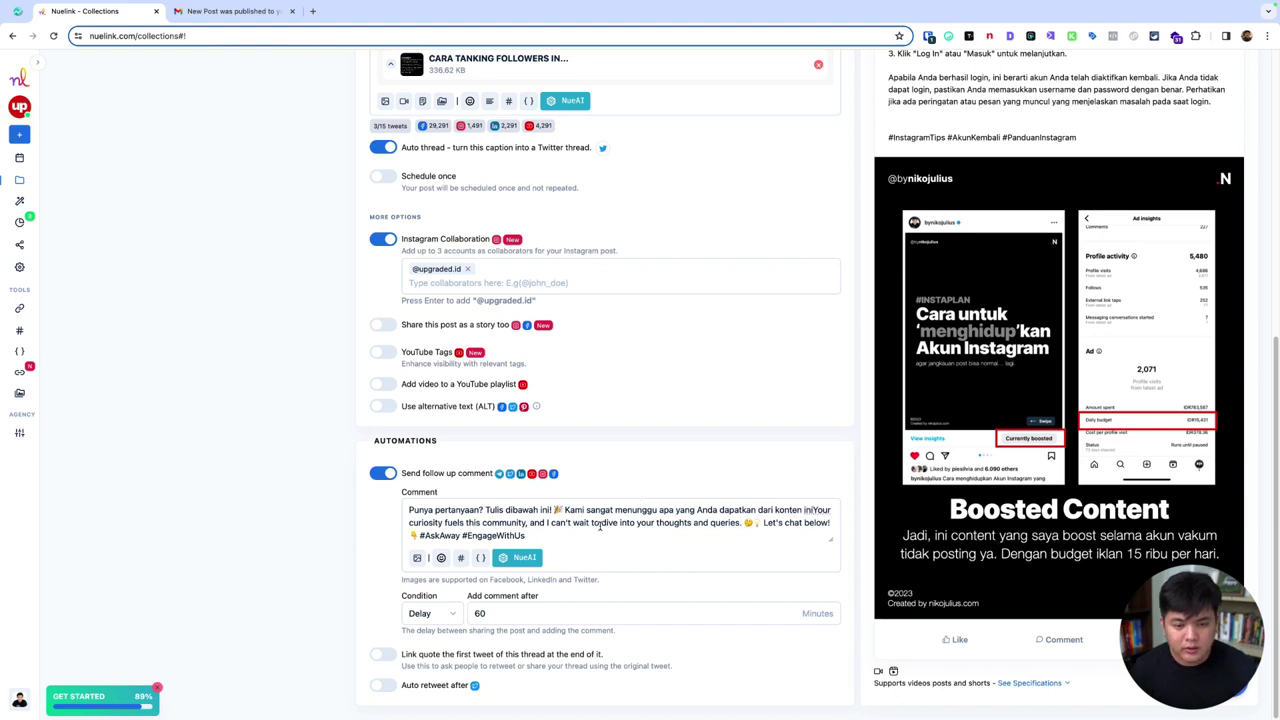
shift+click(743, 521)
key(BackSpace)
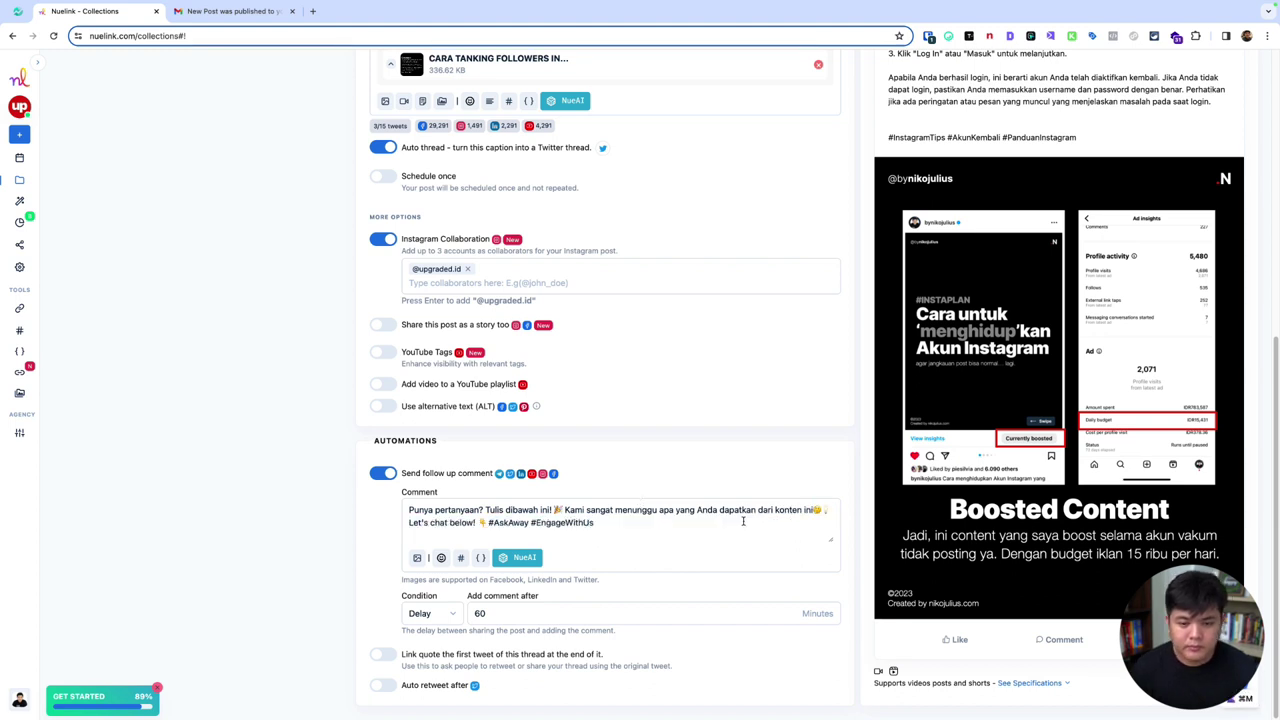
Step: Remove the hashtags from the follow-up comment and replace "Let's chat" with "Drop comment" in its closing line
drag(671, 521, 488, 522)
key(BackSpace)
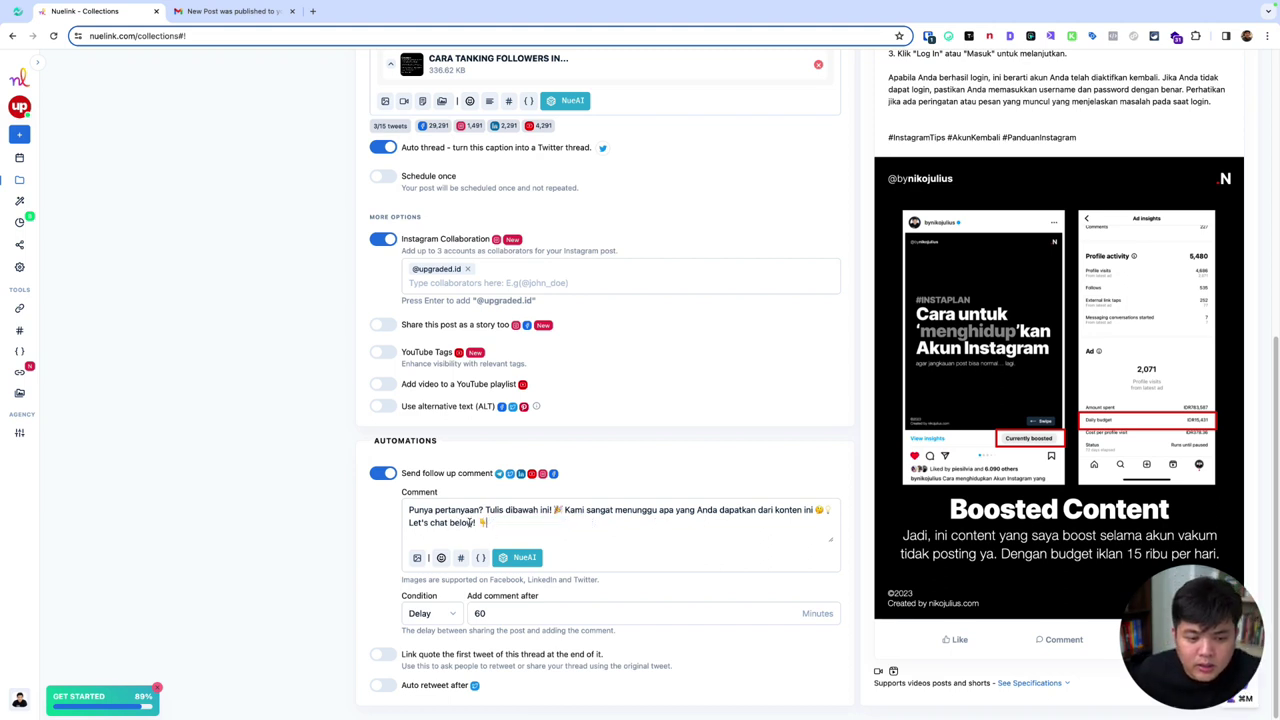
double_click(438, 522)
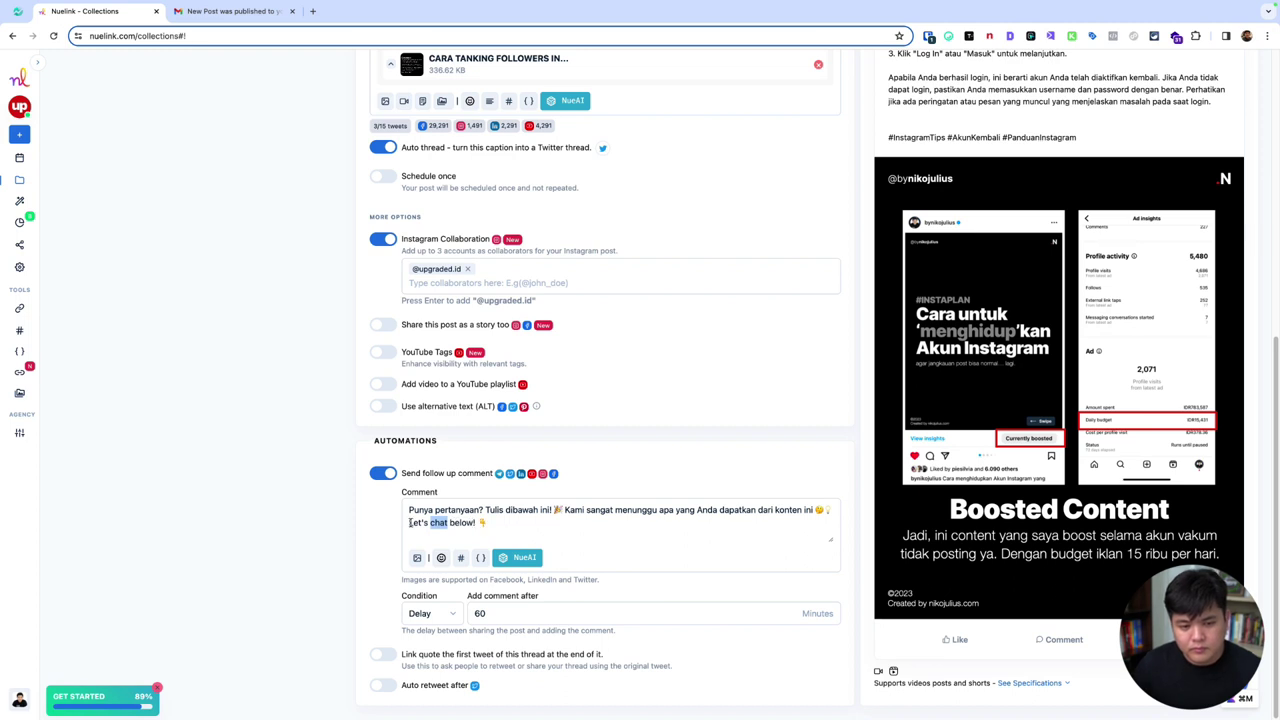
shift+click(410, 522)
text(Drop comment)
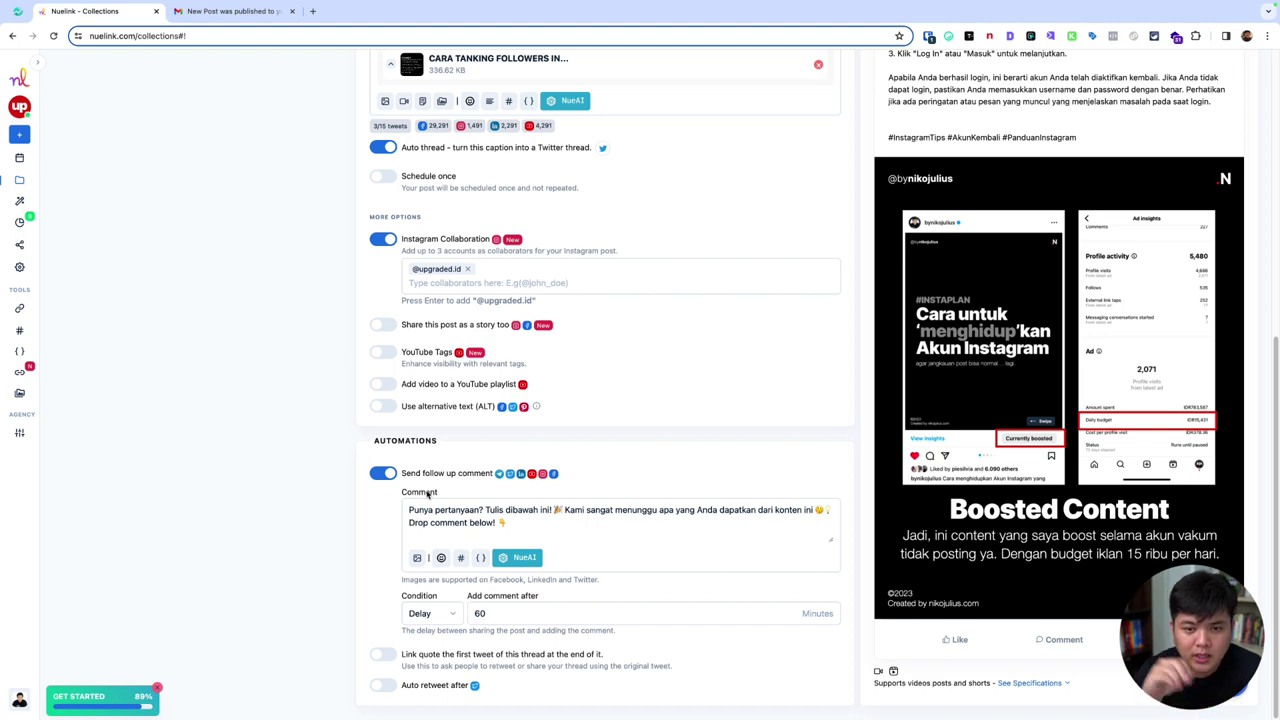
click(440, 521)
key(super+a)
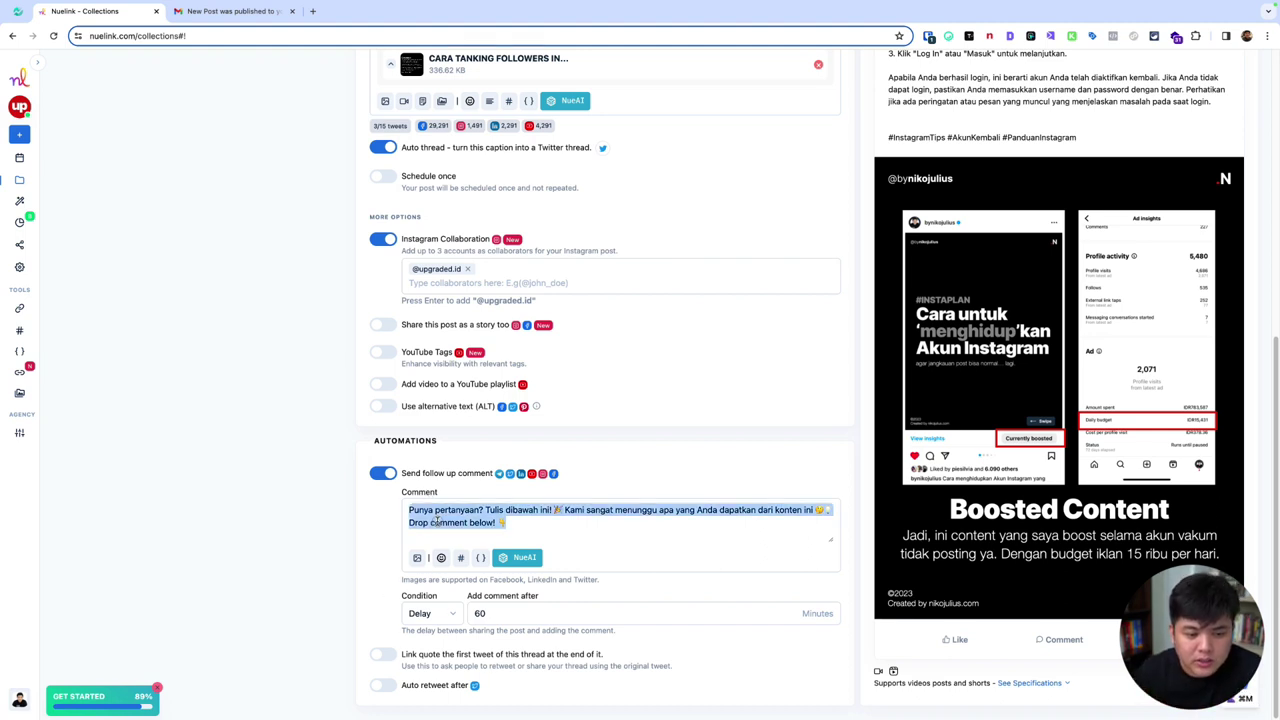
click(456, 516)
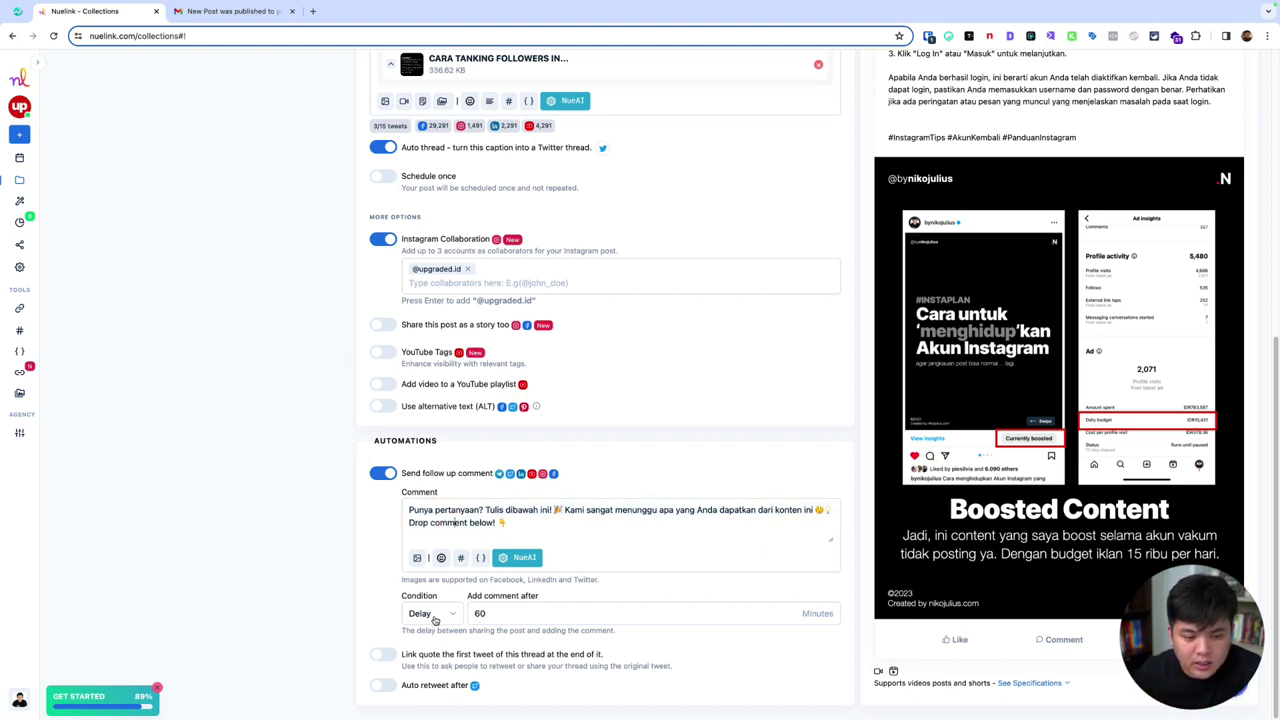
Step: Keep the follow-up comment's condition on Delay and set the delay to 3 minutes
click(433, 614)
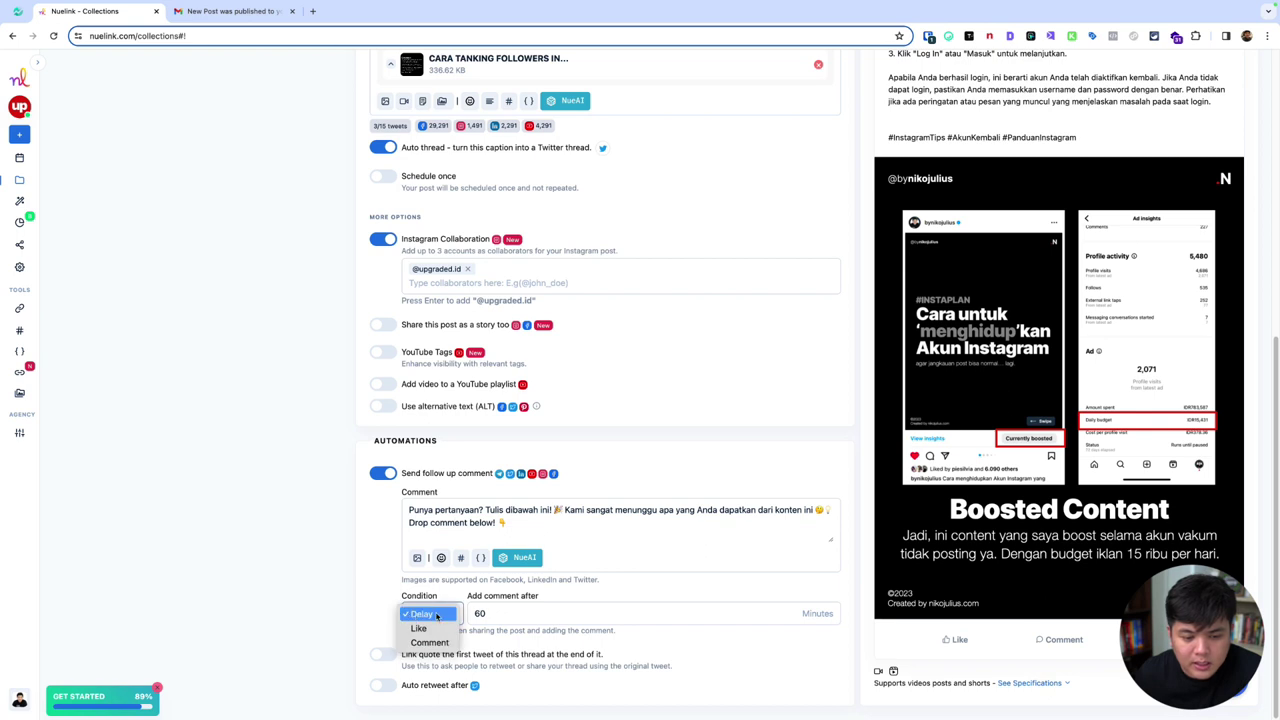
click(436, 615)
key(Tab)
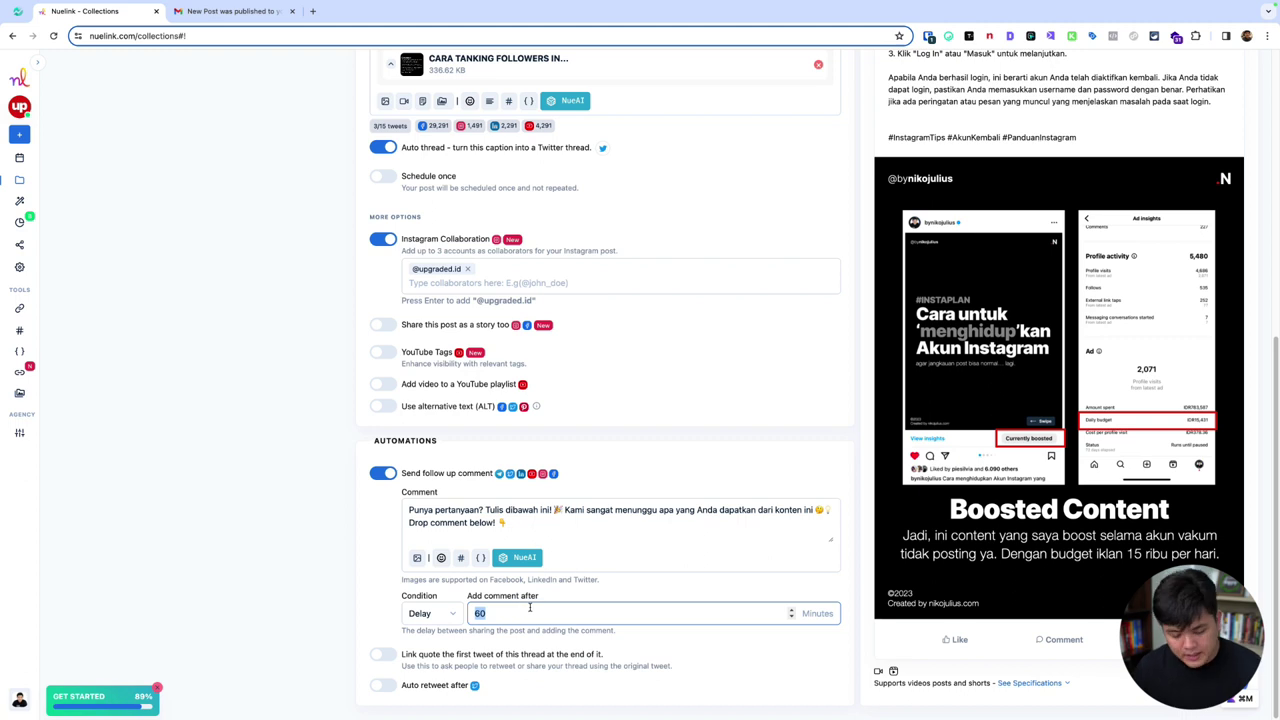
key(BackSpace)
text(3)
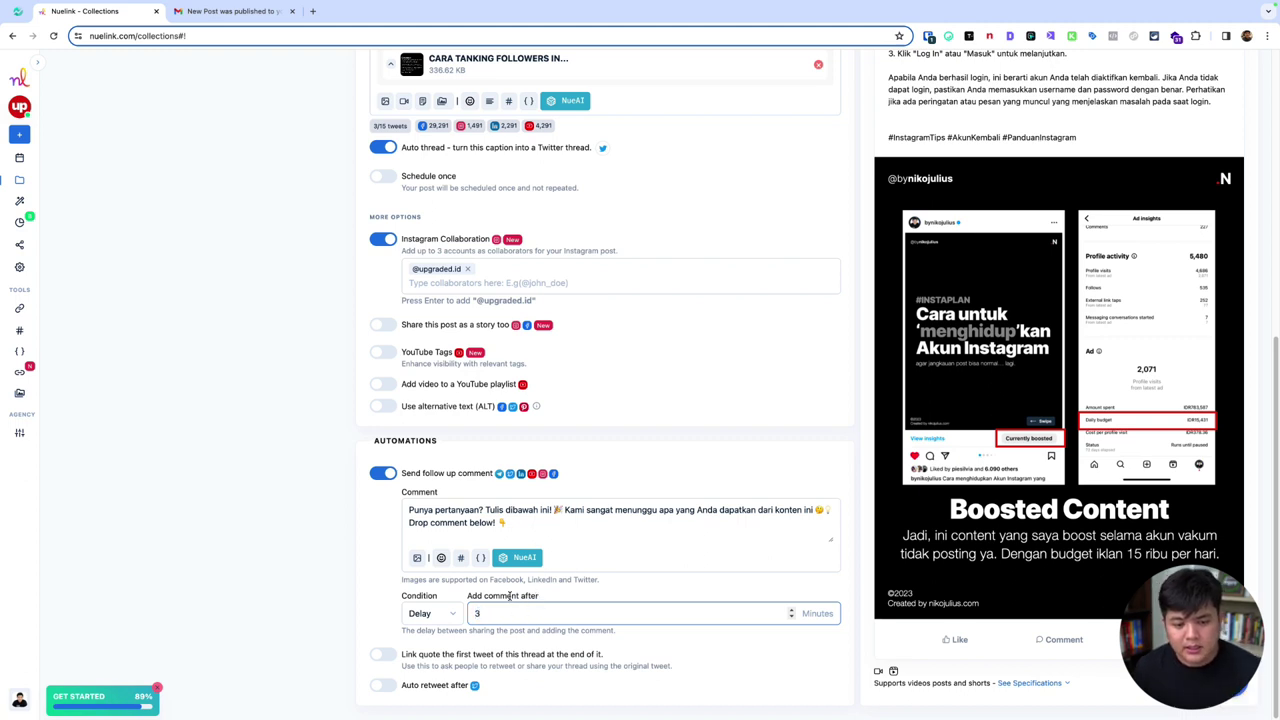
Step: Try the Like condition for the follow-up comment with a threshold of 100 likes
click(430, 613)
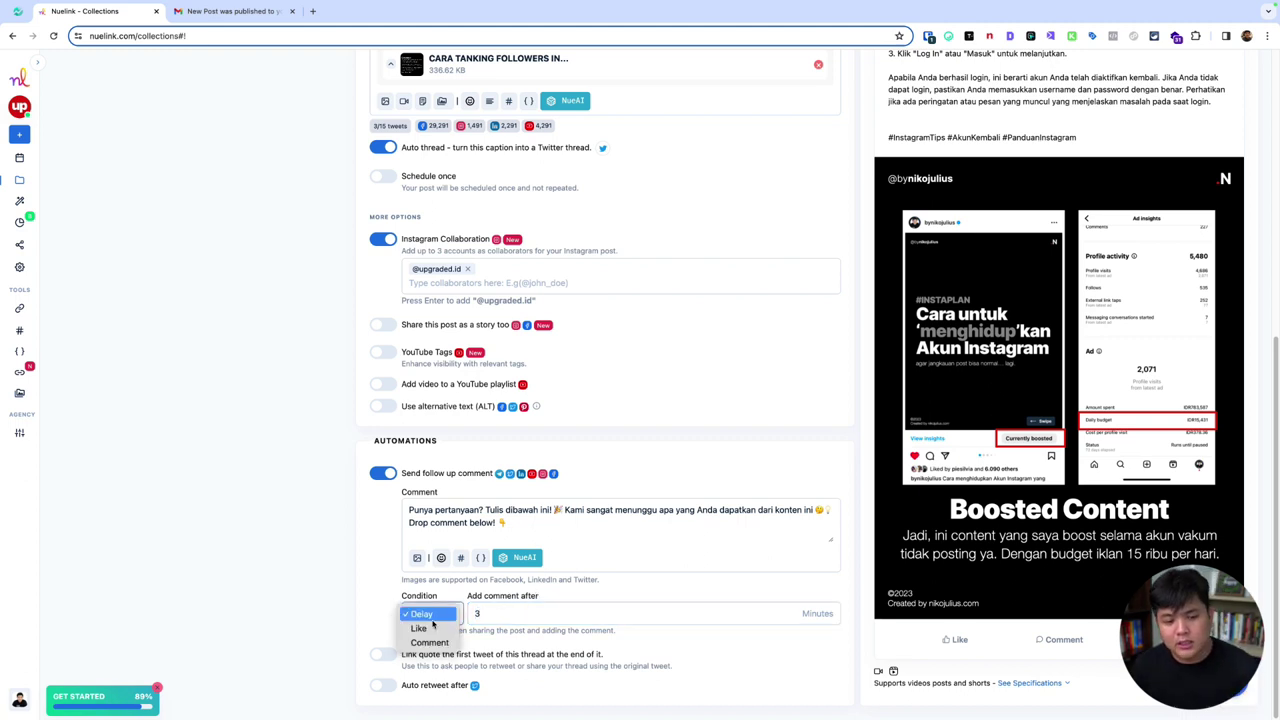
click(428, 628)
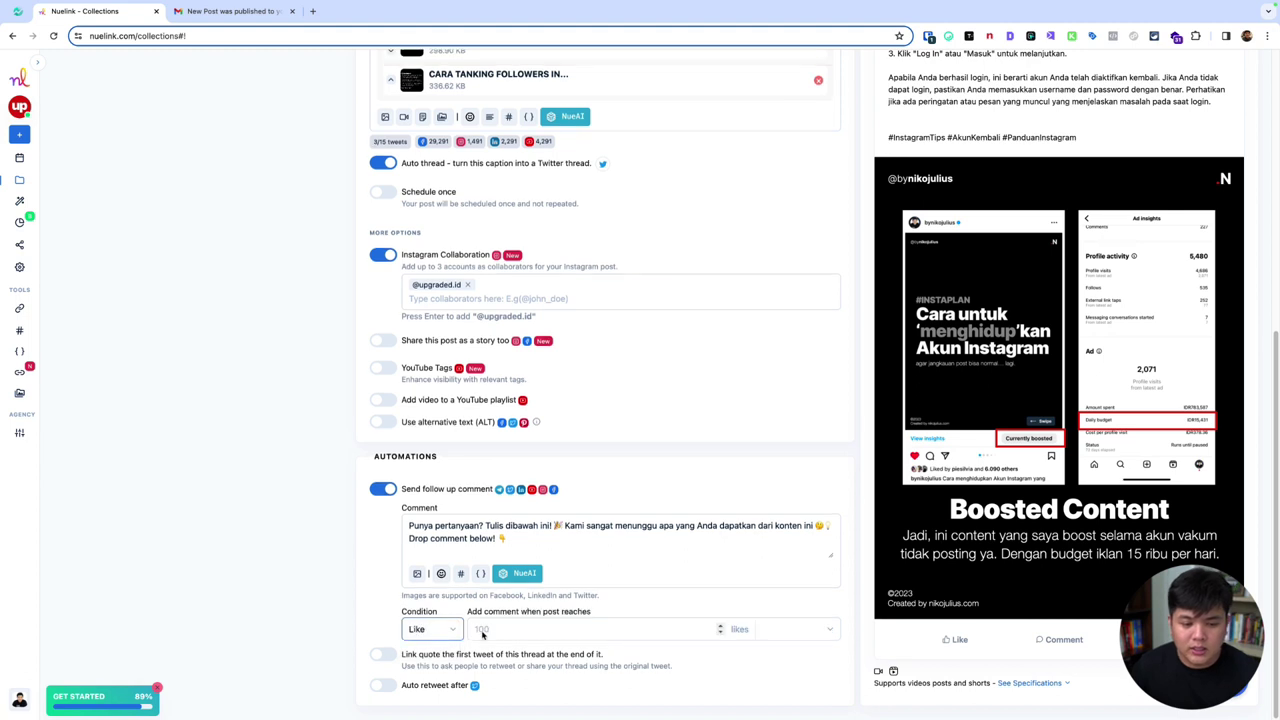
click(499, 632)
text(100)
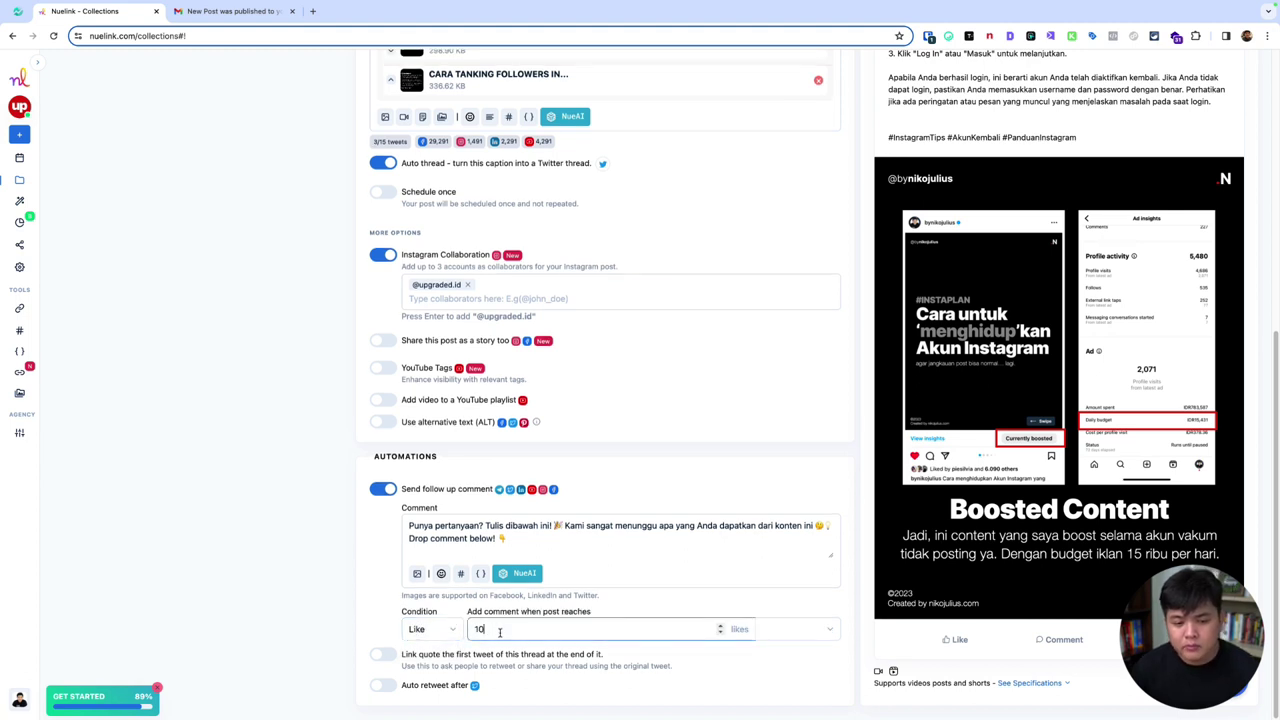
click(748, 626)
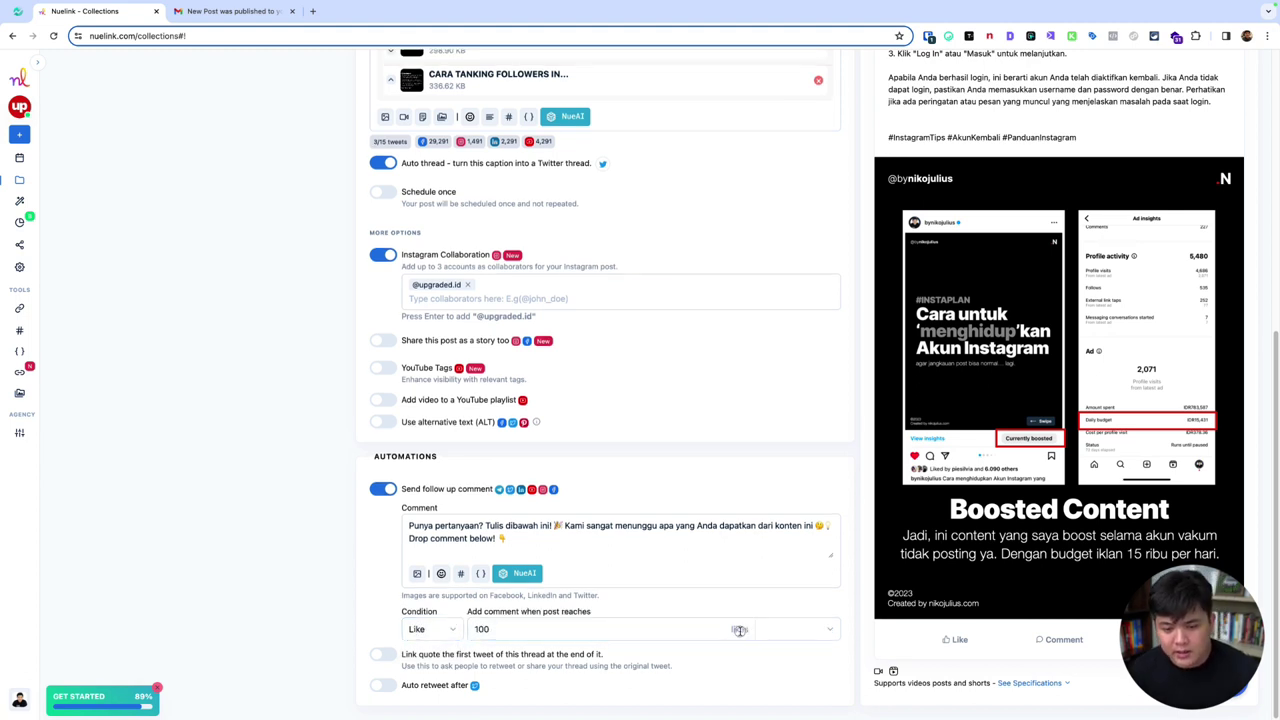
Step: Try the Comment condition for the follow-up comment, look at its threshold setting, and switch back to Delay
click(416, 629)
click(425, 645)
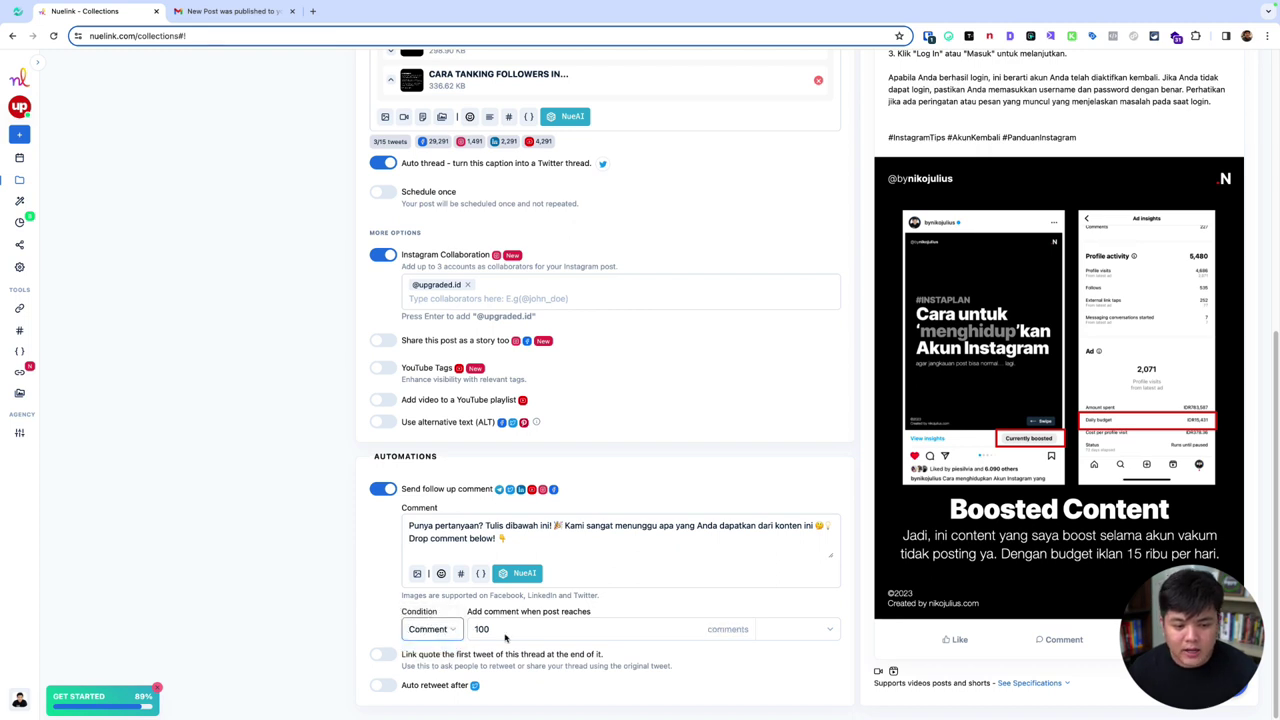
click(505, 631)
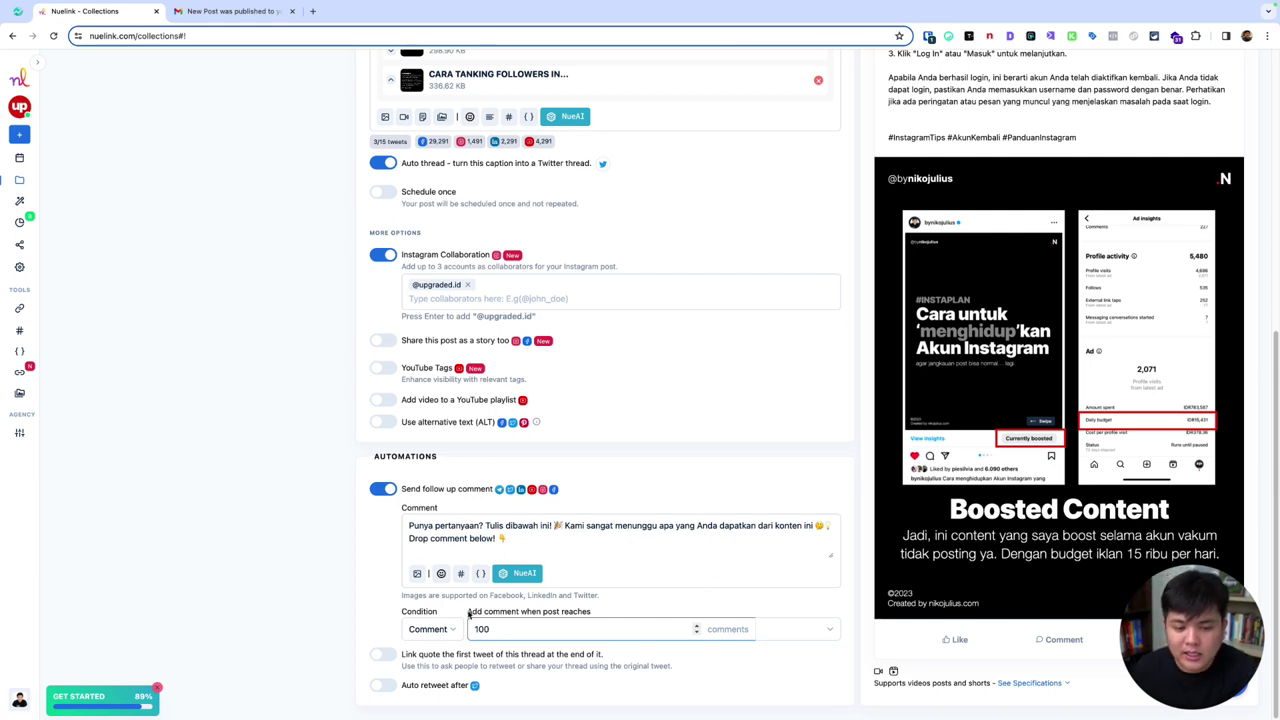
drag(467, 612, 576, 612)
click(576, 612)
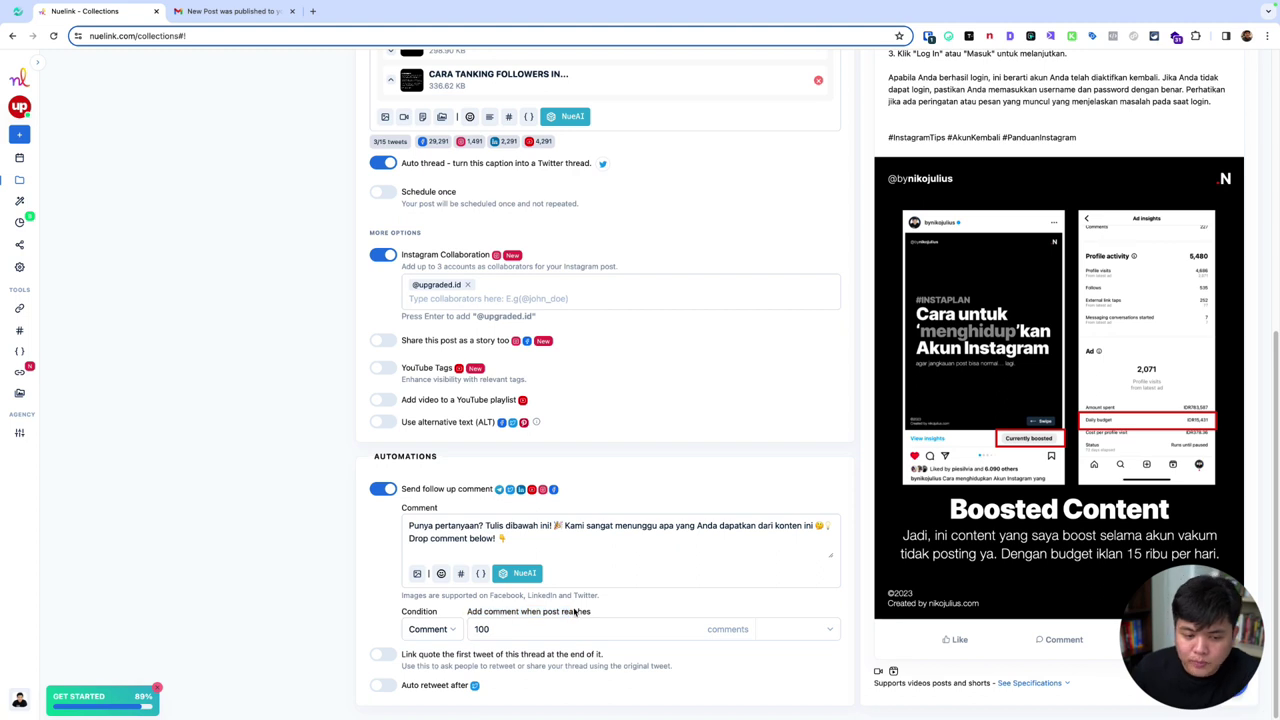
click(445, 629)
click(421, 601)
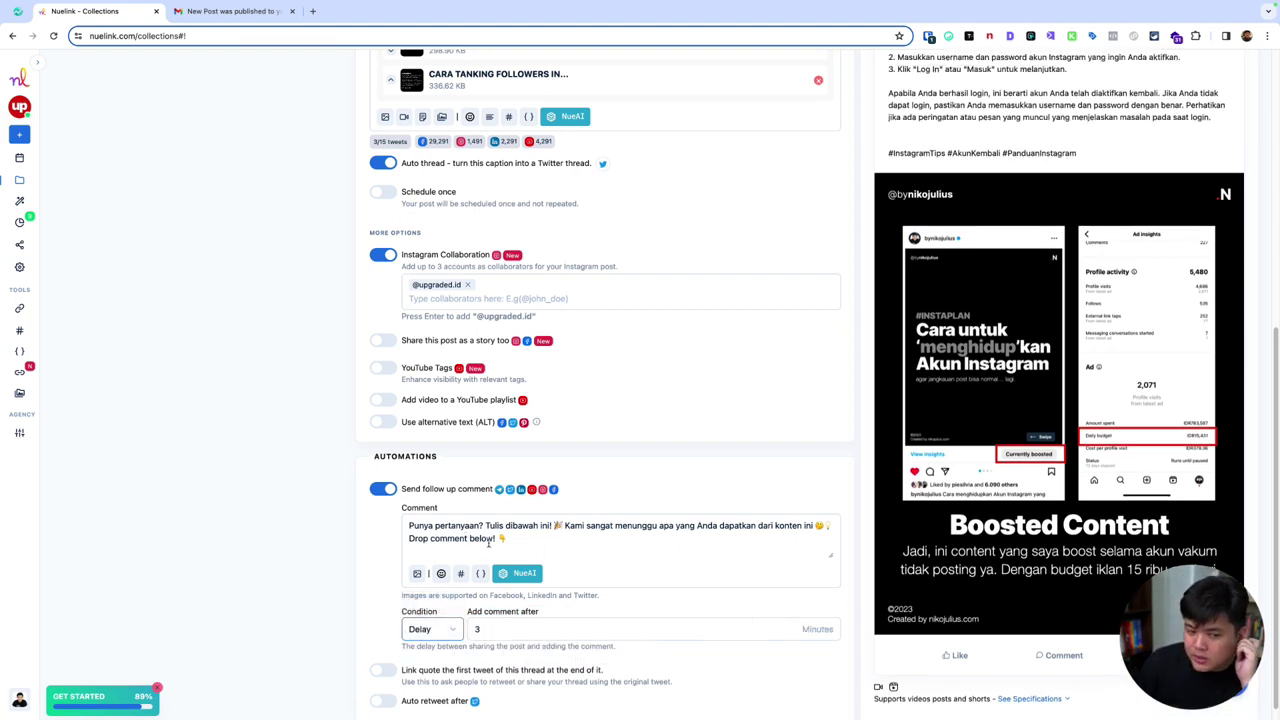
Step: Look through the follow-up comment's conditions again, switch to Like, and return to Delay
click(418, 630)
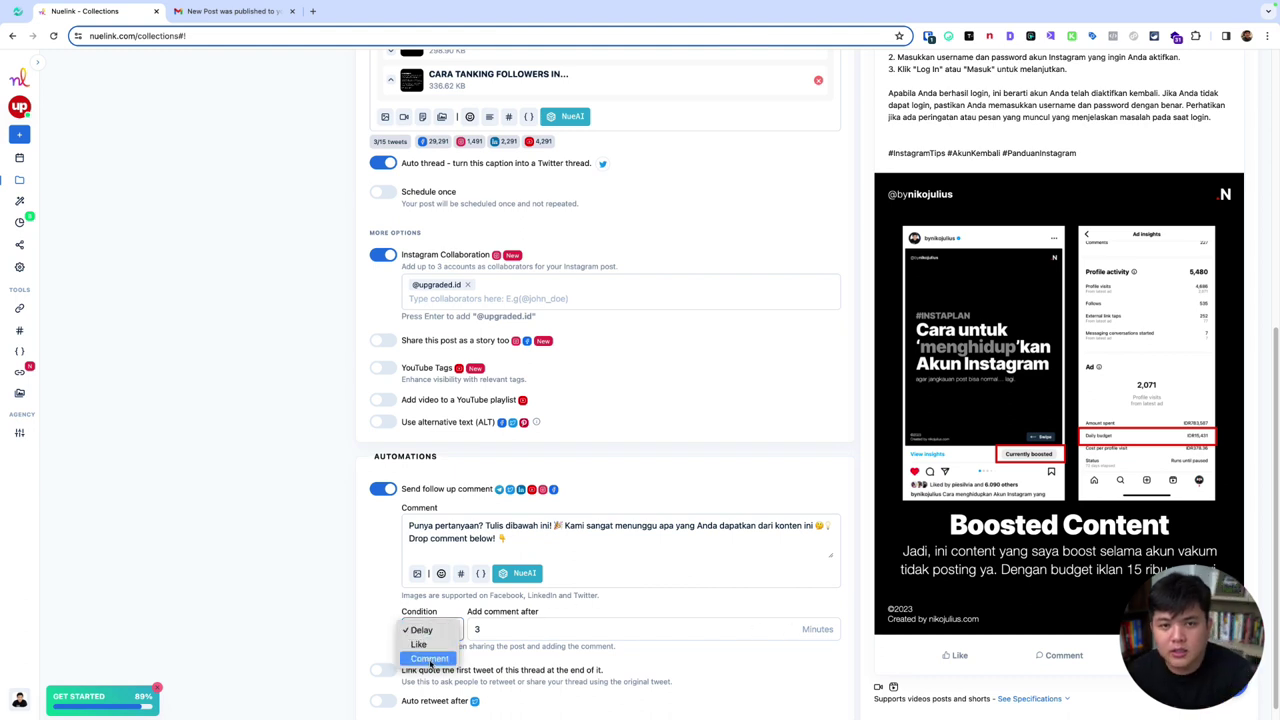
click(321, 601)
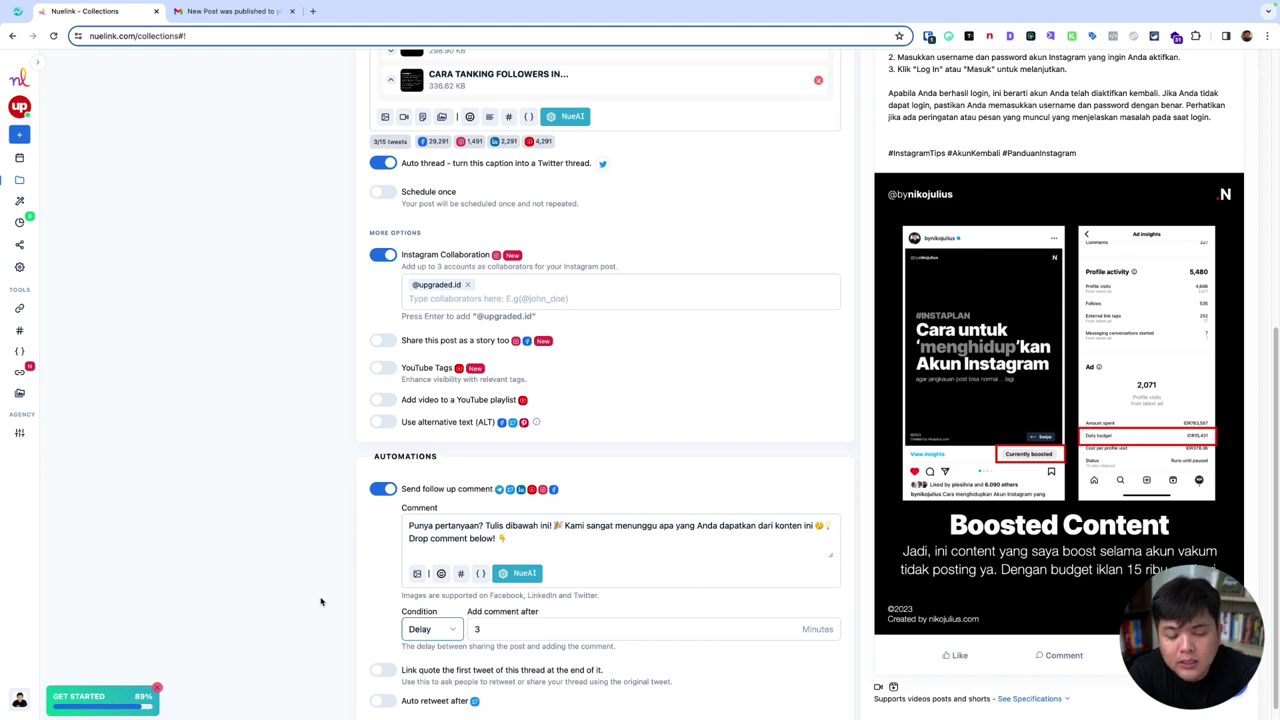
click(428, 629)
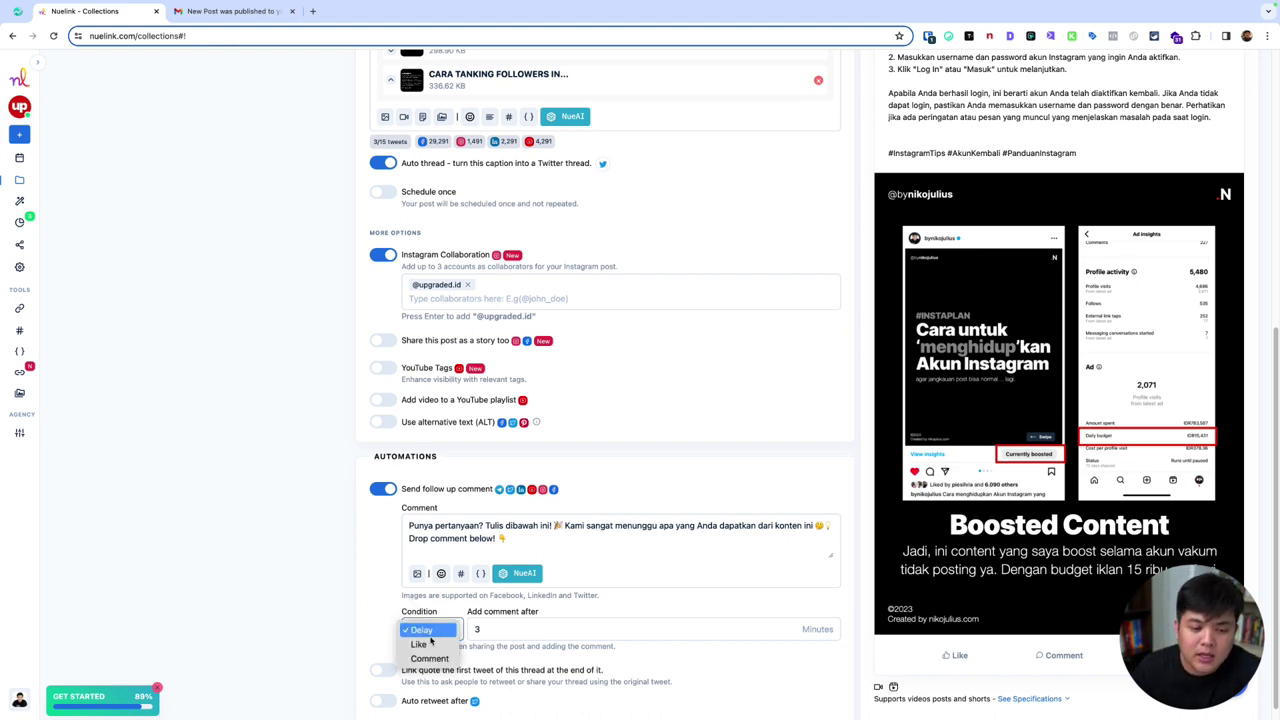
click(433, 645)
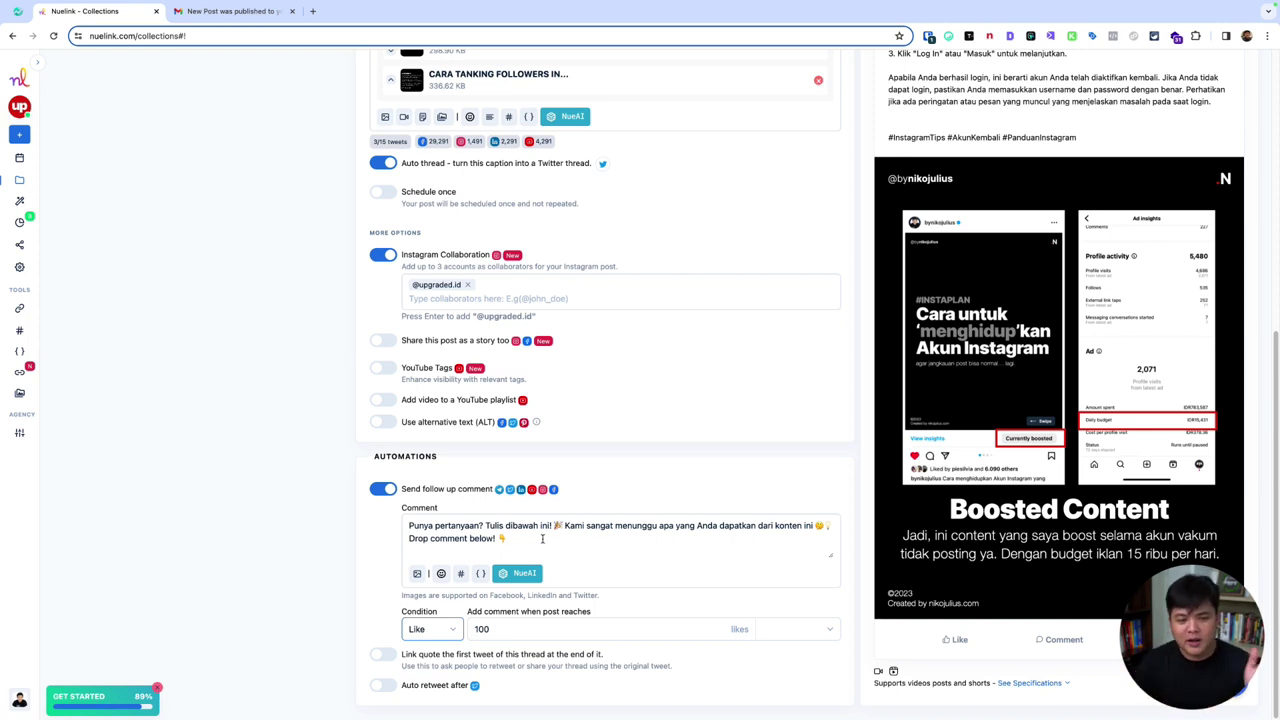
click(438, 628)
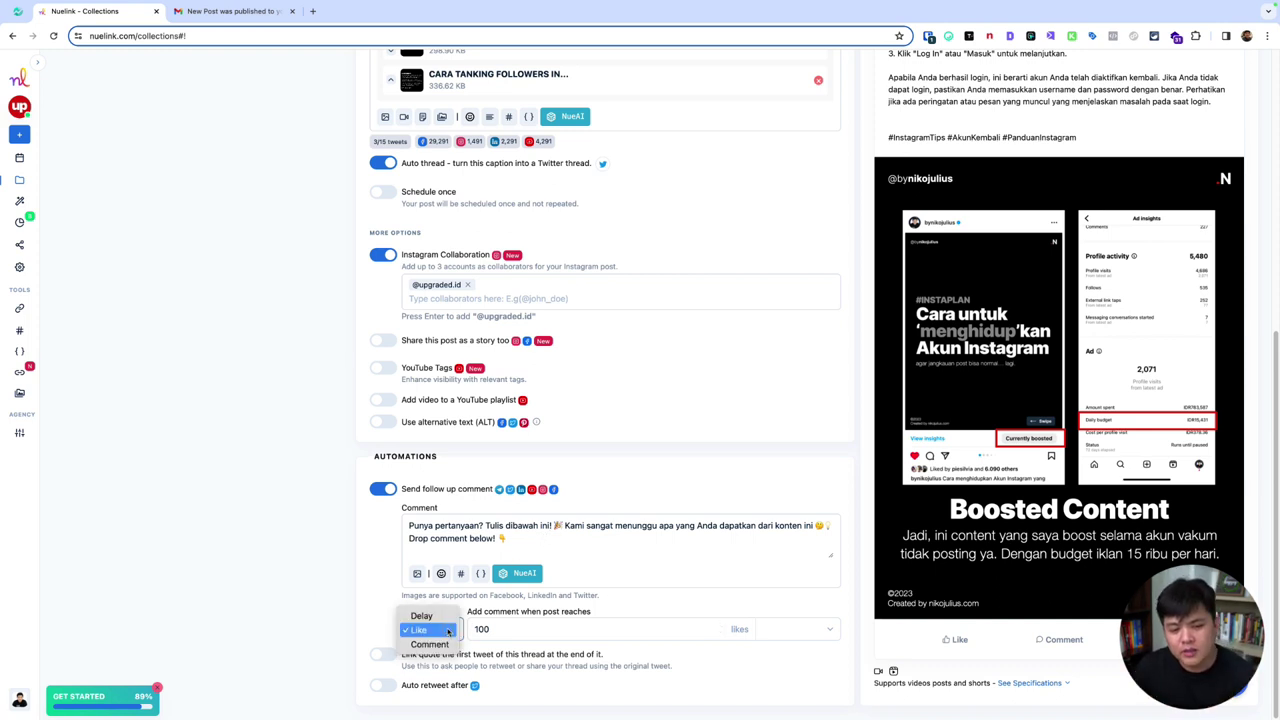
click(437, 617)
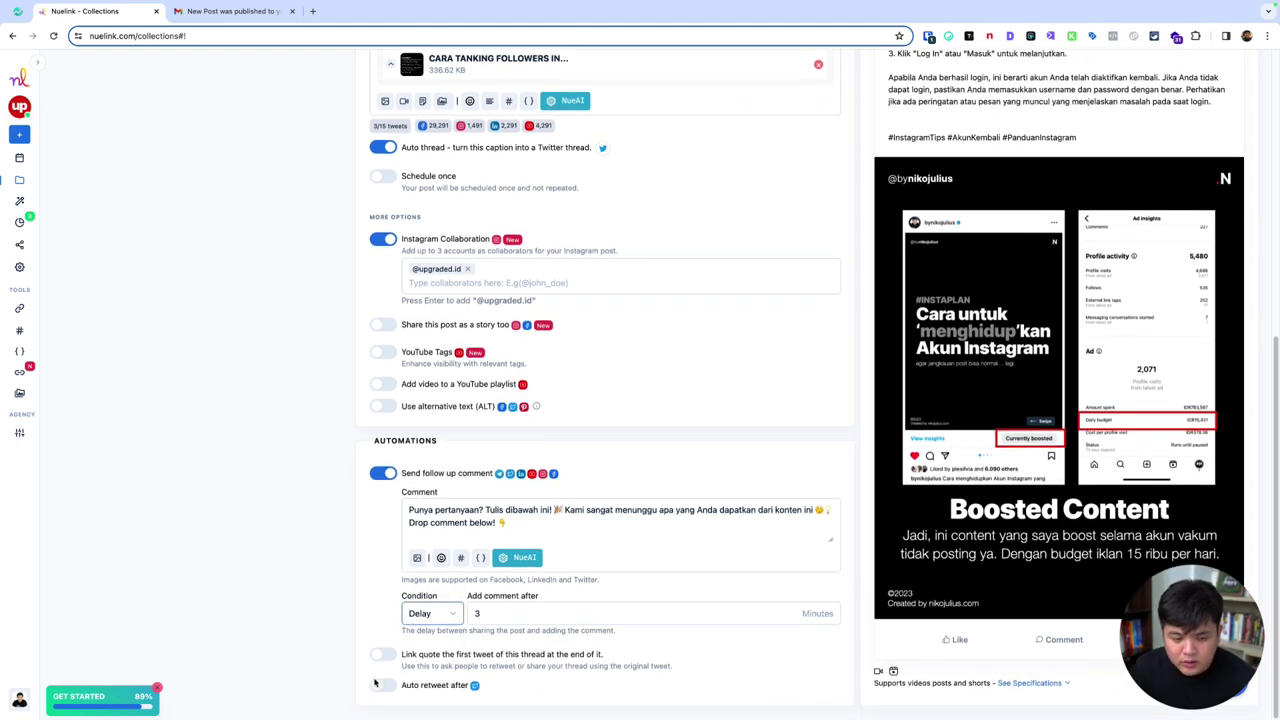
Step: Turn on the Auto retweet automation, look at its hour setting, and turn it off again
click(380, 689)
scroll(430, 686, down, 1)
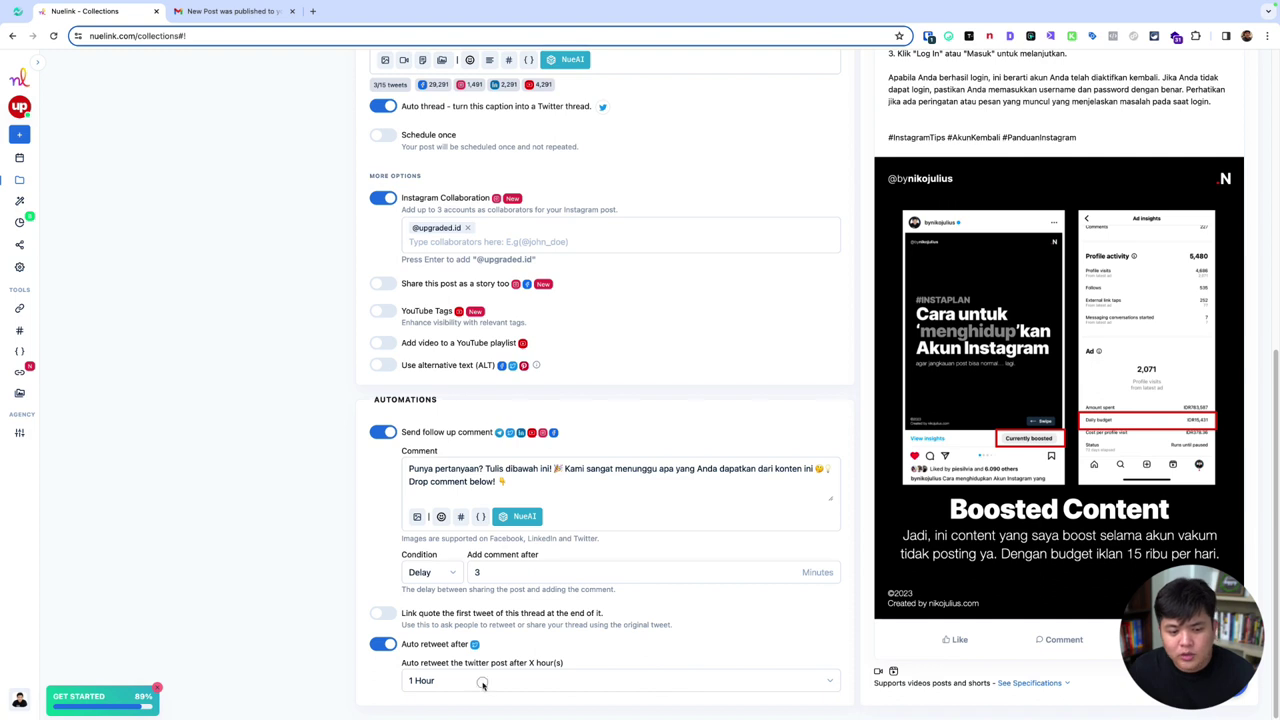
click(486, 680)
click(486, 680)
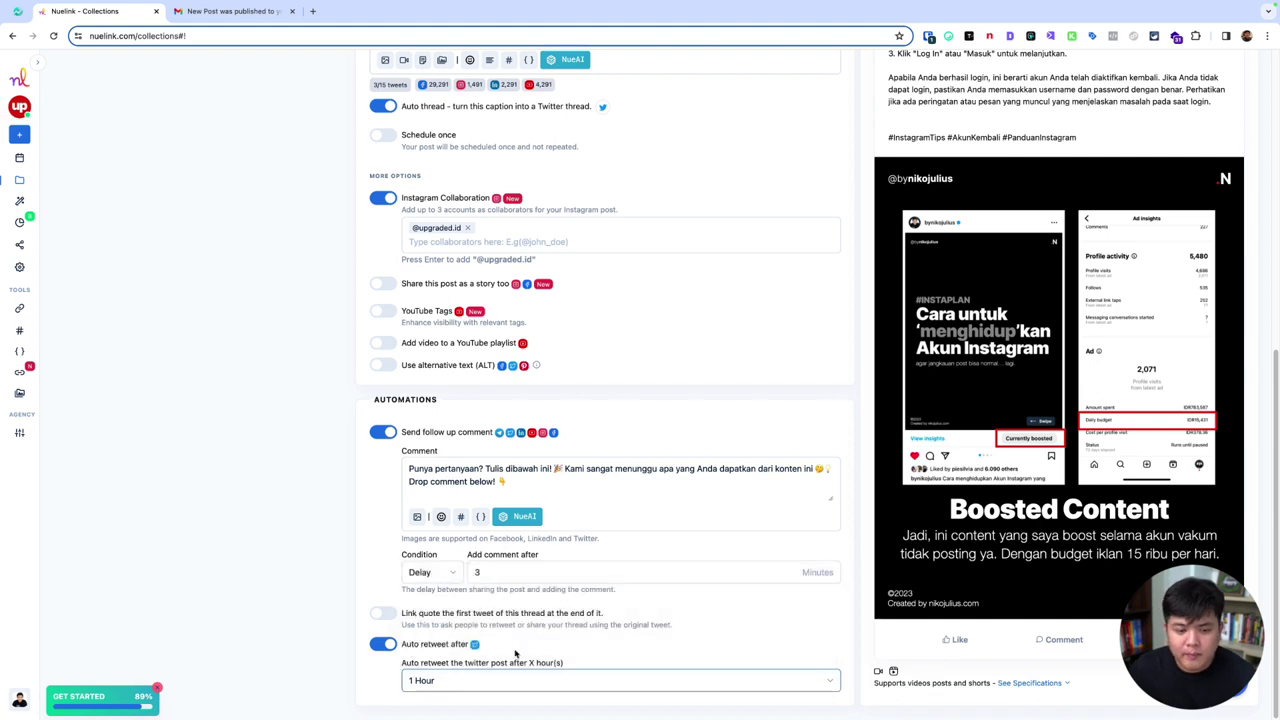
click(392, 645)
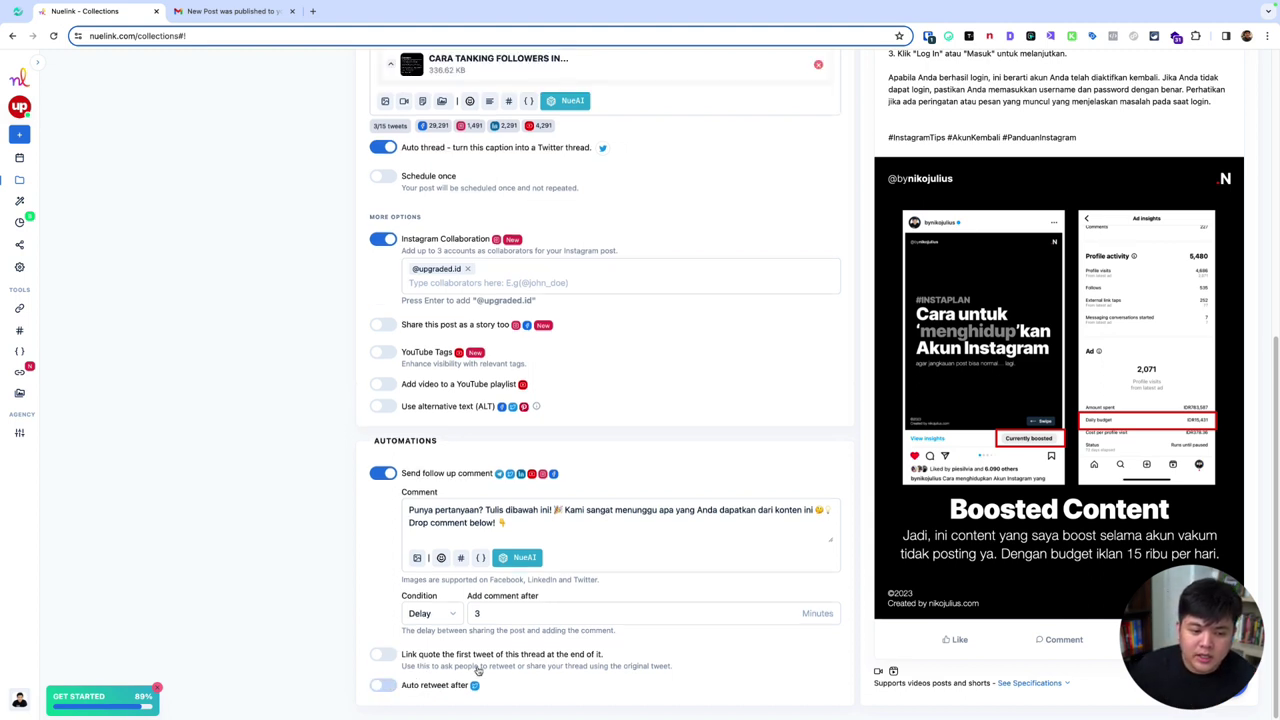
Step: Turn off Instagram Collaboration, and try the automation that link quotes the thread's first tweet before switching it off again
click(387, 655)
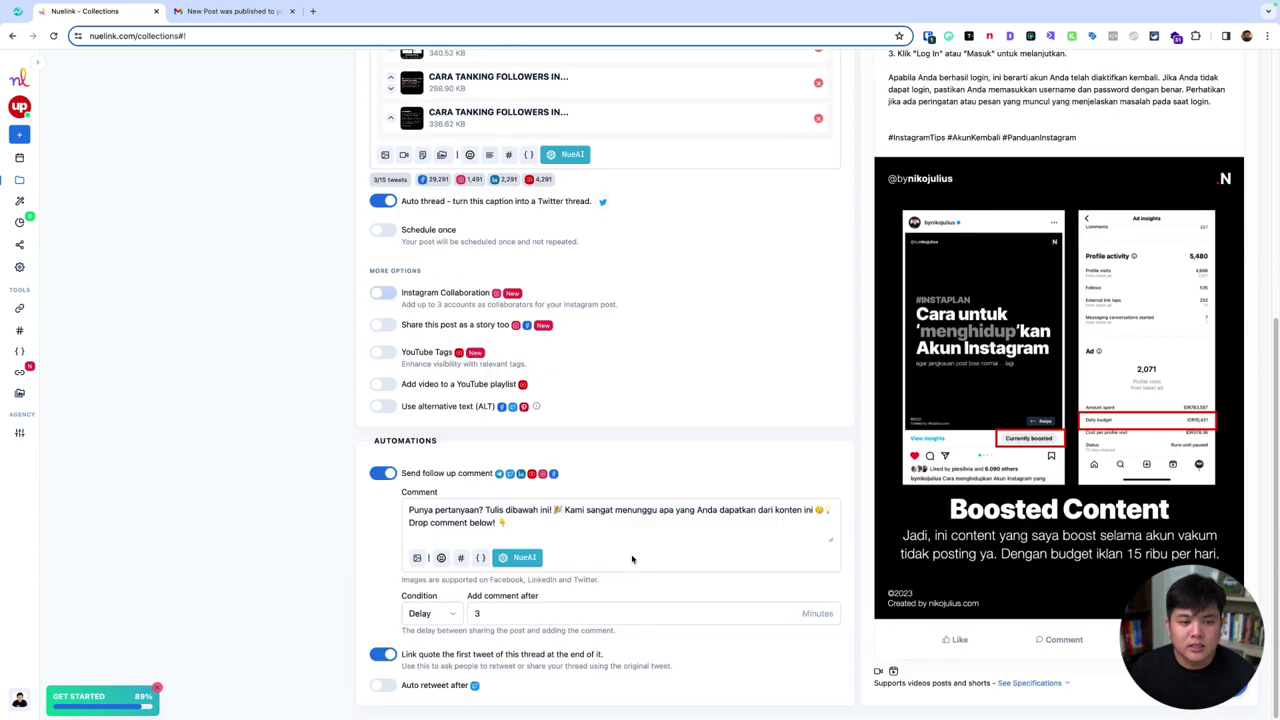
click(390, 655)
scroll(617, 408, up, 5)
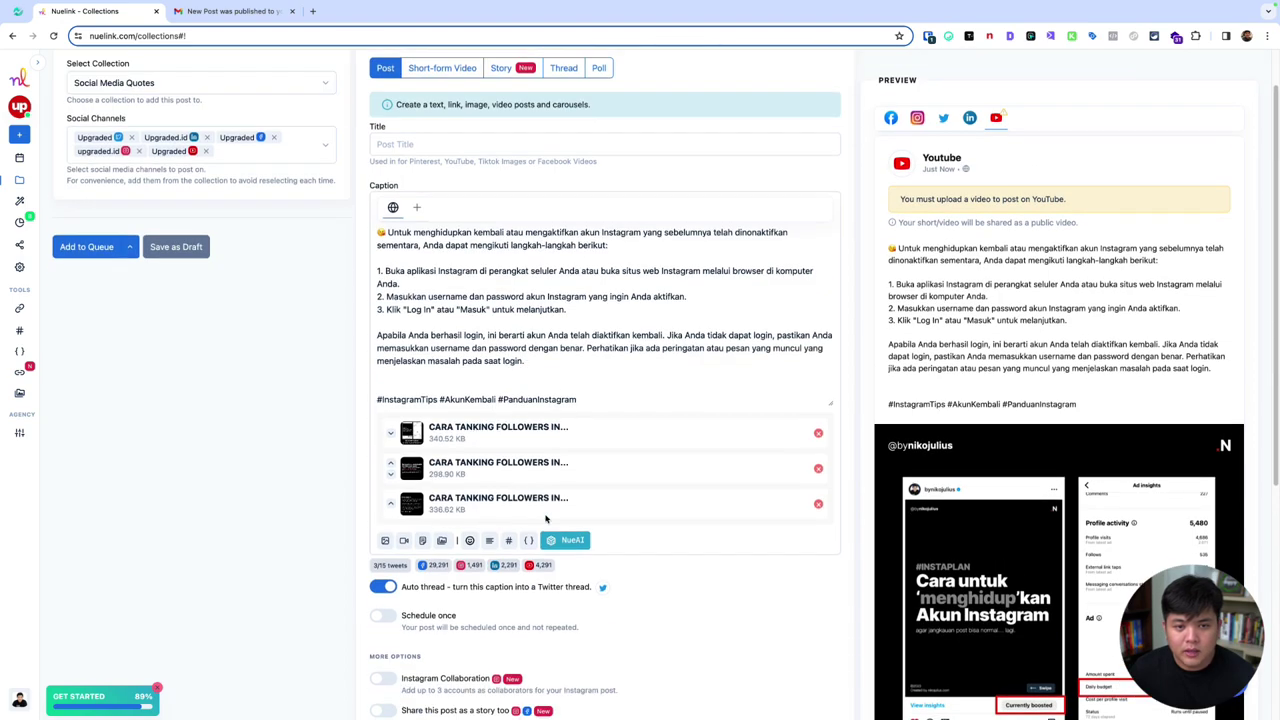
scroll(503, 328, down, 4)
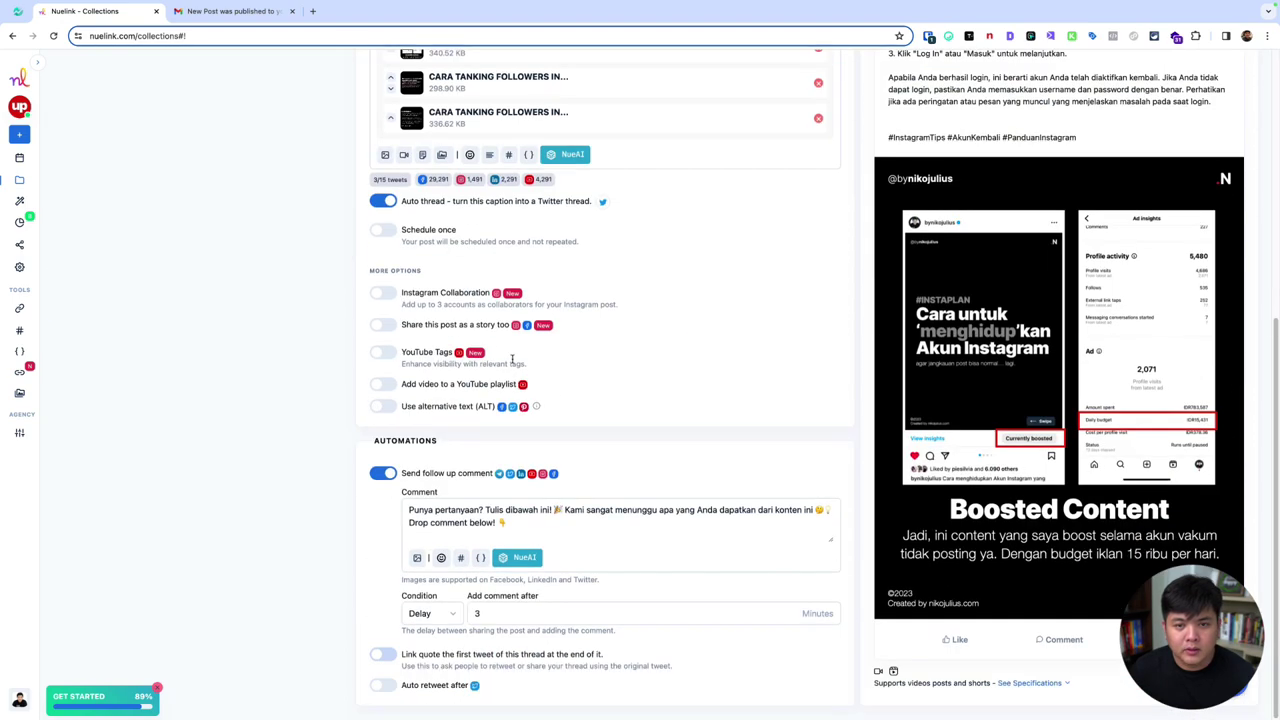
scroll(548, 426, up, 4)
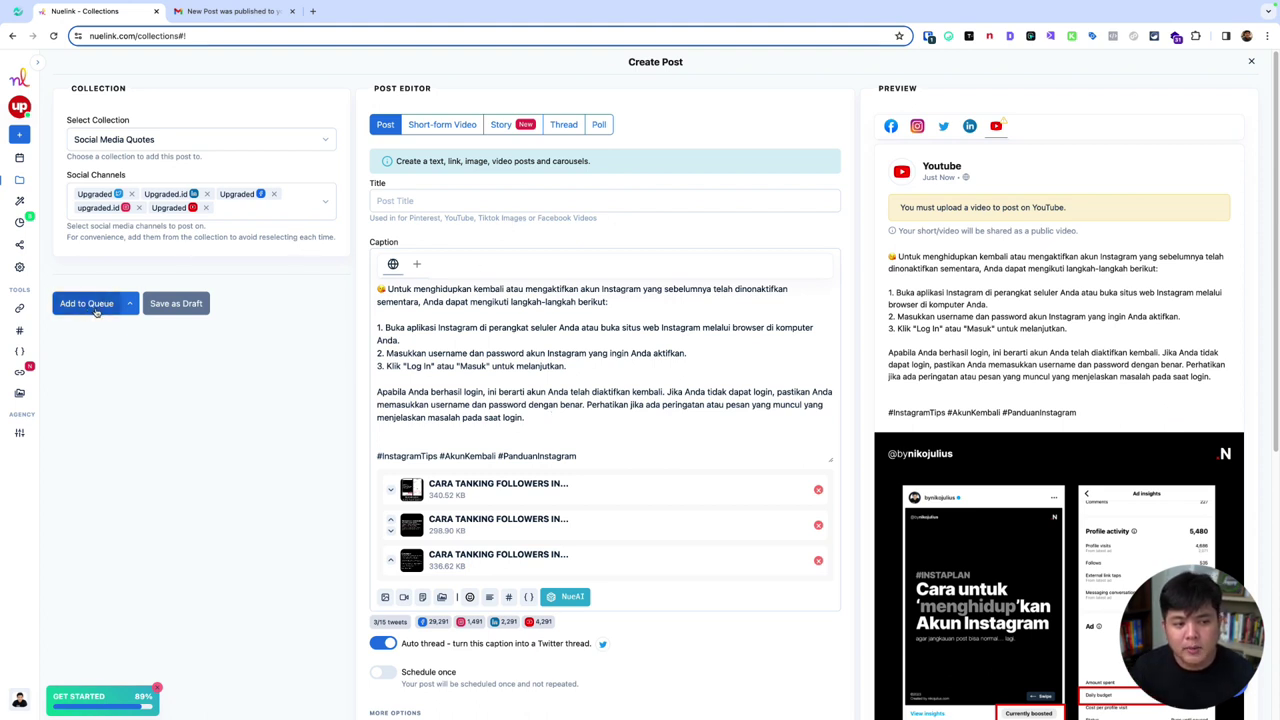
Step: Look at the alternatives to queueing the post, such as Post Now and Share next, and review the post form
click(128, 304)
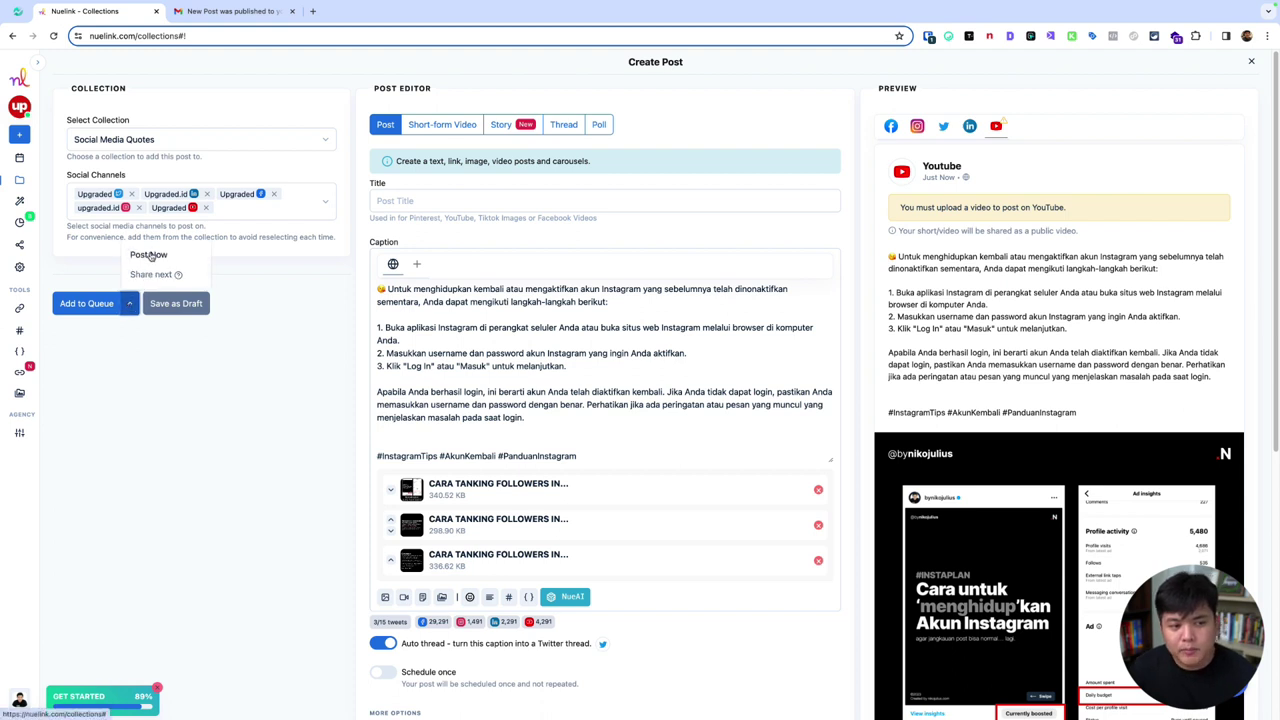
click(201, 372)
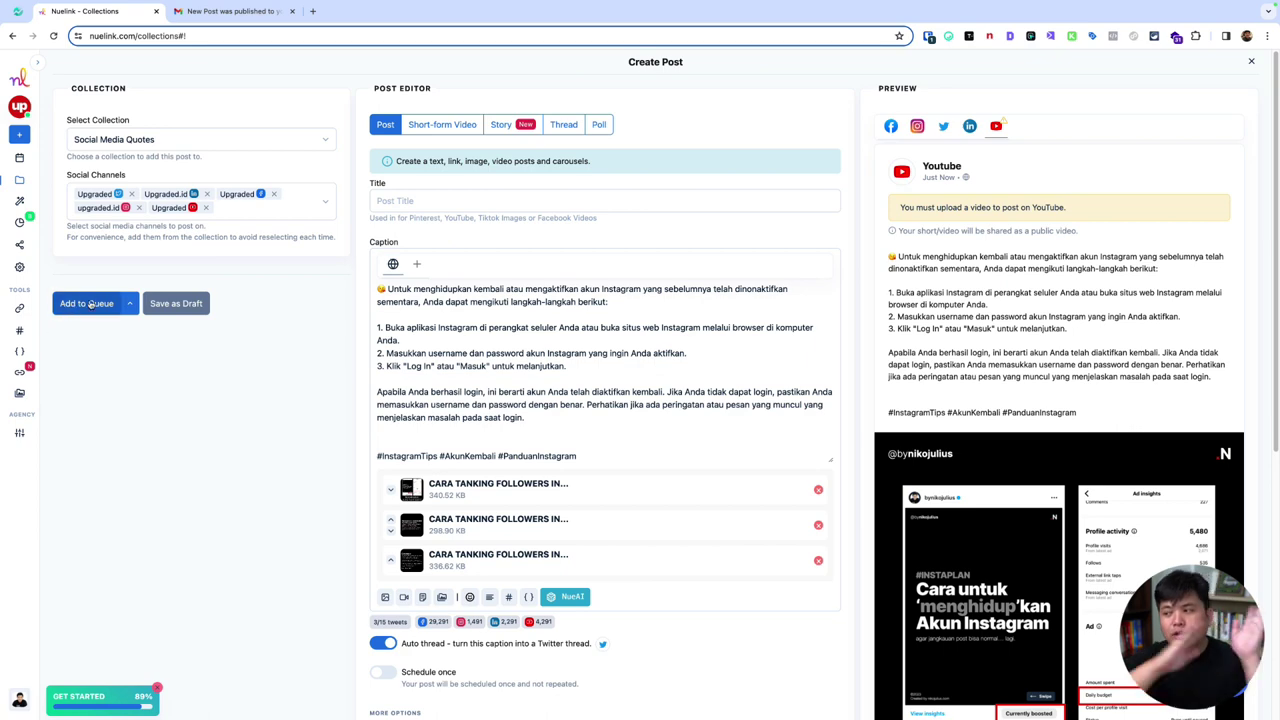
scroll(598, 347, down, 1)
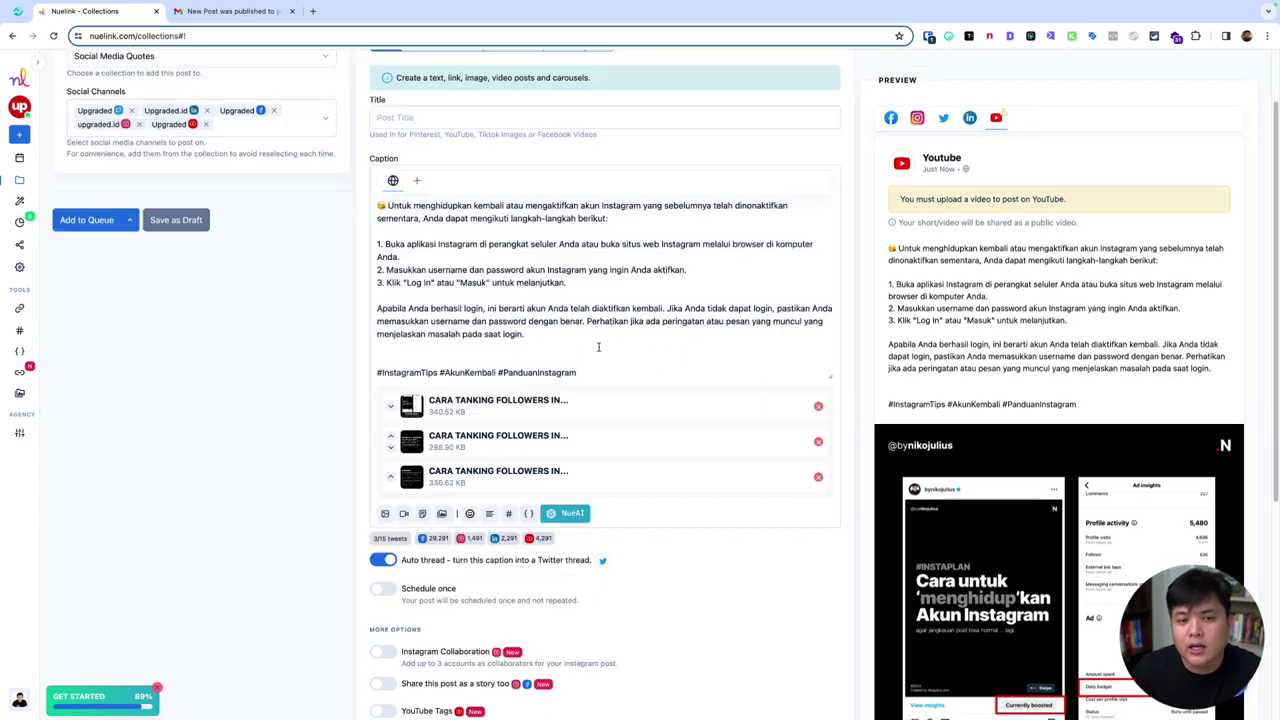
scroll(598, 347, down, 4)
scroll(600, 351, up, 5)
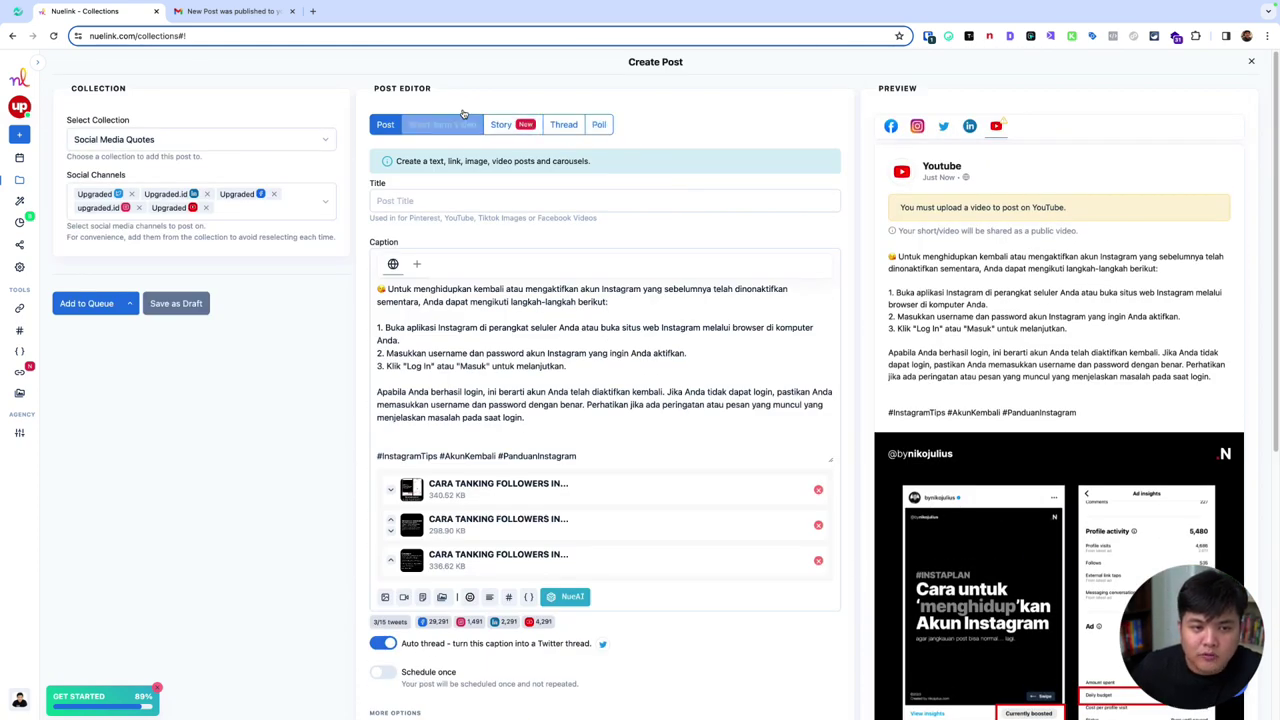
Step: Switch the post type to Poll, accepting the loss of the uploaded files
click(606, 124)
click(687, 108)
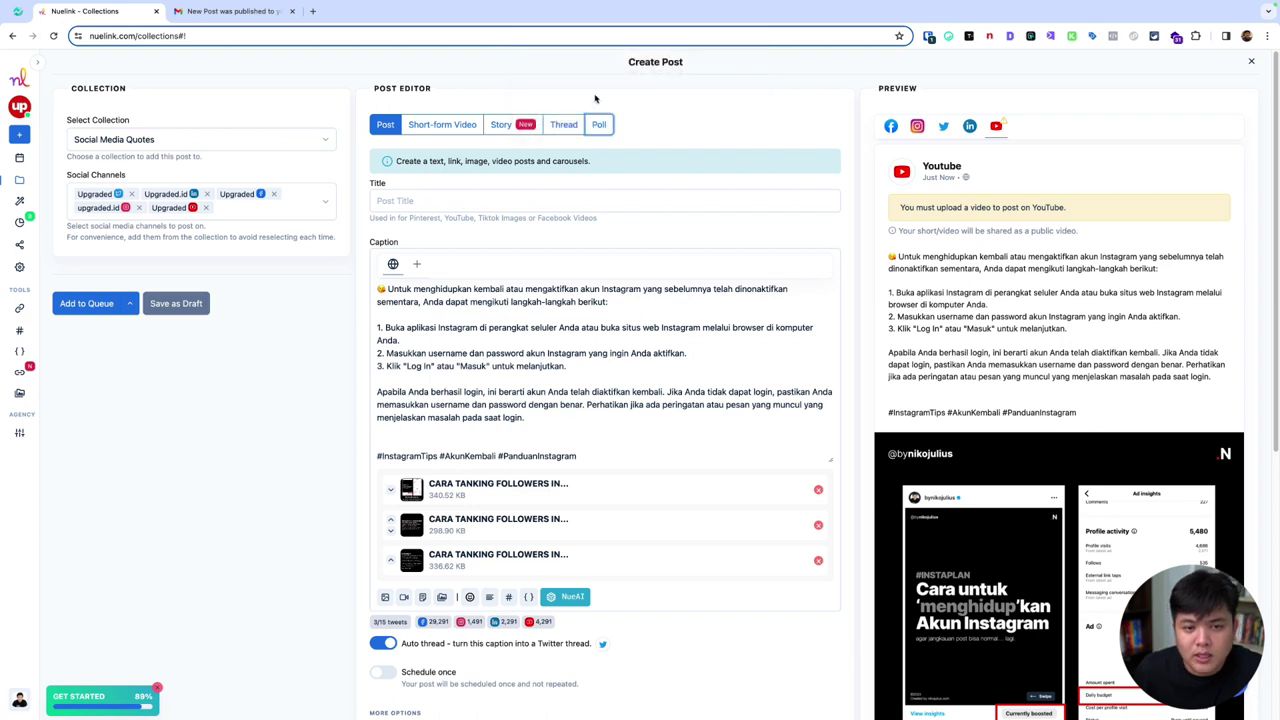
click(603, 124)
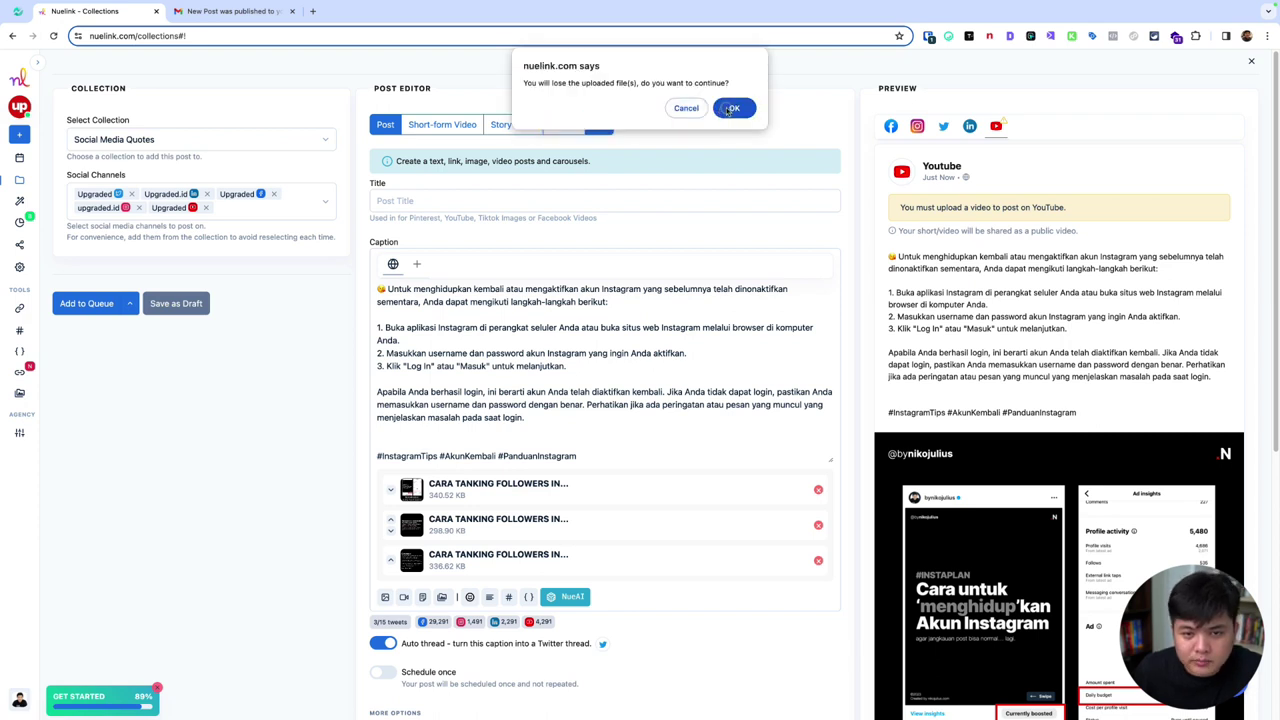
click(731, 108)
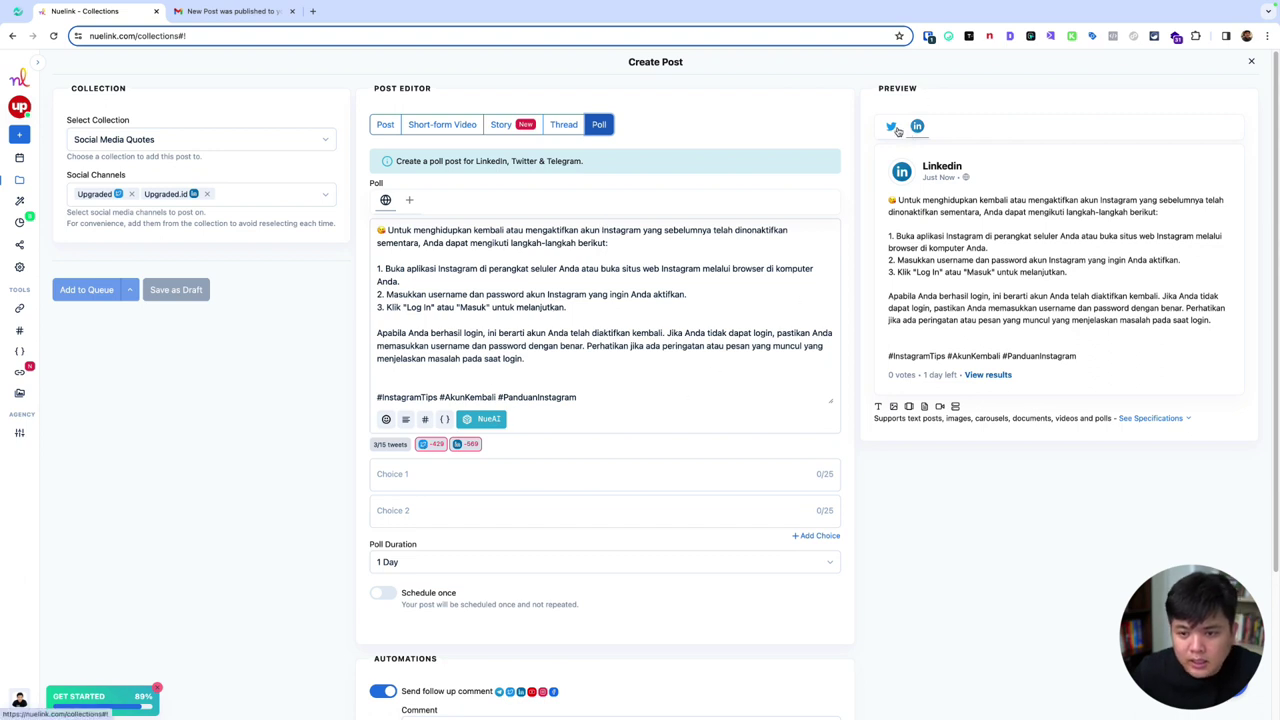
Step: Examine the poll's available social channels, the LinkedIn preview specifications and the networks that polls support
click(296, 196)
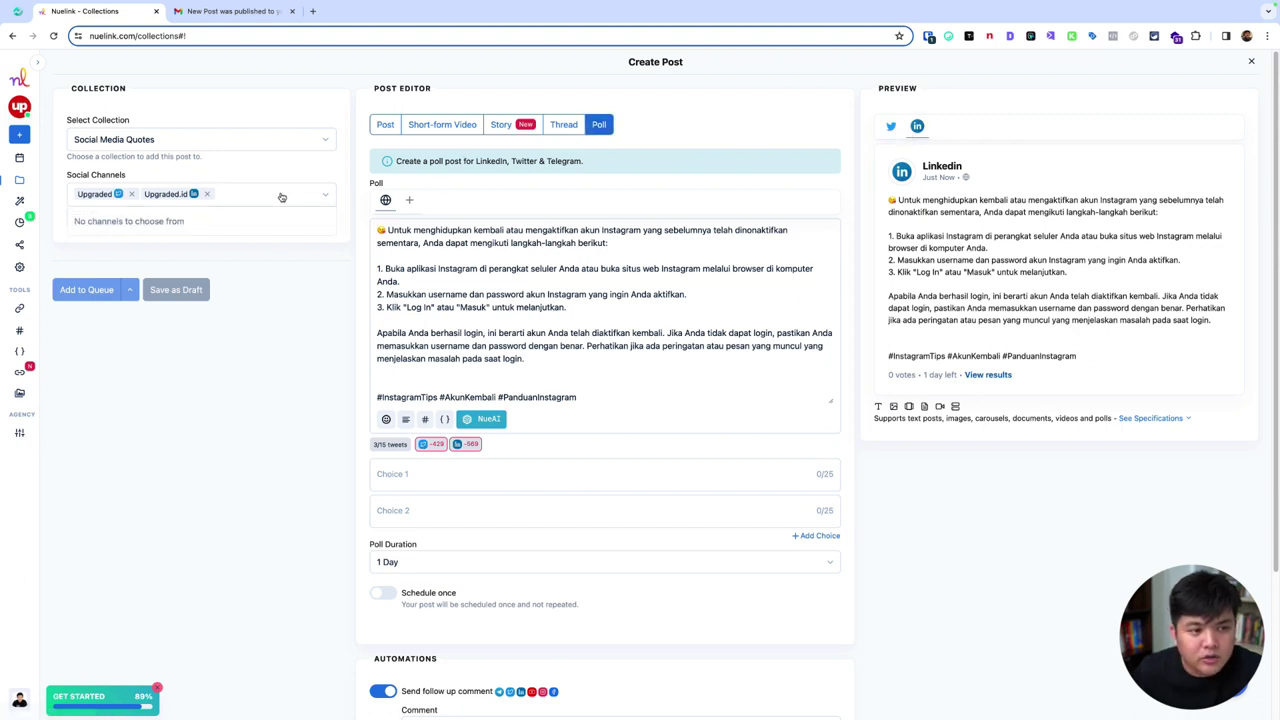
click(598, 258)
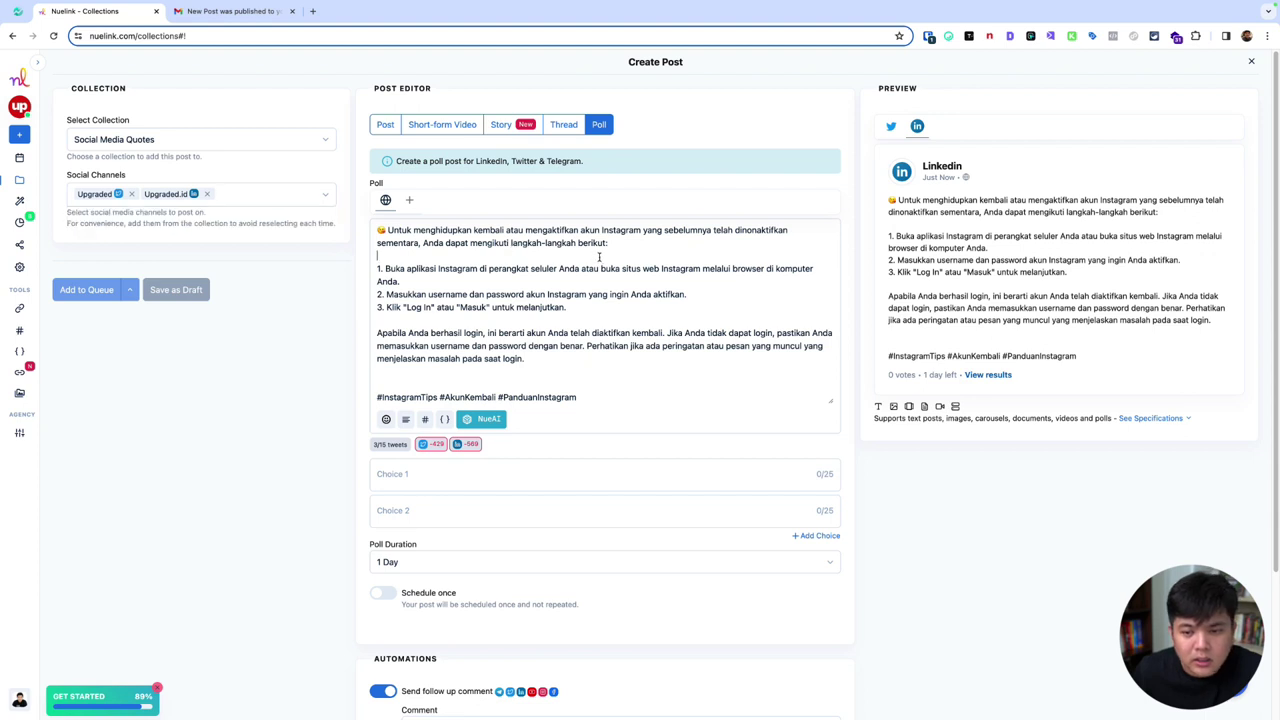
click(1142, 418)
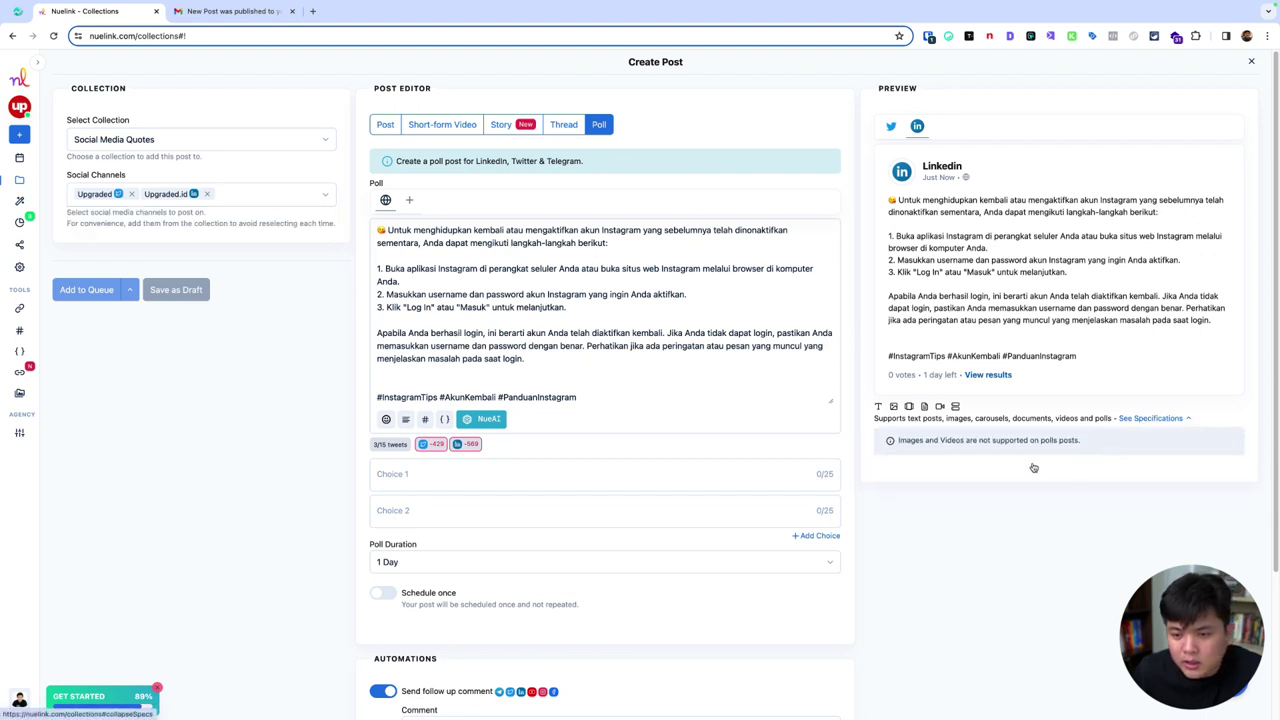
click(1163, 420)
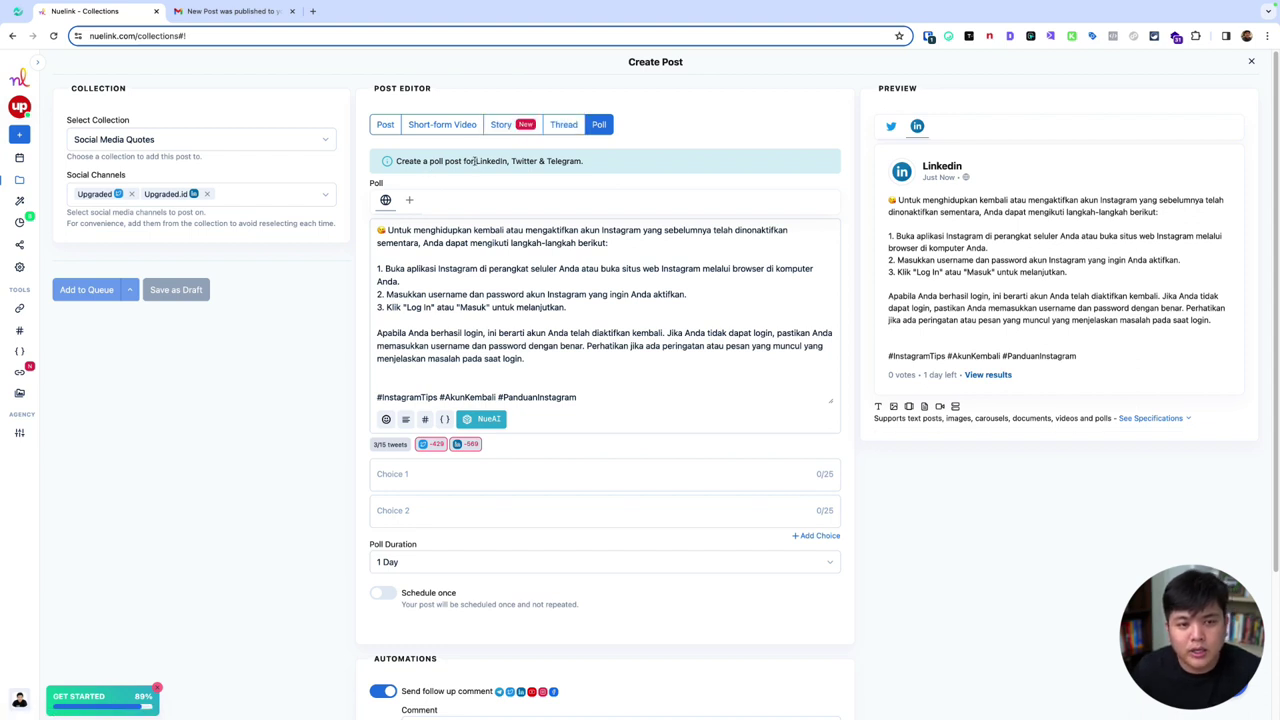
drag(474, 160, 585, 161)
click(582, 160)
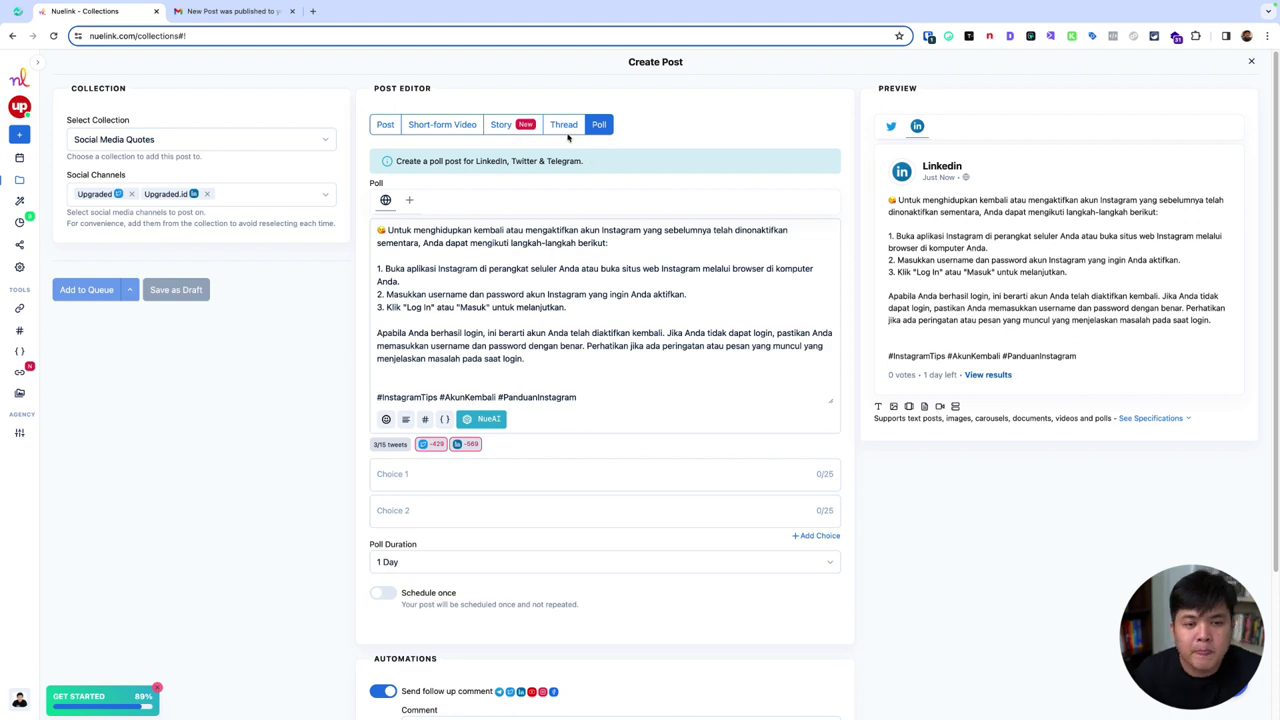
Step: View the Thread and Story post types and check which networks each one supports
click(565, 126)
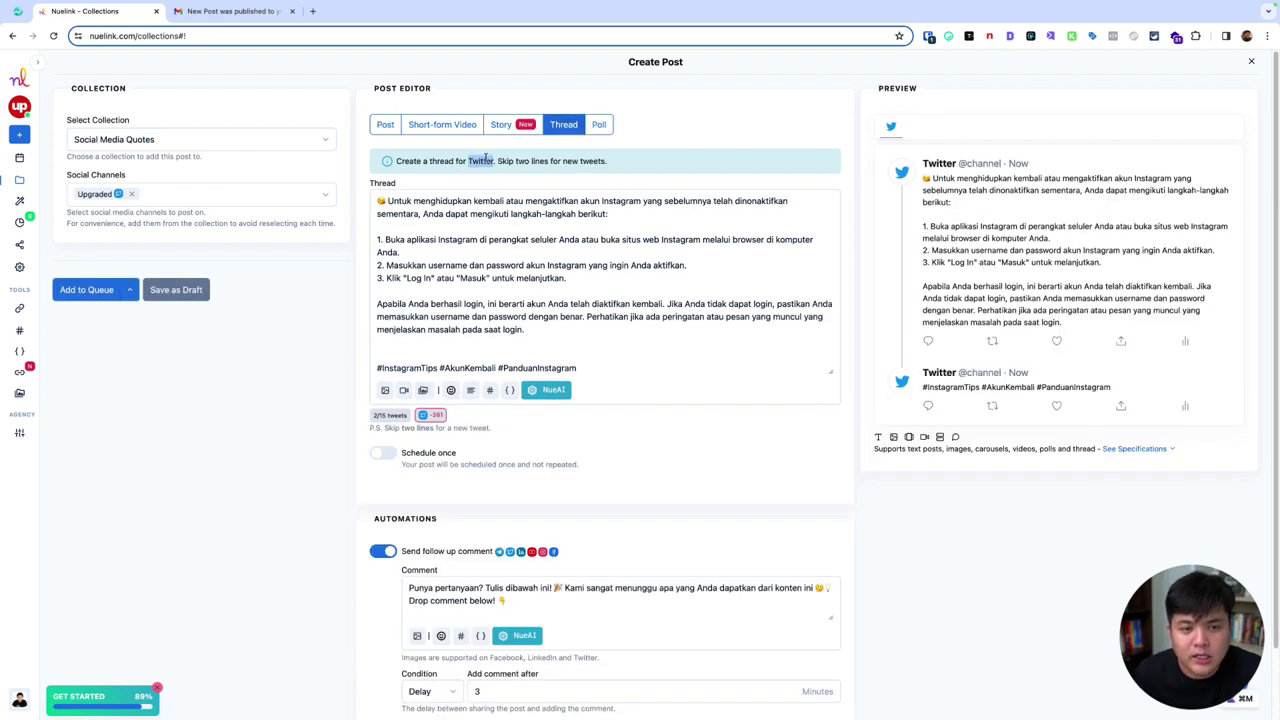
click(514, 130)
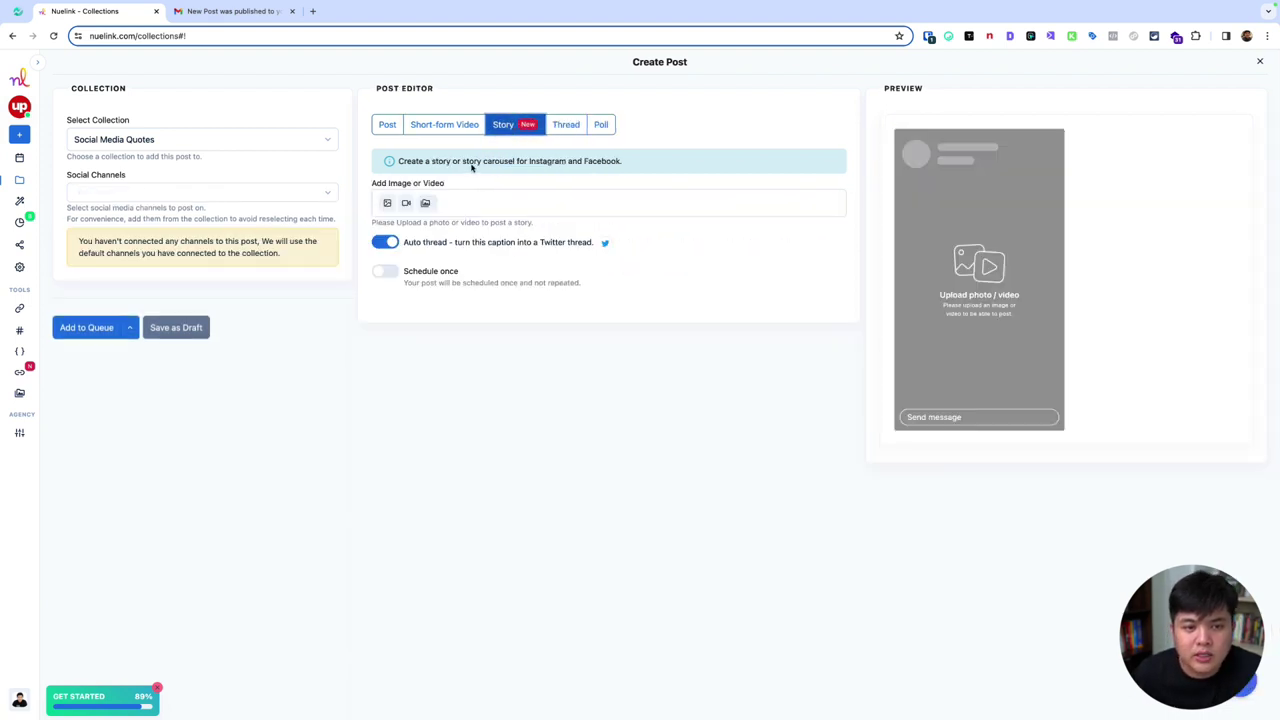
double_click(548, 161)
double_click(602, 161)
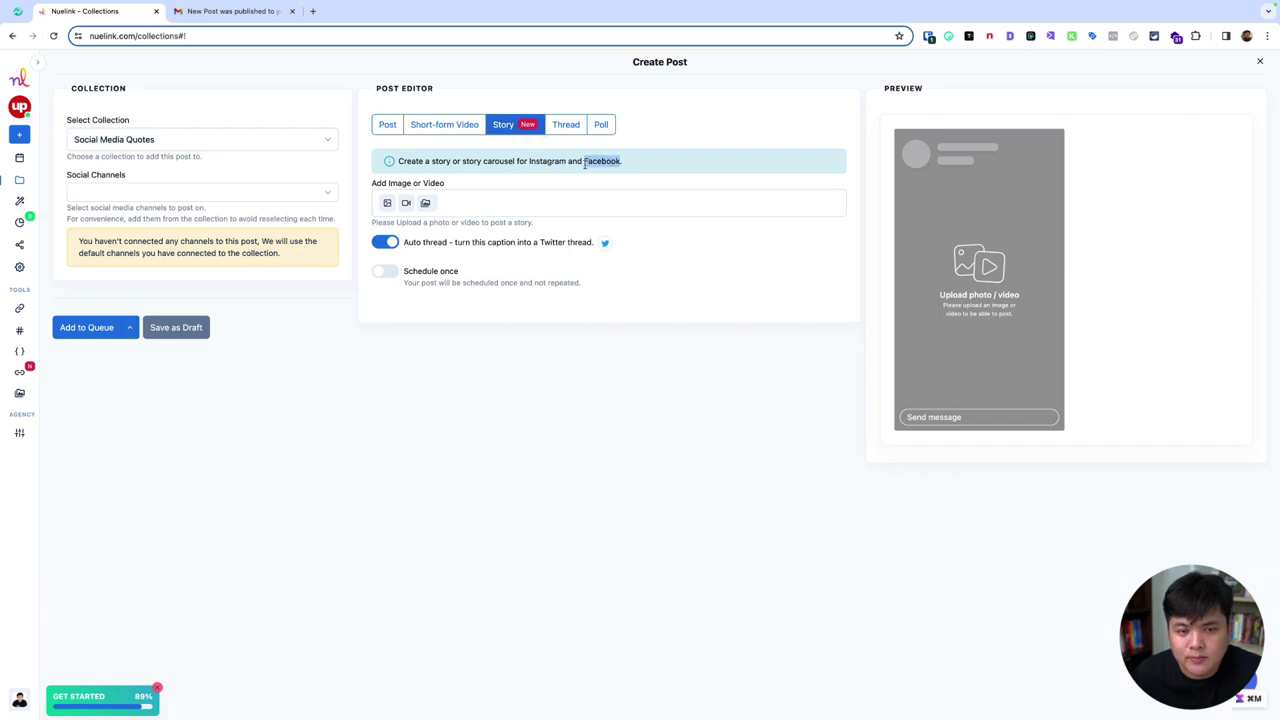
click(590, 164)
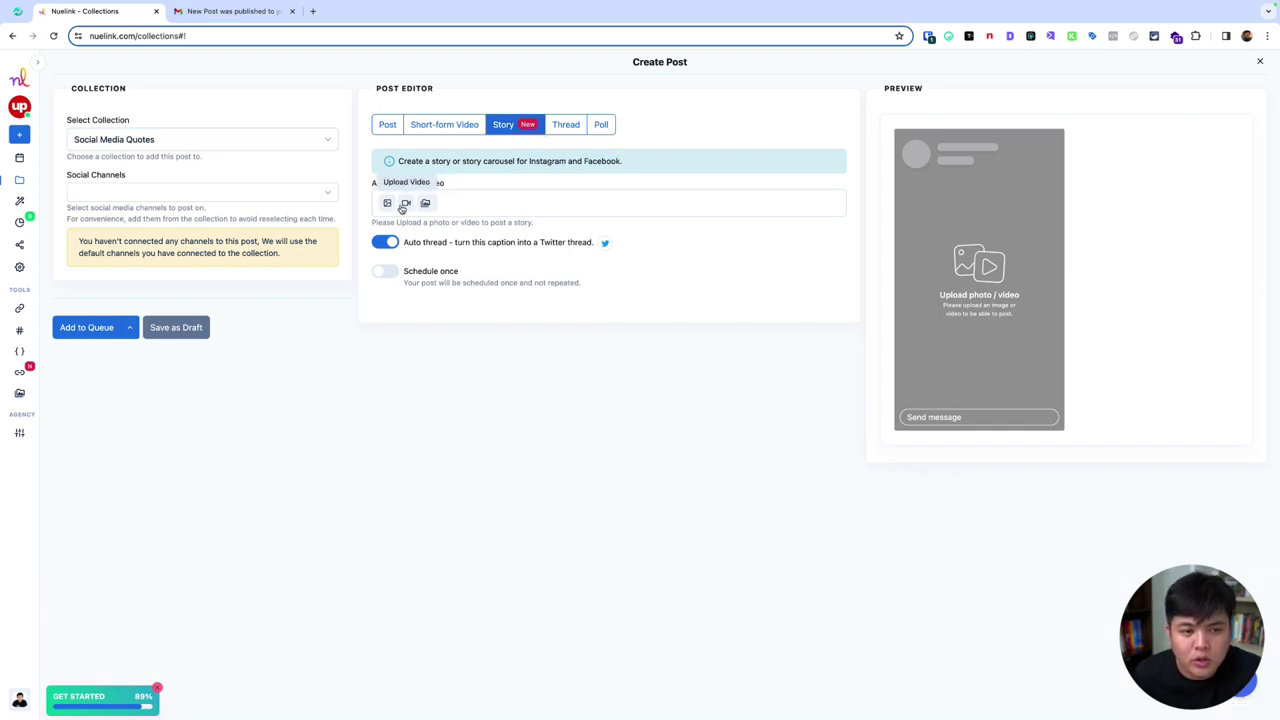
Step: View the Short-form Video post type, and close the post editor discarding the unsaved post
click(446, 126)
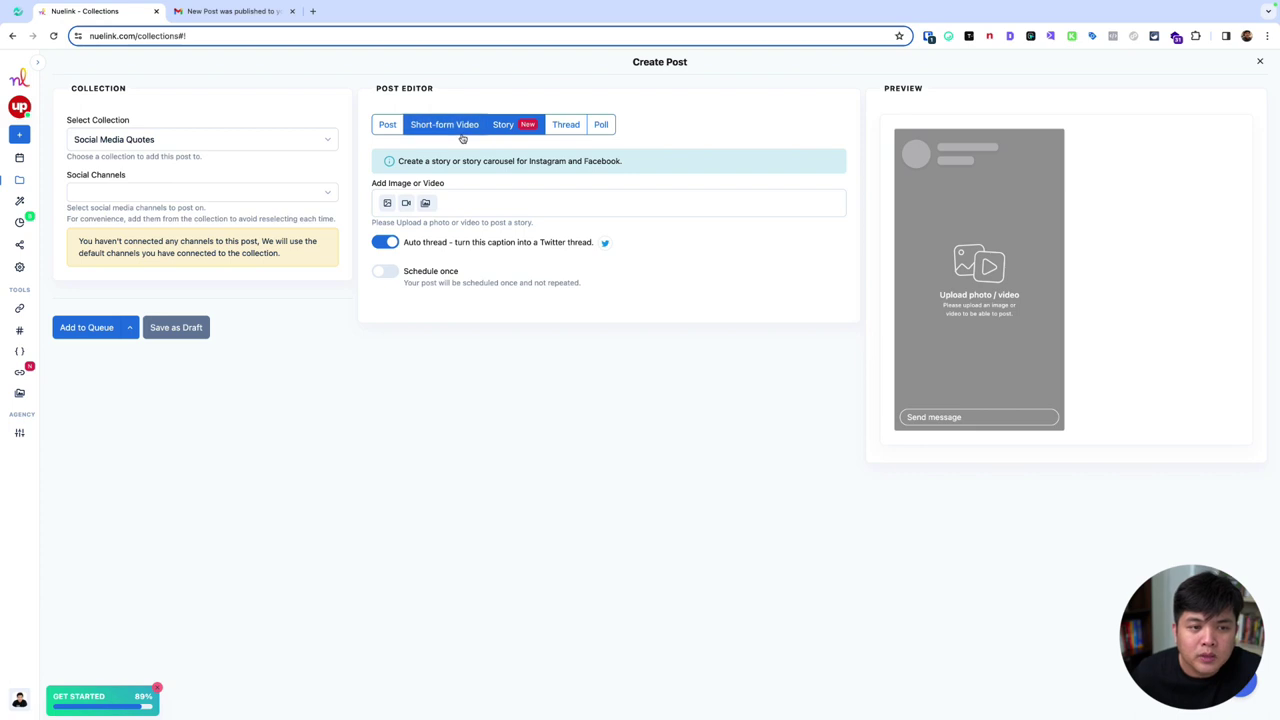
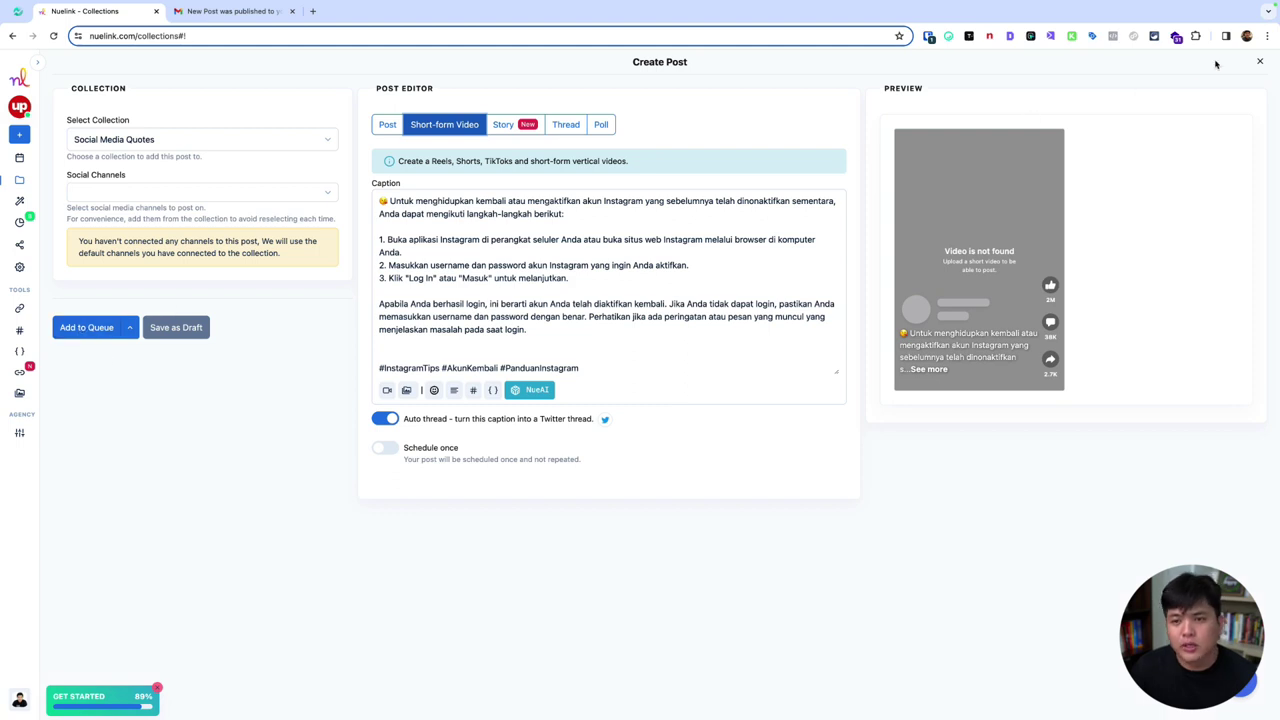
click(1260, 62)
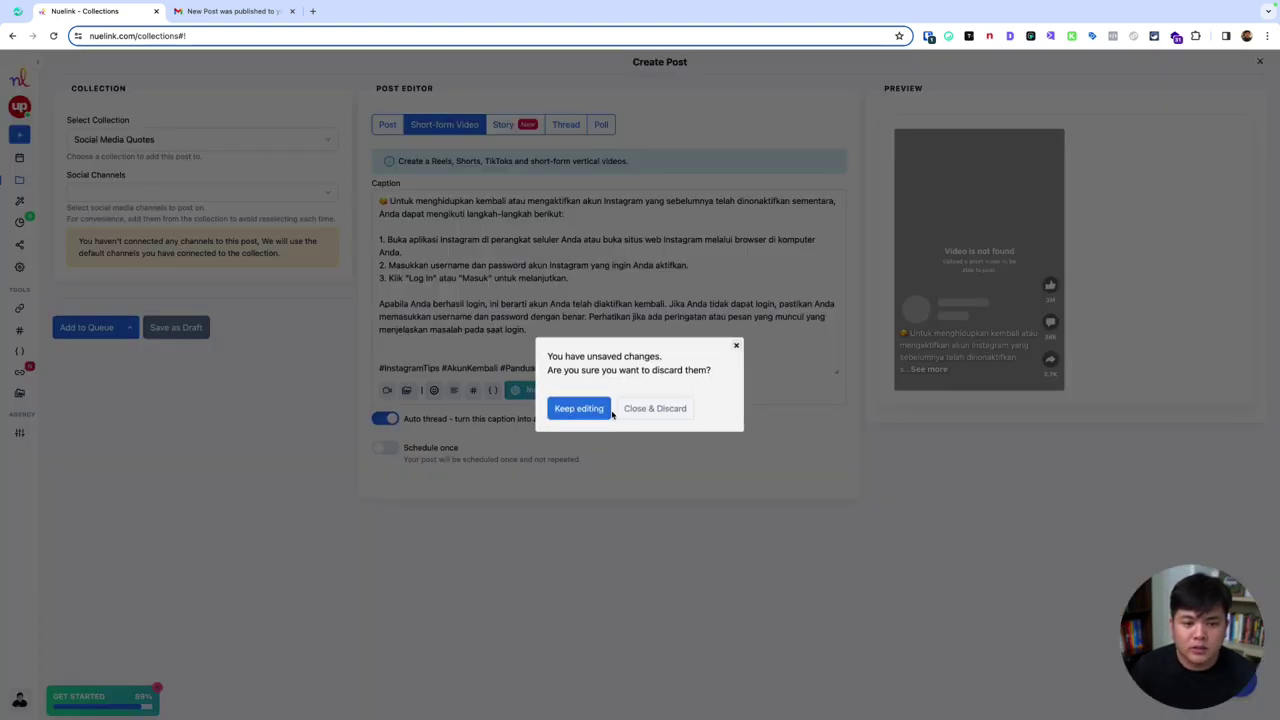
click(655, 408)
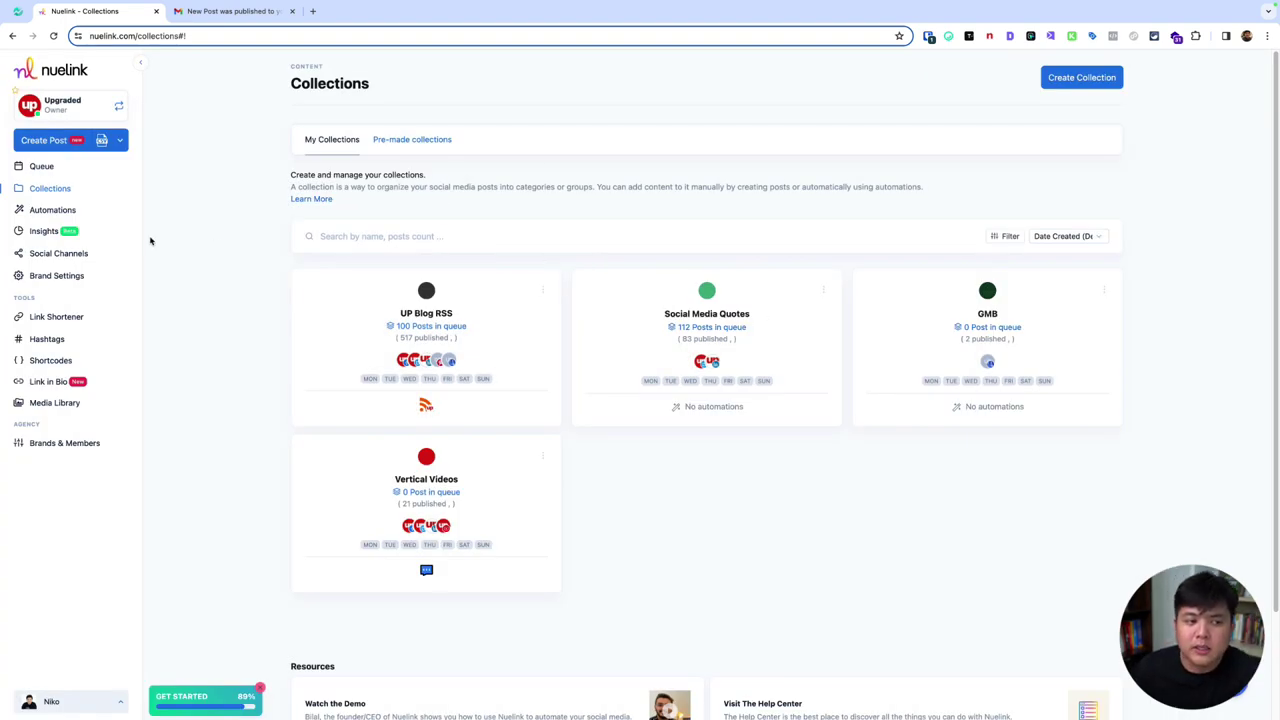
Step: Open the Vertical Videos collection from its comment automation and browse the collection's published posts
click(51, 209)
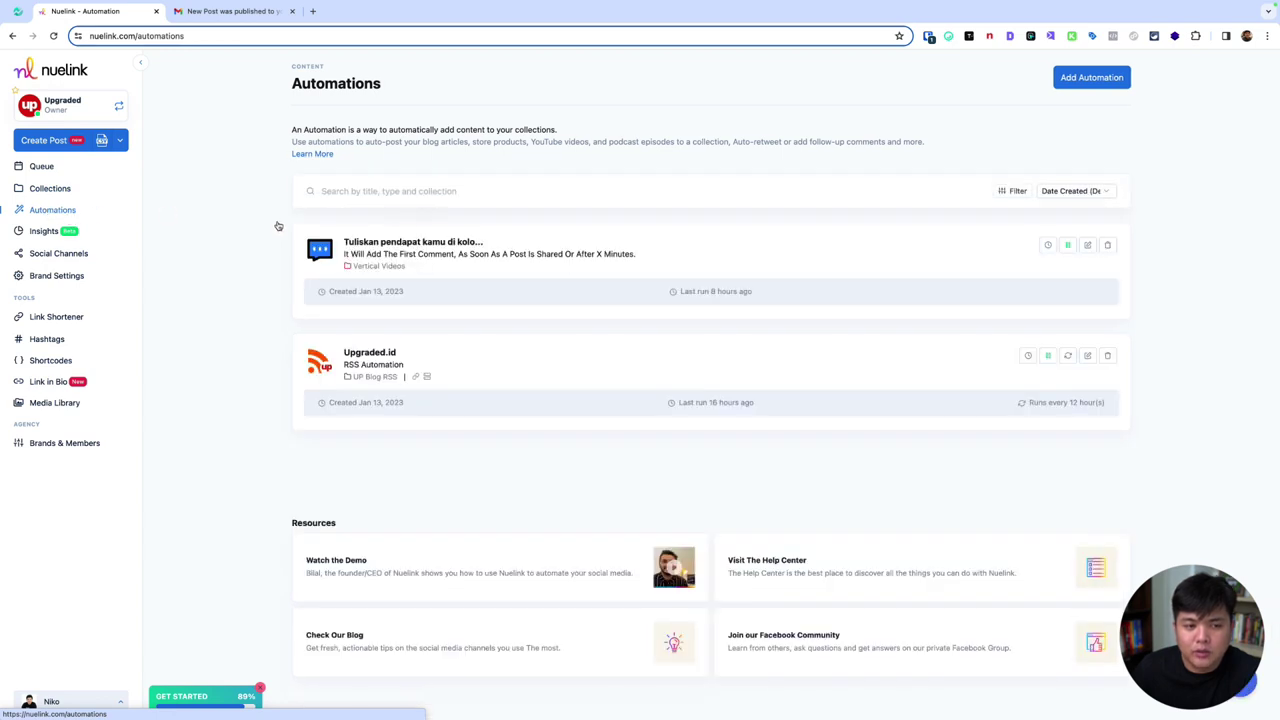
click(381, 245)
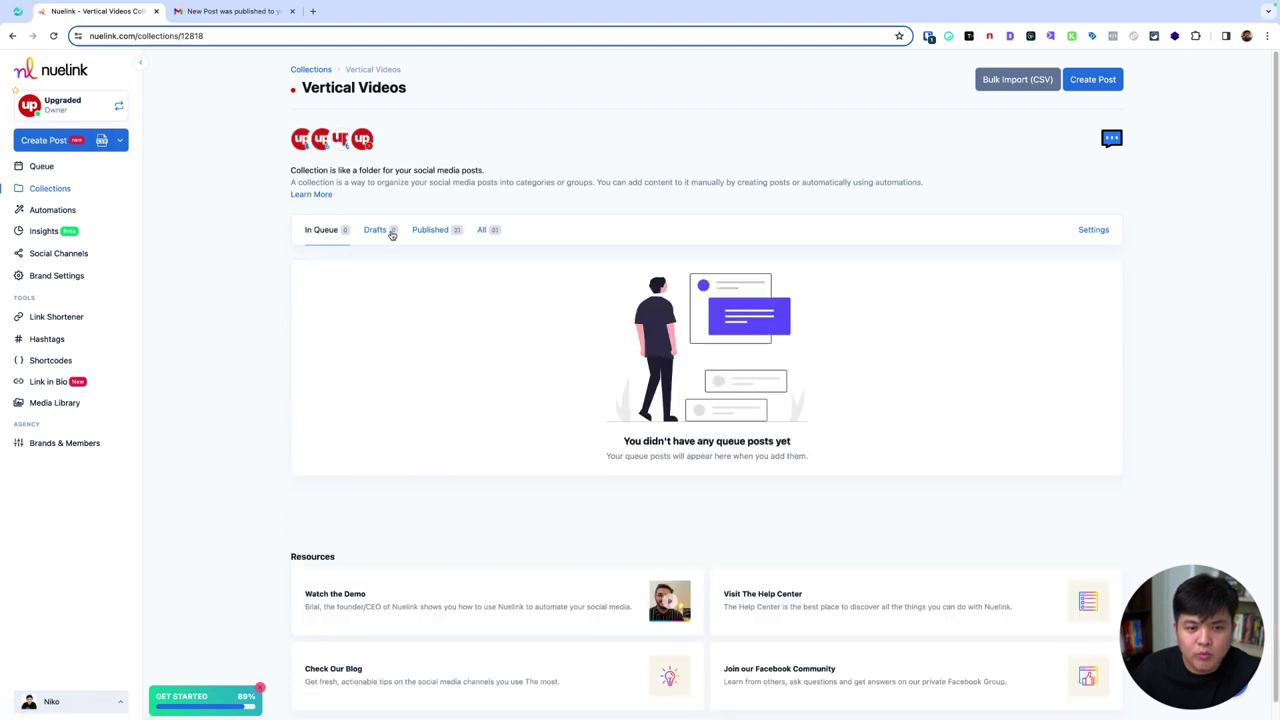
scroll(571, 344, down, 1)
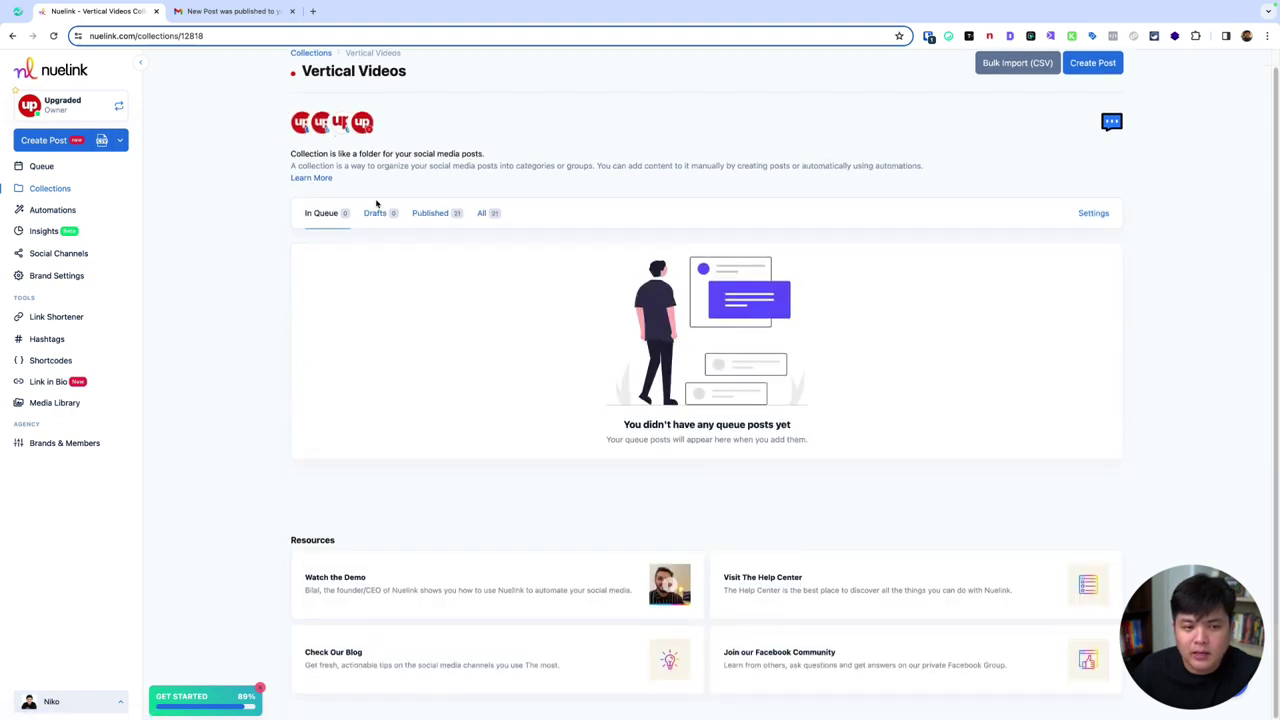
scroll(340, 72, up, 1)
click(432, 232)
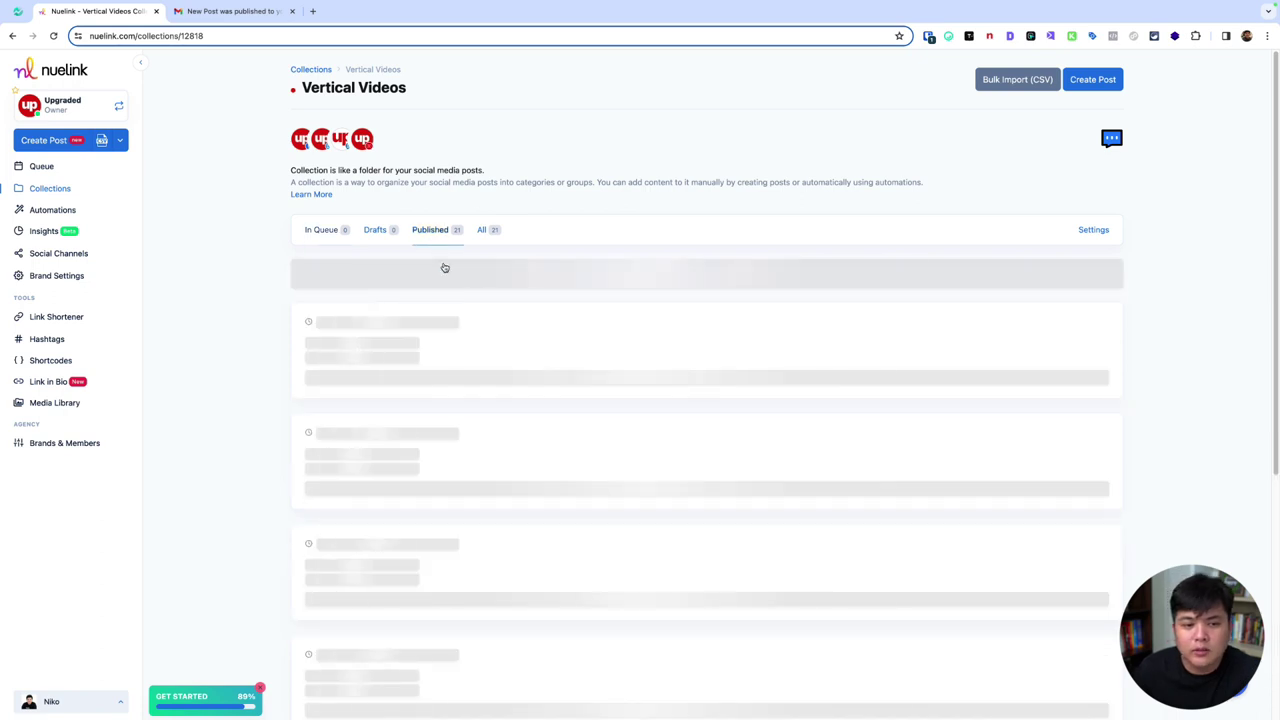
scroll(446, 349, down, 2)
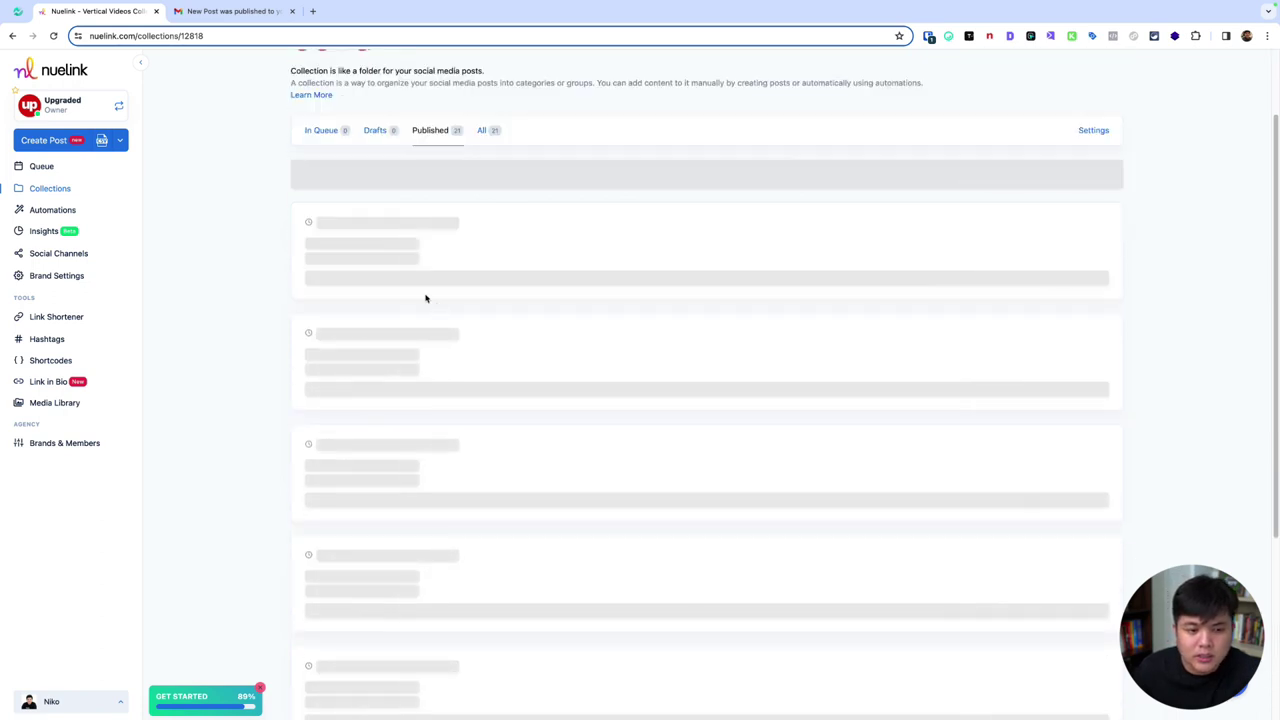
scroll(340, 320, down, 3)
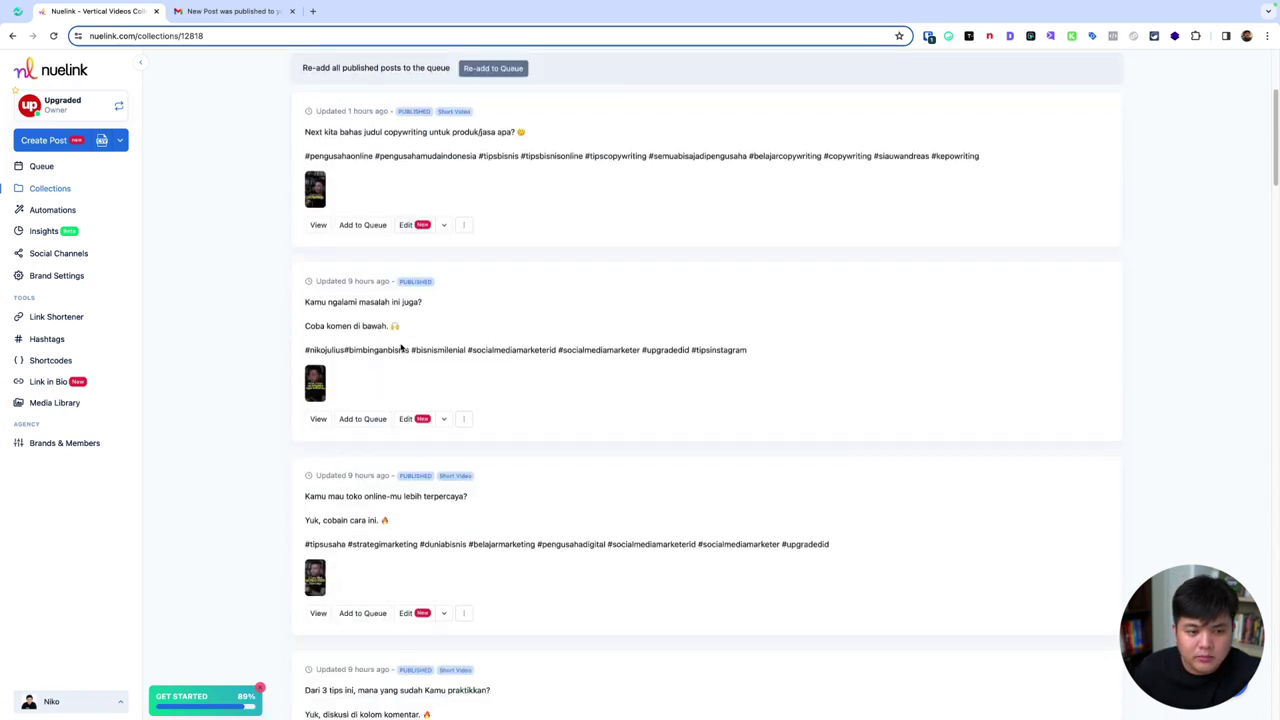
scroll(340, 330, up, 2)
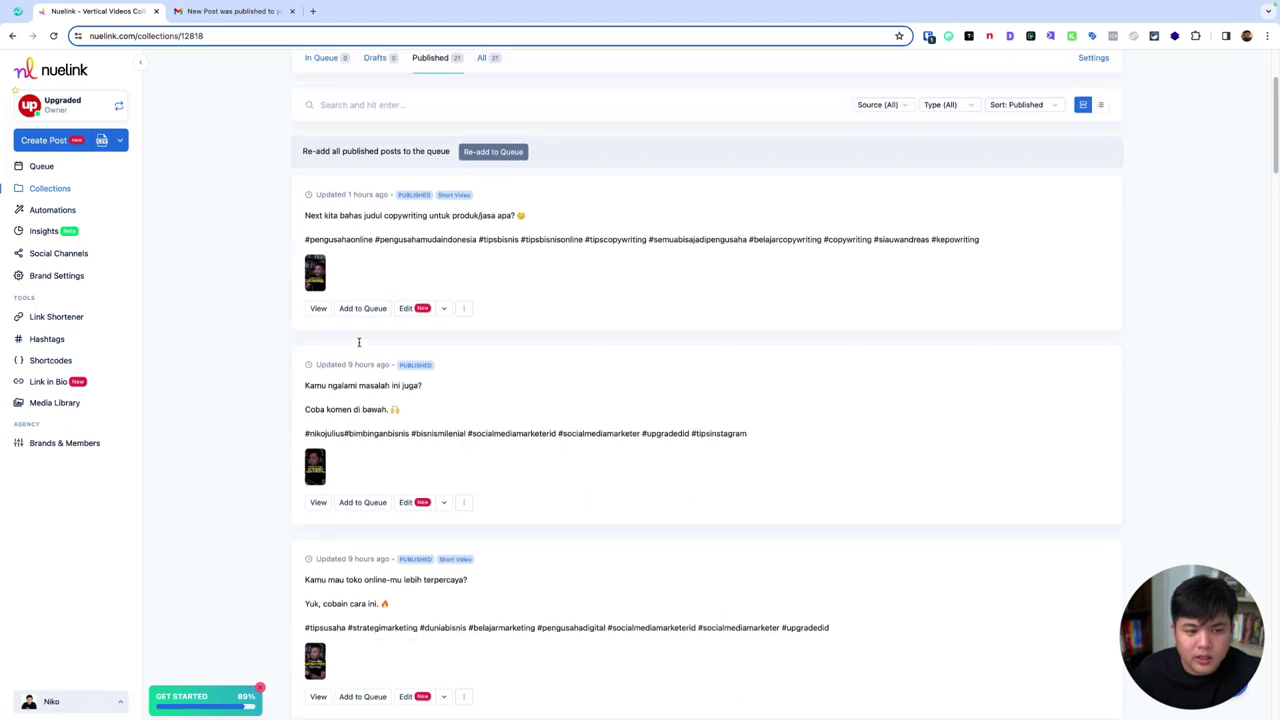
Step: Inspect the most recent published post's extra options, exact update time and preview, and look further through the published posts
click(462, 309)
click(462, 309)
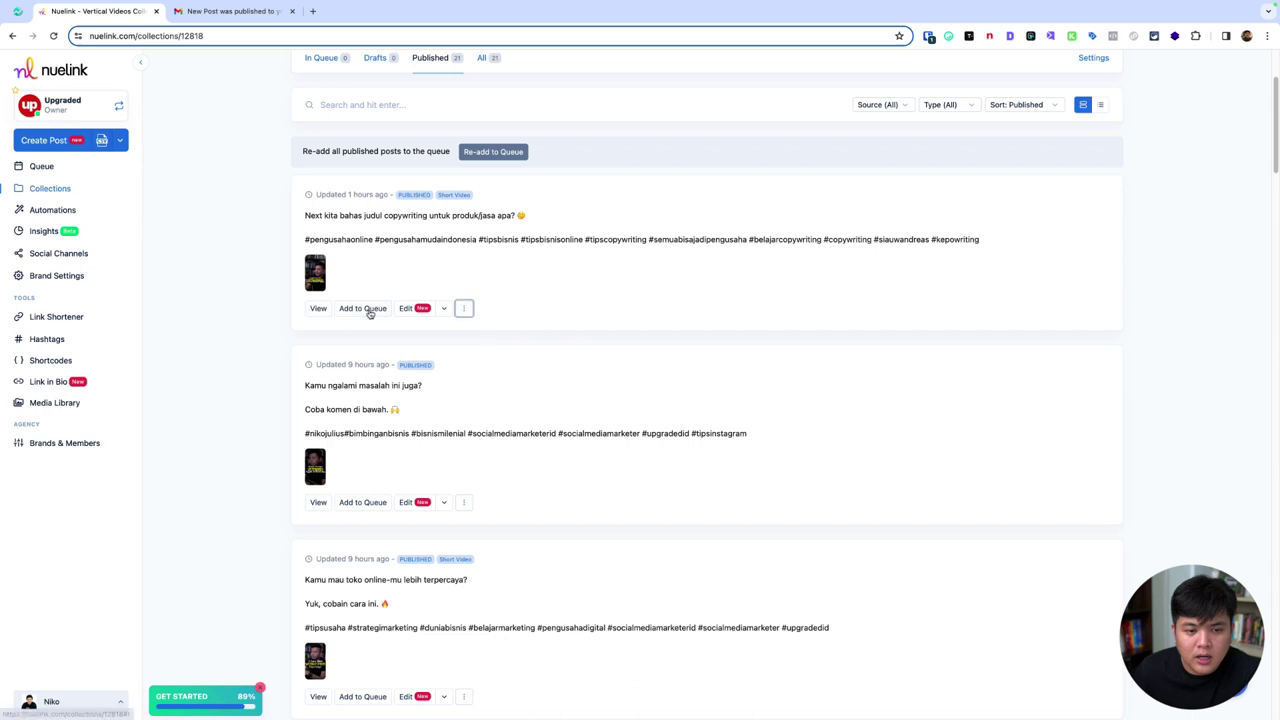
click(345, 194)
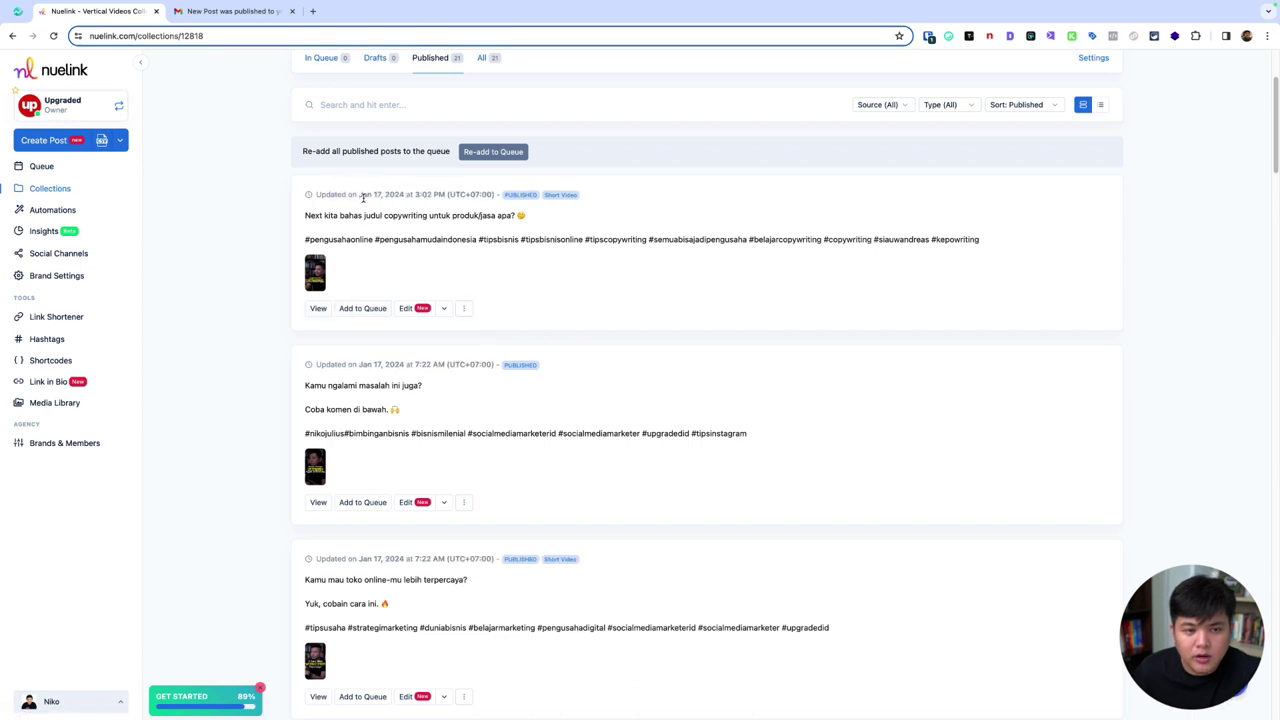
click(318, 308)
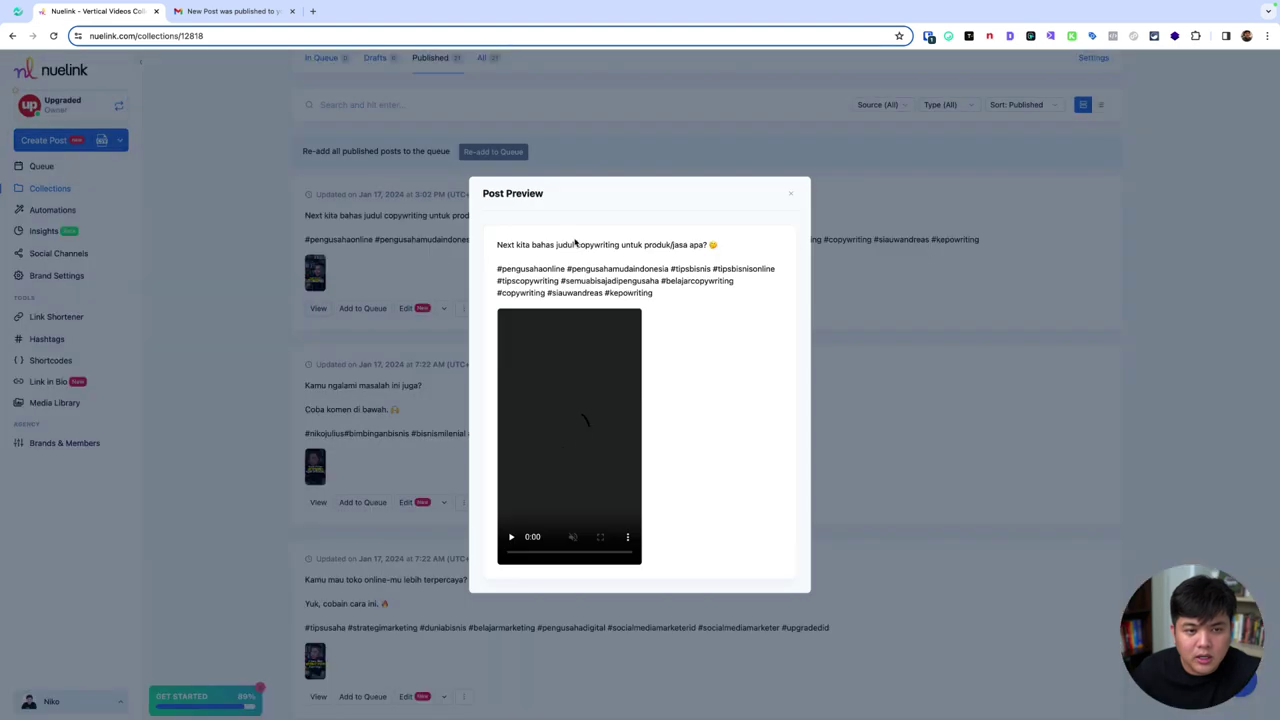
click(790, 193)
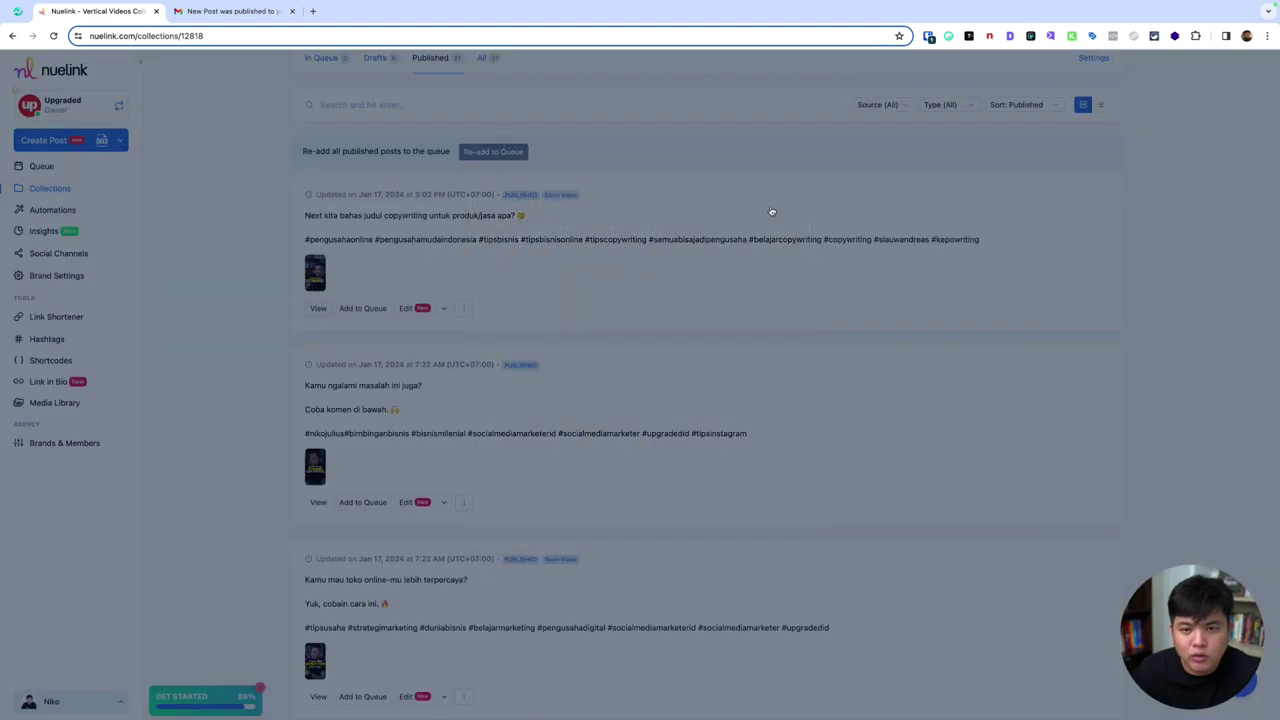
scroll(470, 213, down, 4)
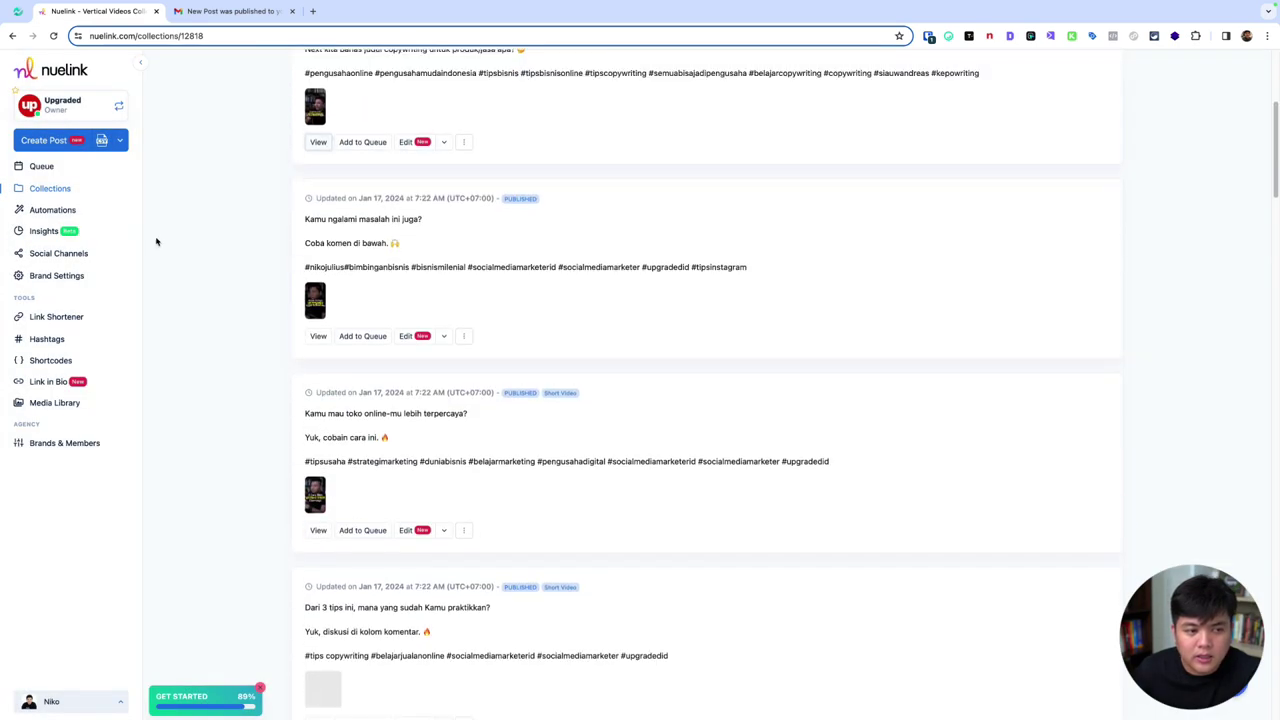
Step: Return to Automations, check the last run of the Vertical Videos comment automation and open its history
click(46, 209)
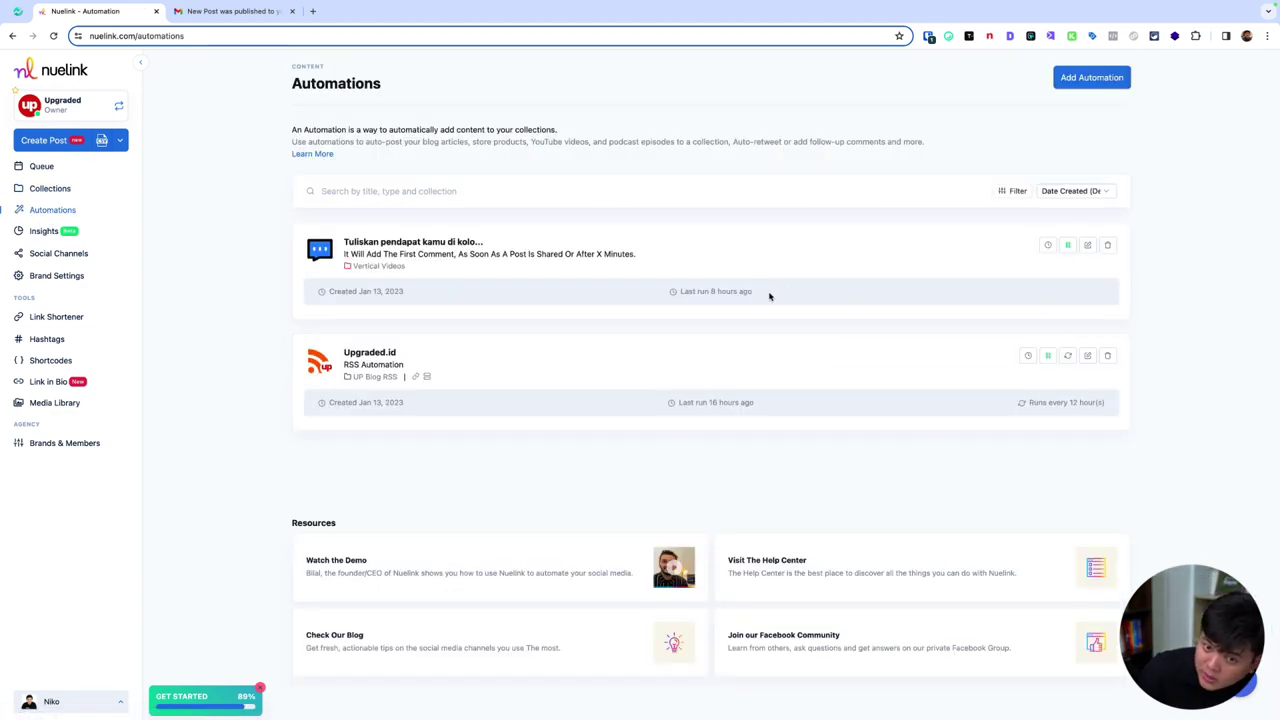
drag(673, 296, 757, 293)
click(760, 294)
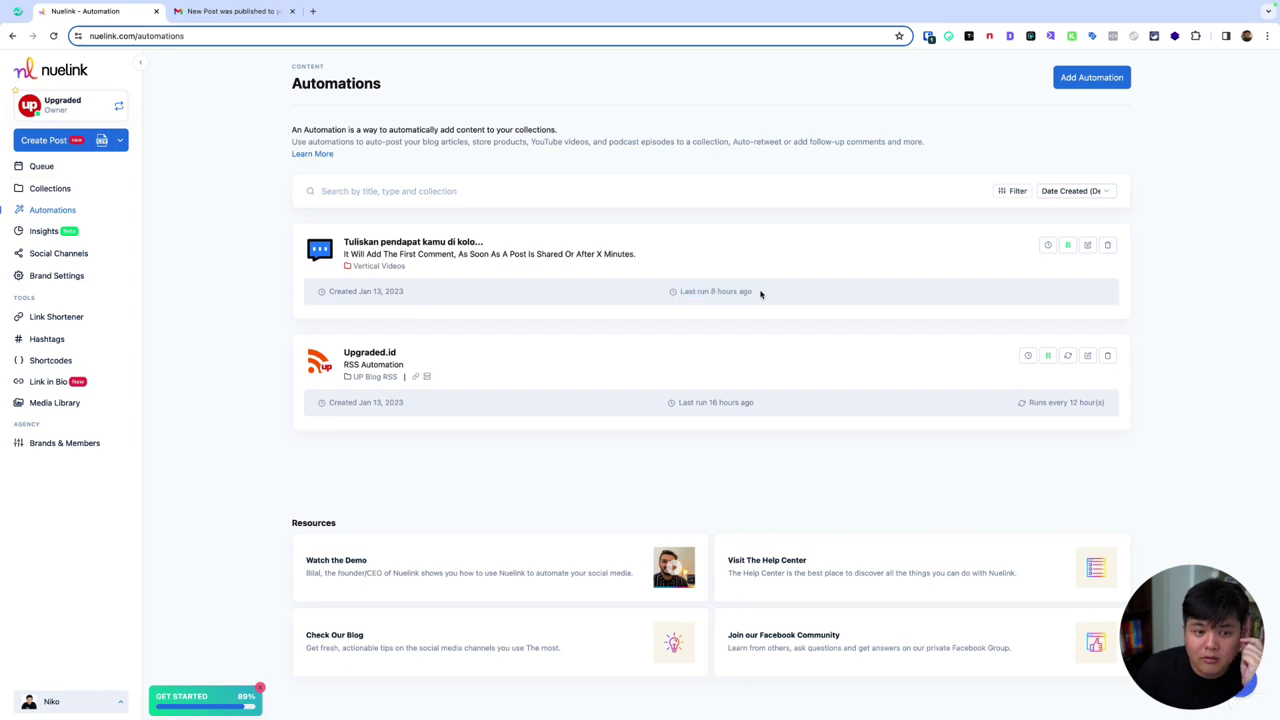
click(1048, 246)
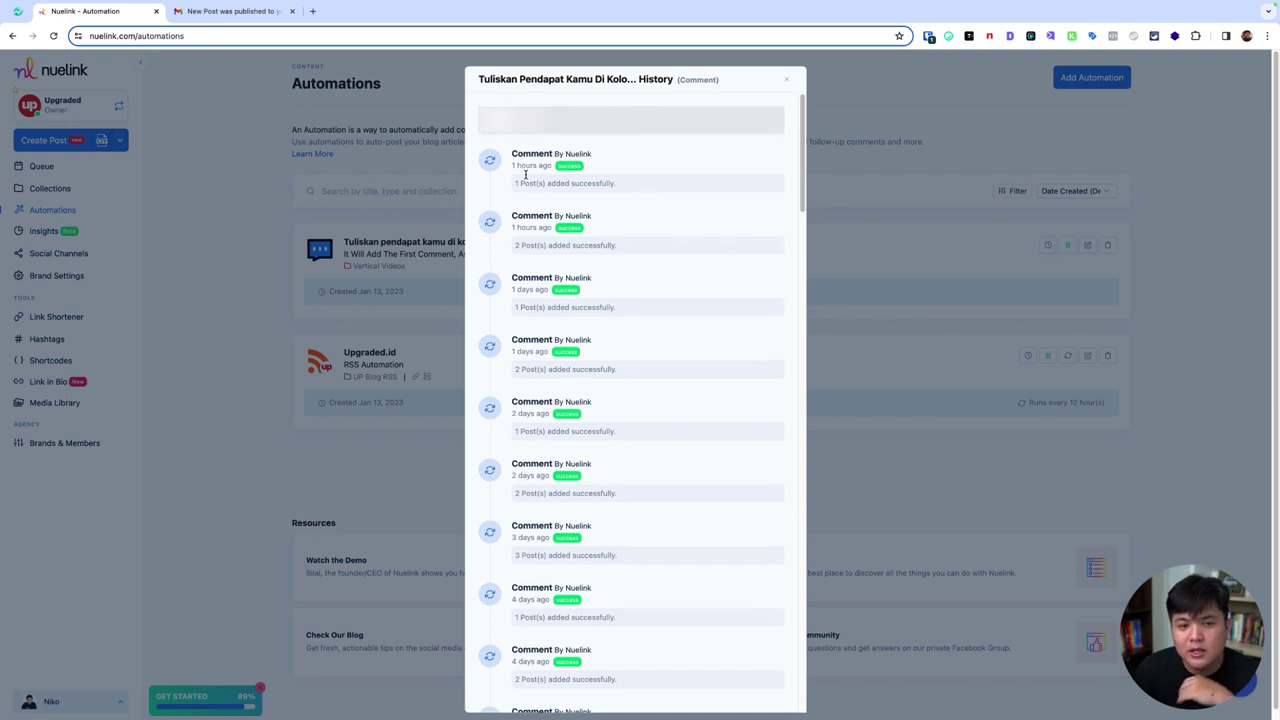
Step: Check the latest run entry in the comment automation's history, then view the automation's edit settings and close them without changes
drag(606, 183, 520, 183)
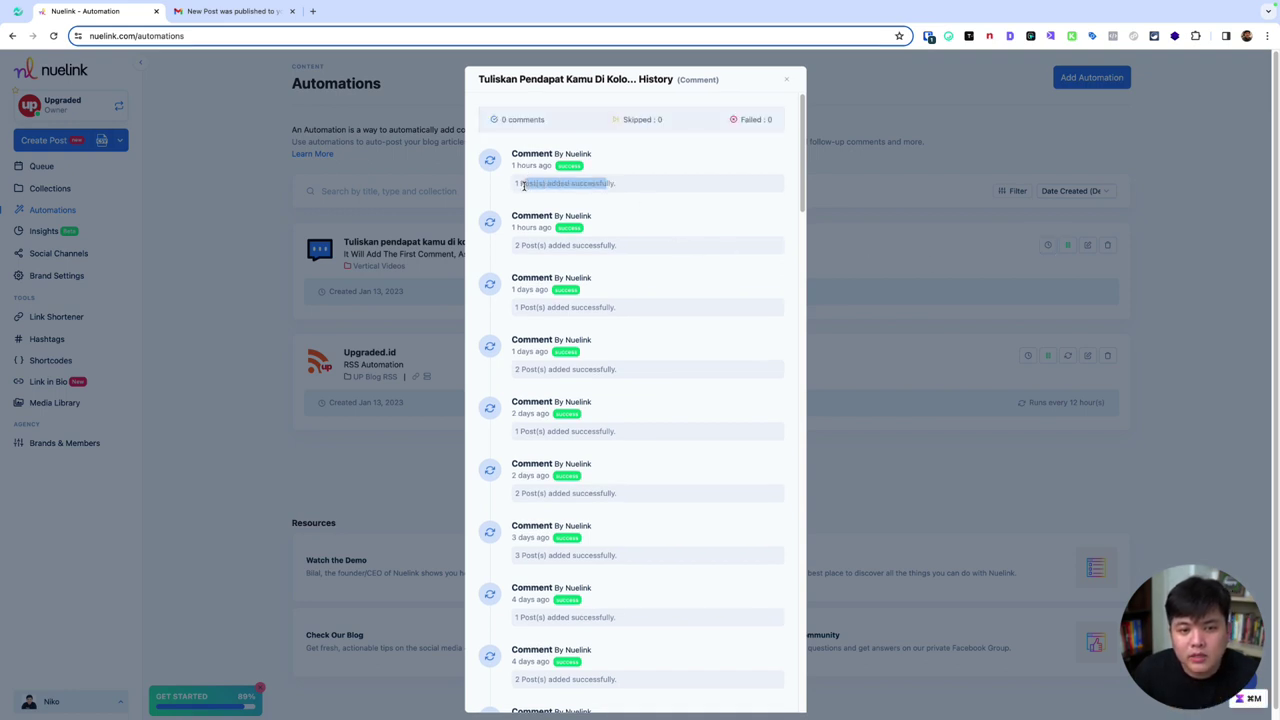
click(520, 183)
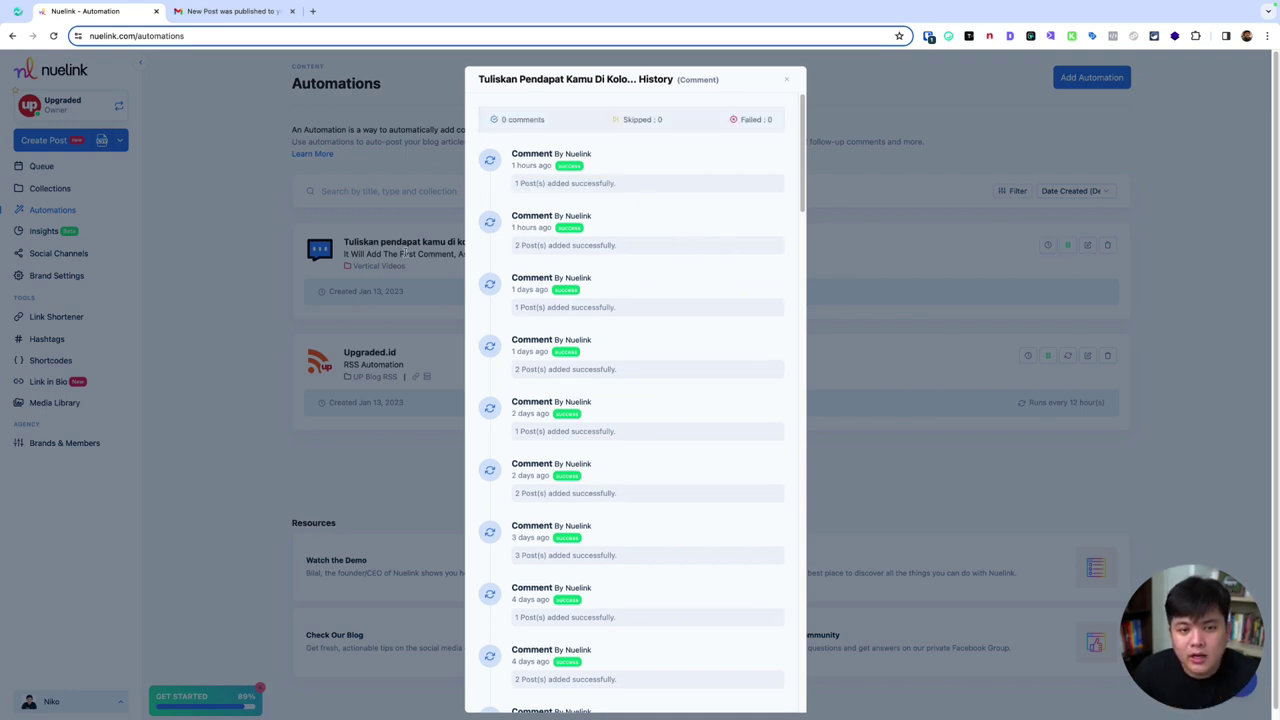
click(786, 80)
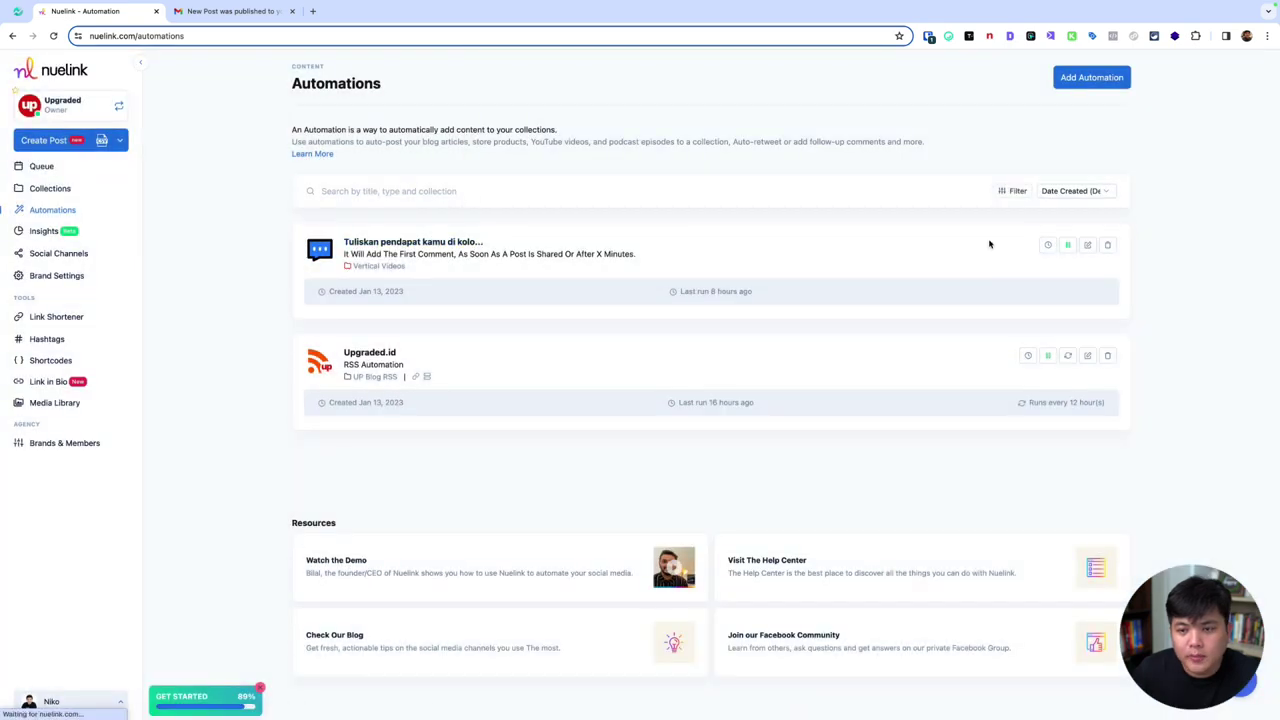
click(1087, 245)
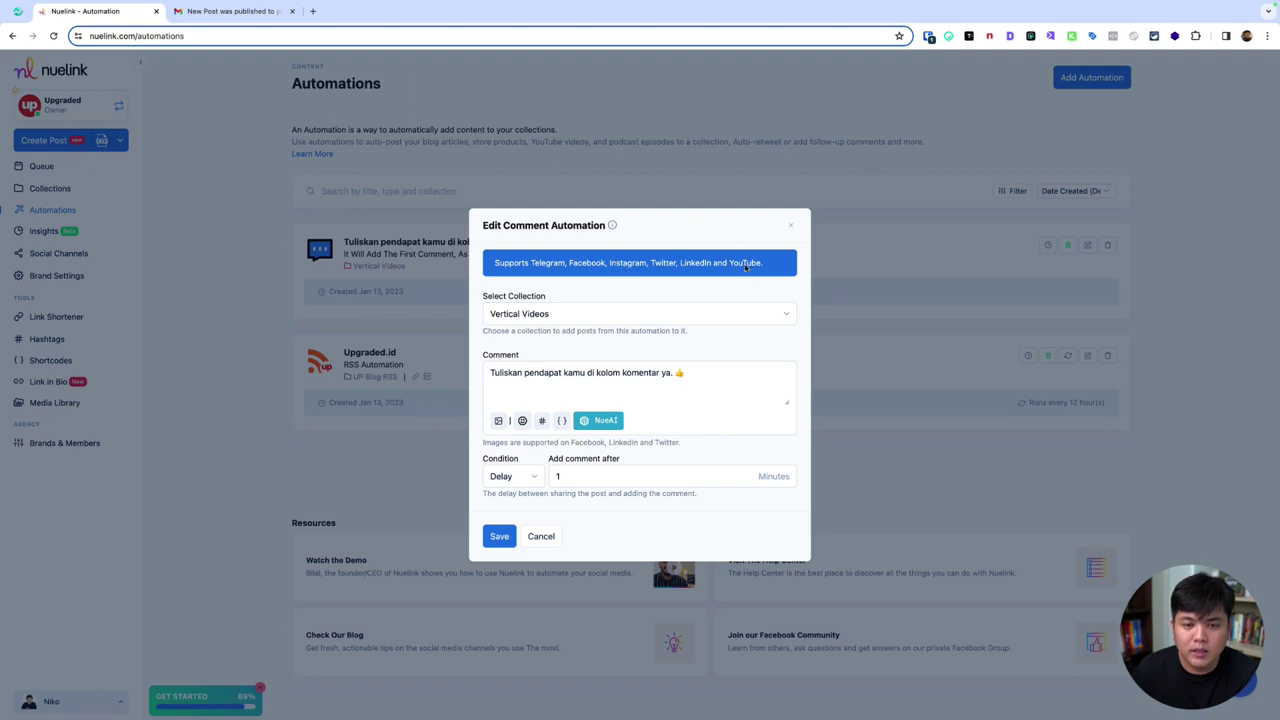
click(791, 228)
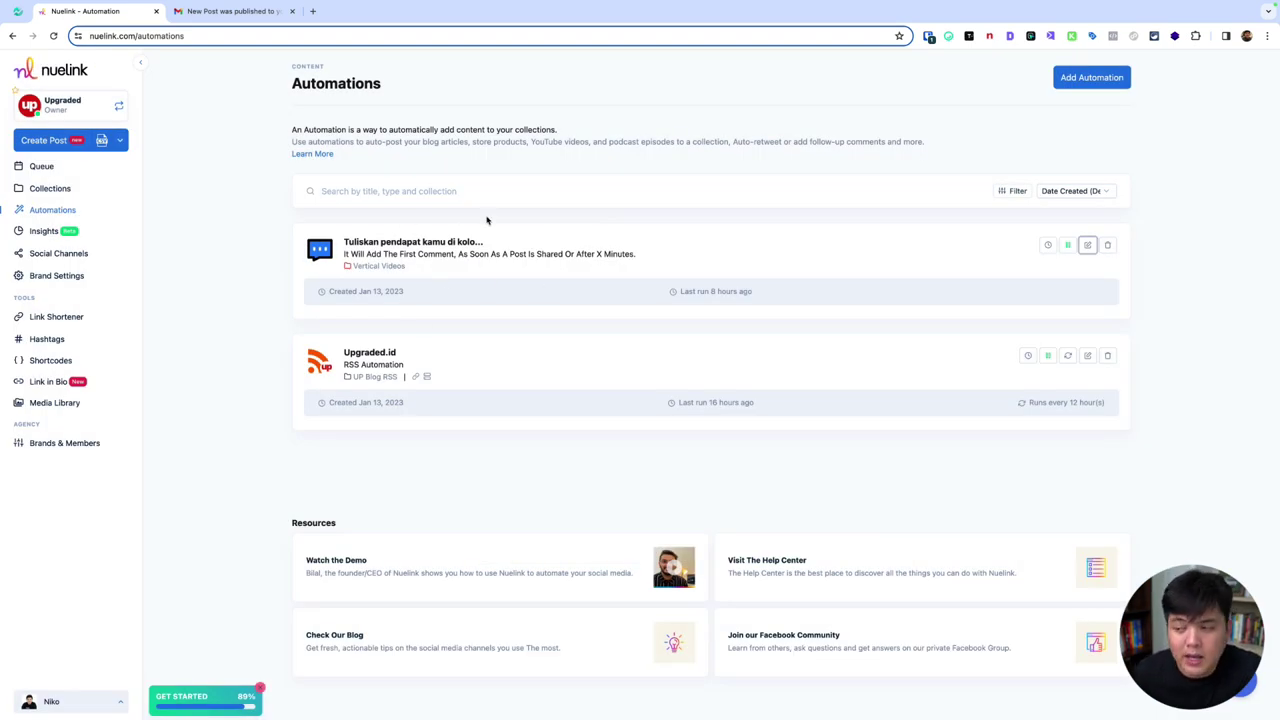
Step: Open Insights and view the statistics of the Upgraded Facebook page and the Upgraded.id LinkedIn page
click(69, 234)
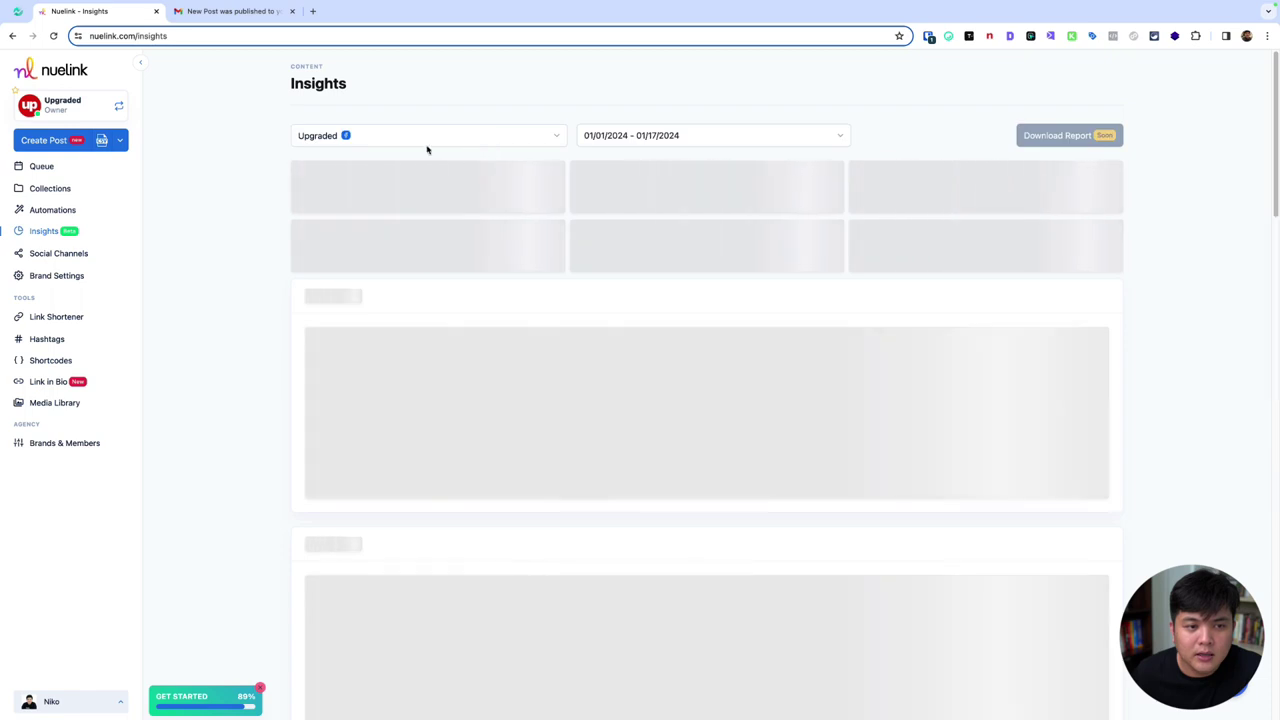
click(437, 138)
click(359, 210)
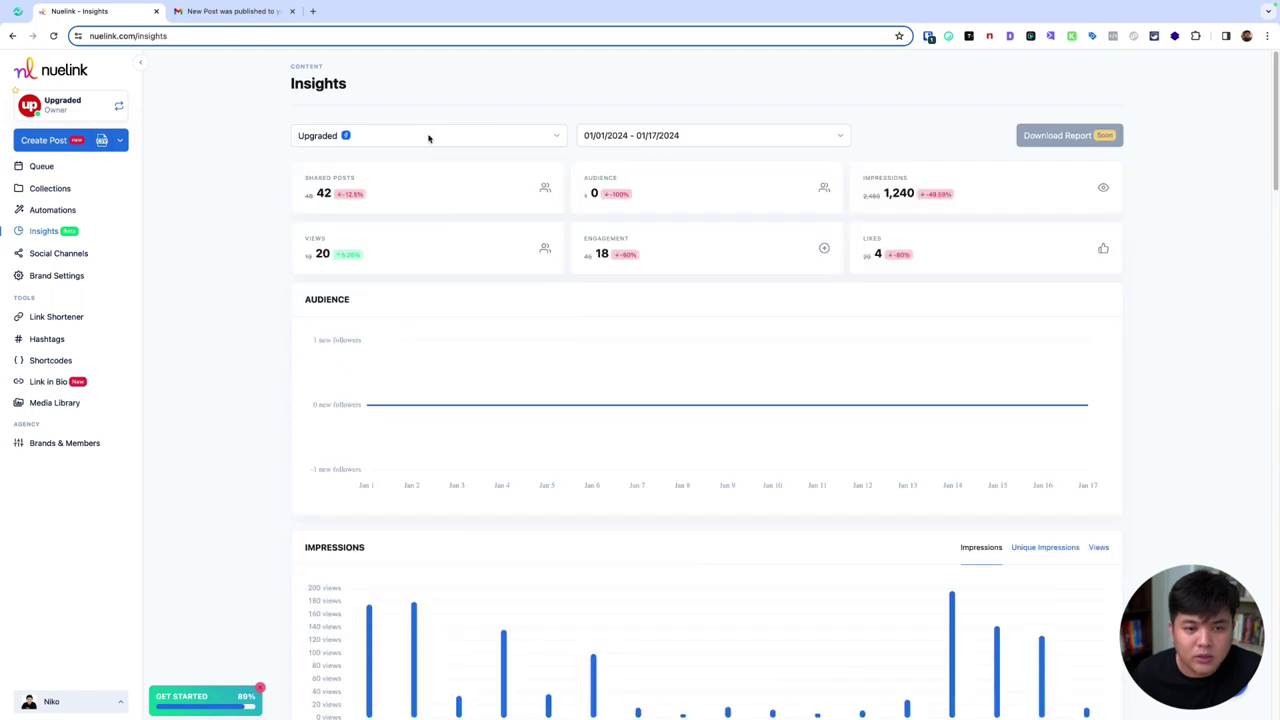
click(429, 135)
click(354, 248)
Step: Switch Insights to the upgraded.id Instagram account and review its audience, impressions and engagement charts
click(411, 138)
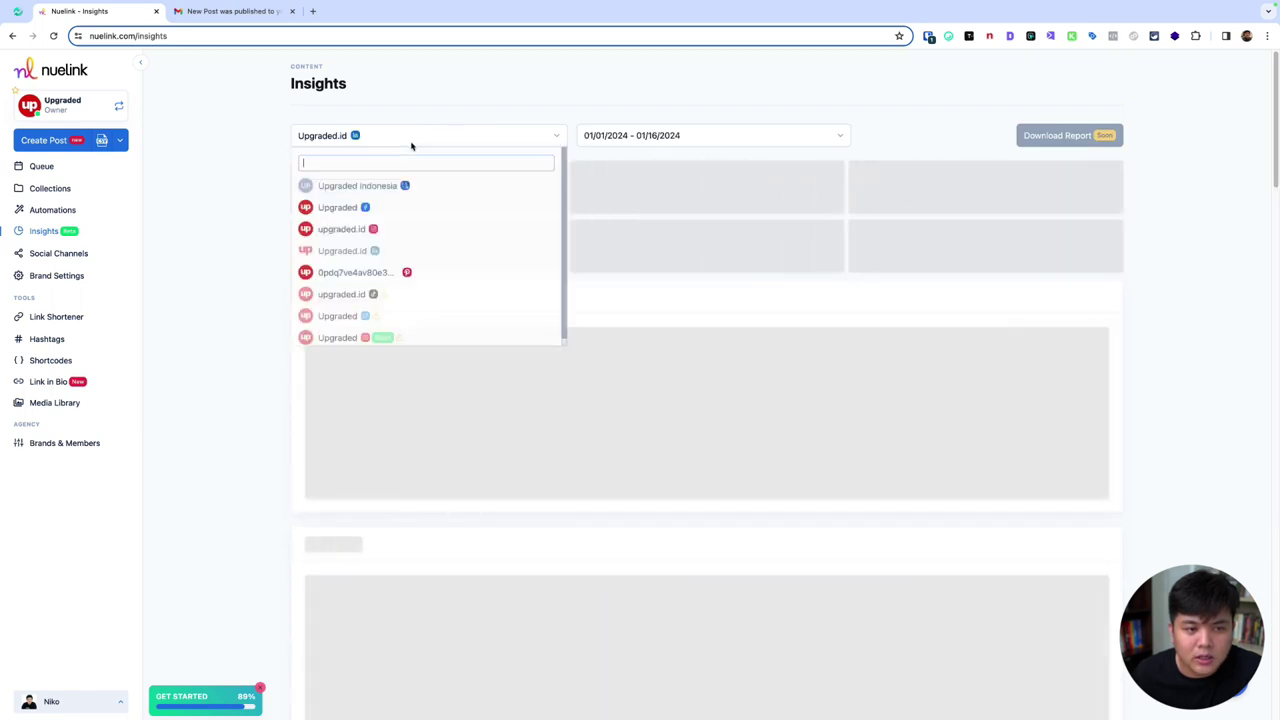
click(347, 230)
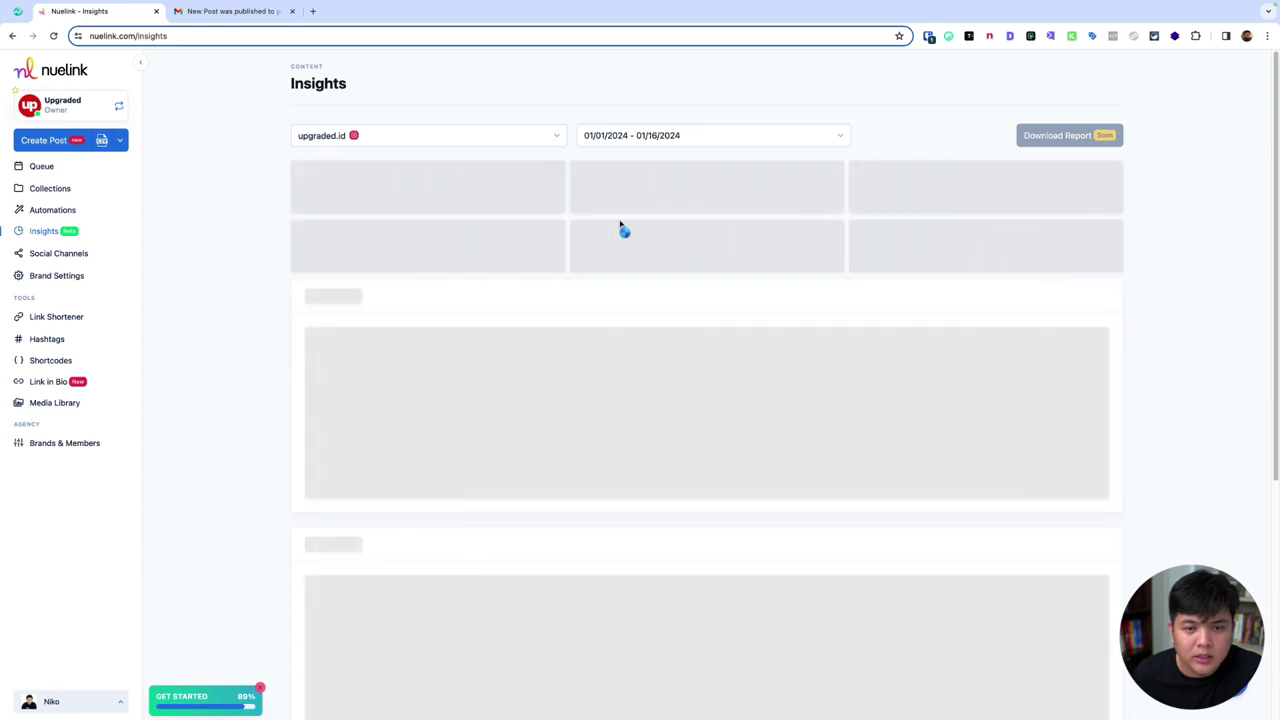
scroll(457, 274, down, 7)
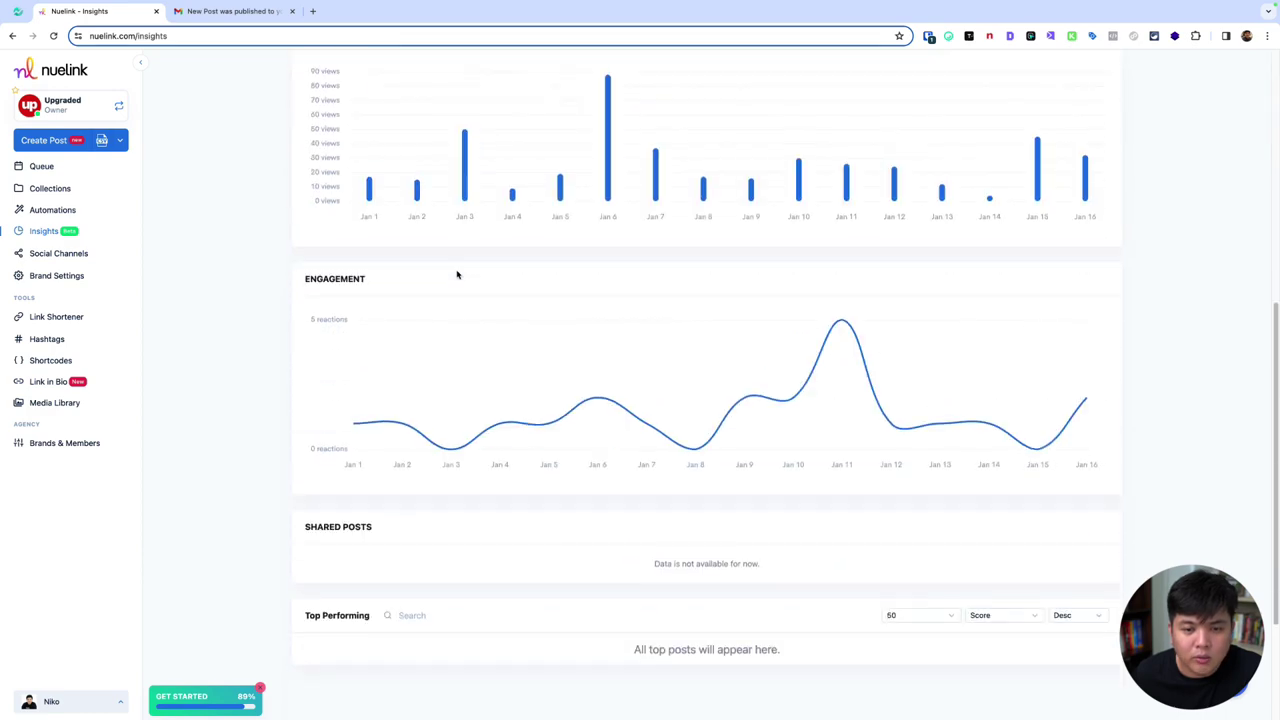
scroll(457, 274, up, 4)
scroll(457, 274, up, 3)
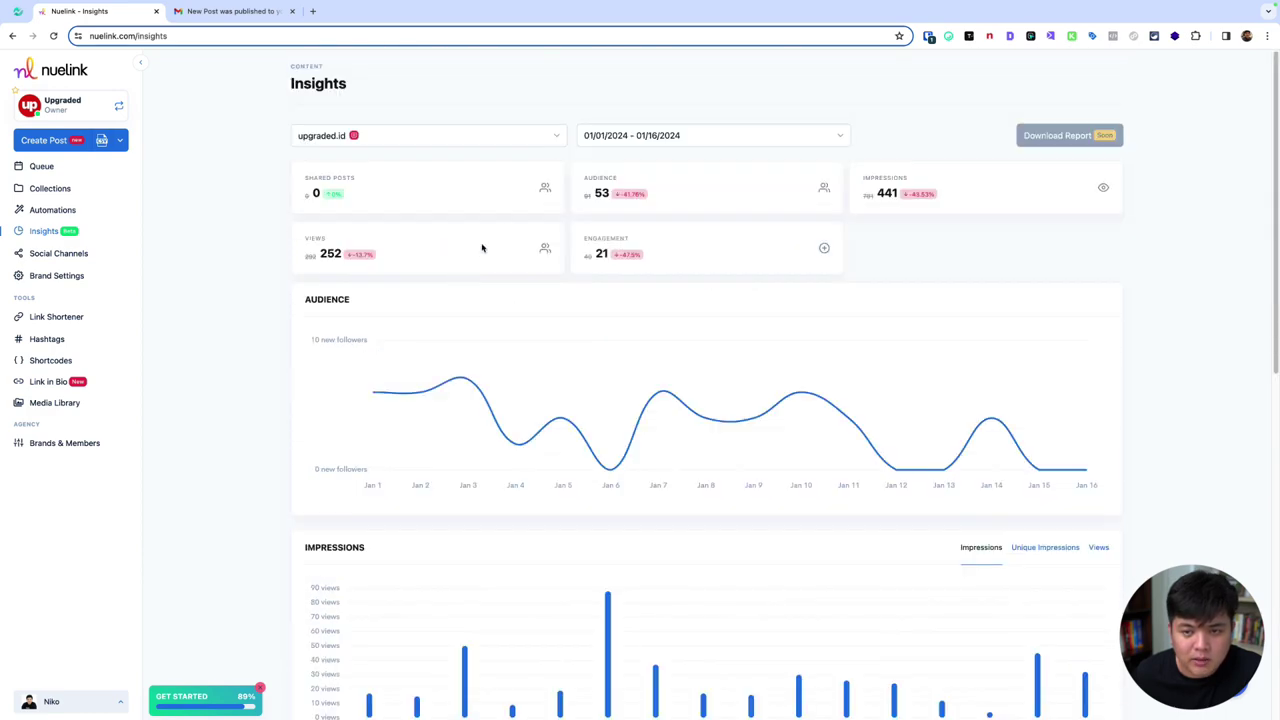
Step: Switch Insights back to the Upgraded Facebook page and review its charts and top performing posts
click(440, 132)
click(351, 213)
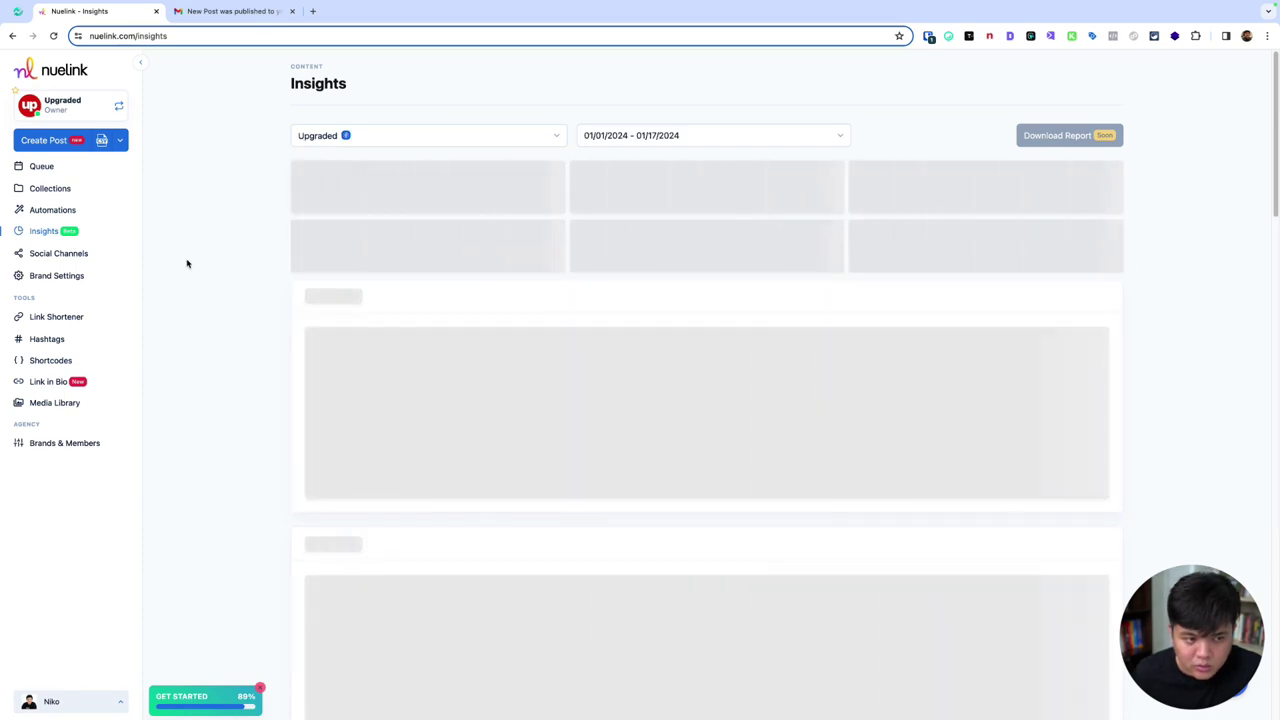
scroll(514, 315, down, 10)
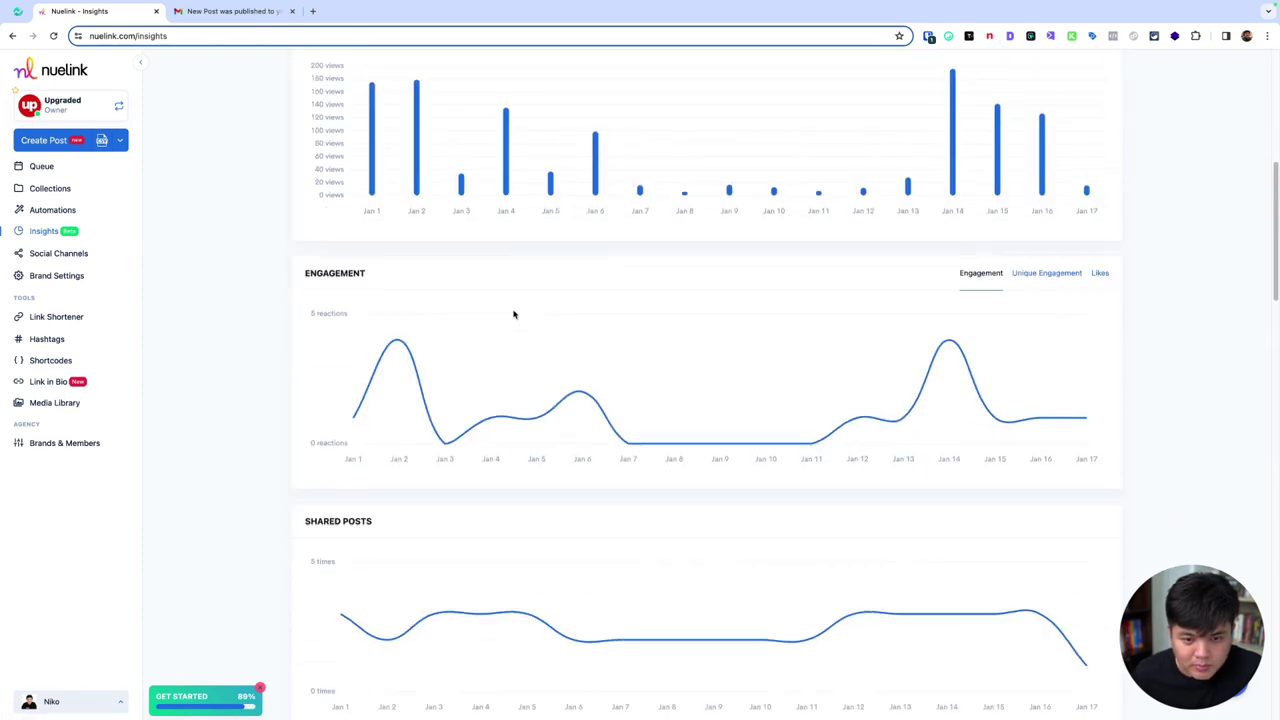
scroll(514, 315, down, 5)
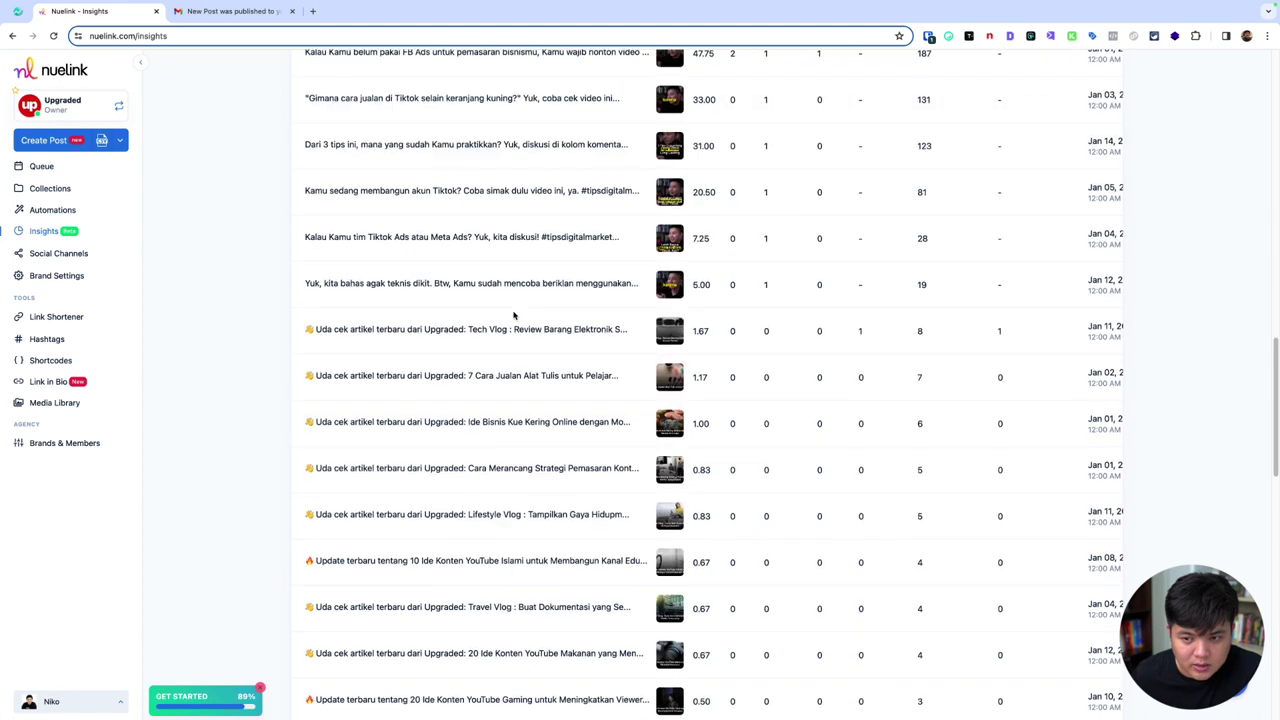
scroll(779, 314, up, 10)
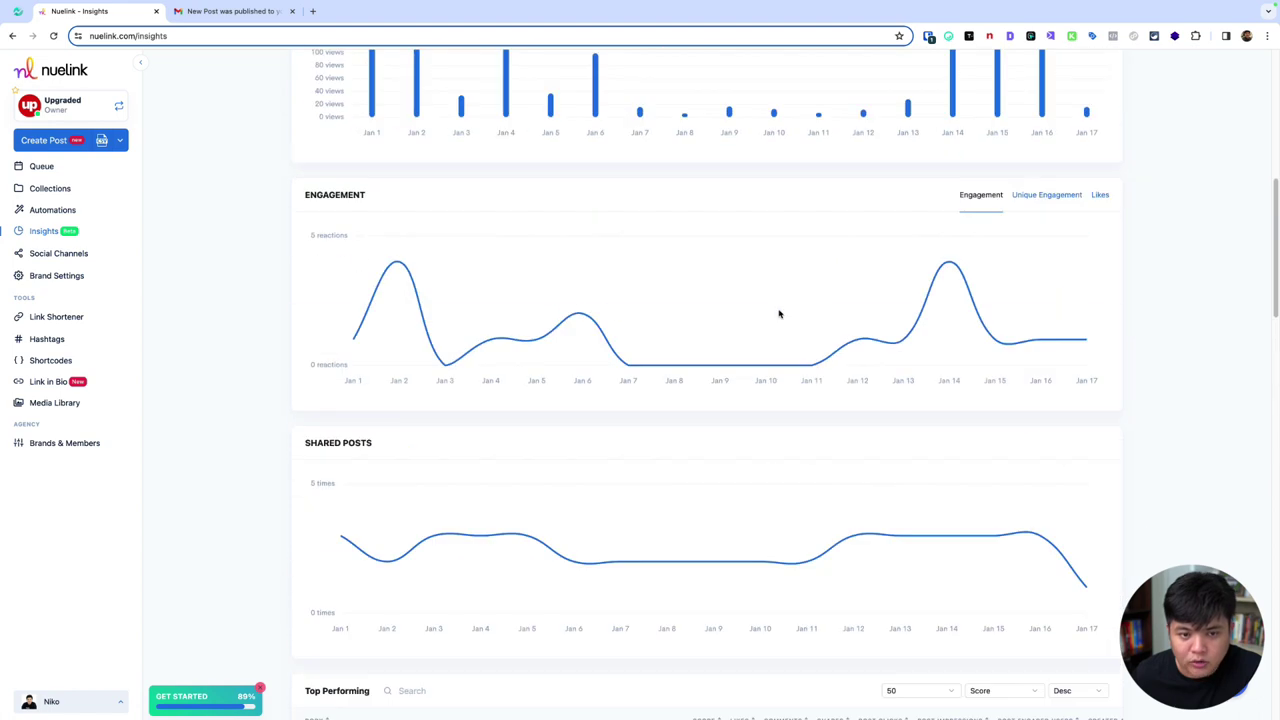
Step: View the Brand Settings with its members and notifications, and return to the Queue
click(45, 277)
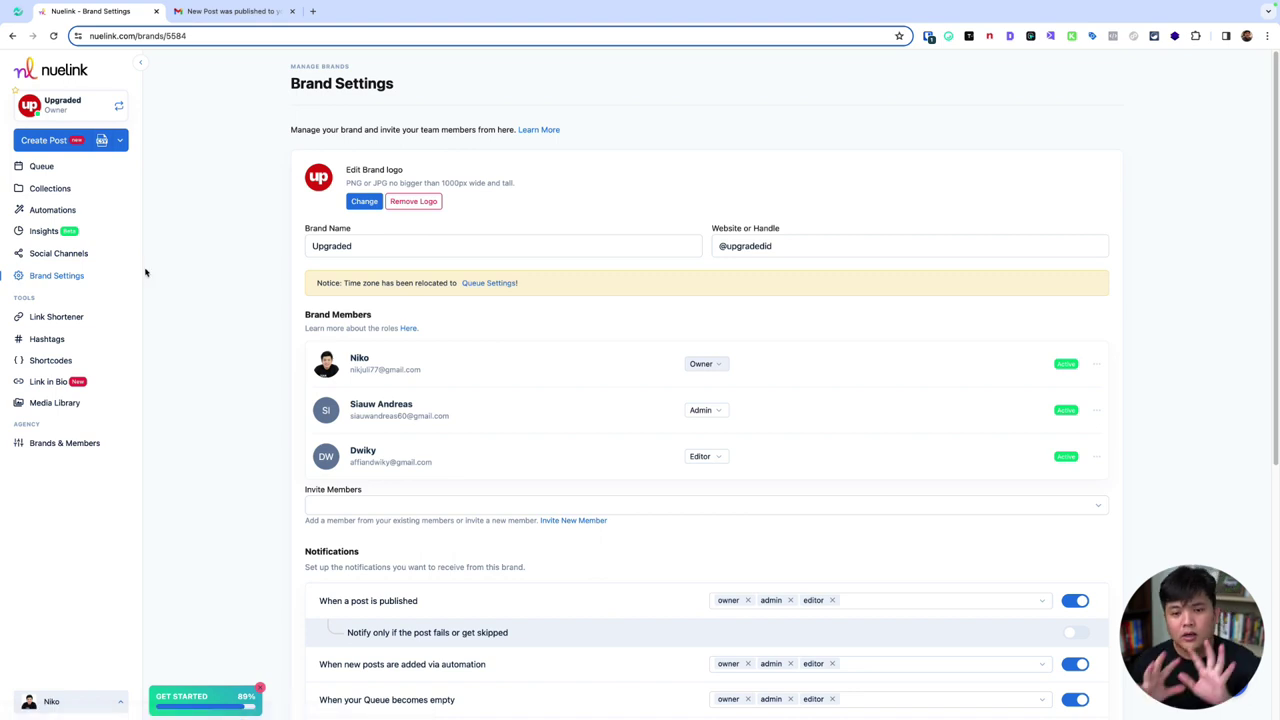
click(76, 165)
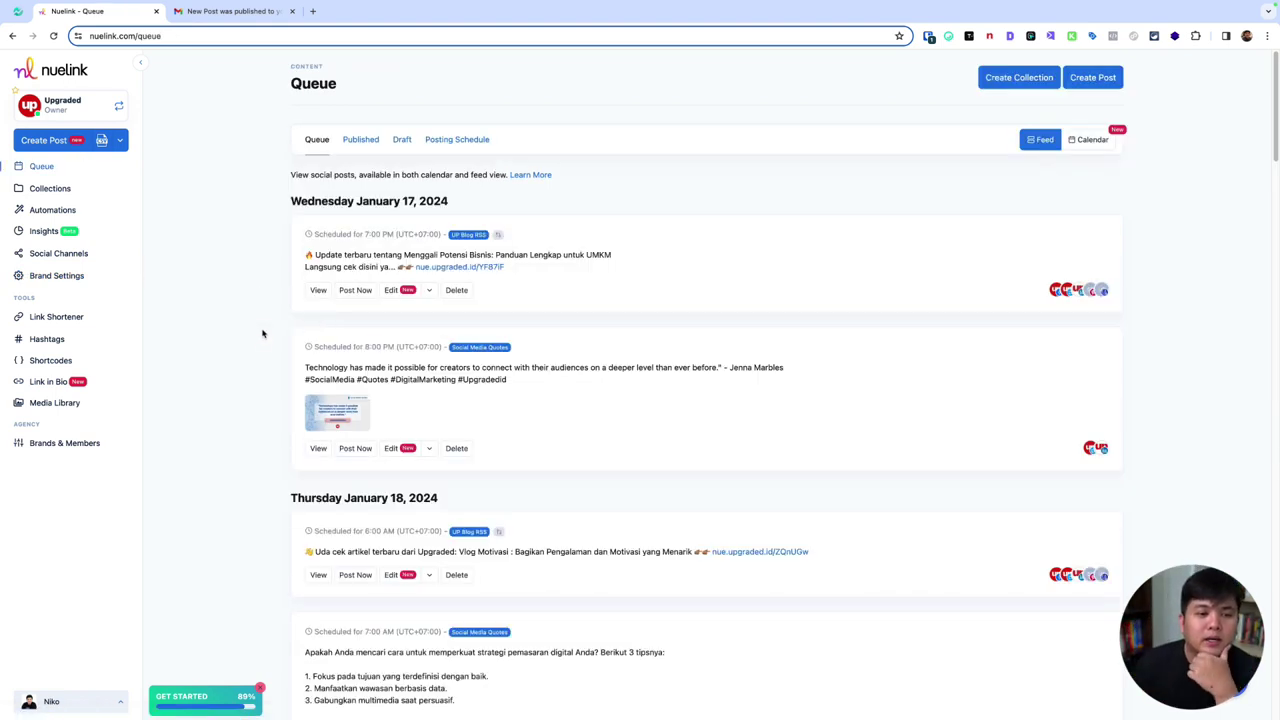
Step: Check the desktop and mobile visit counts in the Link Shortener, and view the saved hashtag groups
click(50, 317)
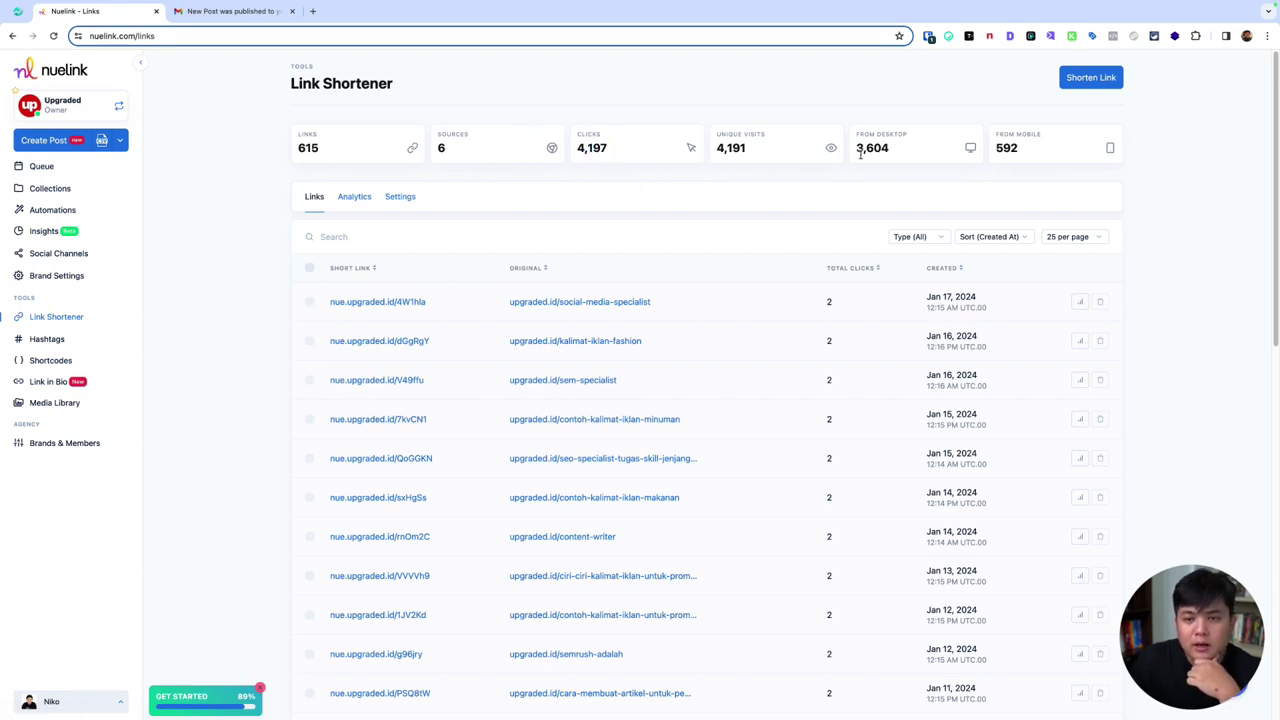
drag(858, 153, 893, 151)
drag(1004, 153, 1020, 148)
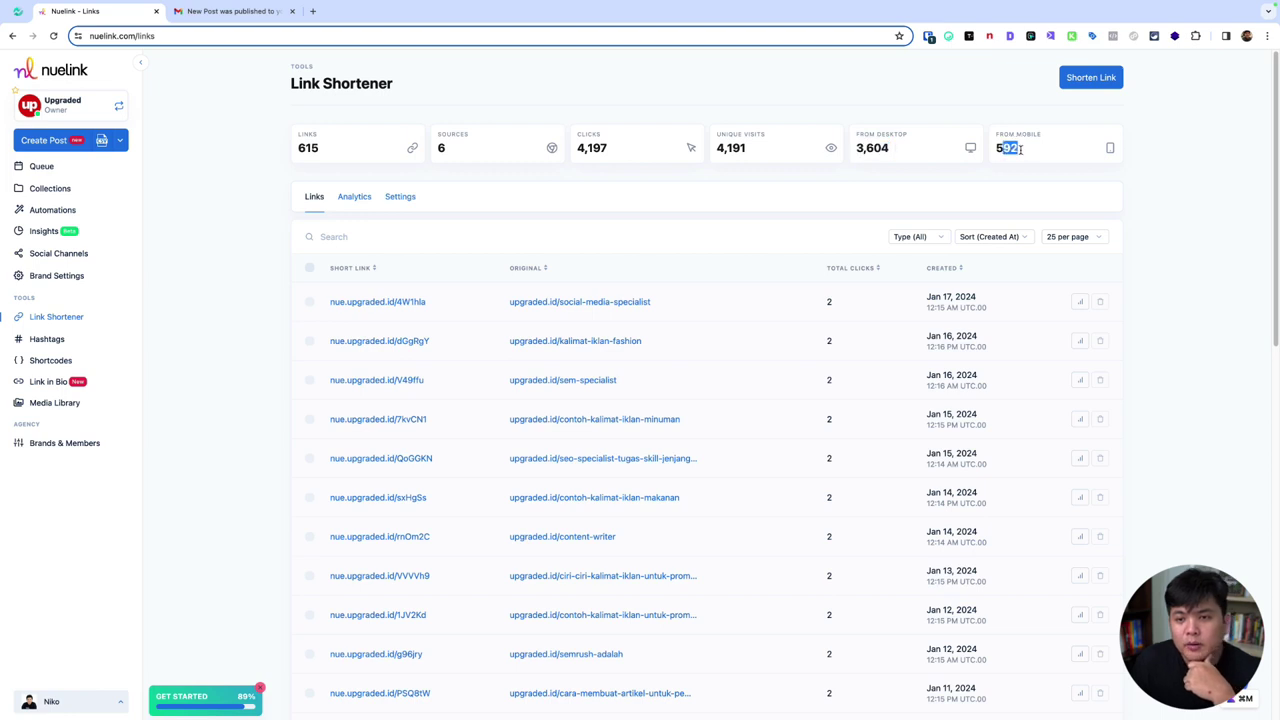
click(1049, 157)
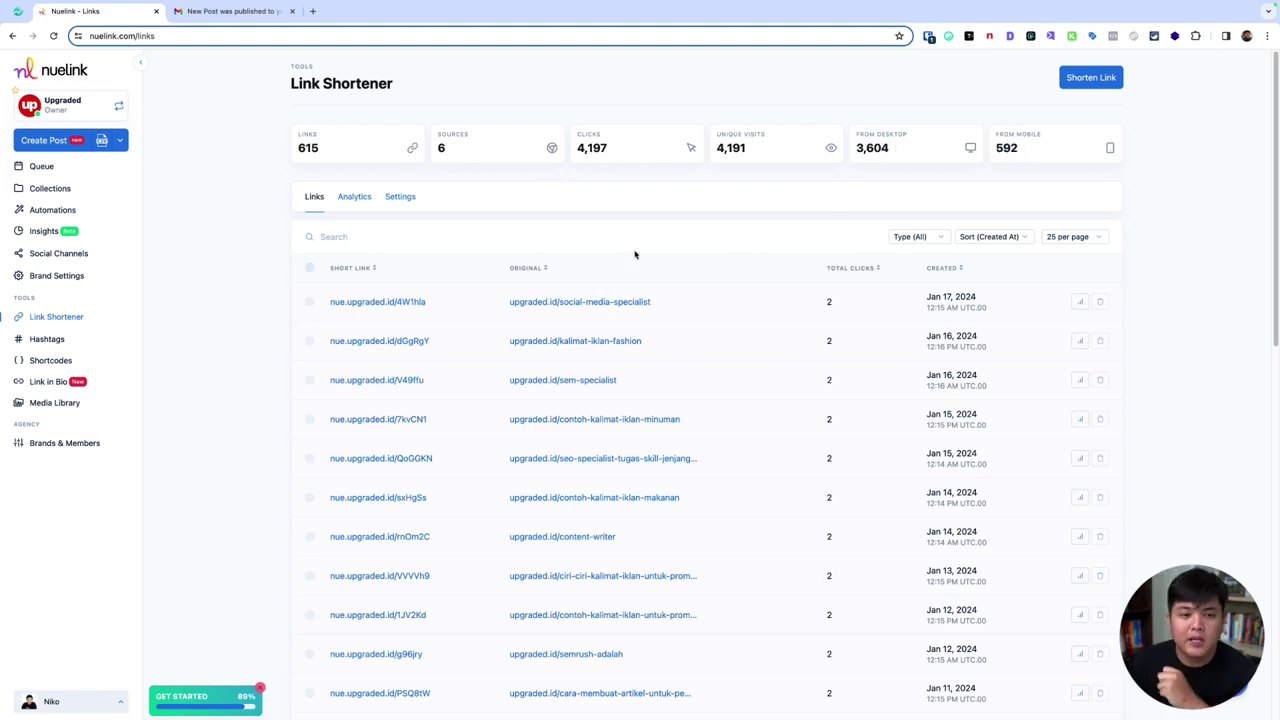
click(48, 342)
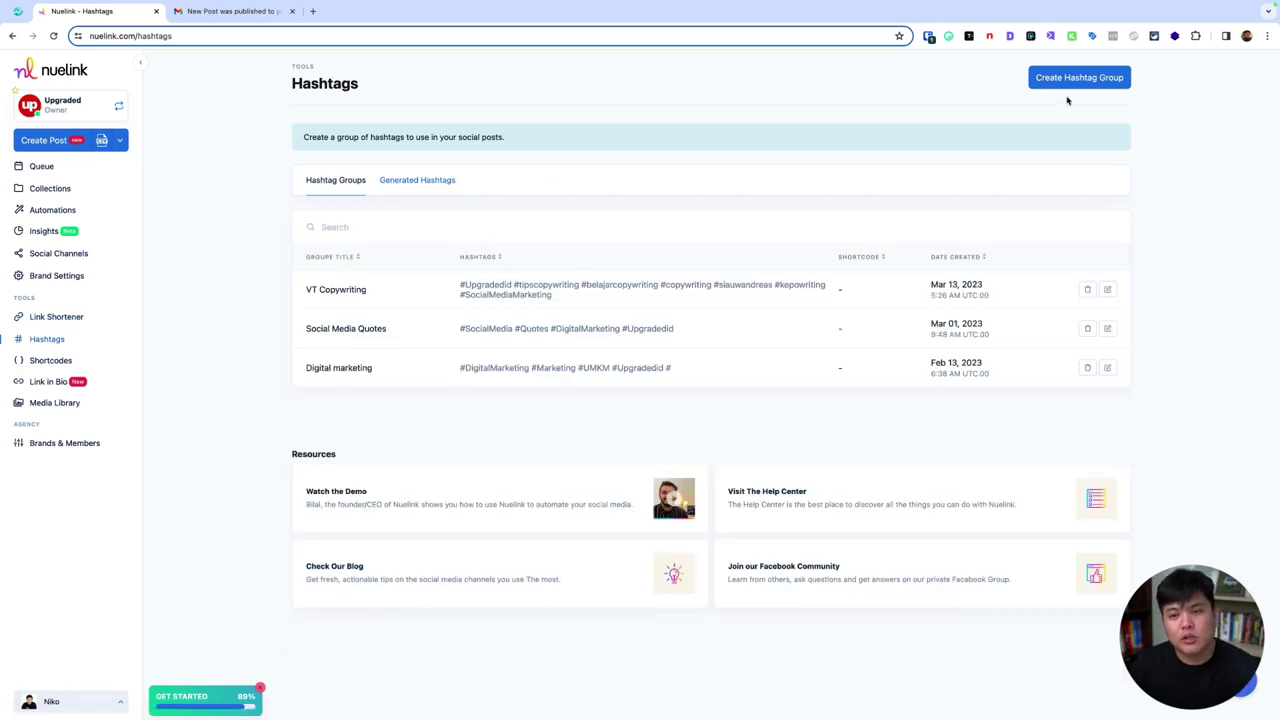
Step: Open Shortcodes and examine the {{day}}, {{month}} and {{platform}} shortcodes and the values they insert
click(46, 364)
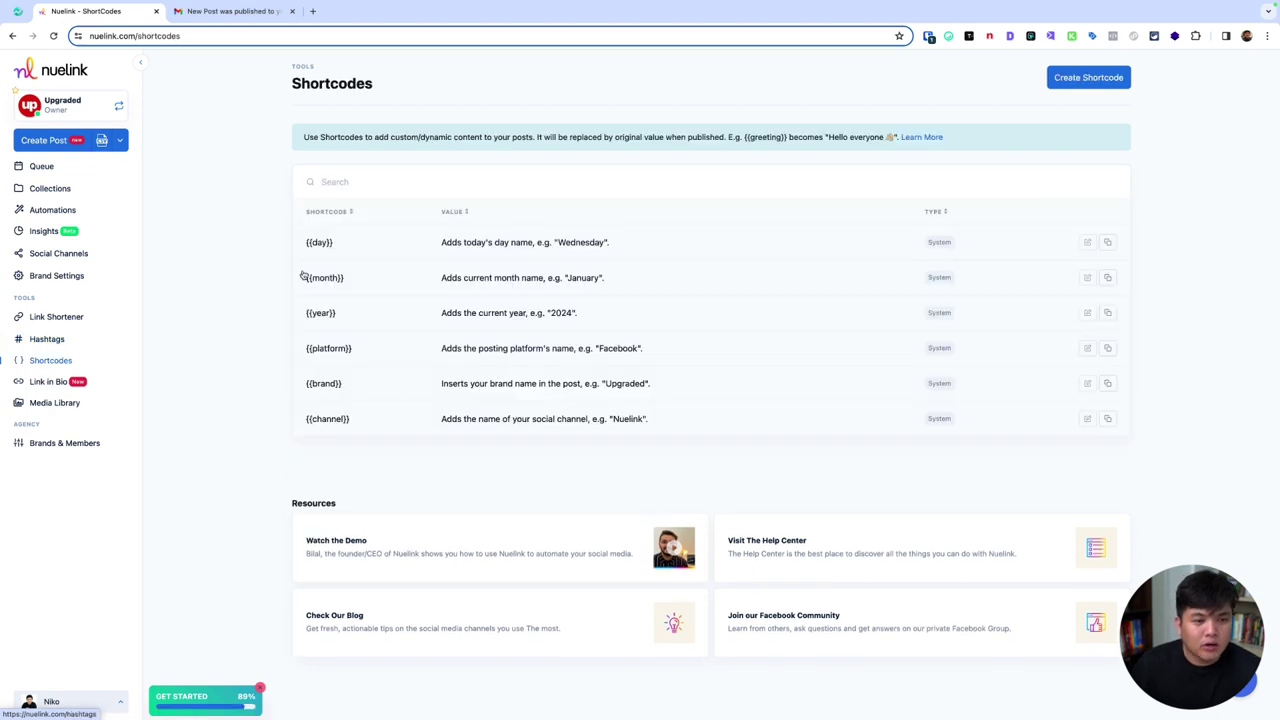
drag(304, 242, 369, 244)
click(351, 245)
click(369, 247)
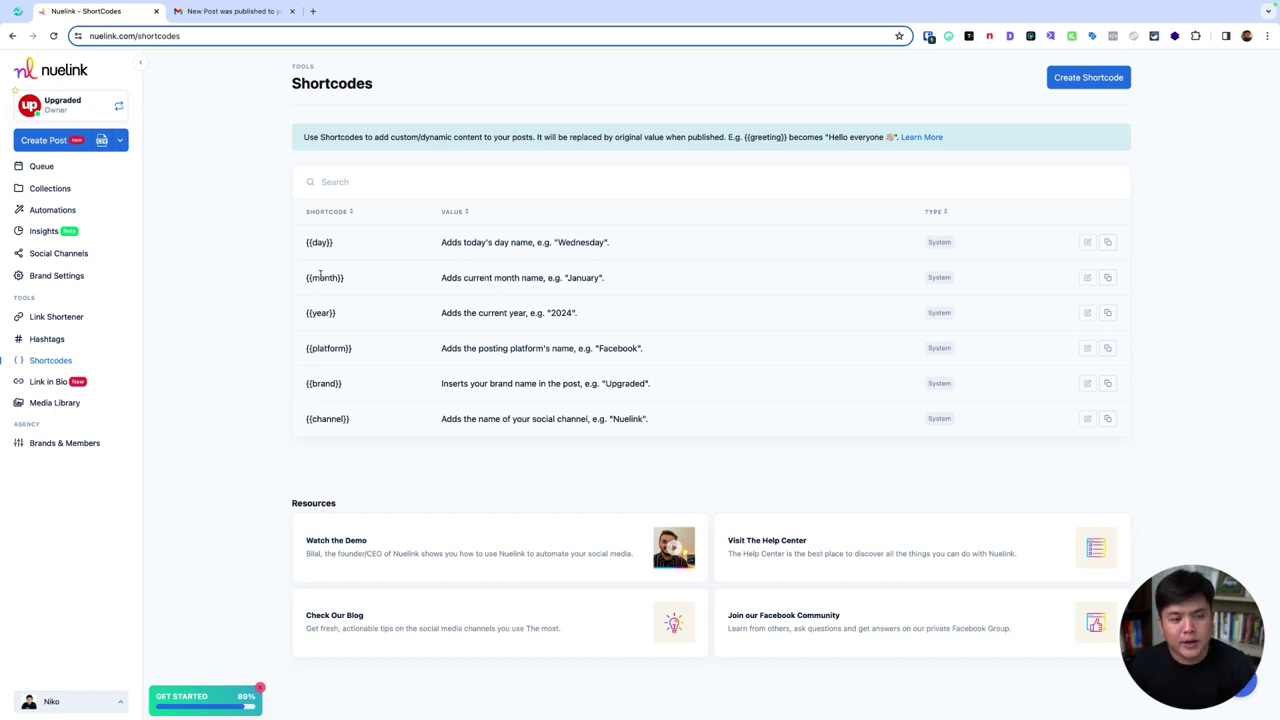
drag(563, 277, 628, 280)
click(627, 282)
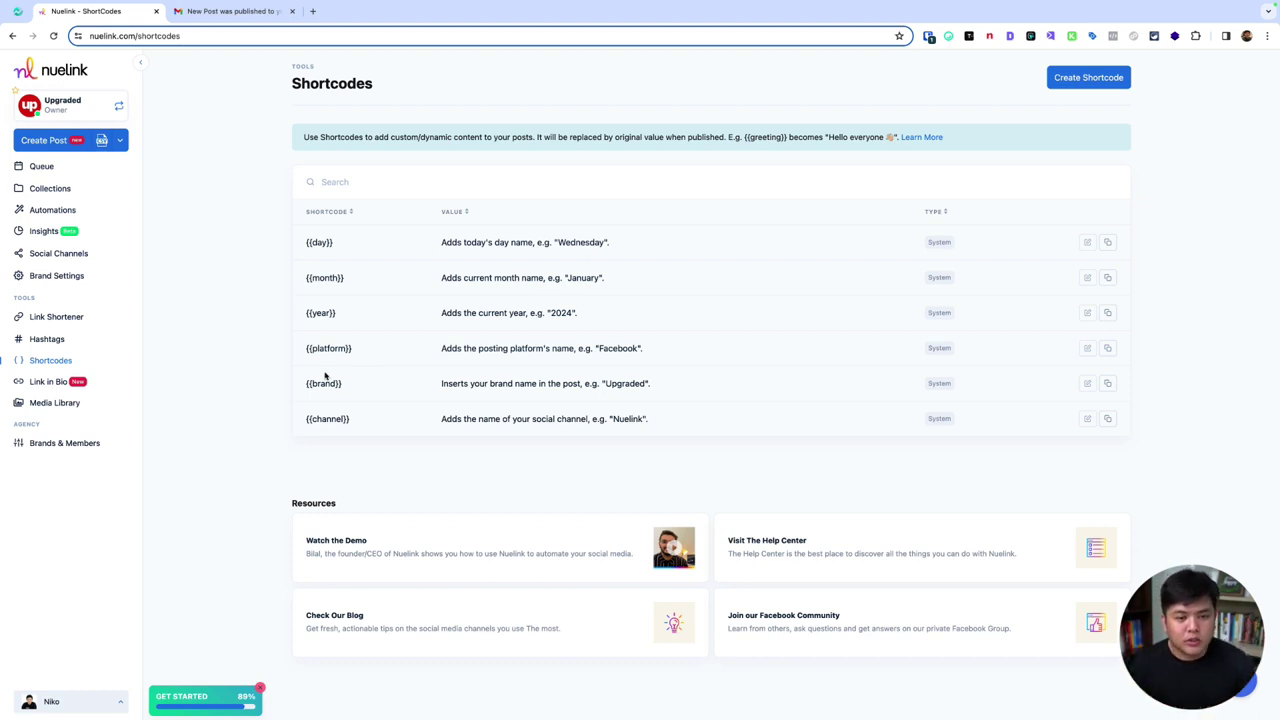
drag(308, 350, 372, 347)
click(376, 350)
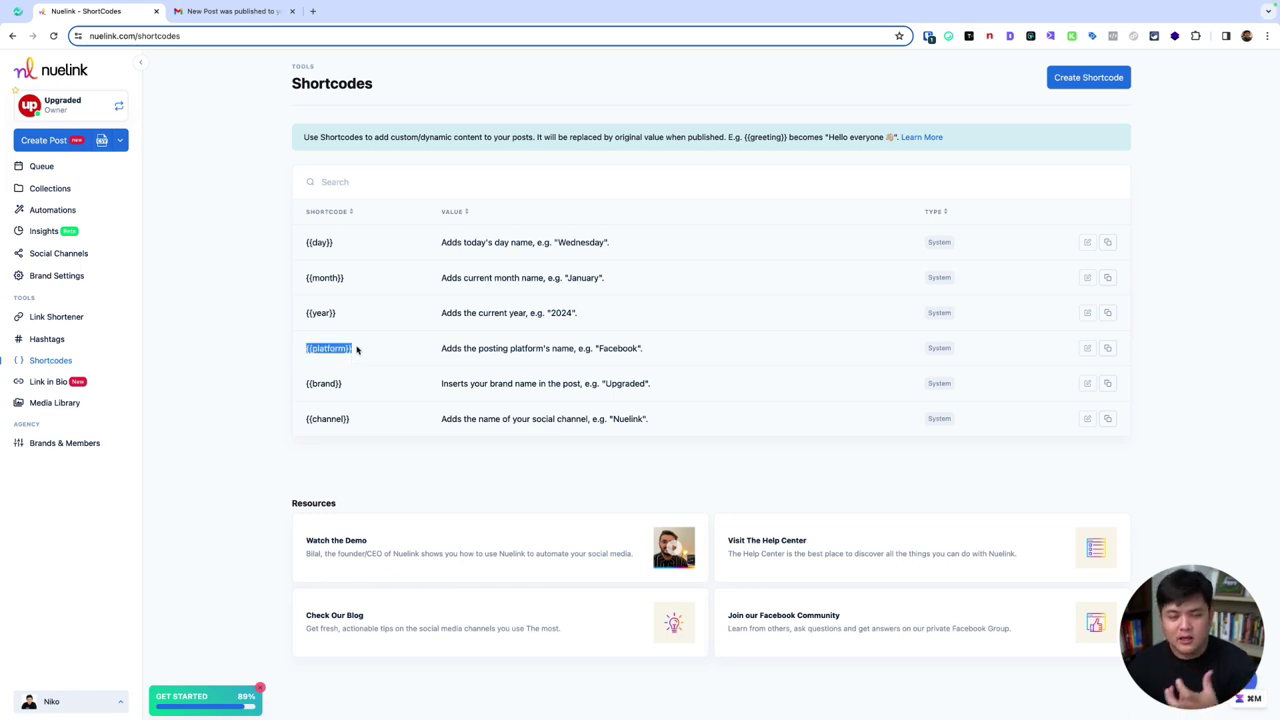
Step: Look through the Link in Bio activation page and open its example page
click(65, 383)
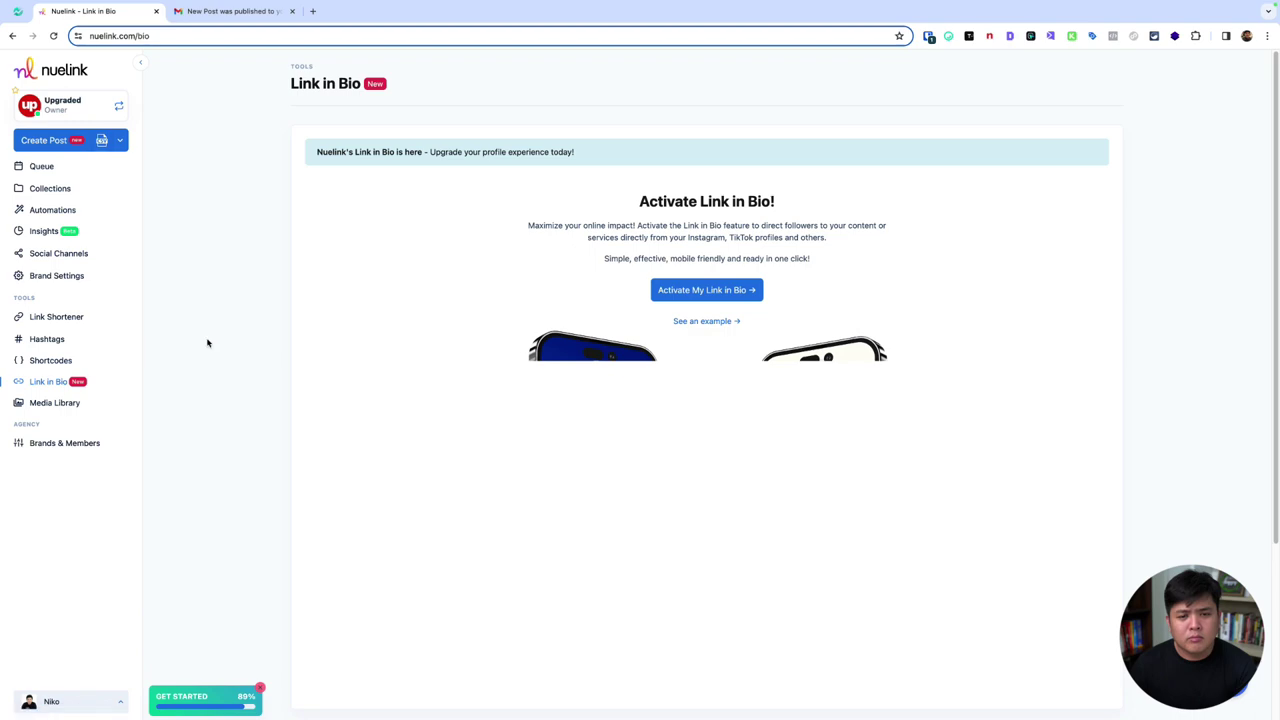
scroll(508, 386, down, 5)
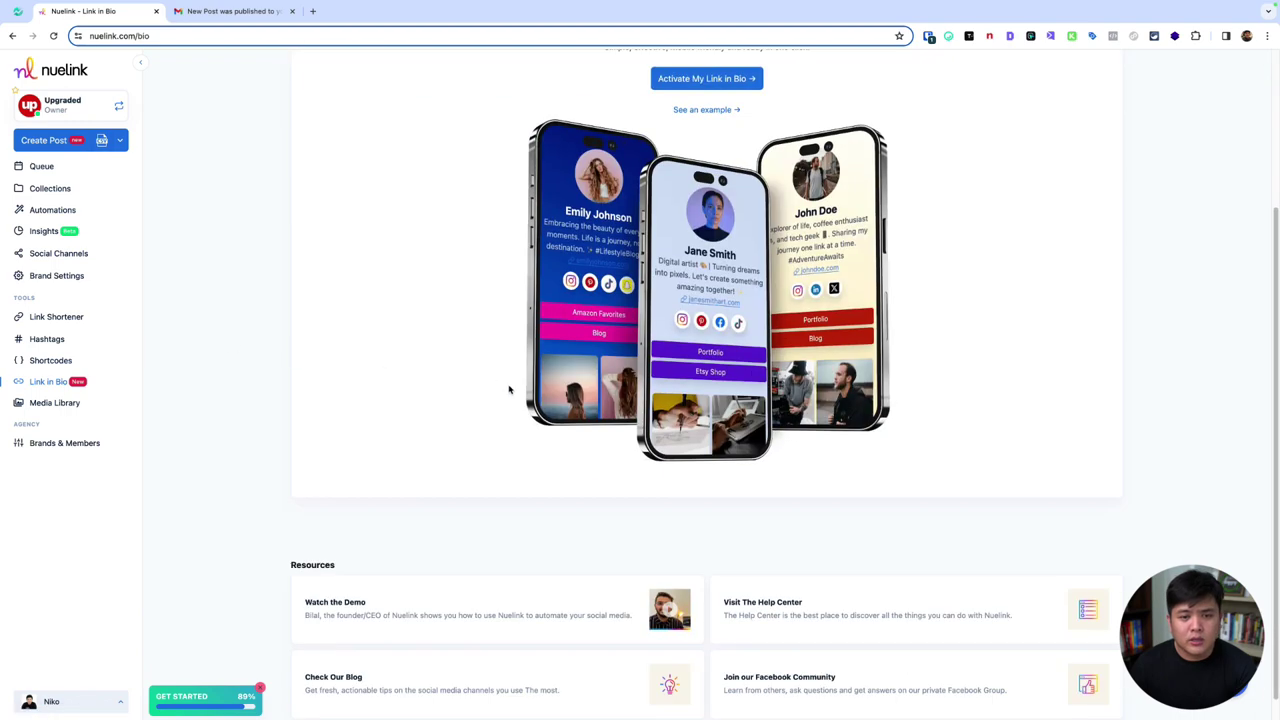
scroll(528, 340, up, 5)
click(724, 322)
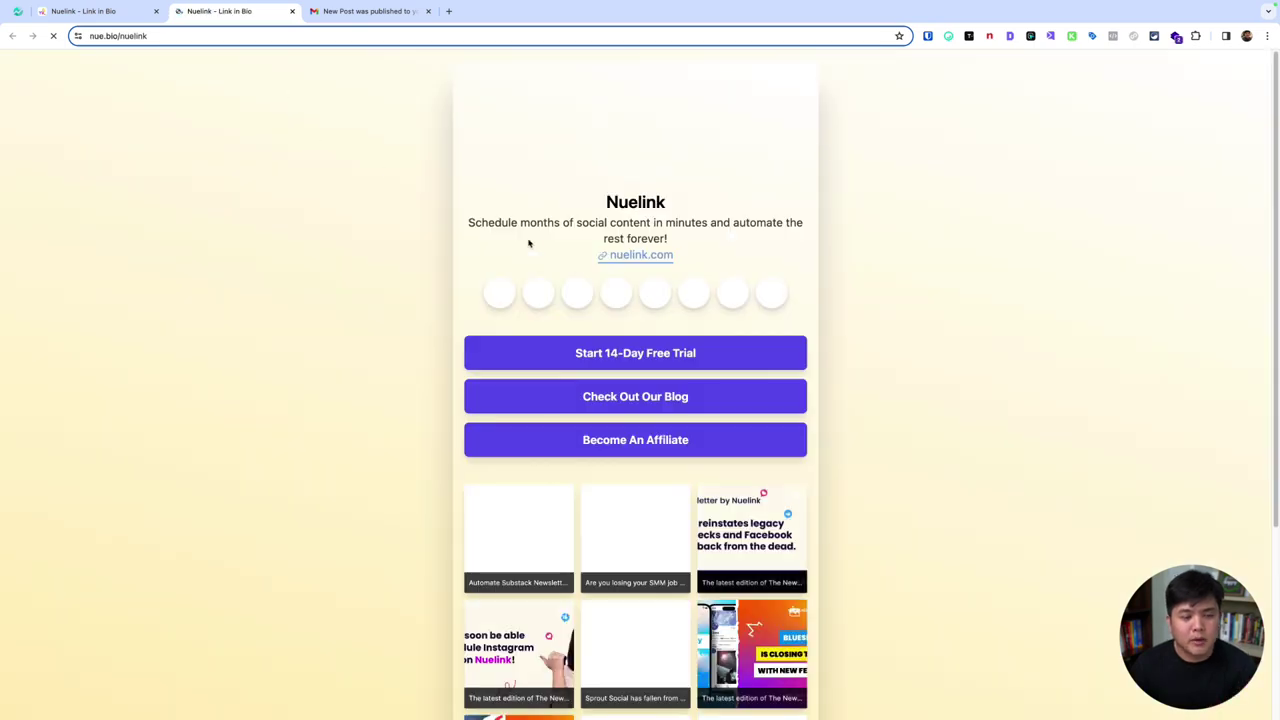
Step: Inspect the example bio page in the developer tools' iPhone XR view, browse its links and posts, and close the page
right_click(853, 233)
click(885, 465)
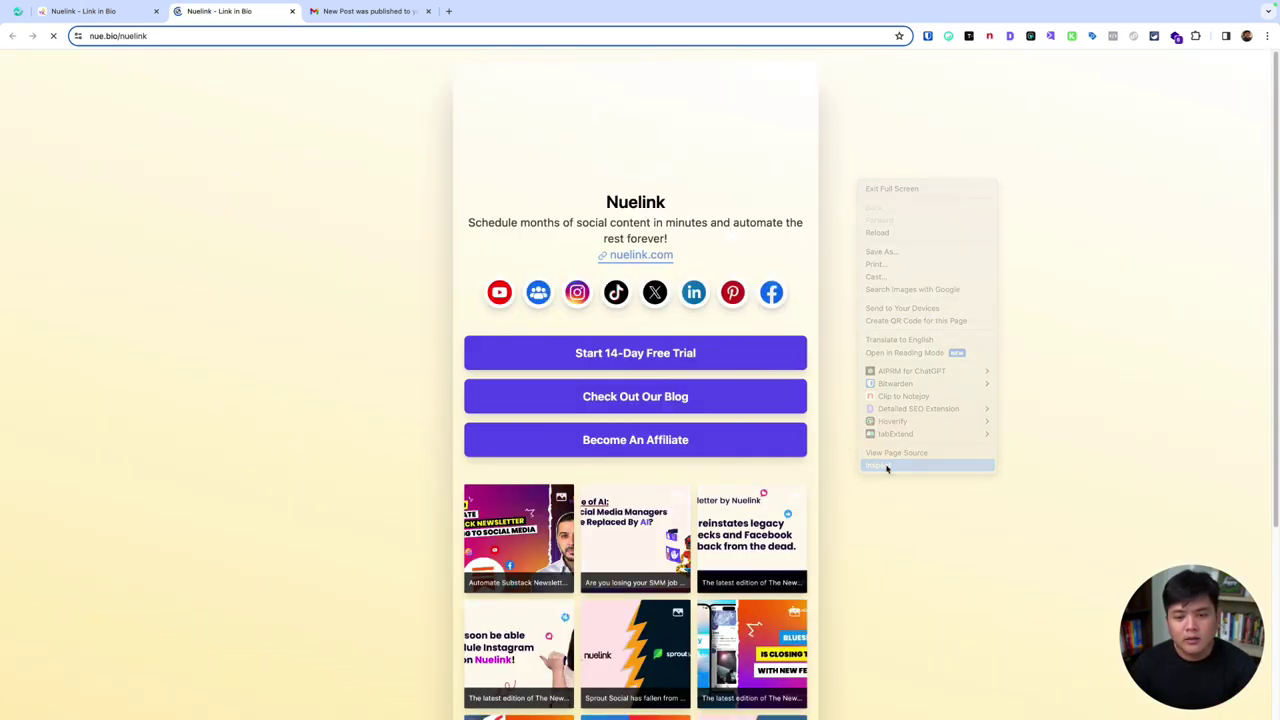
scroll(486, 214, down, 10)
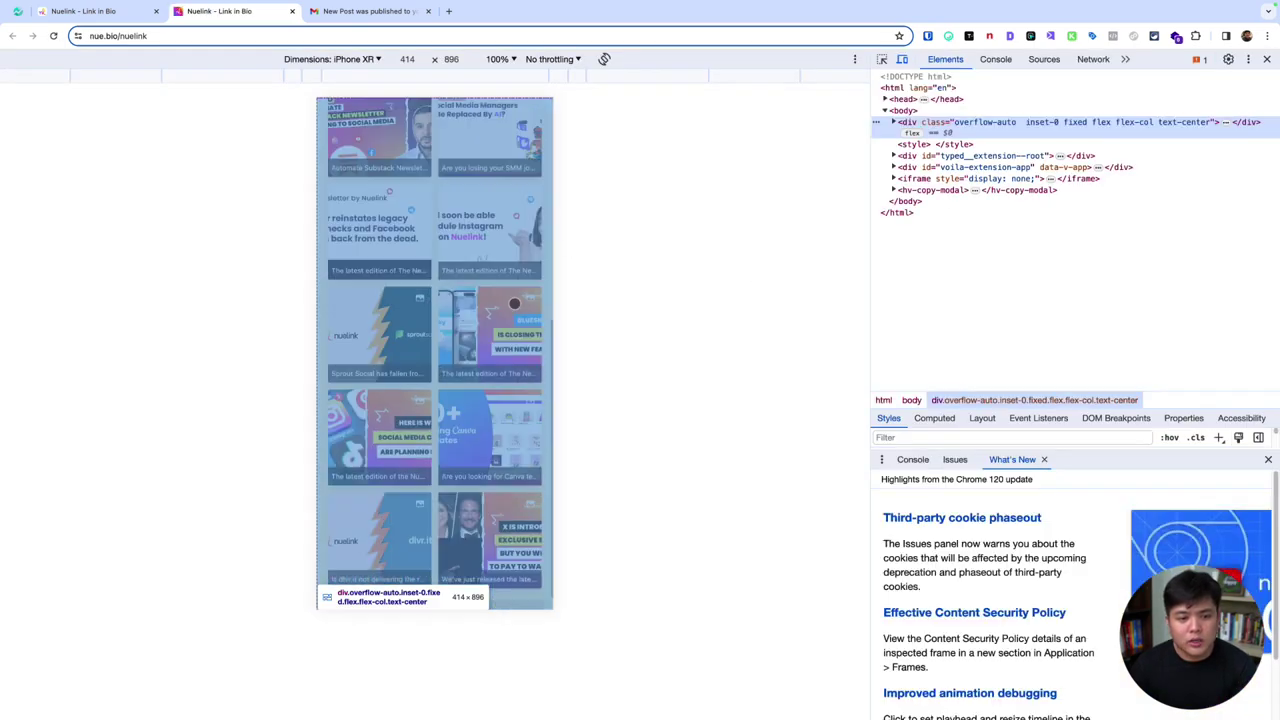
scroll(462, 327, up, 6)
scroll(462, 327, up, 3)
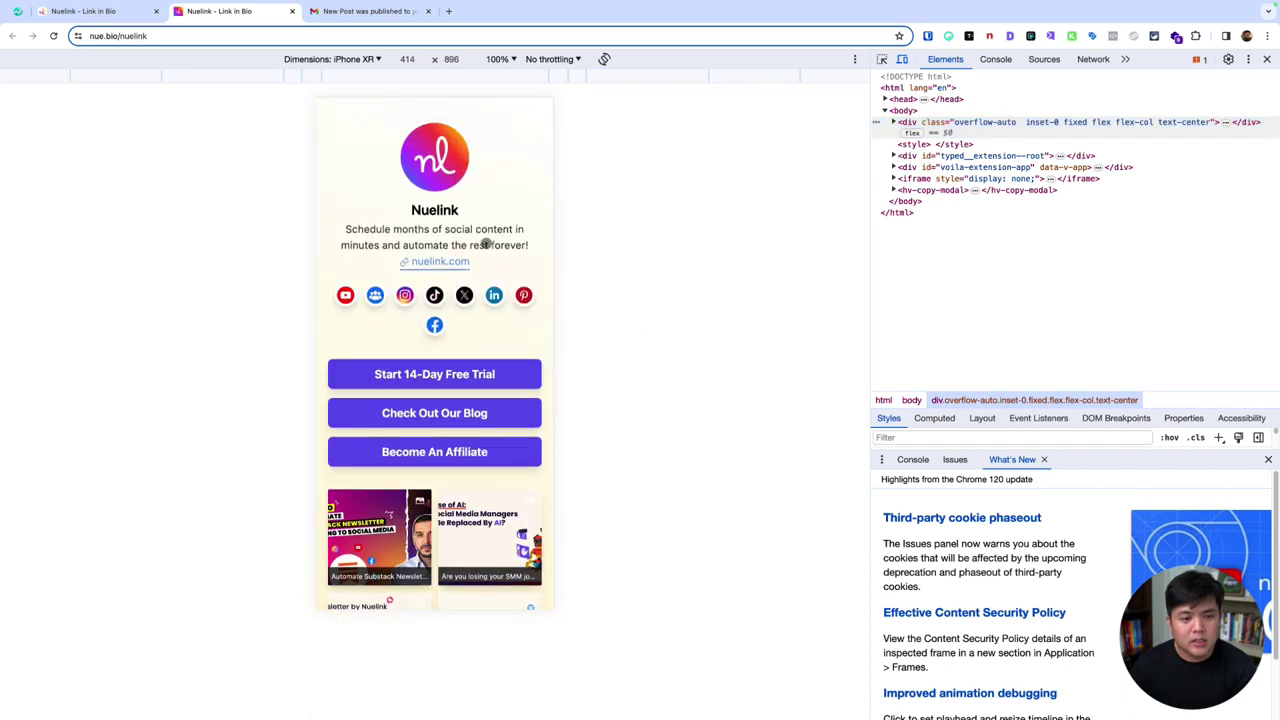
scroll(481, 327, down, 8)
scroll(435, 353, up, 8)
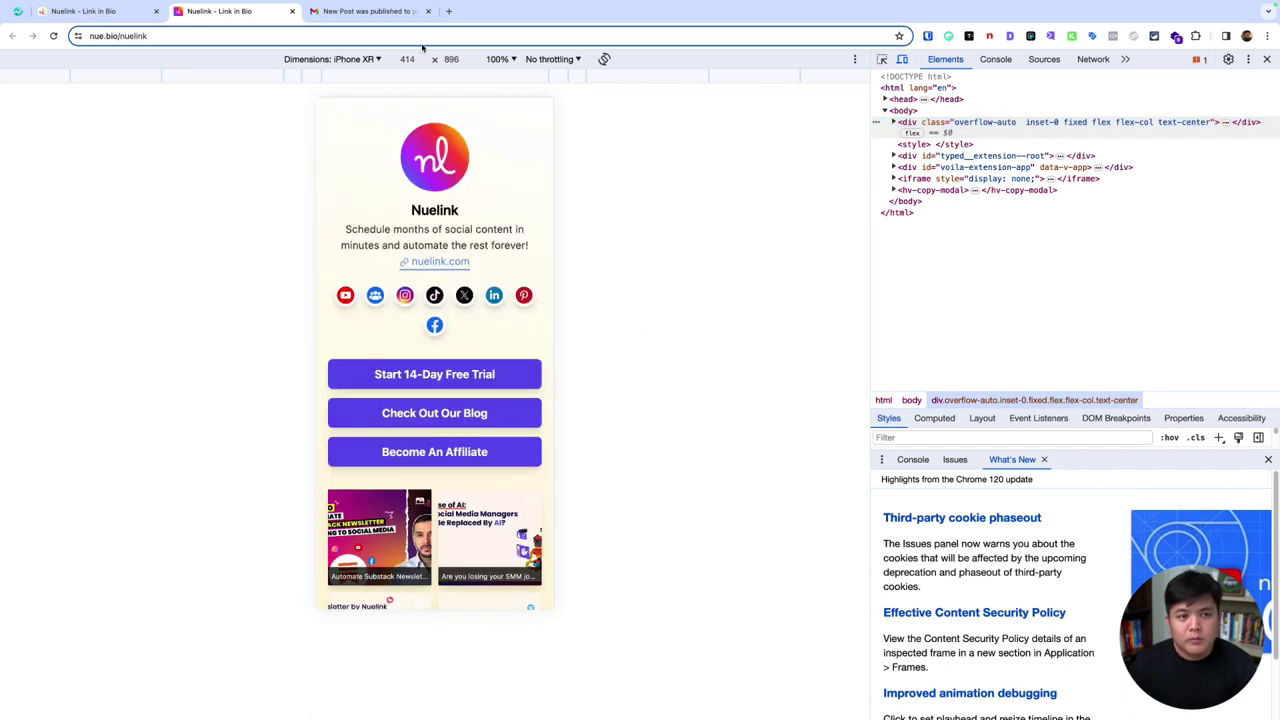
click(291, 11)
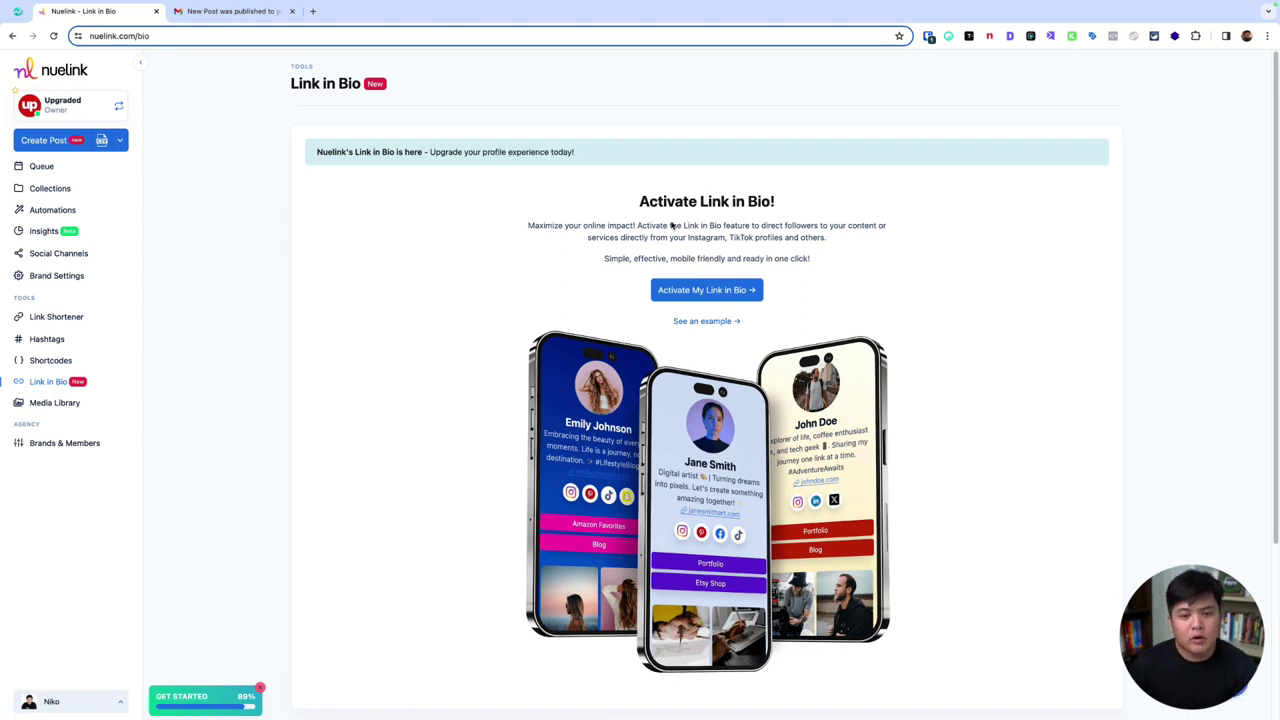
Step: View the Media Library's uploaded images and videos, and go back to the Queue
click(40, 402)
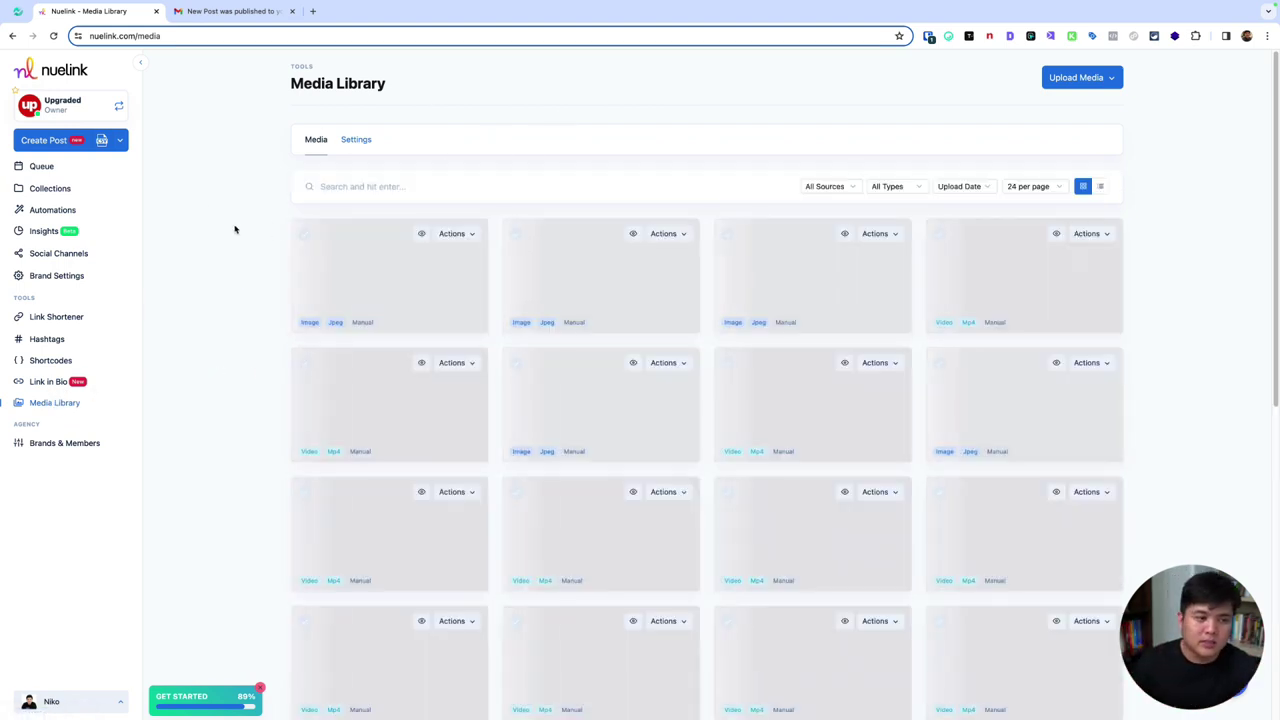
click(43, 167)
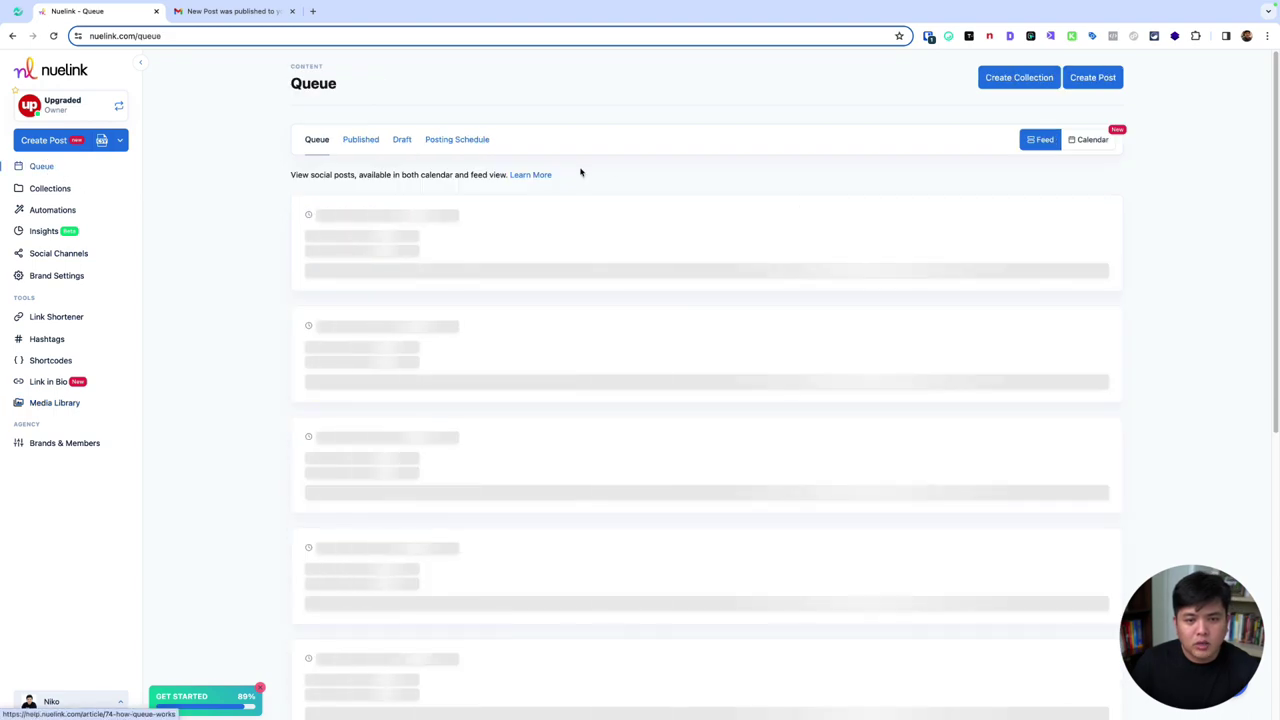